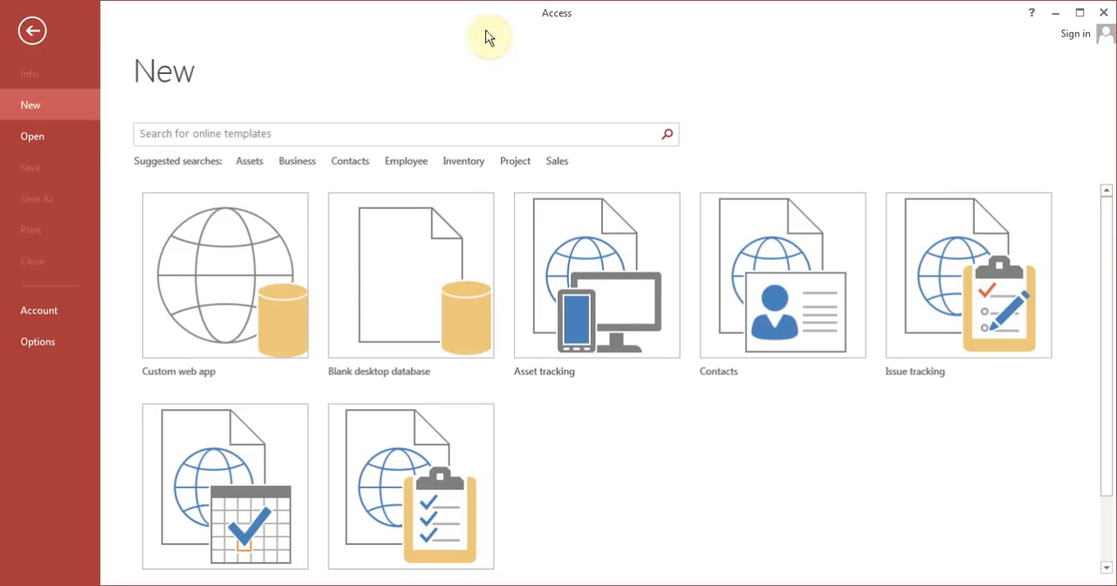
Step: Open the recently used Contacts database stored in My Documents » Access
{"action": "left_click", "coordinate": [45, 139]}
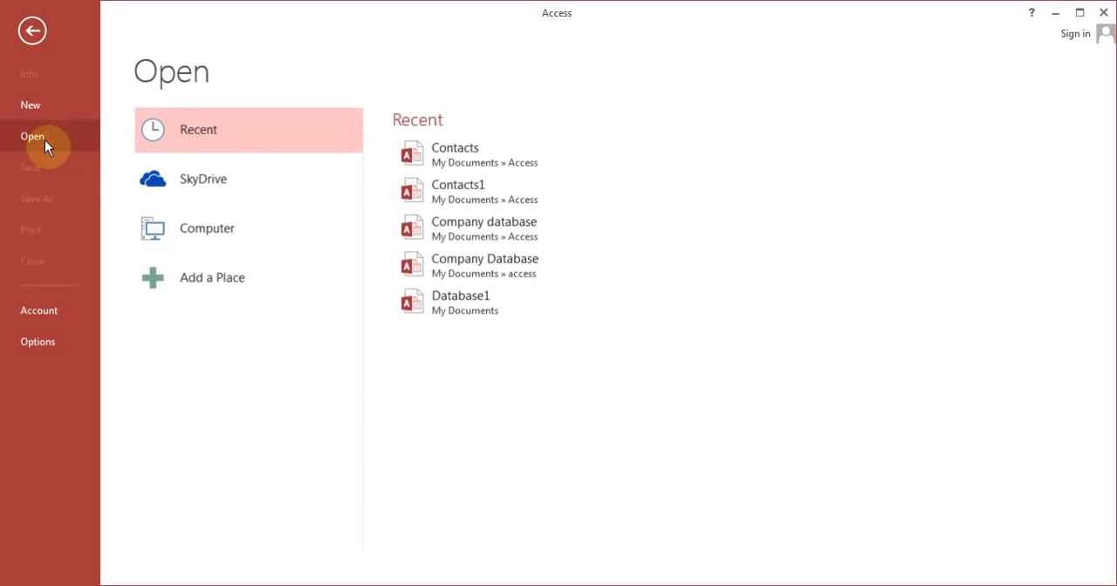
{"action": "left_click", "coordinate": [229, 232]}
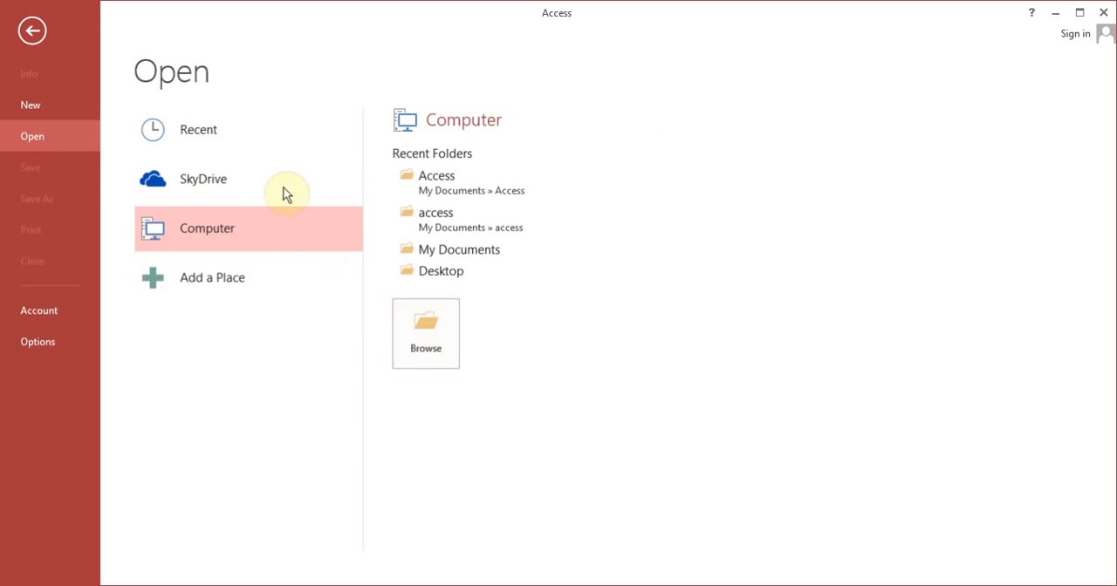
{"action": "left_click", "coordinate": [249, 143]}
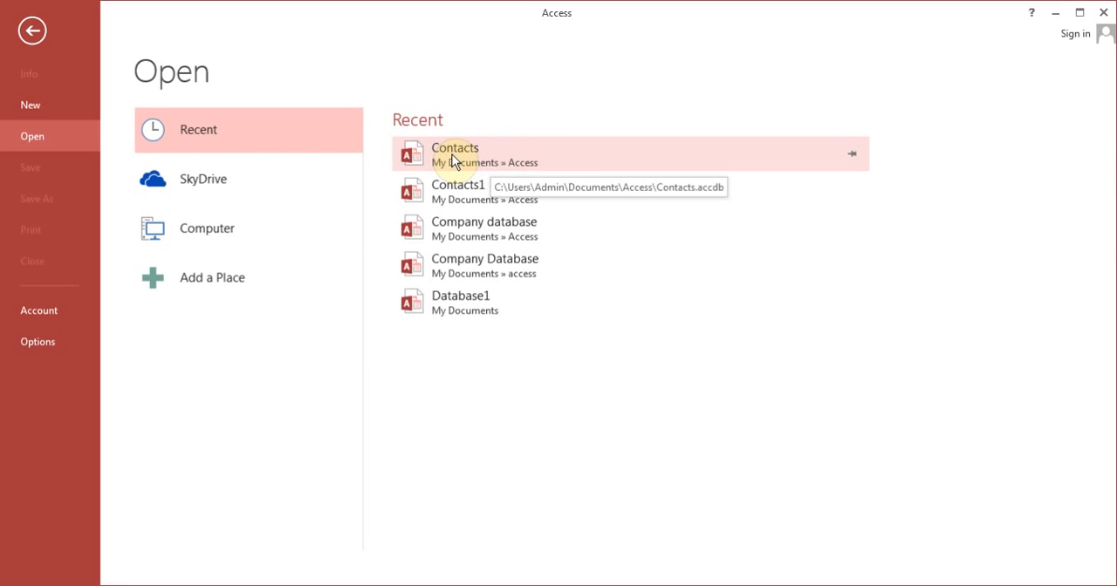
{"action": "left_click", "coordinate": [454, 157]}
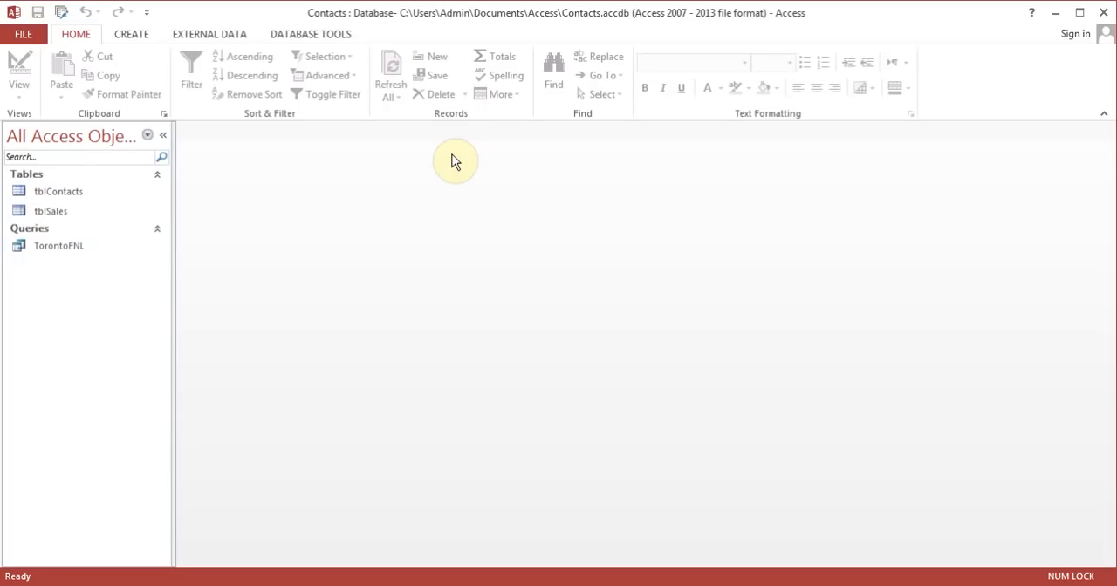
Step: Open tblContacts, attach an image from the Sample Pictures folder to the first record, and close the table
{"action": "left_click", "coordinate": [65, 194]}
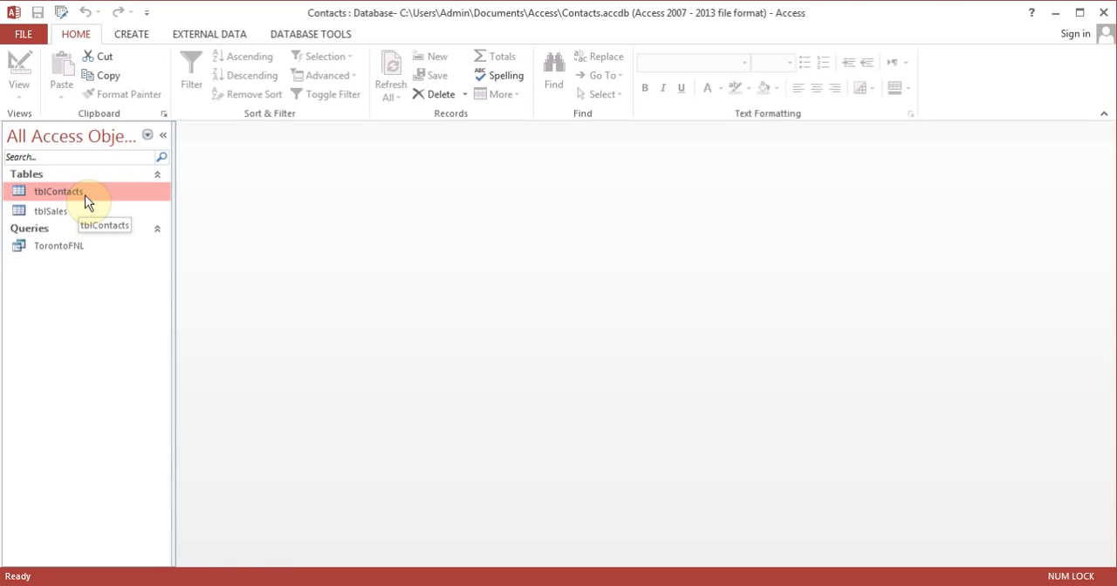
{"action": "double_click", "coordinate": [83, 196]}
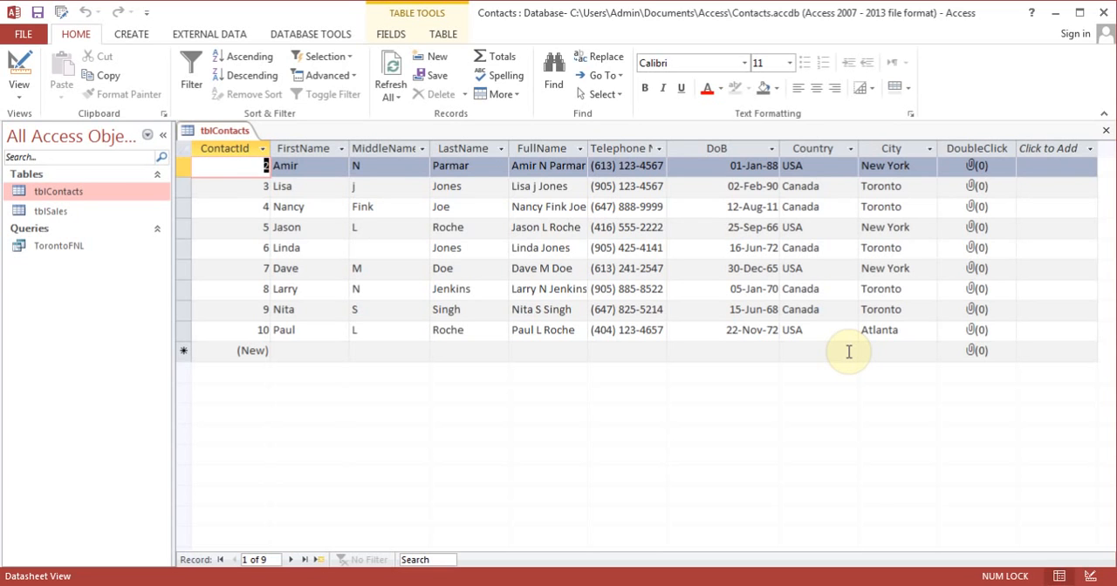
{"action": "left_click", "coordinate": [973, 169]}
{"action": "double_click", "coordinate": [974, 170]}
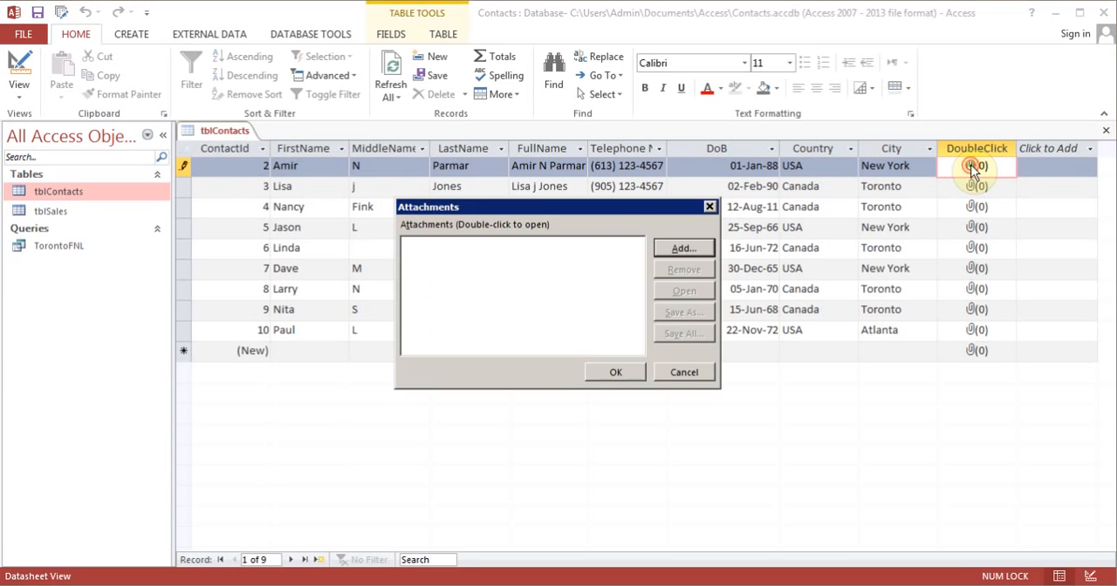
{"action": "left_click", "coordinate": [692, 247]}
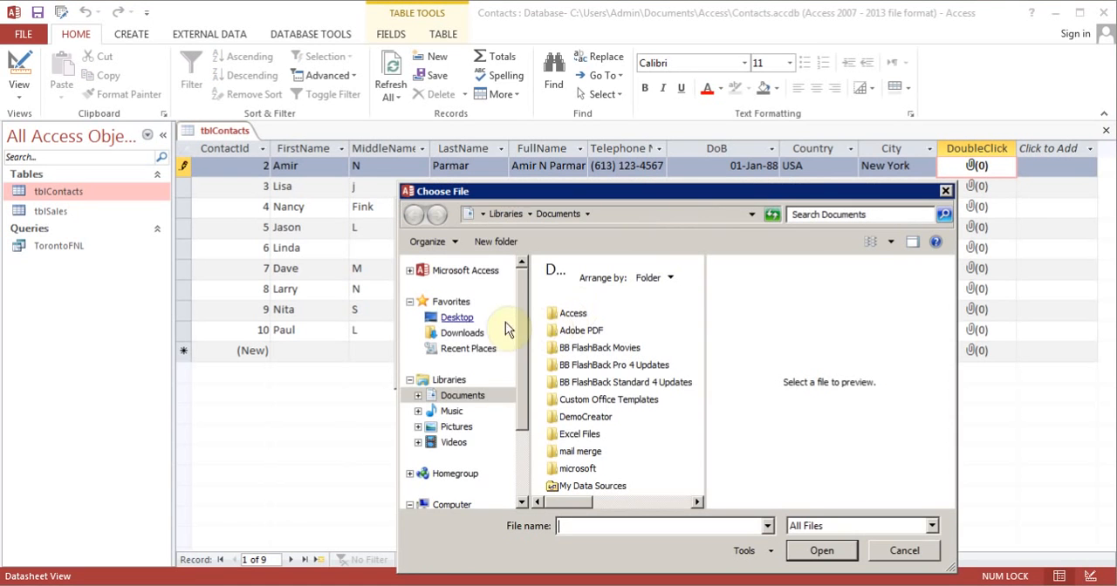
{"action": "left_click", "coordinate": [460, 427]}
{"action": "double_click", "coordinate": [569, 338]}
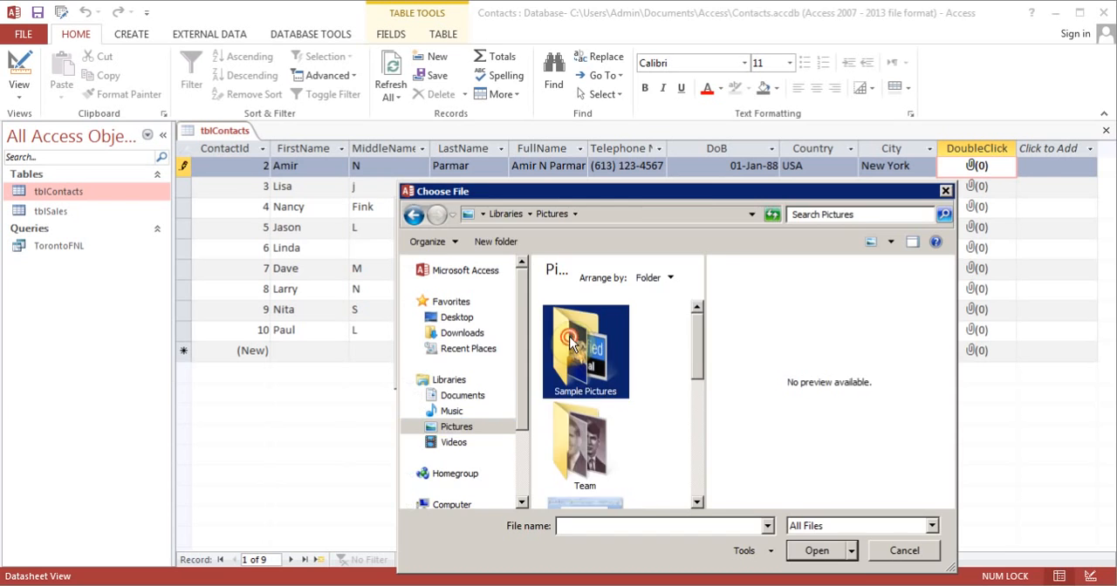
{"action": "double_click", "coordinate": [569, 342]}
{"action": "left_click", "coordinate": [615, 372]}
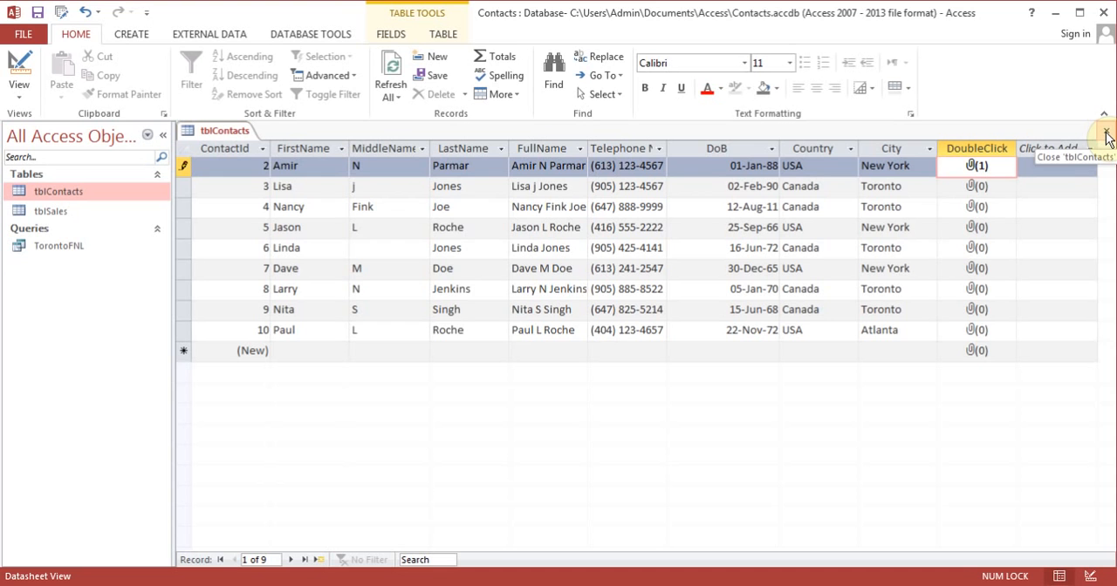
{"action": "left_click", "coordinate": [1106, 135]}
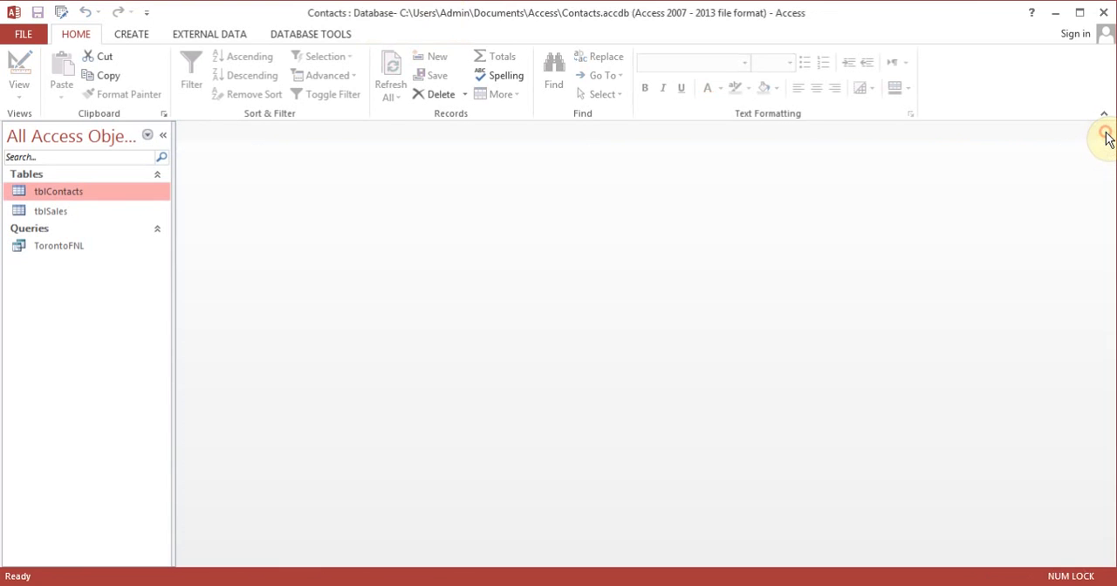
Step: Start a new query with the Simple Query Wizard, using tblContacts as the source table
{"action": "left_click", "coordinate": [164, 45]}
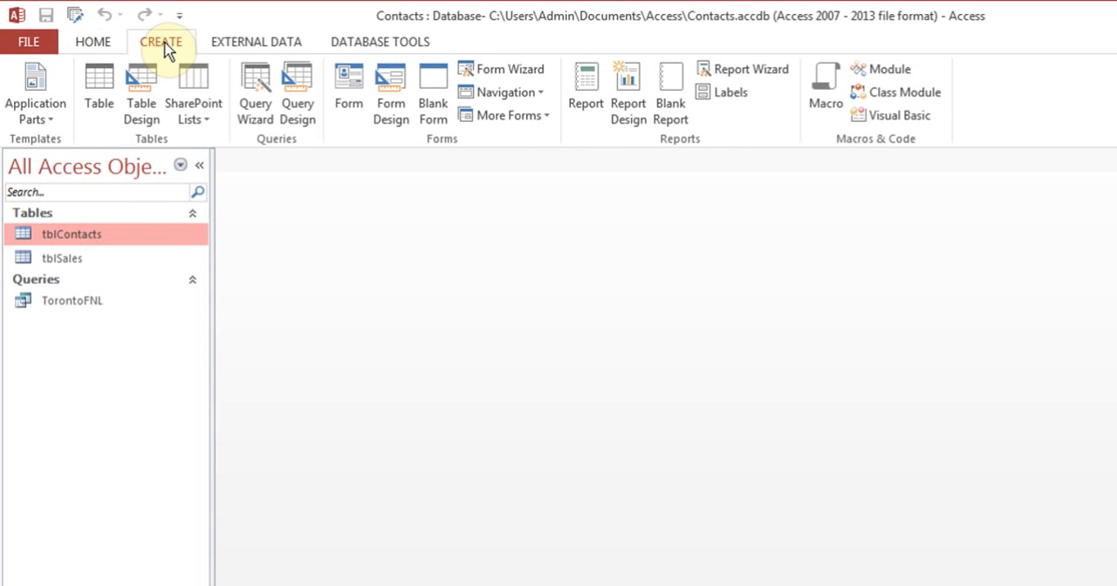
{"action": "left_click", "coordinate": [255, 106]}
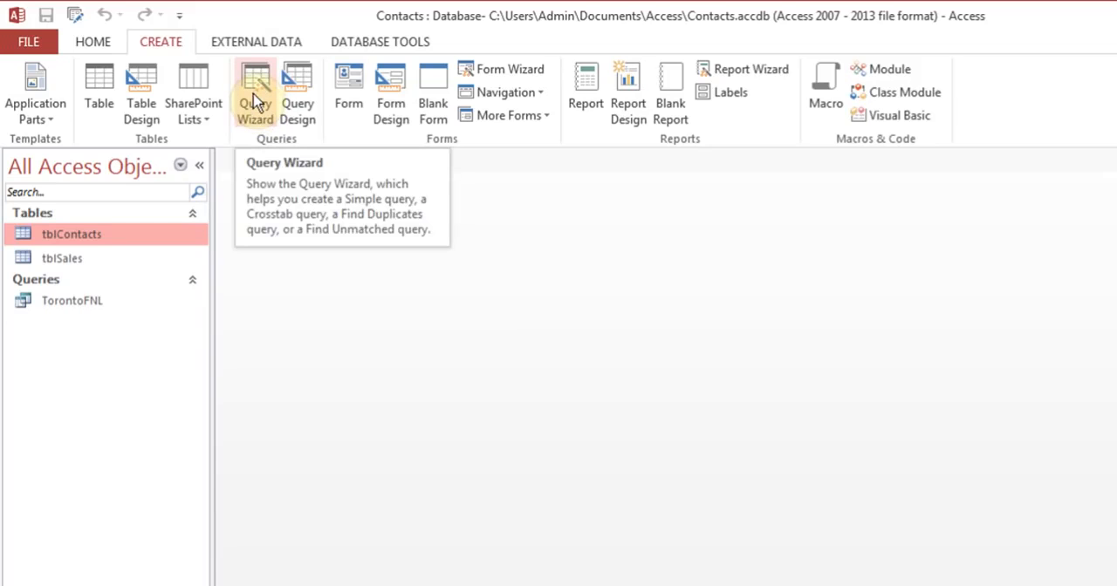
{"action": "left_click", "coordinate": [75, 257]}
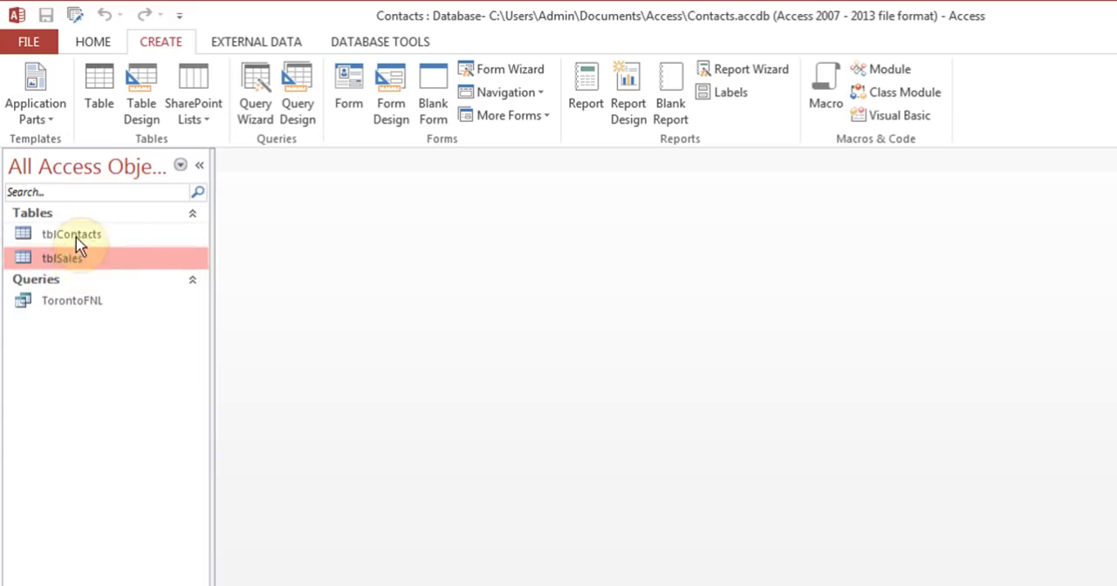
{"action": "left_click", "coordinate": [76, 239]}
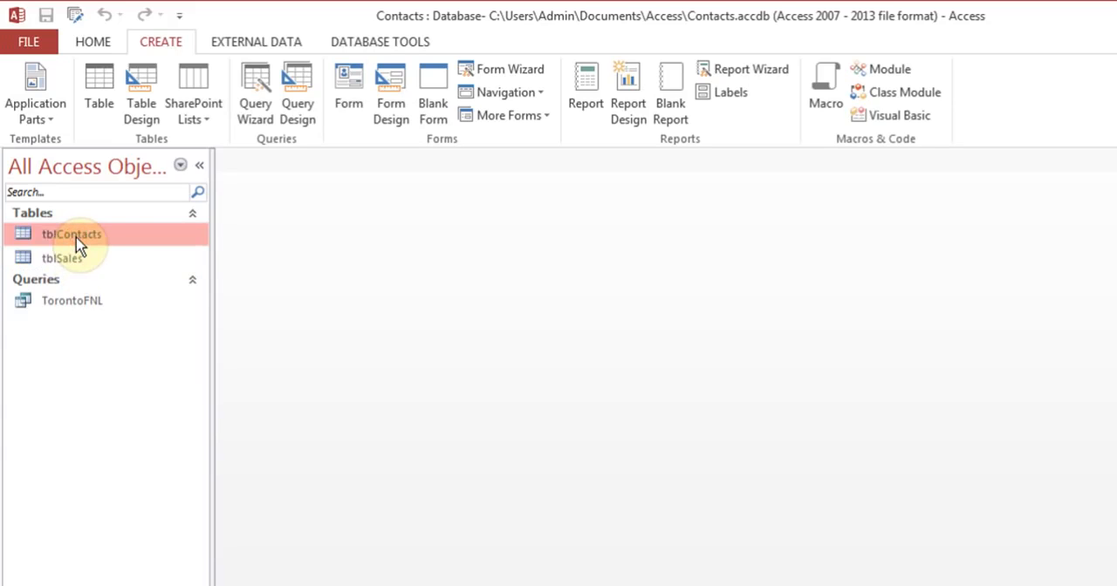
{"action": "left_click", "coordinate": [251, 112]}
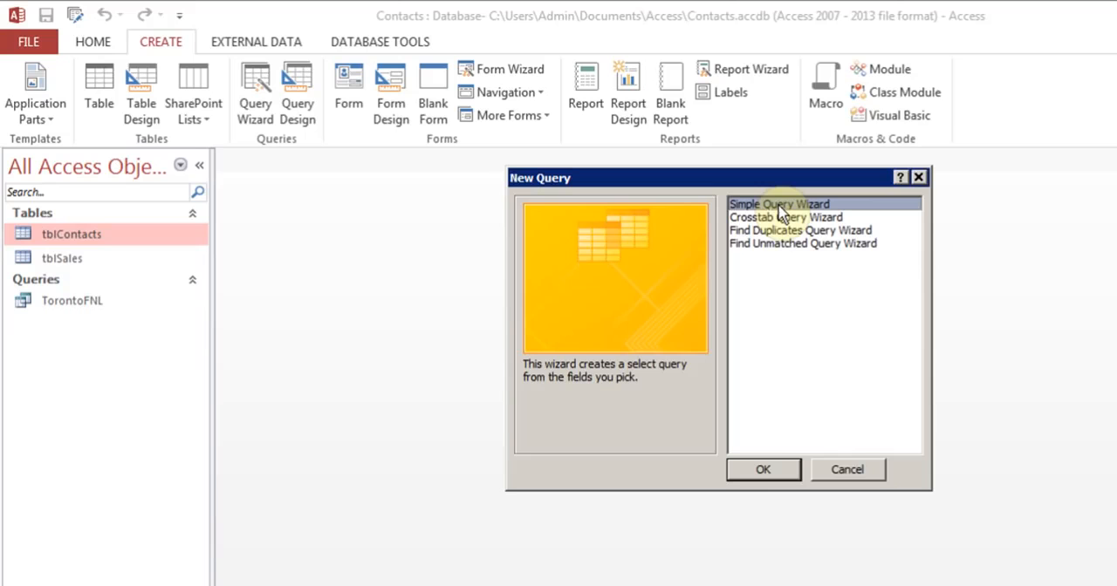
{"action": "left_click", "coordinate": [759, 471]}
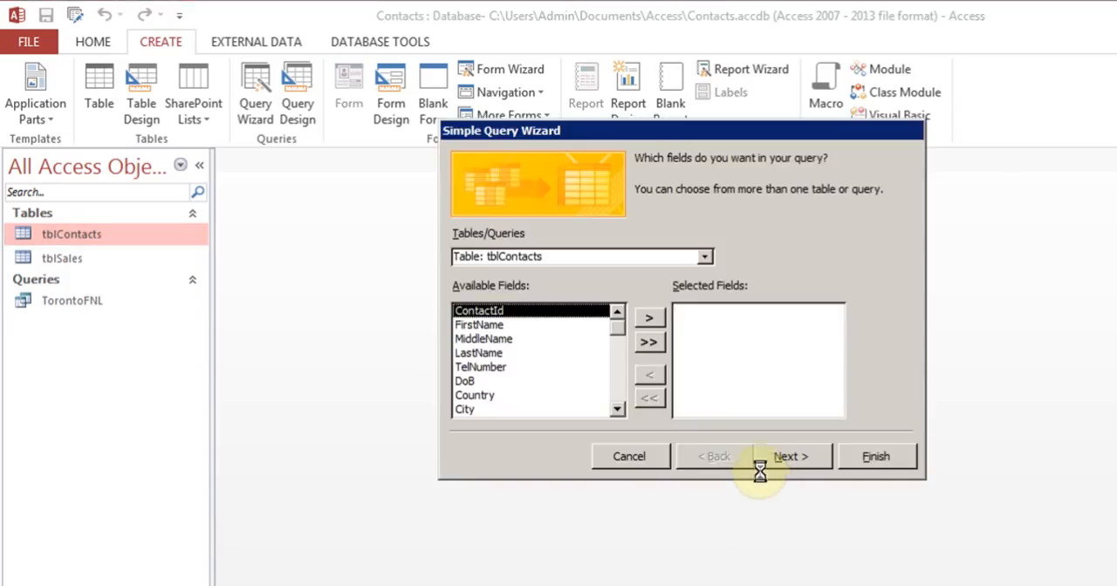
Step: Examine which tables and queries can serve as the source and which tblContacts fields are available
{"action": "left_click", "coordinate": [565, 257]}
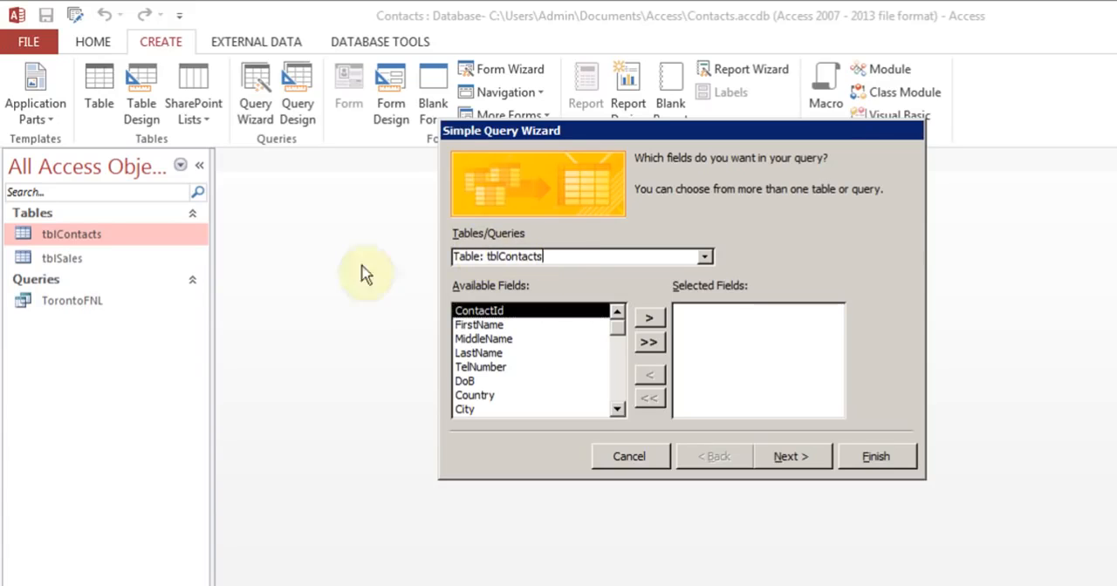
{"action": "left_click", "coordinate": [704, 256]}
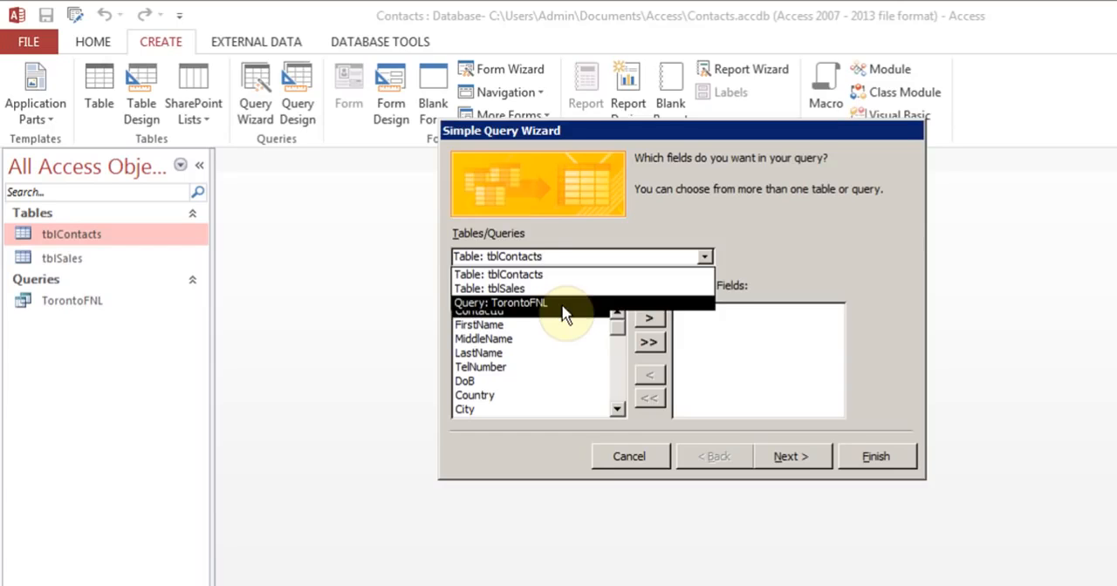
{"action": "left_click", "coordinate": [774, 249]}
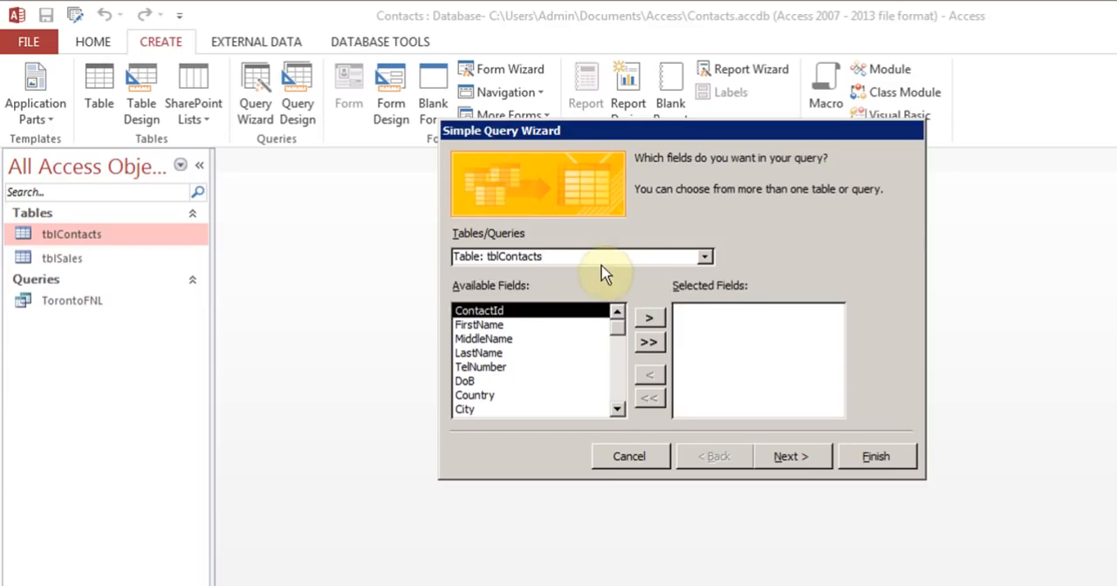
{"action": "left_click", "coordinate": [618, 408]}
{"action": "left_click", "coordinate": [618, 408]}
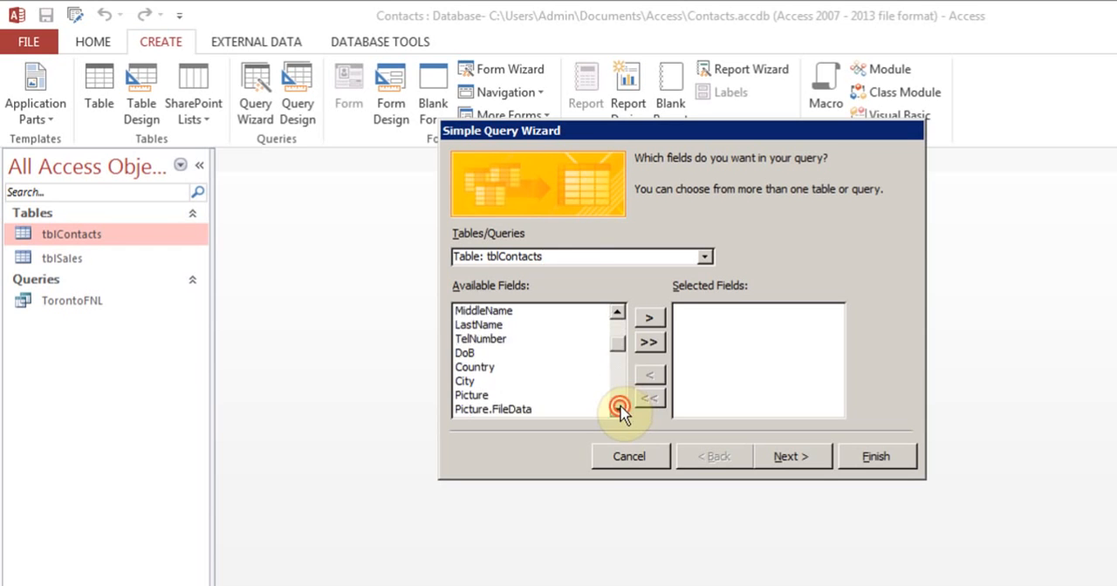
{"action": "left_click", "coordinate": [618, 409]}
{"action": "left_click", "coordinate": [617, 409]}
{"action": "left_click", "coordinate": [618, 409]}
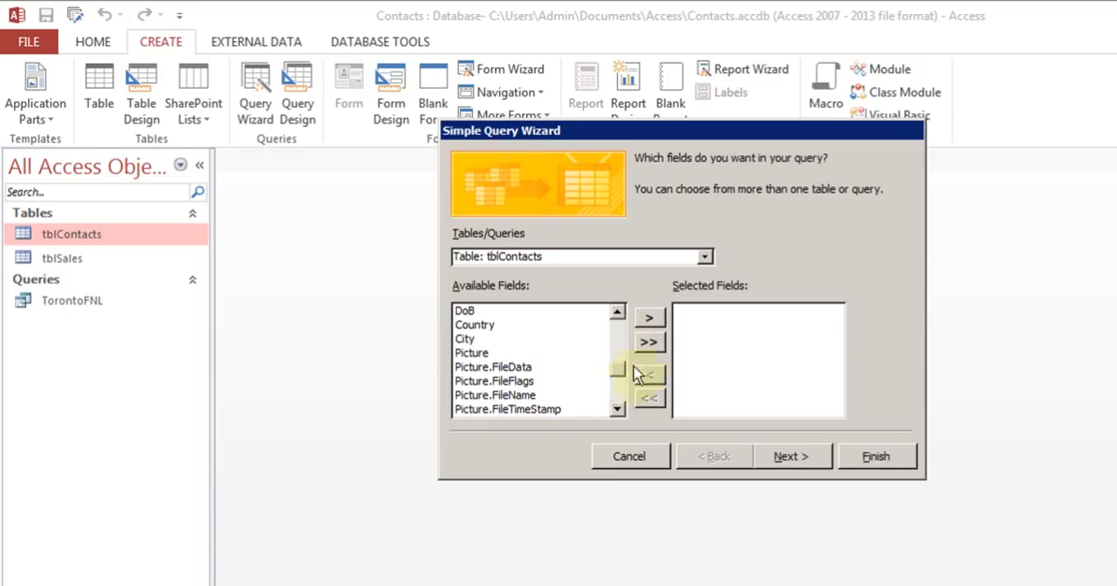
{"action": "left_click_drag", "start_coordinate": [618, 366], "coordinate": [616, 314]}
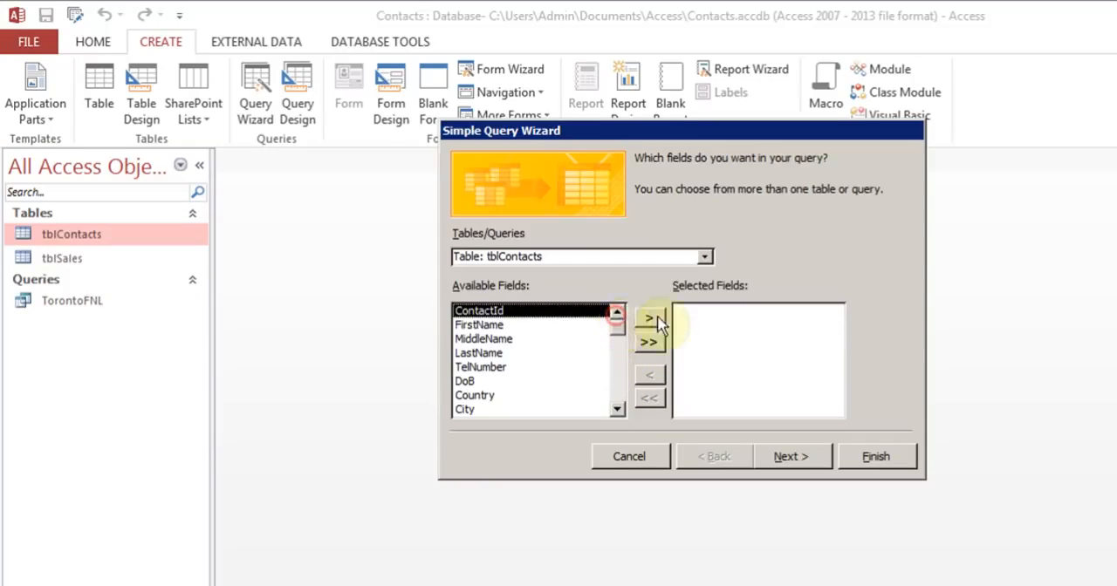
Step: Add the ContactId, FirstName, MiddleName, LastName, TelNumber, DoB, Country, City and Picture fields to the query
{"action": "left_click", "coordinate": [656, 323]}
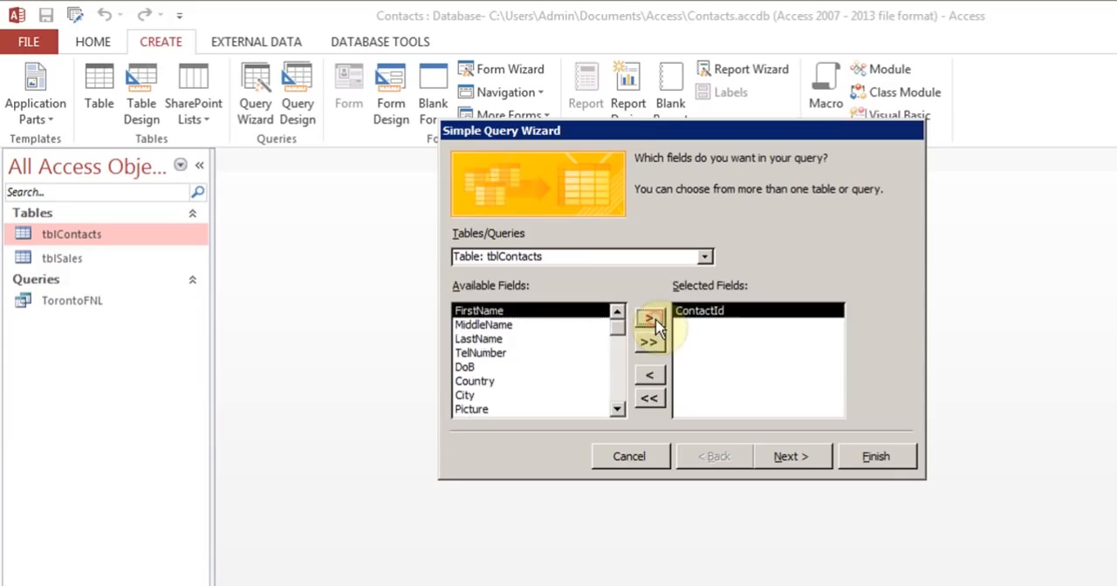
{"action": "left_click", "coordinate": [651, 319]}
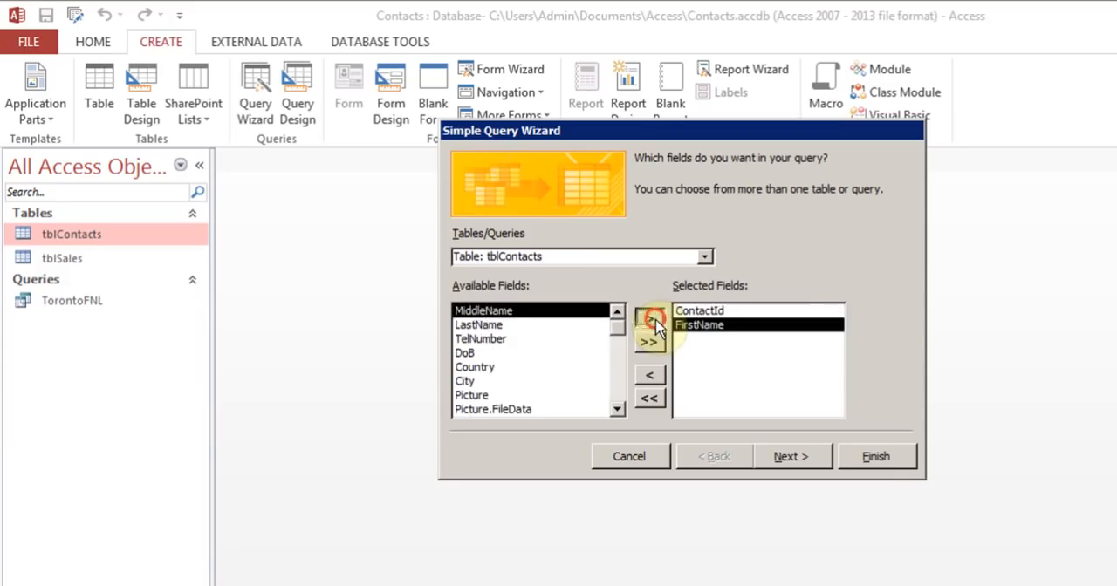
{"action": "left_click", "coordinate": [651, 319]}
{"action": "left_click", "coordinate": [651, 319]}
{"action": "left_click", "coordinate": [651, 319]}
{"action": "left_click", "coordinate": [651, 319]}
{"action": "left_click", "coordinate": [651, 320]}
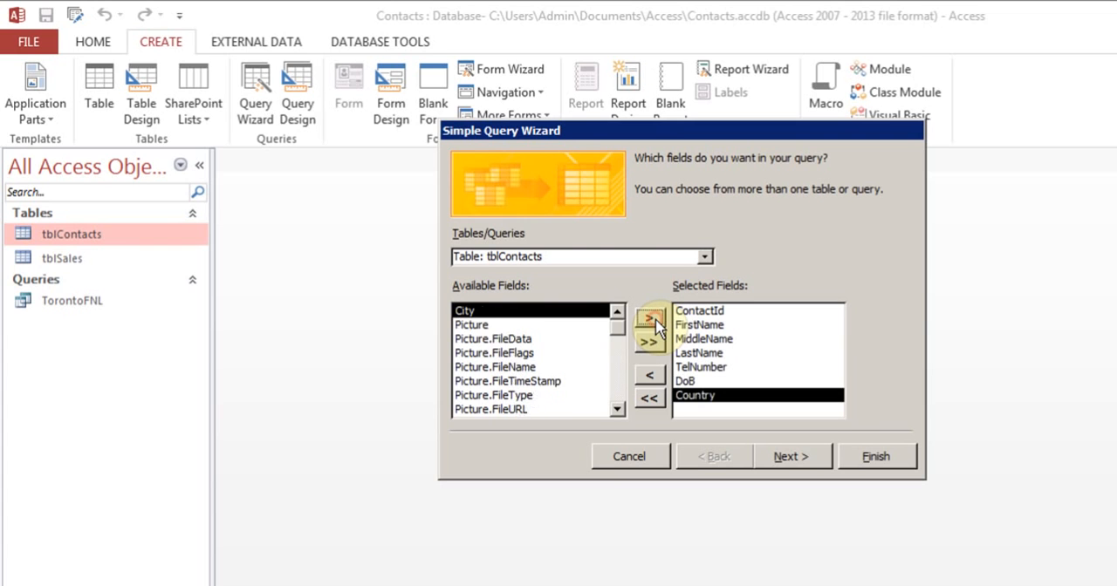
{"action": "left_click", "coordinate": [651, 319]}
{"action": "left_click", "coordinate": [651, 319]}
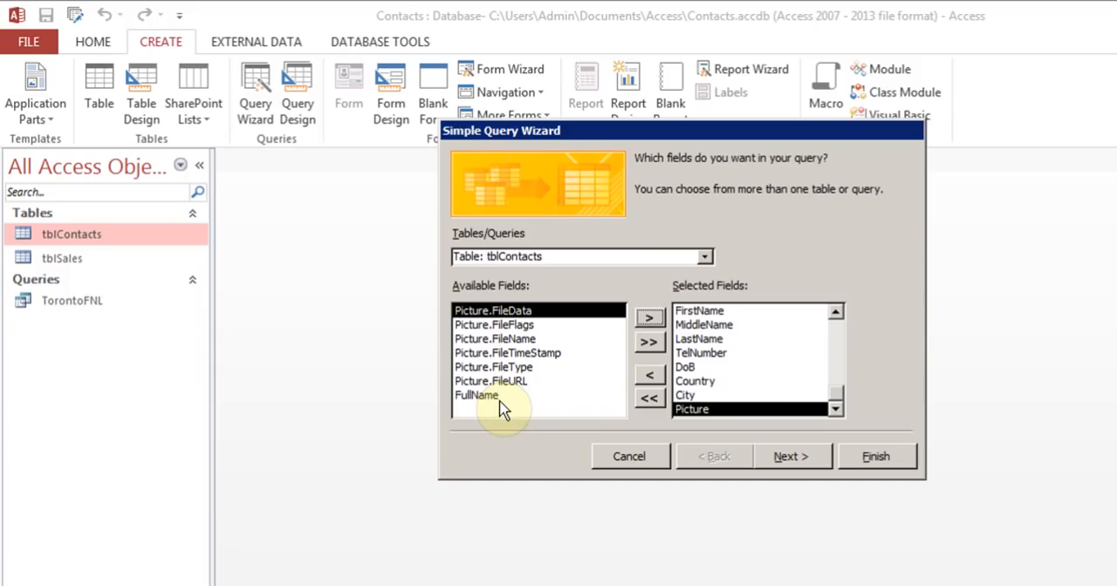
Step: Title the query qry1 and finish the wizard with the option to modify the query design
{"action": "left_click", "coordinate": [783, 458]}
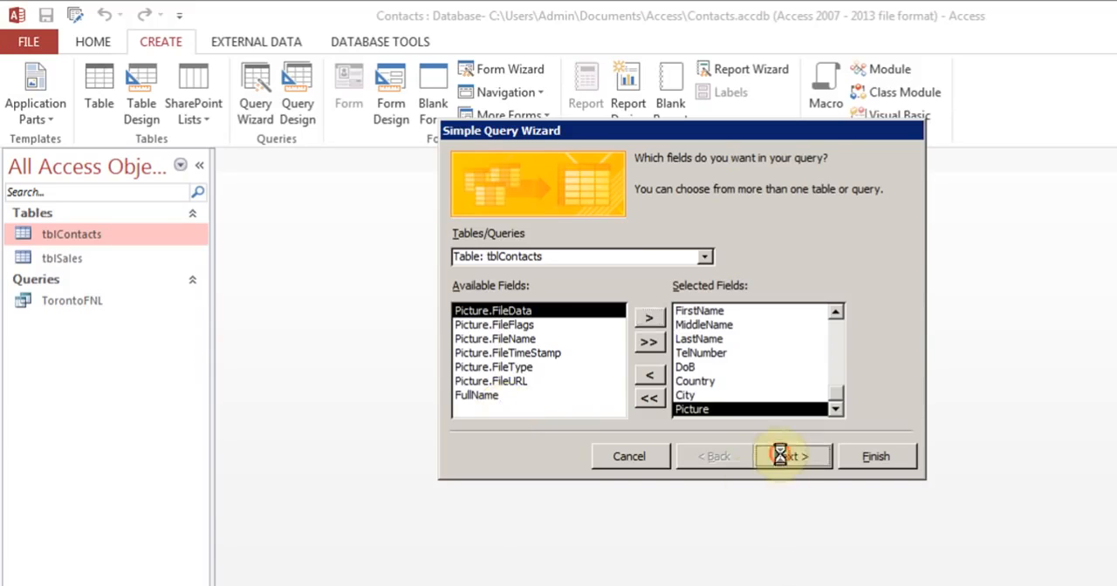
{"action": "left_click_drag", "start_coordinate": [708, 182], "coordinate": [599, 190]}
{"action": "type", "text": "qry"}
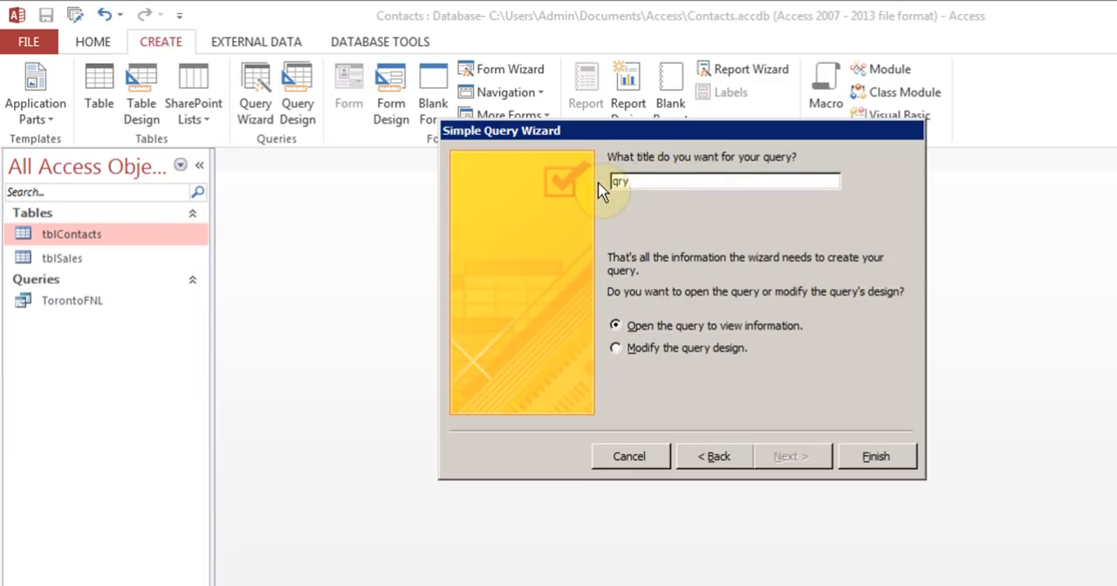
{"action": "type", "text": "1"}
{"action": "left_click", "coordinate": [621, 350]}
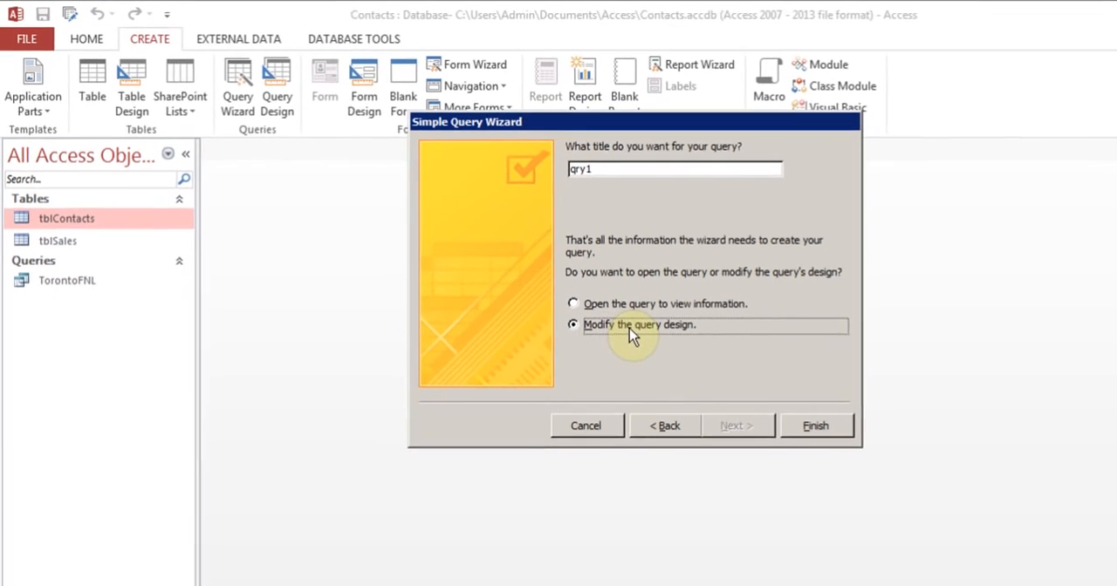
{"action": "left_click", "coordinate": [714, 375]}
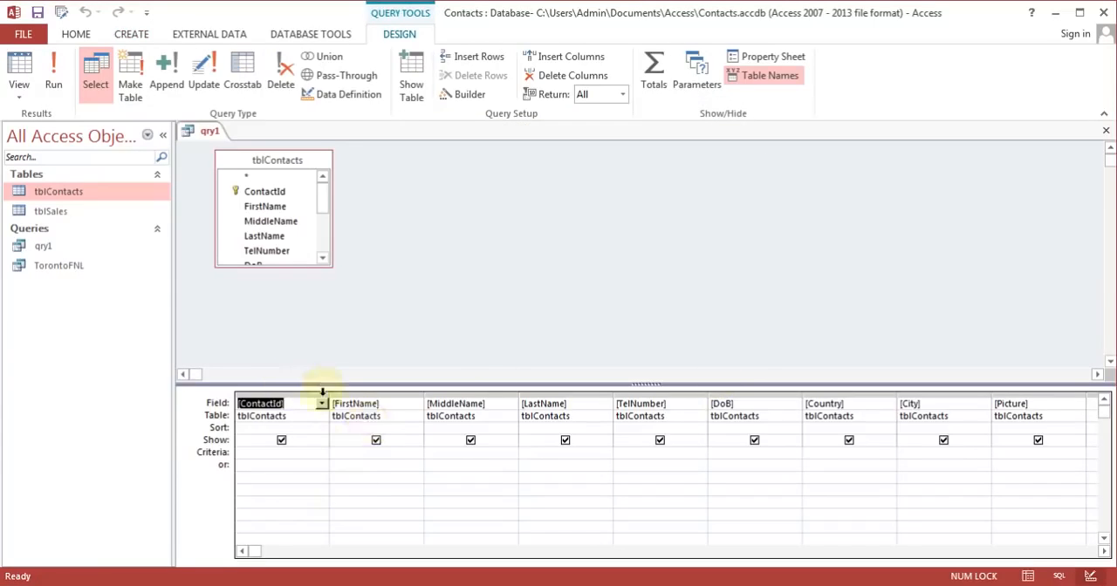
Step: Set the City field's criterion to Toronto and run the query
{"action": "left_click", "coordinate": [384, 417]}
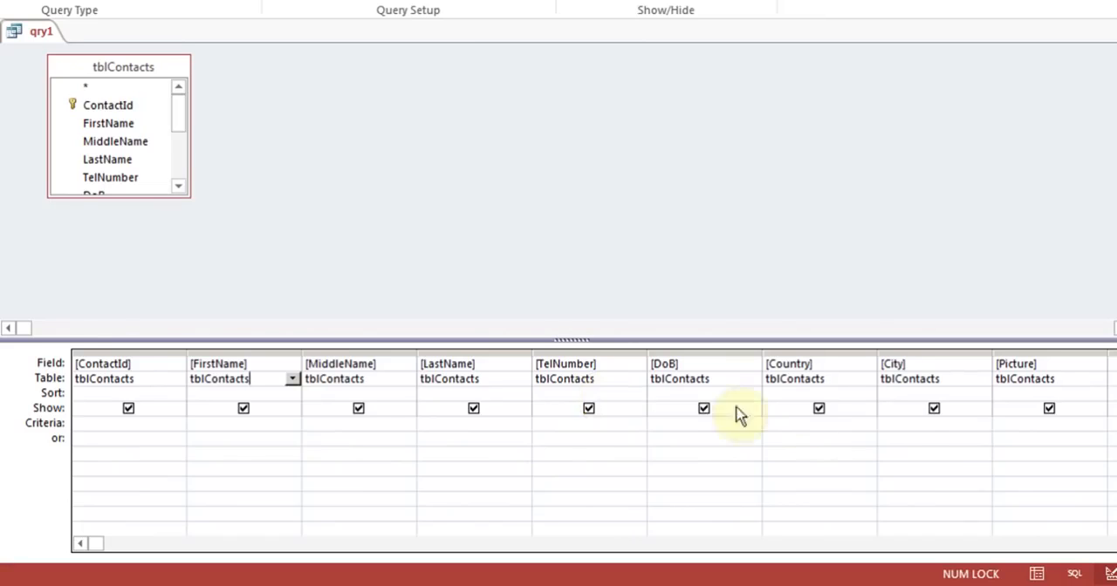
{"action": "left_click", "coordinate": [906, 424]}
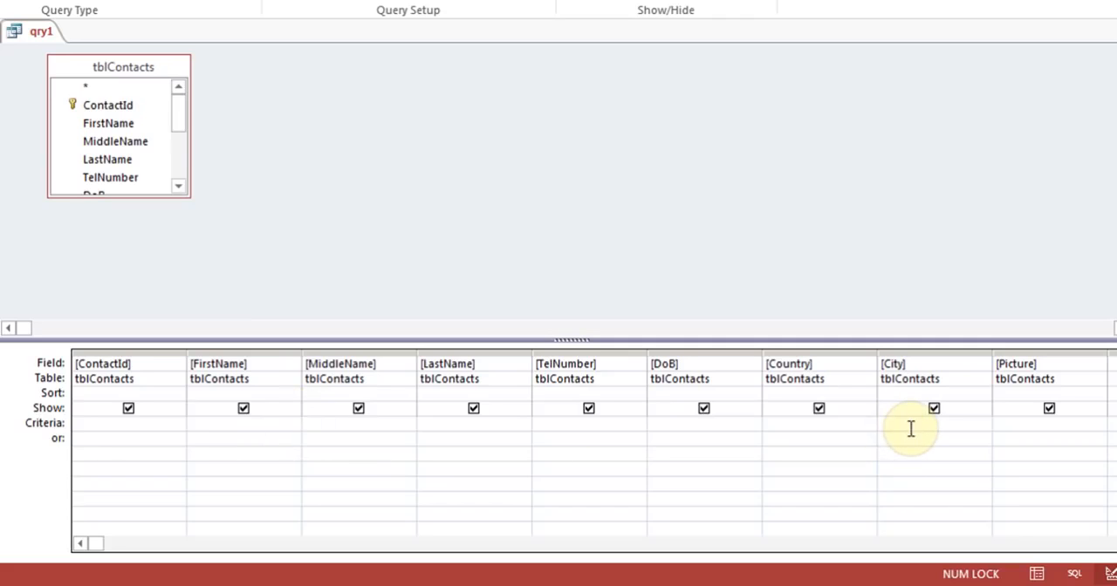
{"action": "type", "text": "Toronto"}
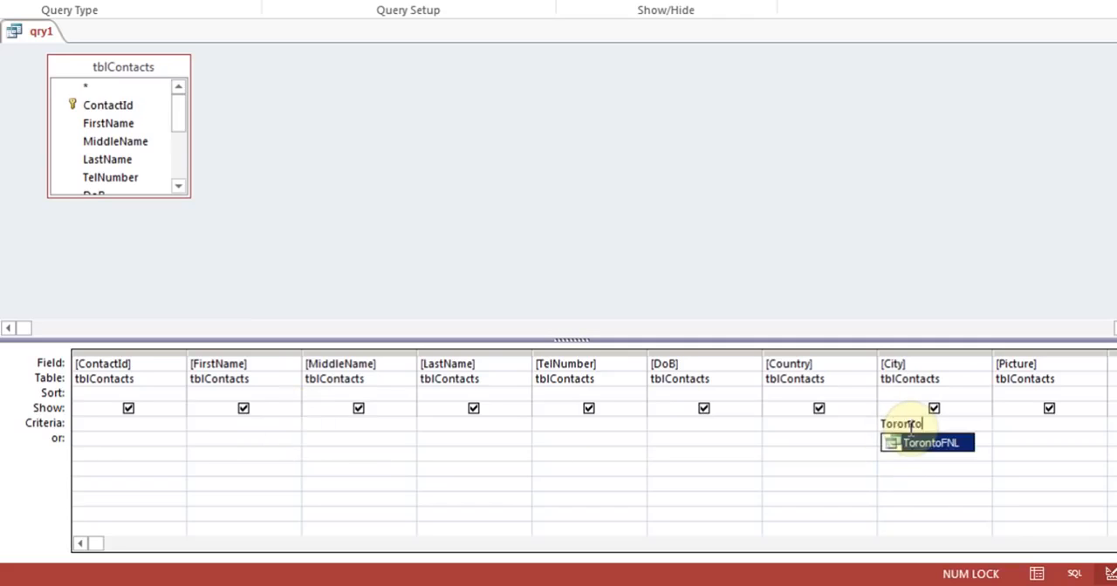
{"action": "left_click", "coordinate": [909, 465]}
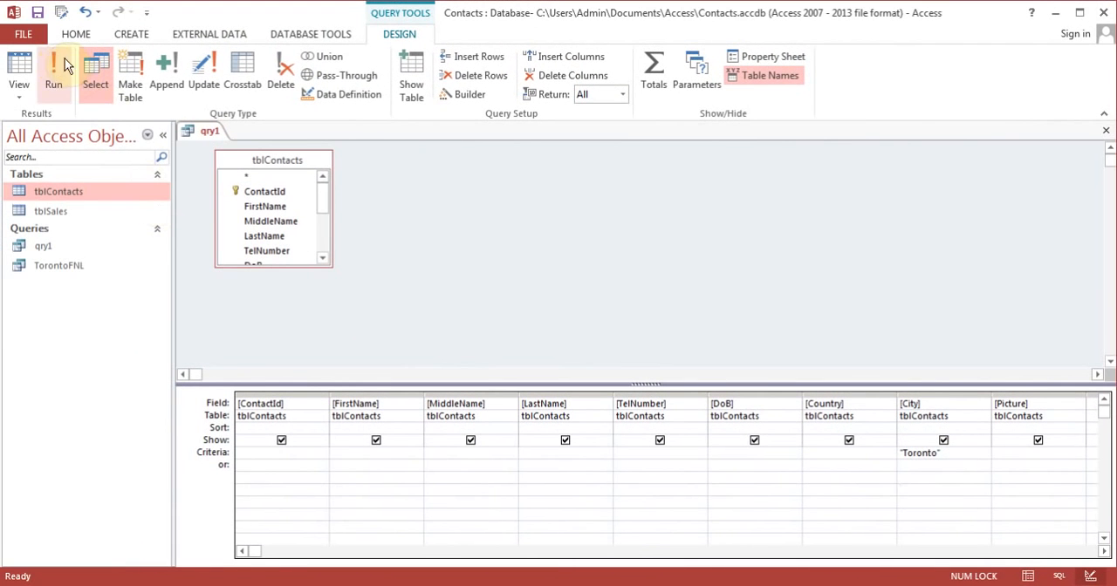
{"action": "left_click", "coordinate": [58, 75]}
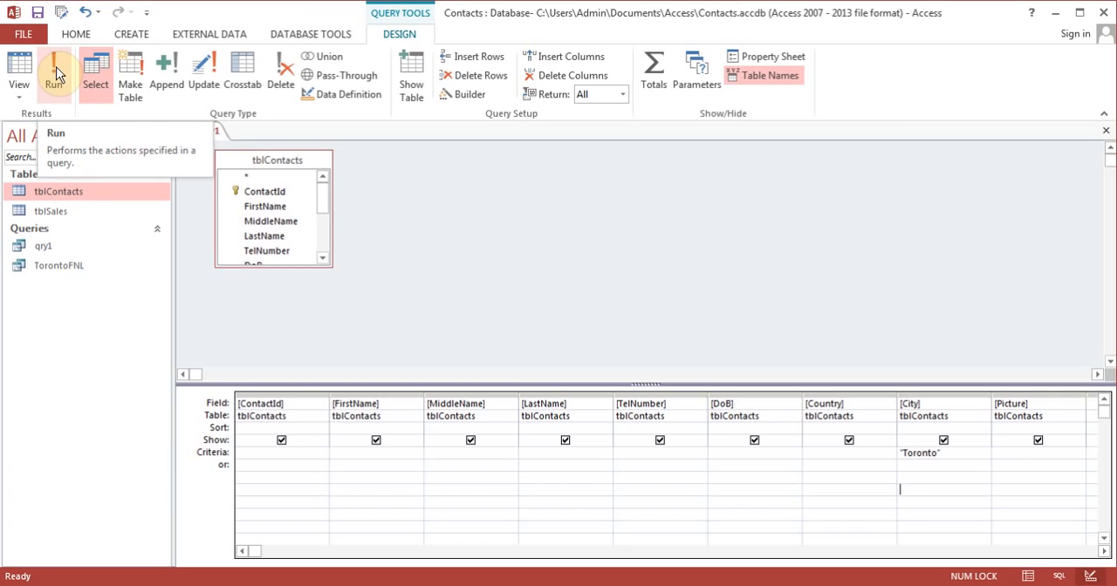
{"action": "left_click", "coordinate": [56, 75]}
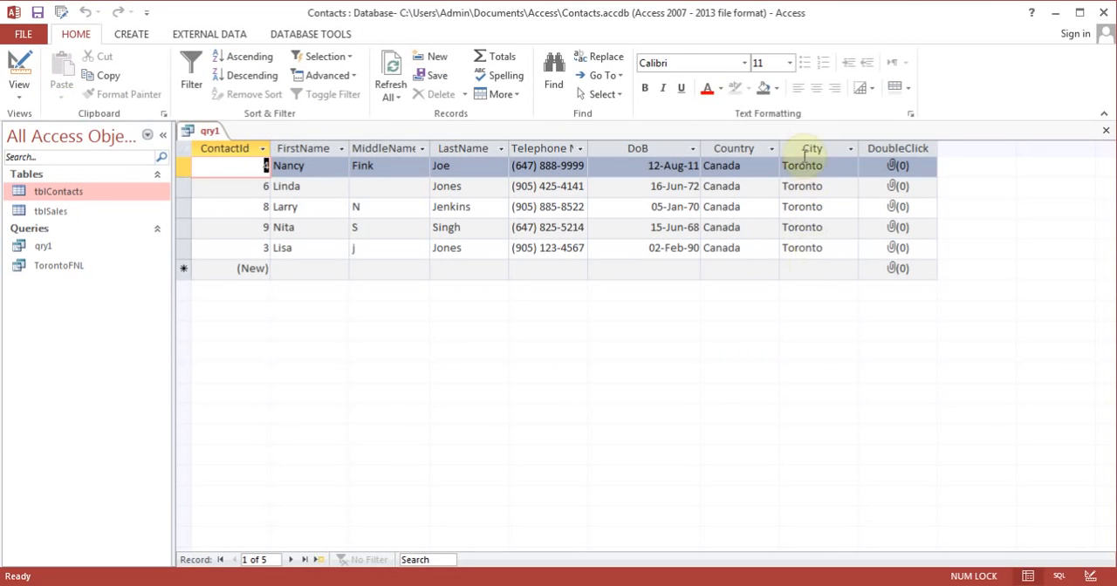
Step: Add Canada as the Country field's criterion alongside Toronto in the query design and run the query
{"action": "left_click", "coordinate": [21, 68]}
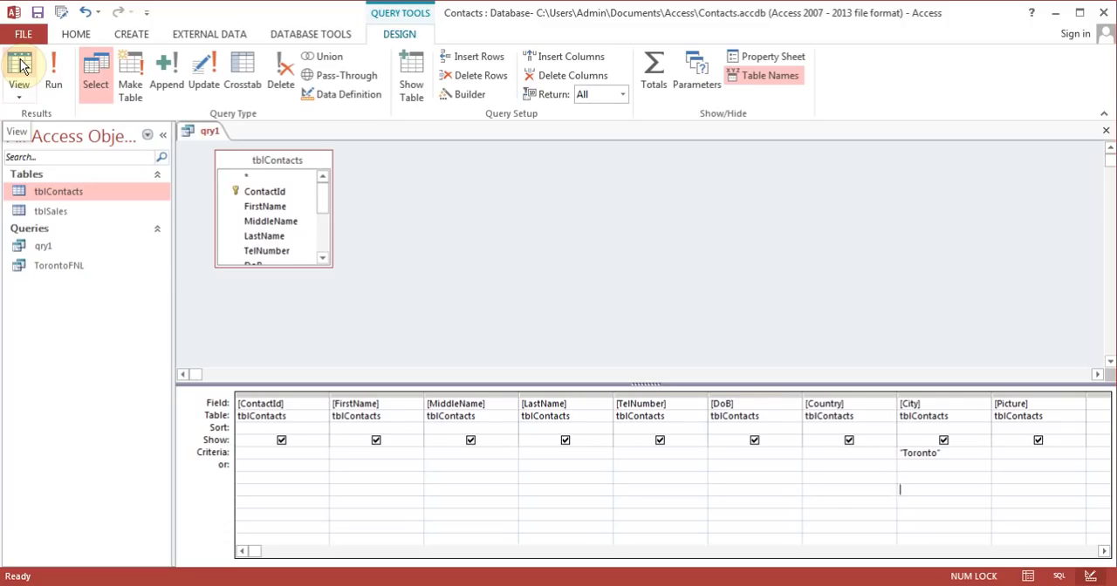
{"action": "left_click", "coordinate": [970, 456]}
{"action": "left_click", "coordinate": [821, 453]}
{"action": "type", "text": "Canada"}
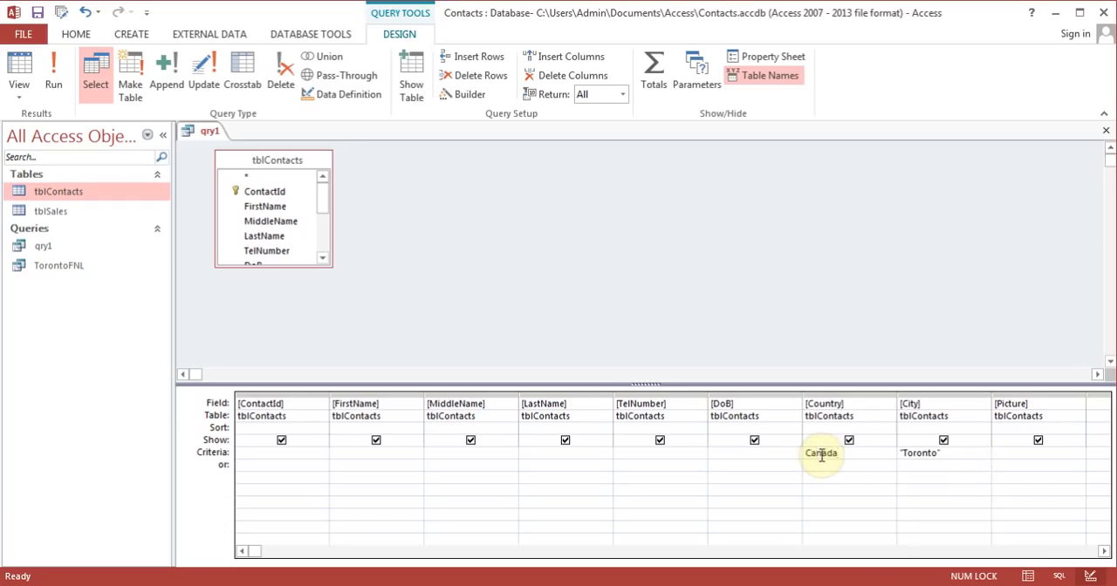
{"action": "key", "text": "Down"}
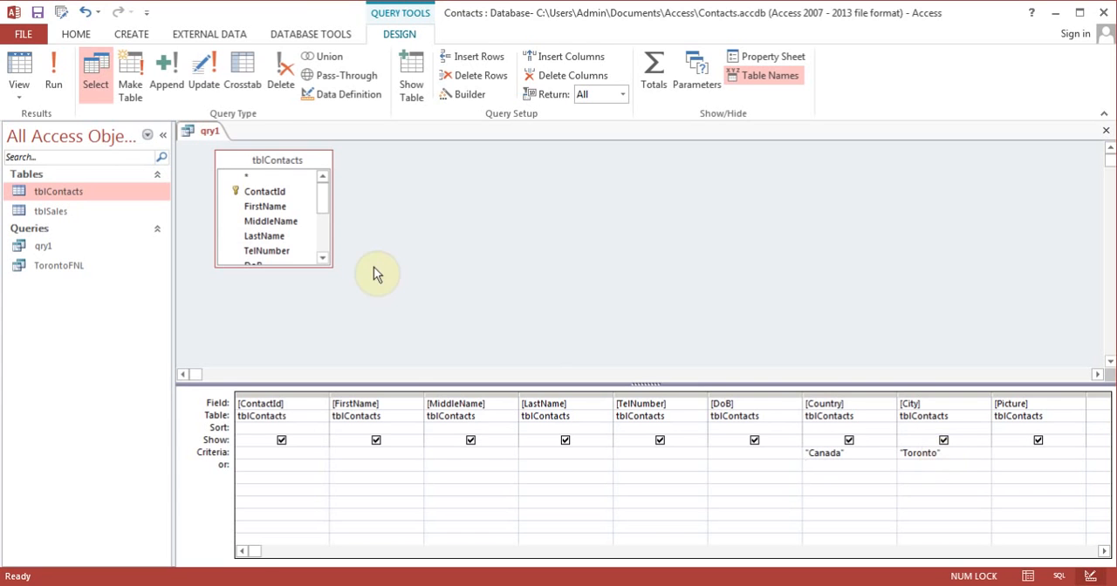
{"action": "left_click", "coordinate": [66, 76]}
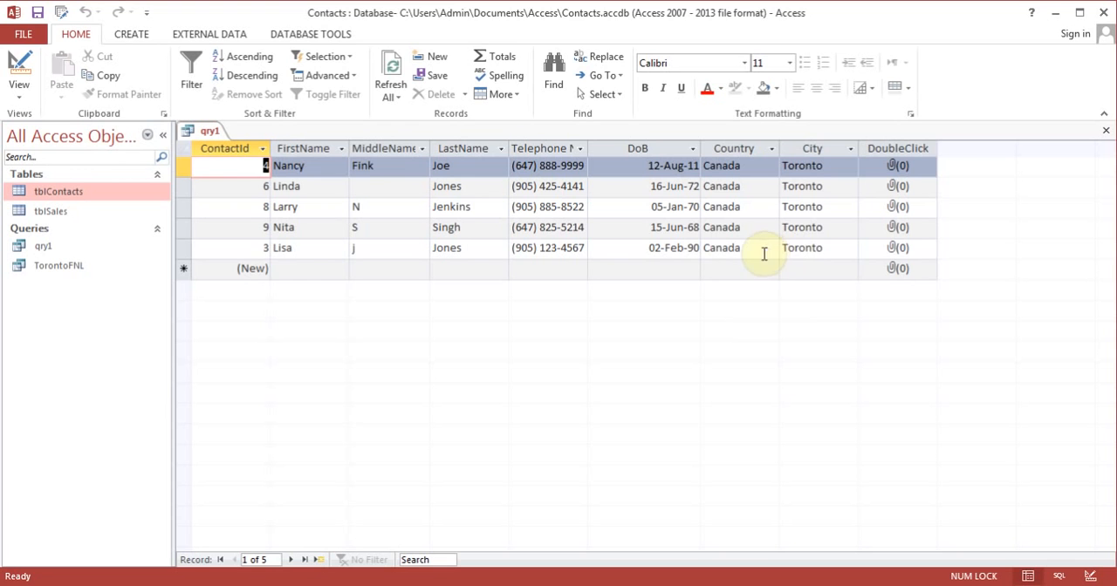
Step: Return to the query design and clear the Country field's criterion
{"action": "left_click", "coordinate": [21, 68]}
{"action": "left_click", "coordinate": [878, 455]}
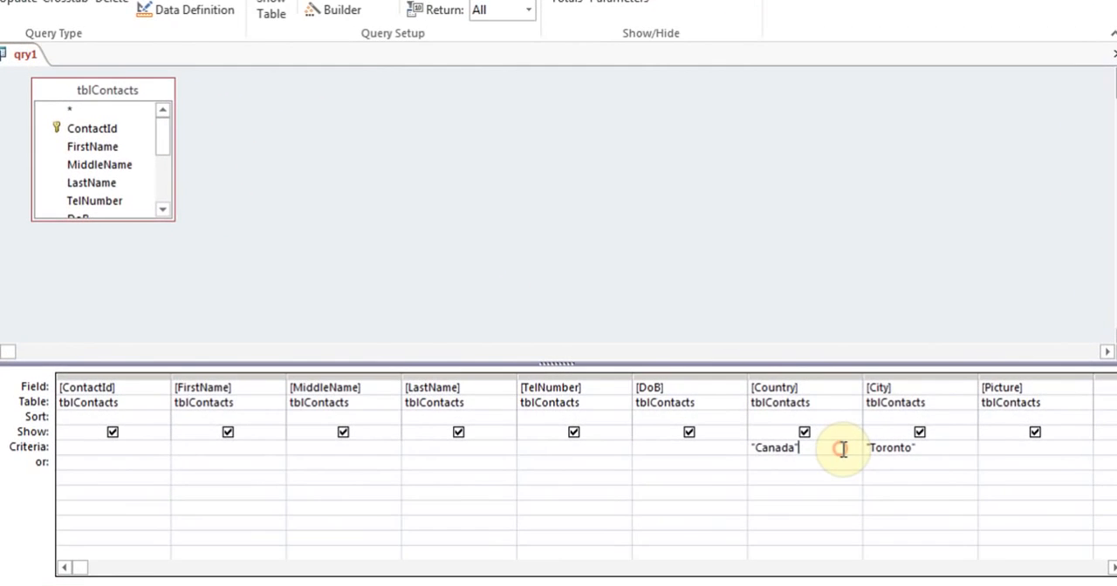
{"action": "key", "text": "BackSpace"}
{"action": "key", "text": "BackSpace"}
{"action": "key", "text": "BackSpace"}
{"action": "key", "text": "BackSpace"}
{"action": "key", "text": "BackSpace"}
{"action": "key", "text": "BackSpace"}
{"action": "key", "text": "BackSpace"}
{"action": "key", "text": "BackSpace"}
Step: Add Atlanta as an alternative (or) criterion for the City field and run the query
{"action": "left_click", "coordinate": [912, 462]}
{"action": "type", "text": "Atlanta"}
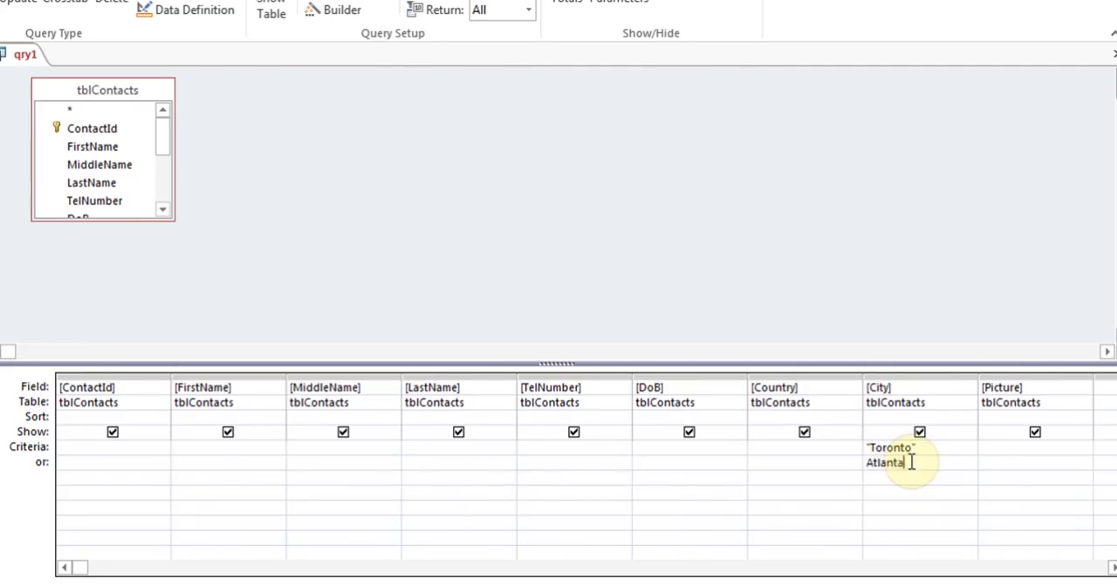
{"action": "key", "text": "Down"}
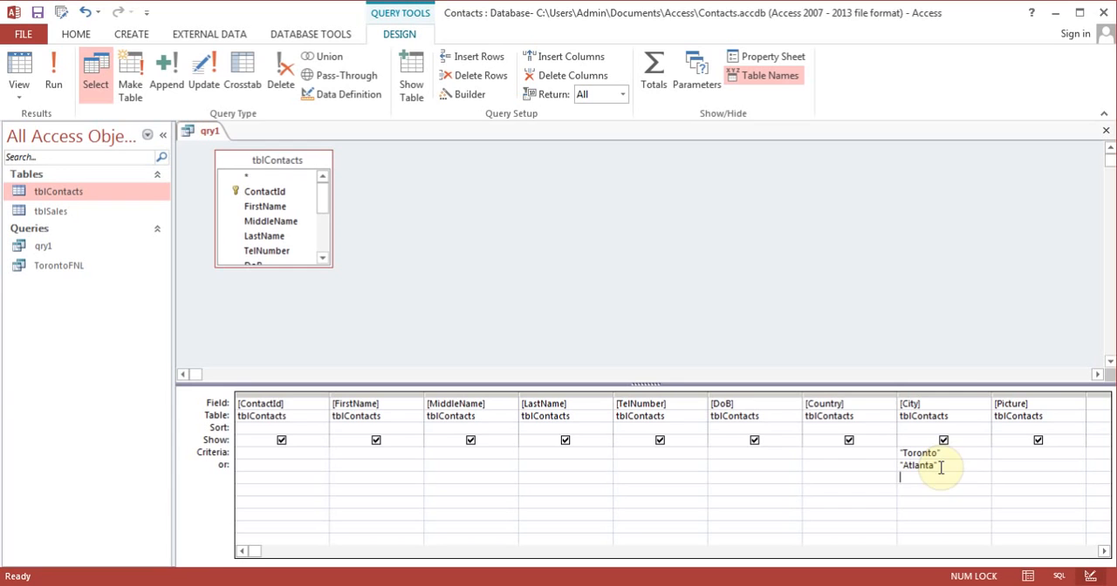
{"action": "left_click", "coordinate": [53, 86]}
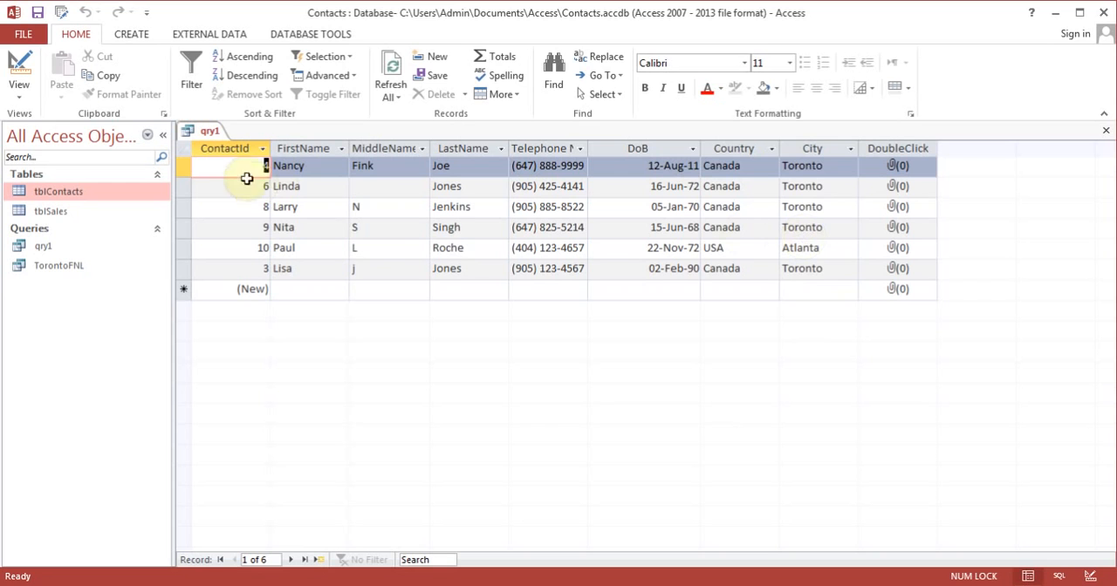
Step: Return to the query design, then close qry1 and save its design changes
{"action": "left_click", "coordinate": [17, 70]}
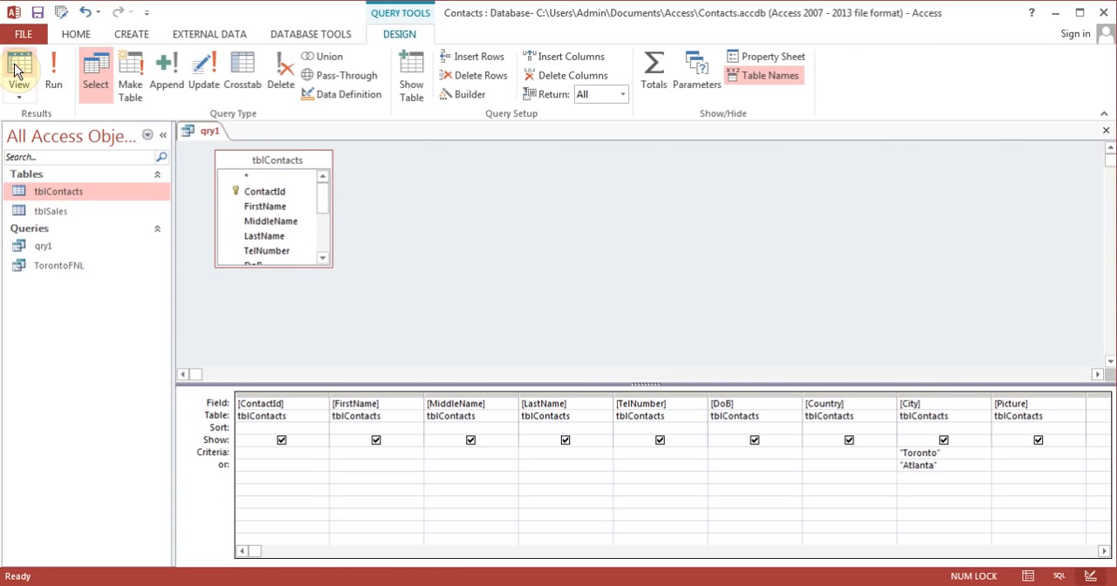
{"action": "left_click", "coordinate": [968, 472]}
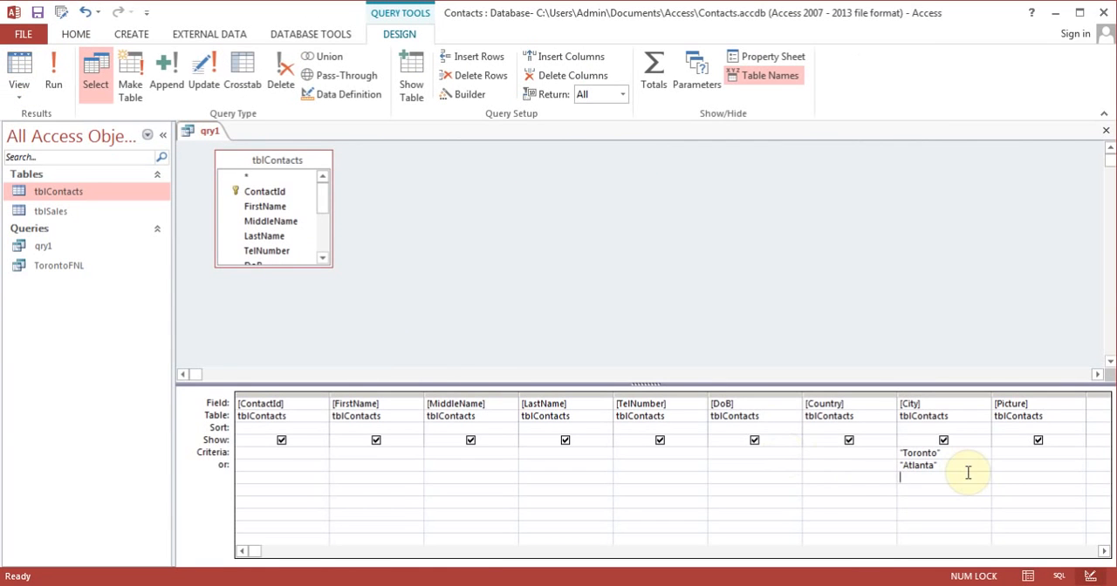
{"action": "left_click", "coordinate": [1105, 131]}
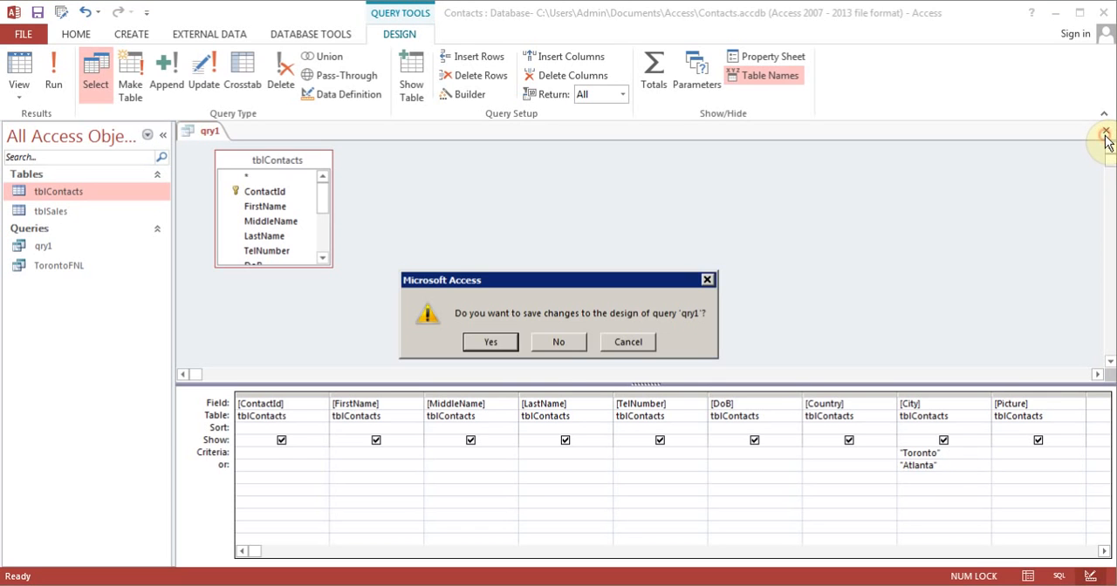
{"action": "left_click", "coordinate": [490, 343]}
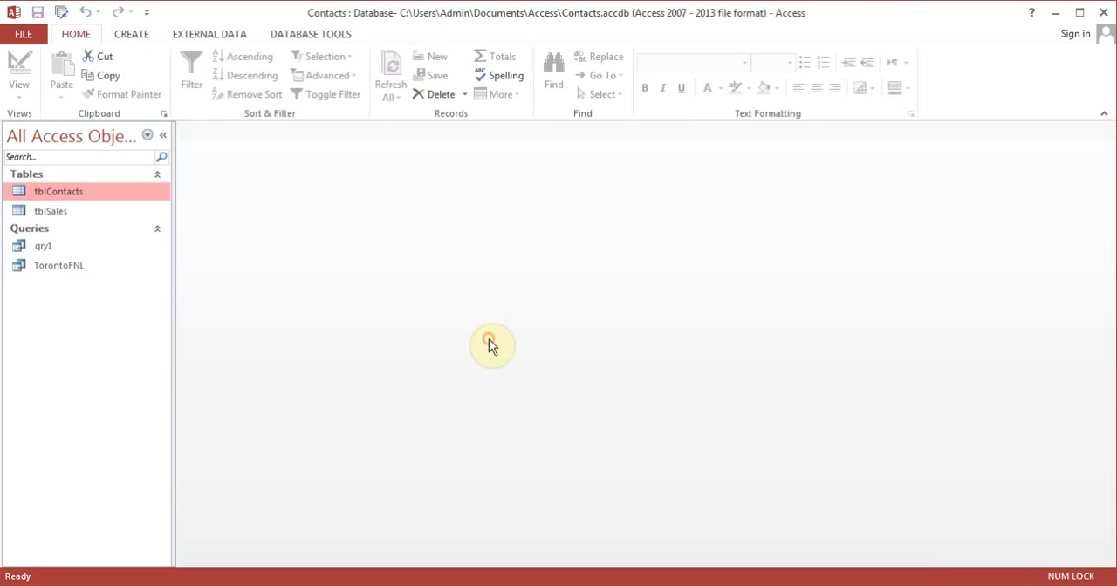
Step: Reopen qry1 in Design view and clear the City field's criteria
{"action": "double_click", "coordinate": [44, 245]}
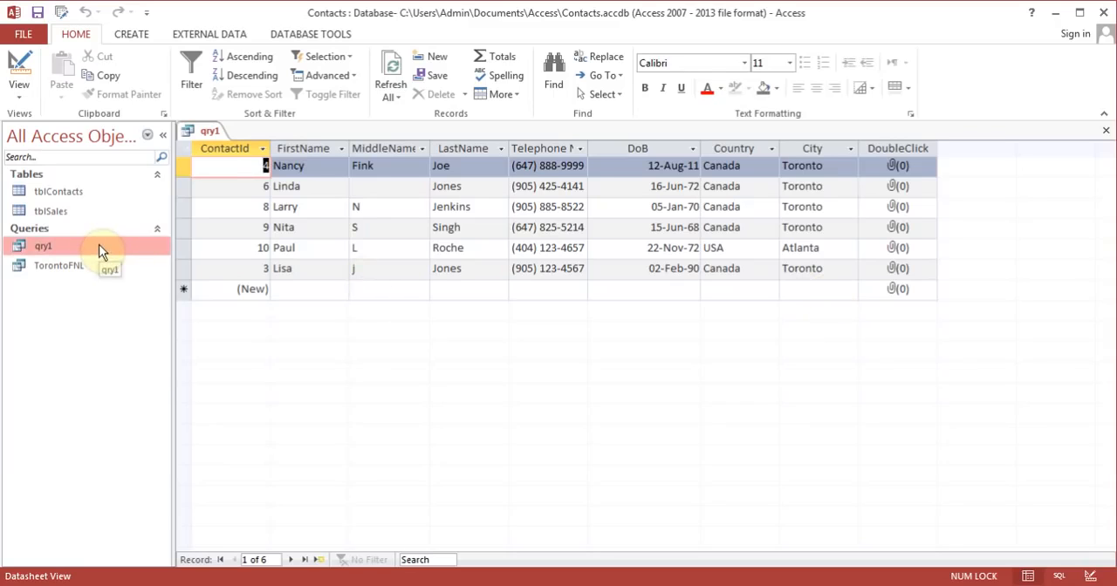
{"action": "left_click", "coordinate": [20, 65]}
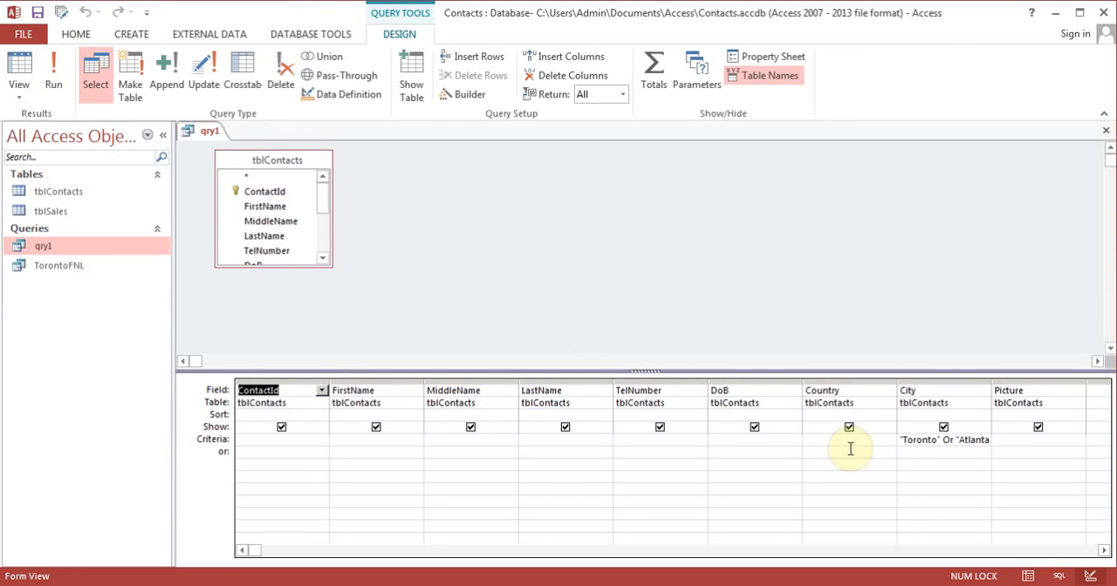
{"action": "left_click_drag", "start_coordinate": [903, 440], "coordinate": [1032, 437]}
{"action": "key", "text": "Delete"}
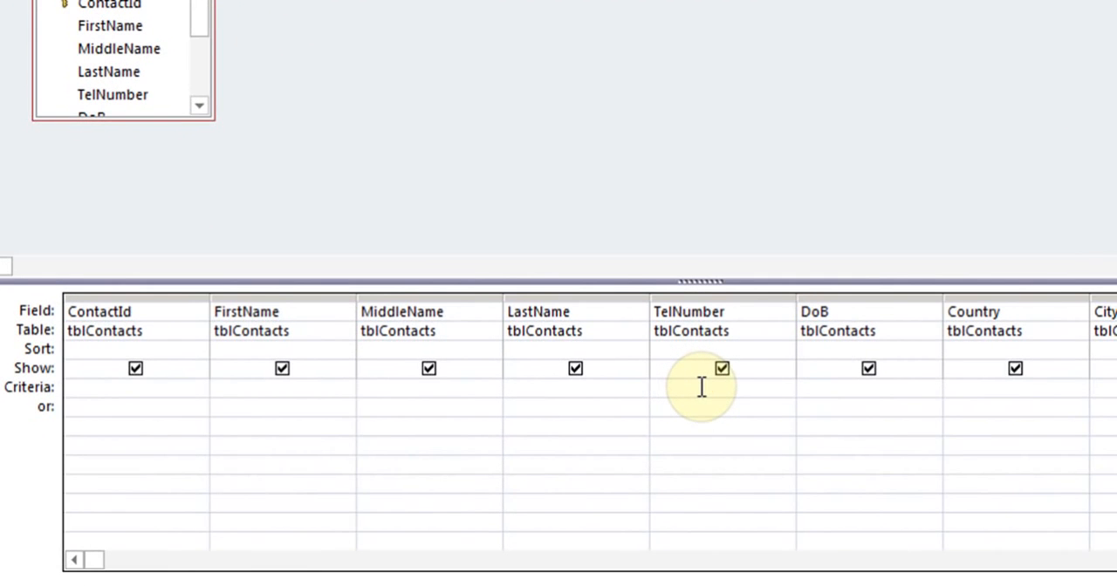
Step: Set the TelNumber field's criterion to 905* and run the query
{"action": "left_click", "coordinate": [700, 387]}
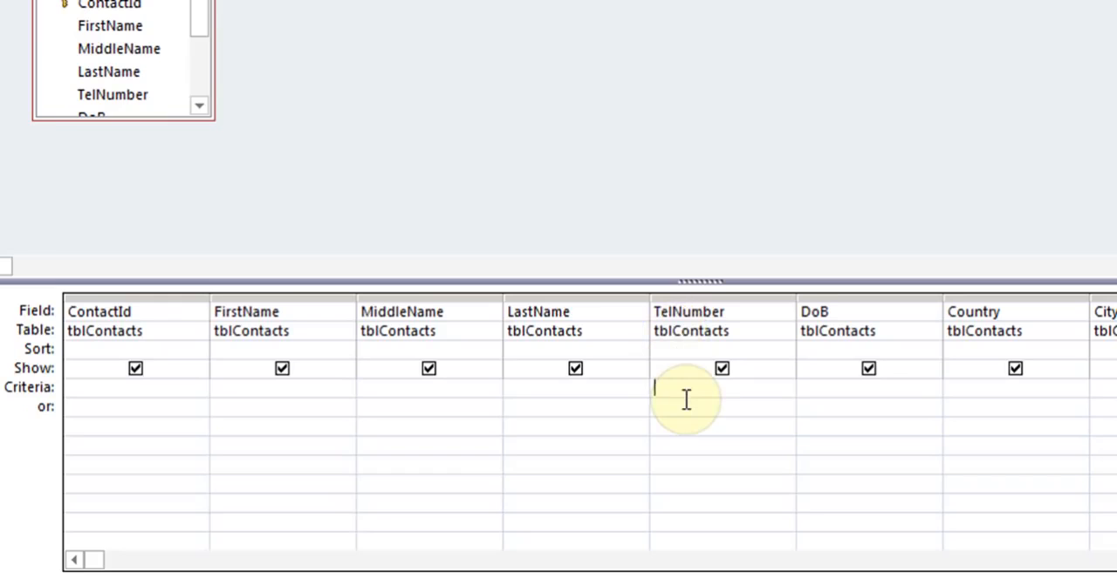
{"action": "type", "text": "905*"}
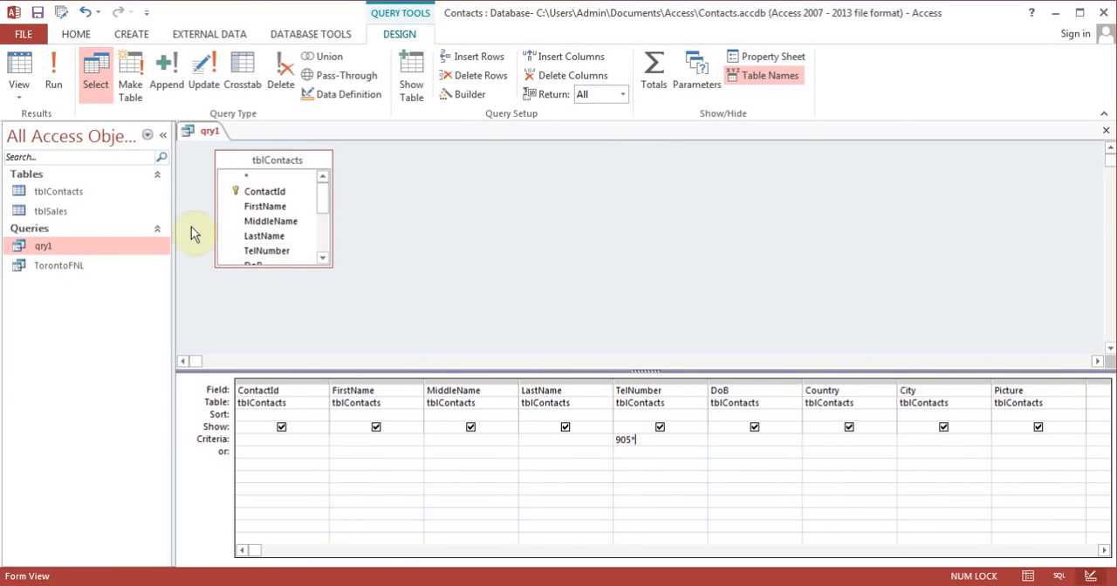
{"action": "left_click", "coordinate": [54, 77]}
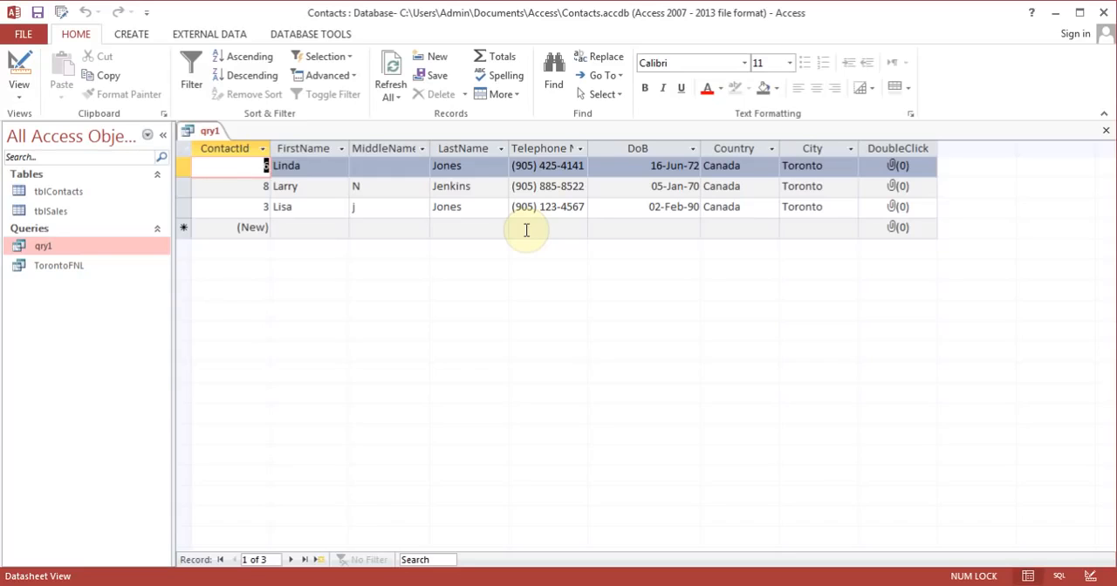
Step: Return to the query design and delete the TelNumber field's 905* criterion
{"action": "left_click", "coordinate": [17, 62]}
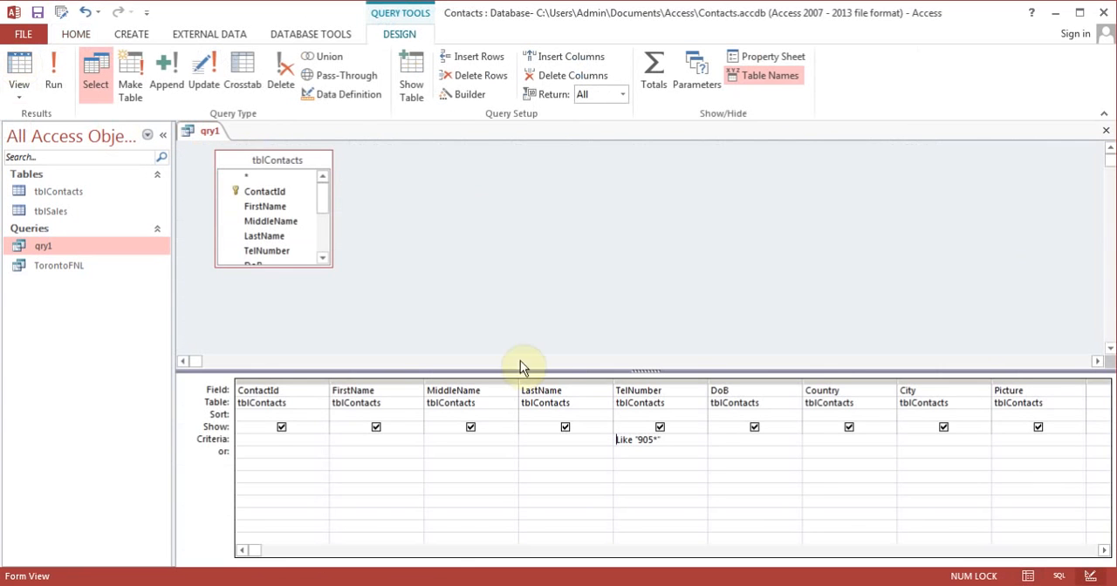
{"action": "left_click", "coordinate": [694, 444]}
{"action": "key", "text": "BackSpace"}
{"action": "key", "text": "BackSpace"}
{"action": "key", "text": "BackSpace"}
{"action": "key", "text": "BackSpace"}
{"action": "key", "text": "BackSpace"}
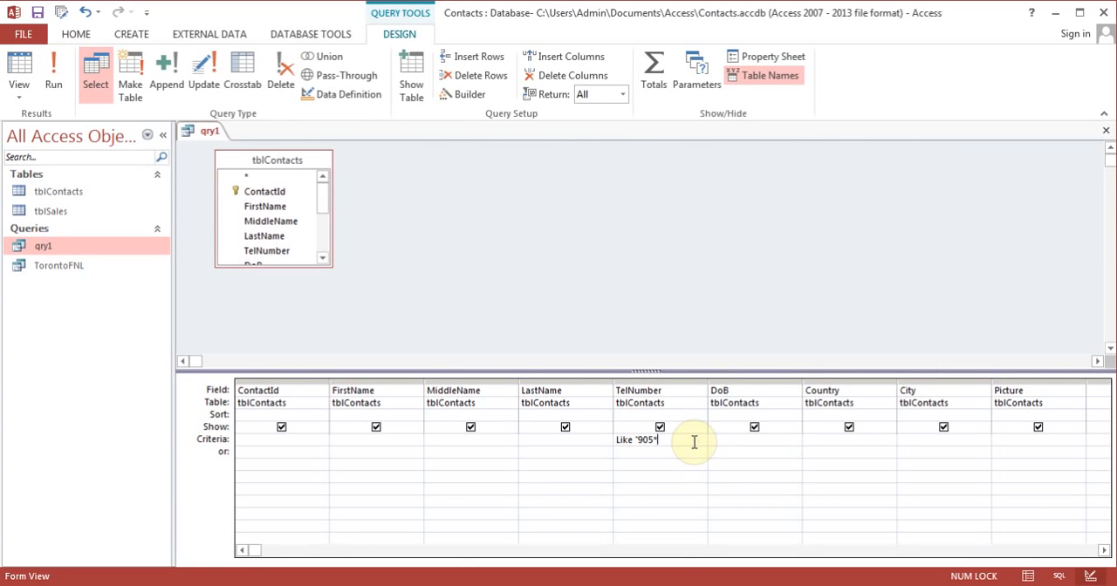
{"action": "key", "text": "BackSpace"}
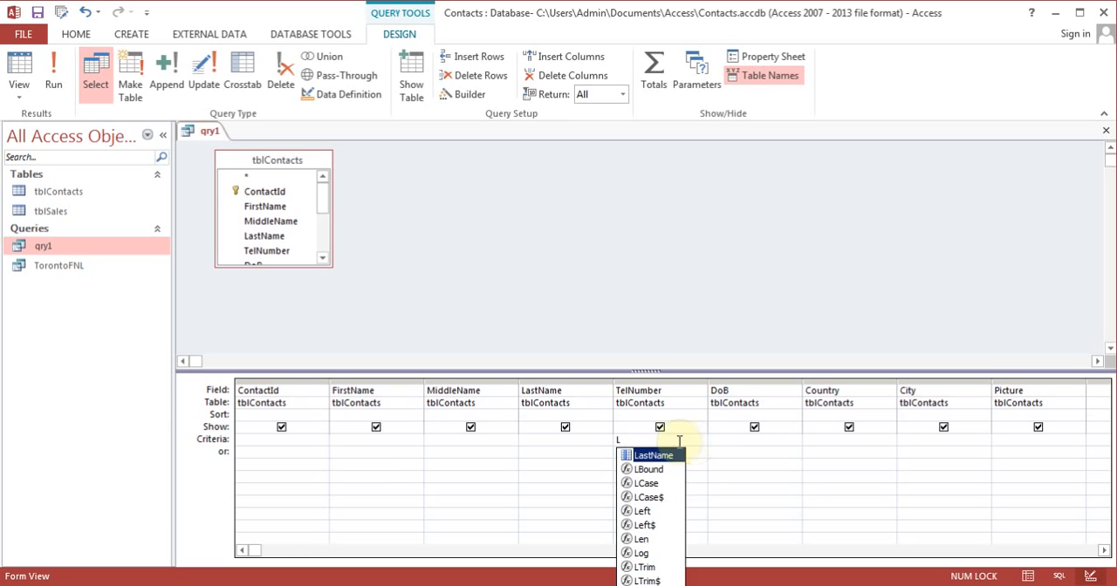
Step: Try to filter the FirstName field with the criterion L* and run the query
{"action": "left_click", "coordinate": [357, 439]}
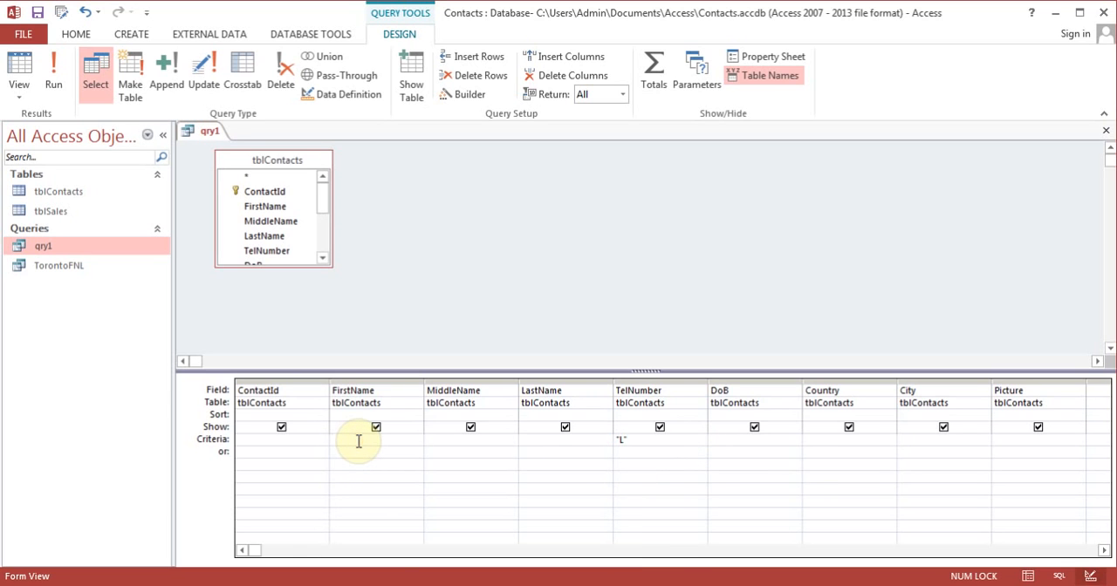
{"action": "type", "text": "L*"}
{"action": "left_click", "coordinate": [57, 77]}
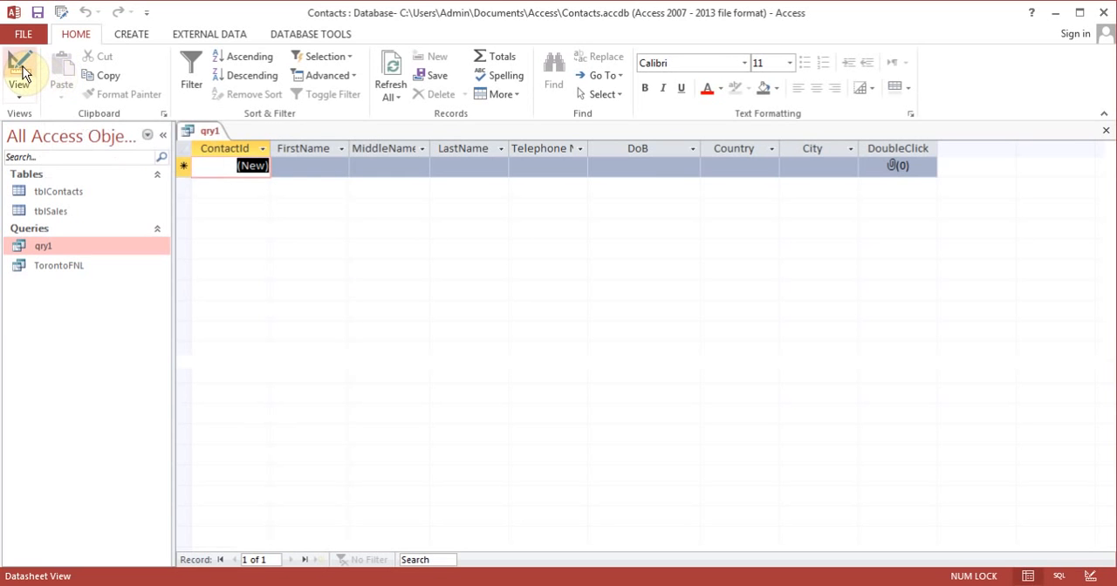
Step: Return to the query design and clear the criteria of the FirstName and TelNumber fields
{"action": "left_click", "coordinate": [22, 74]}
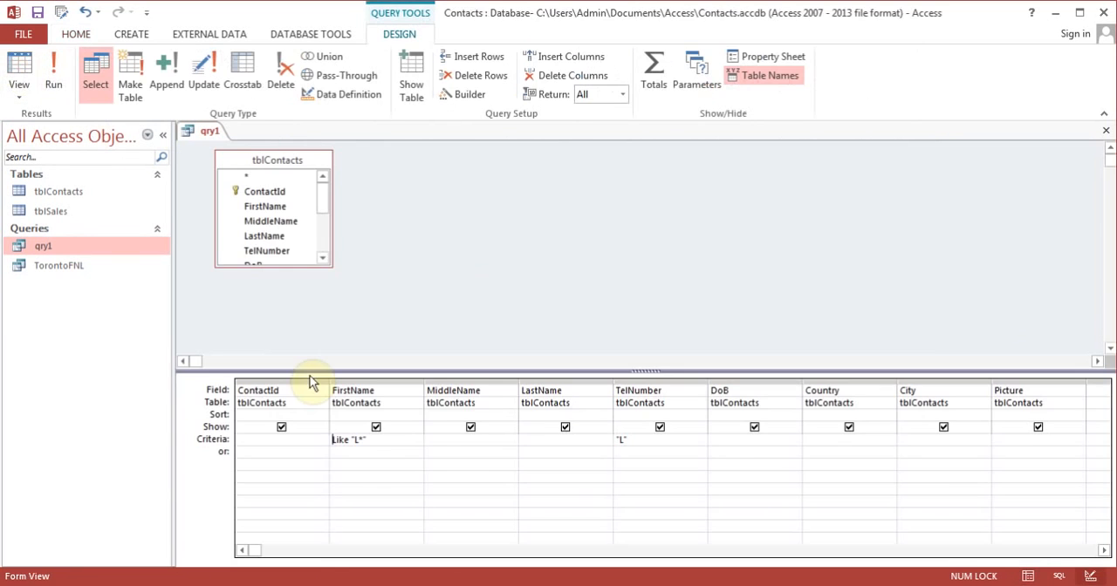
{"action": "left_click", "coordinate": [398, 444]}
{"action": "key", "text": "BackSpace"}
{"action": "key", "text": "BackSpace"}
{"action": "key", "text": "BackSpace"}
{"action": "key", "text": "BackSpace"}
{"action": "key", "text": "BackSpace"}
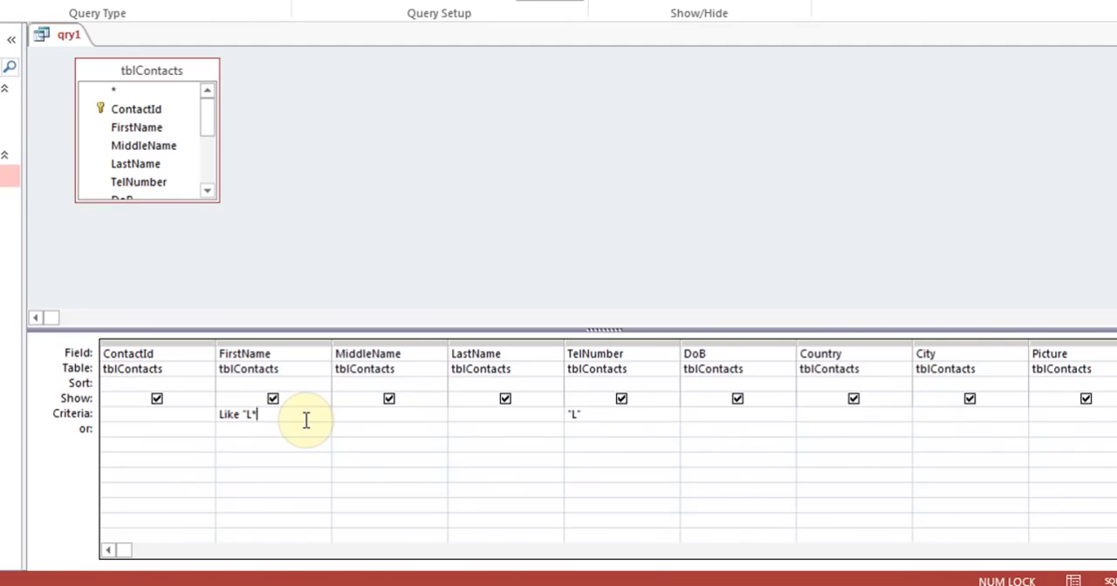
{"action": "key", "text": "BackSpace"}
{"action": "key", "text": "BackSpace"}
{"action": "key", "text": "BackSpace"}
{"action": "key", "text": "BackSpace"}
{"action": "left_click", "coordinate": [591, 416]}
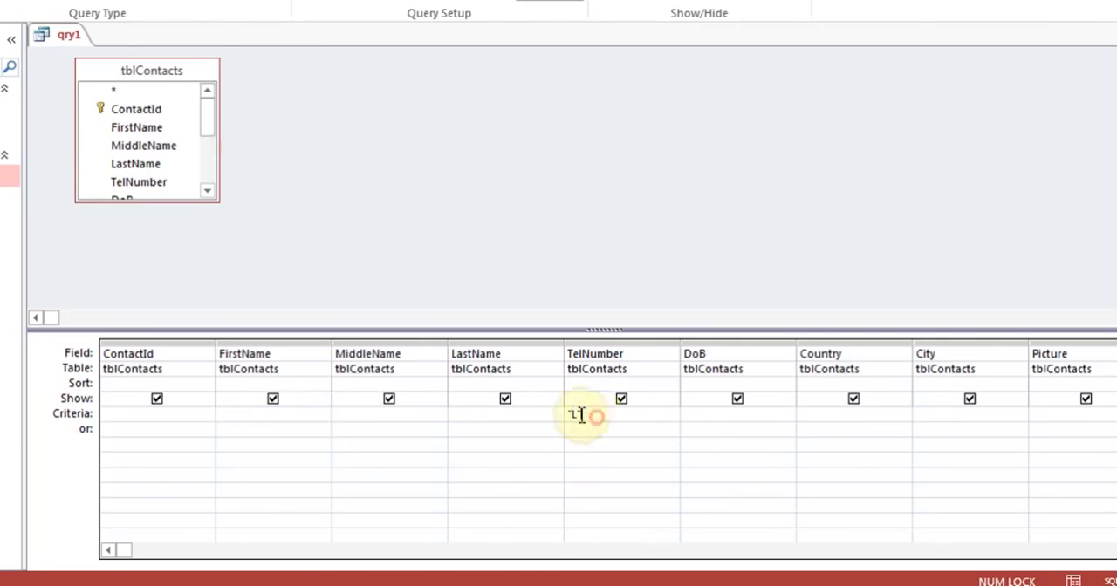
{"action": "key", "text": "BackSpace"}
Step: Set L* as the only criterion, on the FirstName field, and run the query
{"action": "left_click", "coordinate": [275, 413]}
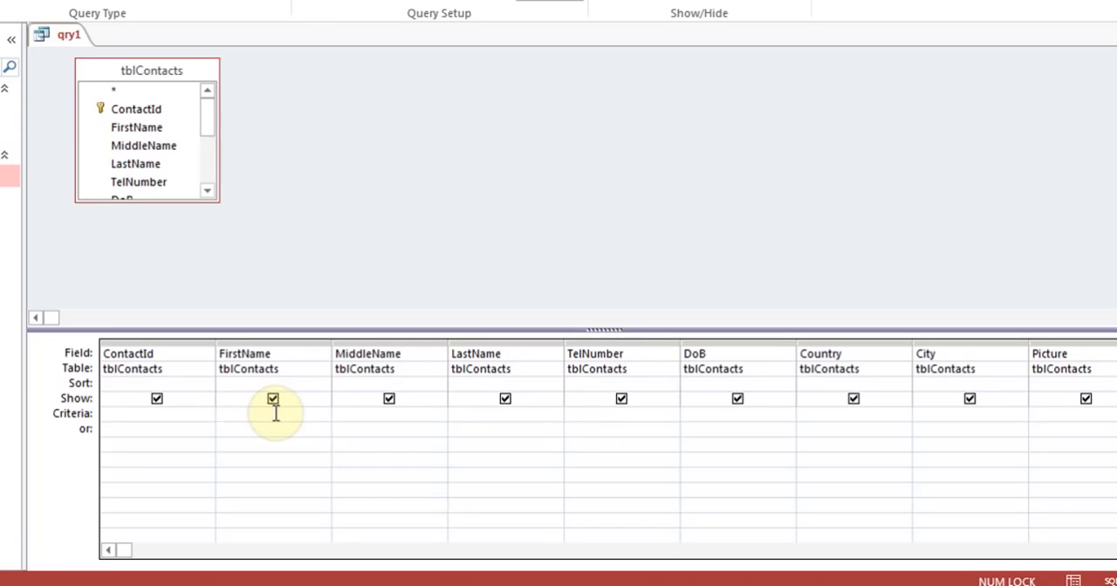
{"action": "type", "text": "L*"}
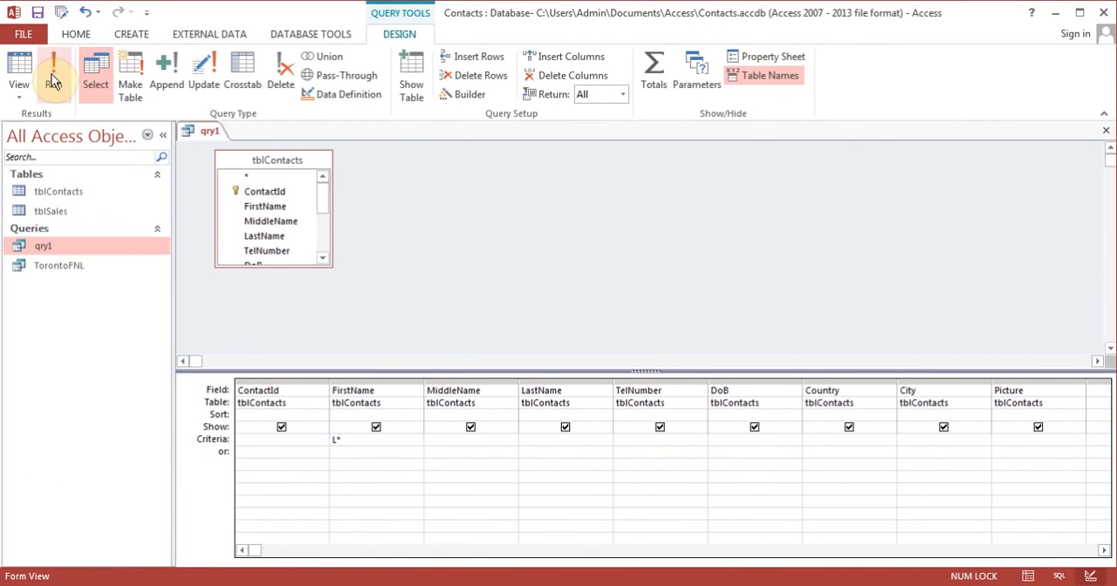
{"action": "left_click", "coordinate": [51, 73]}
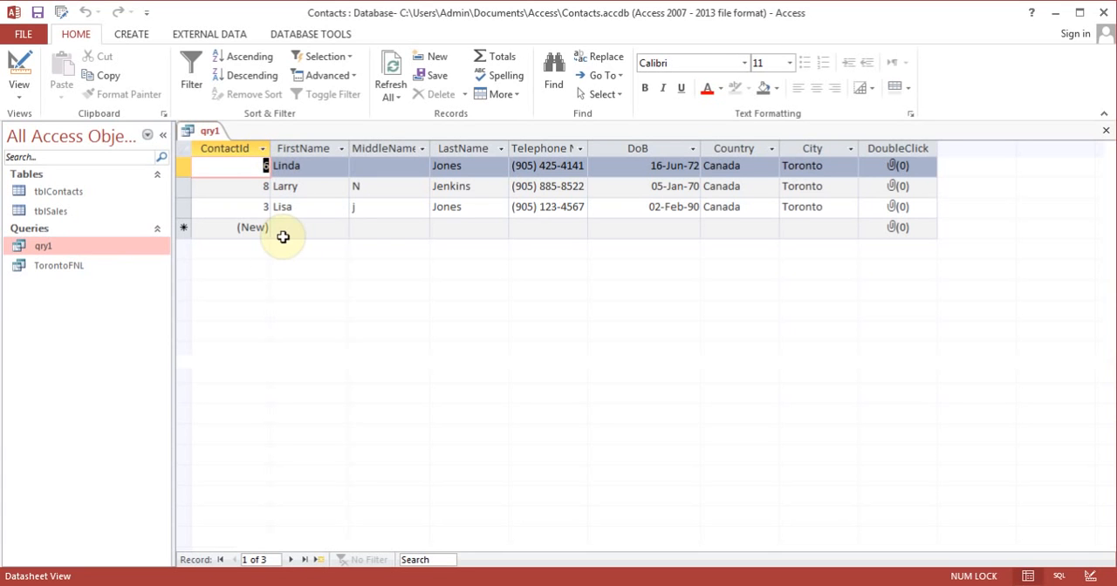
Step: Switch back to Design view and remove the FirstName field's criterion
{"action": "left_click", "coordinate": [19, 74]}
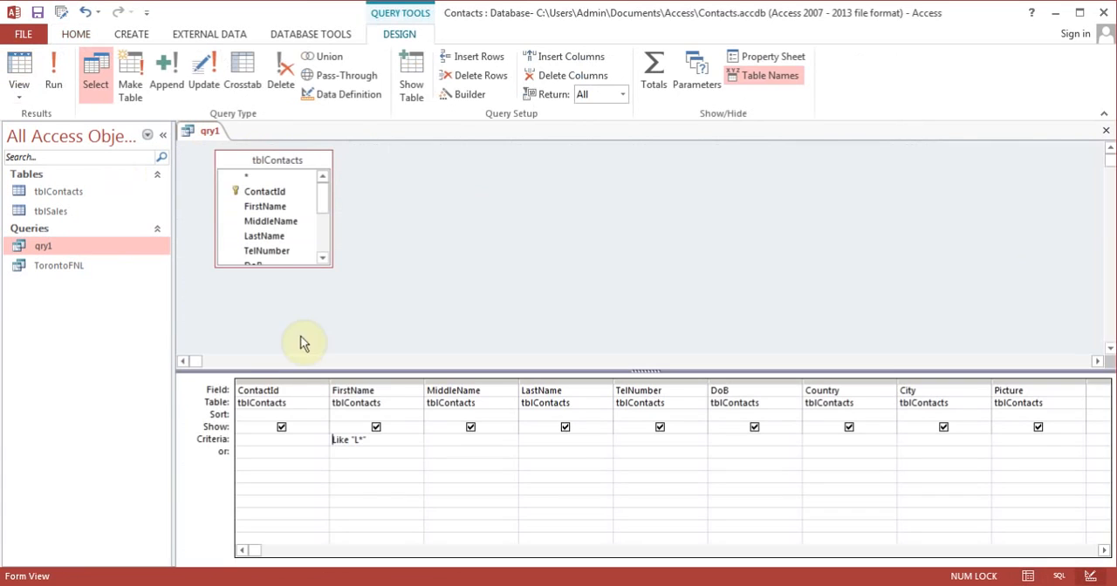
{"action": "left_click", "coordinate": [406, 441]}
{"action": "key", "text": "BackSpace"}
{"action": "key", "text": "BackSpace"}
{"action": "key", "text": "BackSpace"}
{"action": "key", "text": "BackSpace"}
{"action": "key", "text": "BackSpace"}
{"action": "key", "text": "BackSpace"}
{"action": "key", "text": "BackSpace"}
{"action": "key", "text": "BackSpace"}
{"action": "key", "text": "BackSpace"}
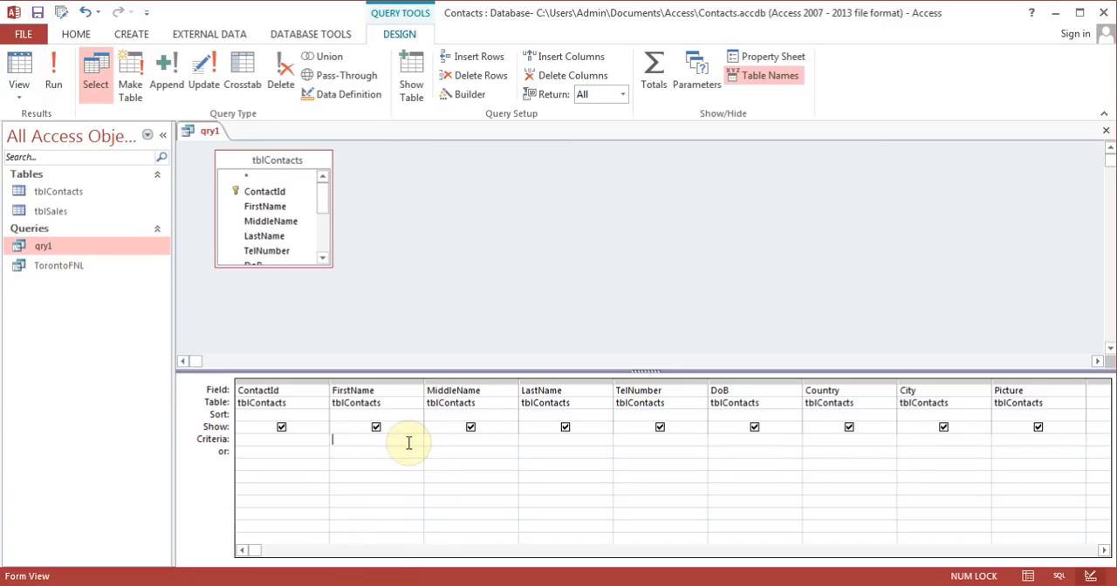
Step: Set the Country field's criterion to the parameter prompt [Type a Country] and run the query
{"action": "left_click", "coordinate": [832, 442]}
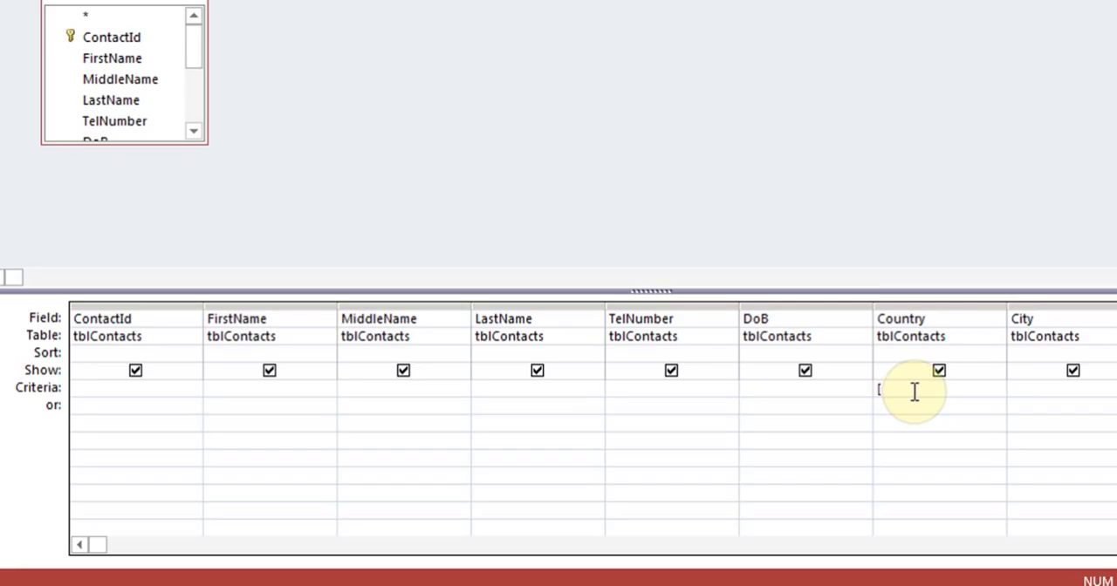
{"action": "type", "text": "Which"}
{"action": "key", "text": "BackSpace"}
{"action": "key", "text": "BackSpace"}
{"action": "key", "text": "BackSpace"}
{"action": "key", "text": "BackSpace"}
{"action": "key", "text": "BackSpace"}
{"action": "type", "text": "Type a Country"}
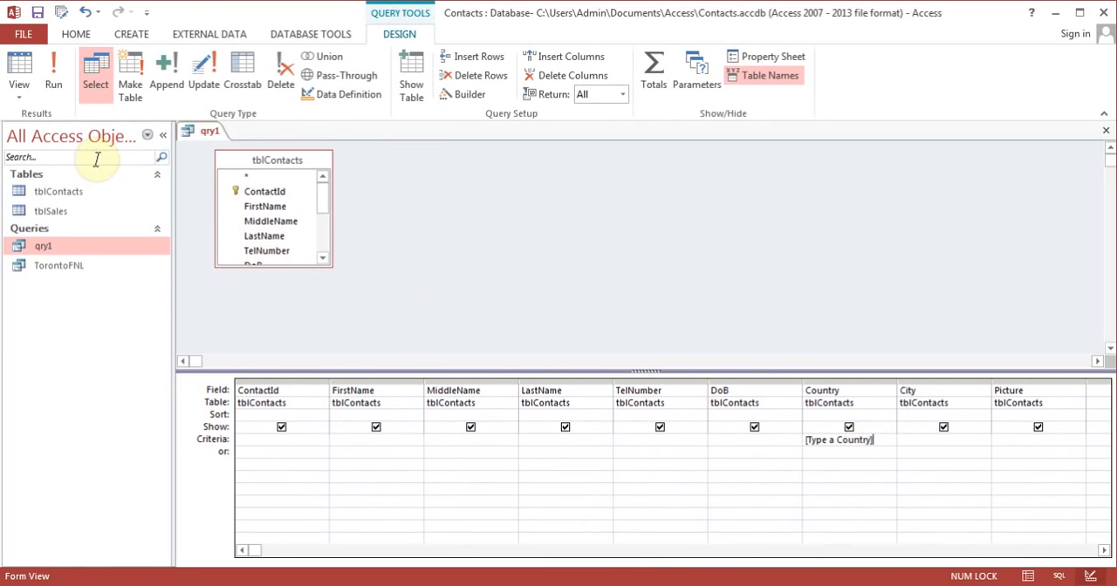
{"action": "left_click", "coordinate": [56, 83]}
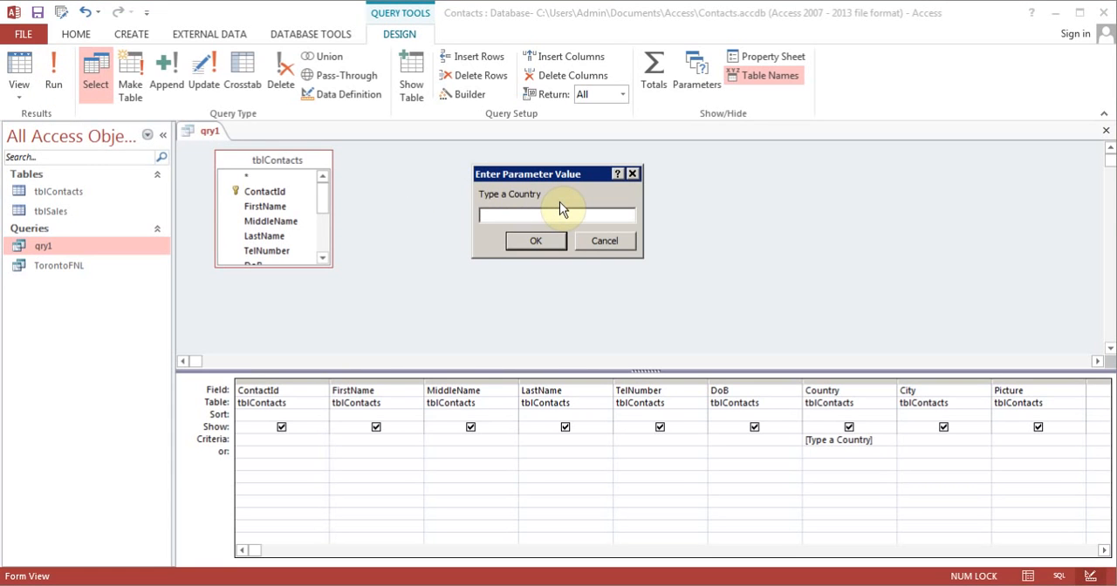
Step: Answer the country prompt with USA, return to the query design, and run the query again for Canada
{"action": "type", "text": "USA"}
{"action": "left_click", "coordinate": [538, 242]}
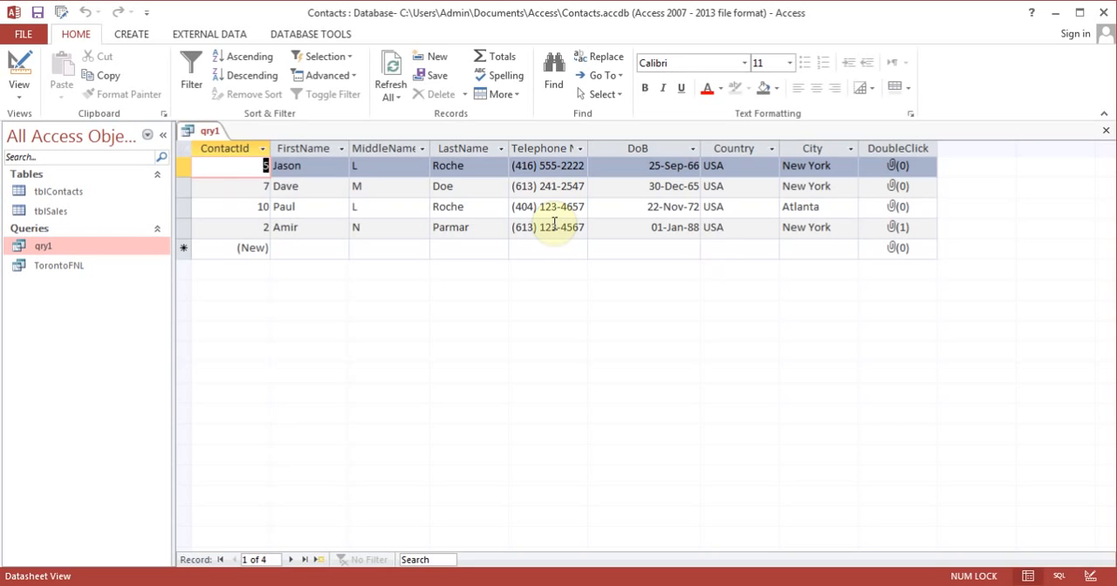
{"action": "left_click", "coordinate": [13, 67]}
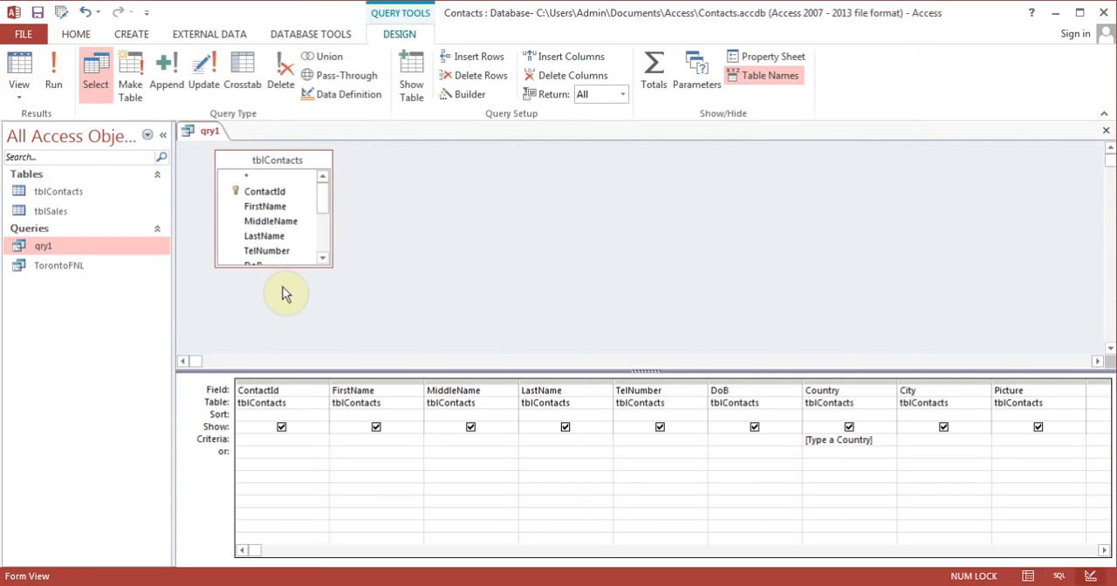
{"action": "left_click", "coordinate": [53, 88]}
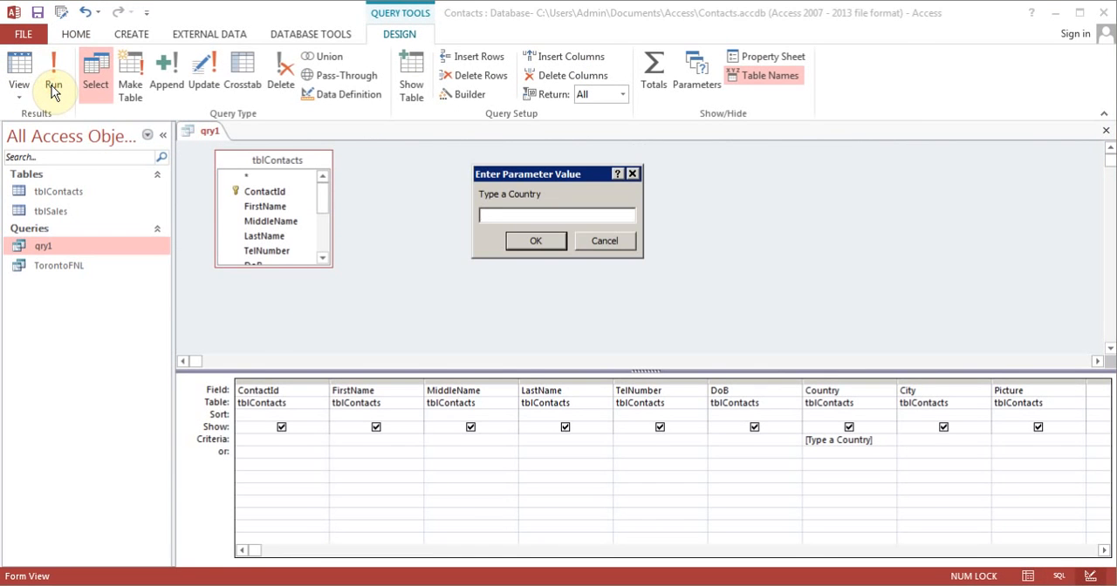
{"action": "type", "text": "Canada"}
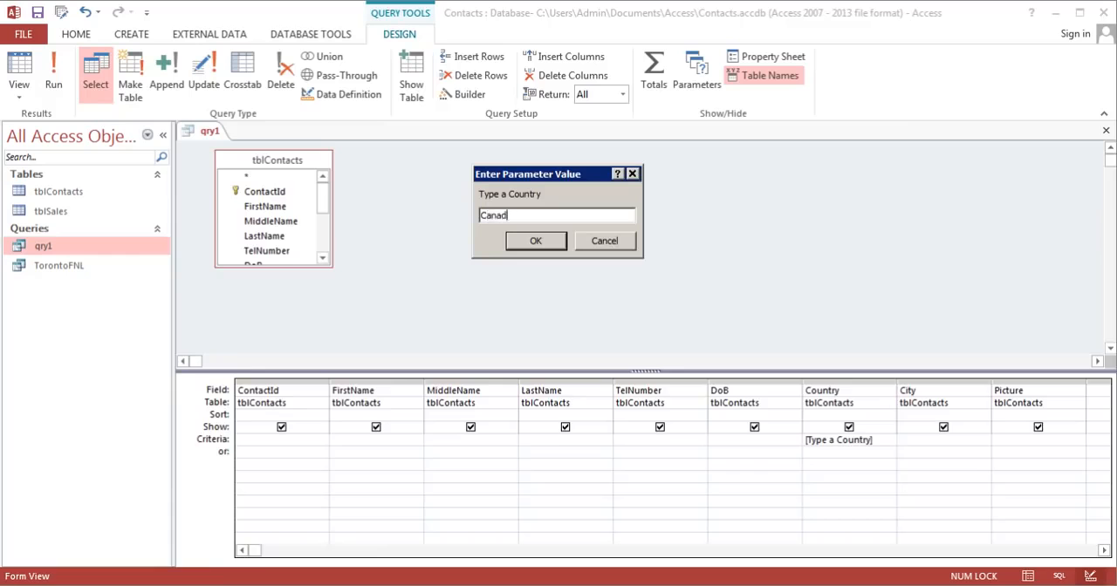
{"action": "key", "text": "Return"}
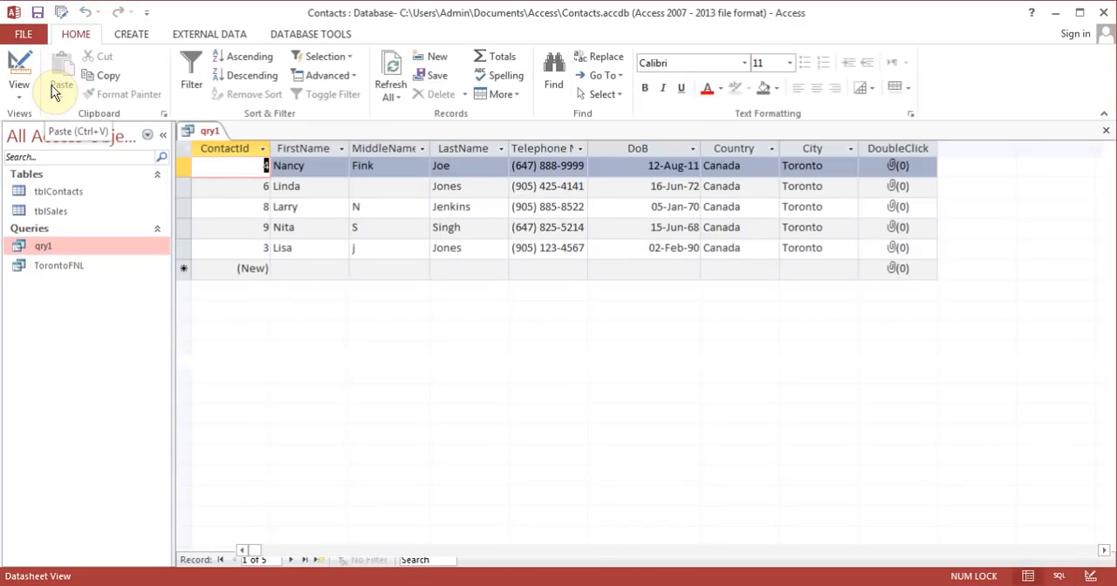
Step: Close qry1 with its design changes saved and rename the query as qryByCountry
{"action": "left_click", "coordinate": [1106, 130]}
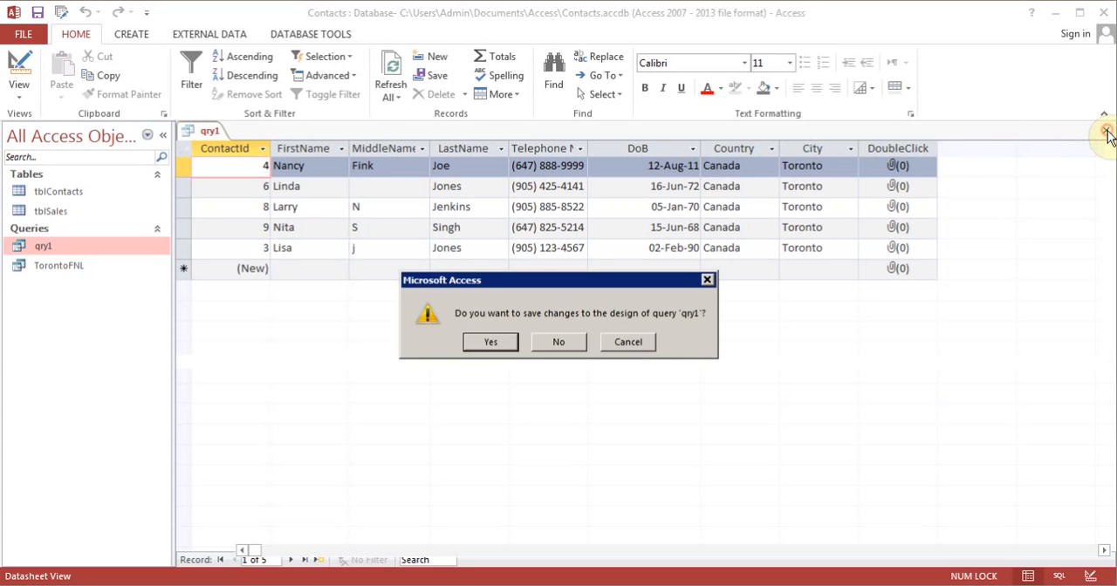
{"action": "left_click", "coordinate": [490, 341]}
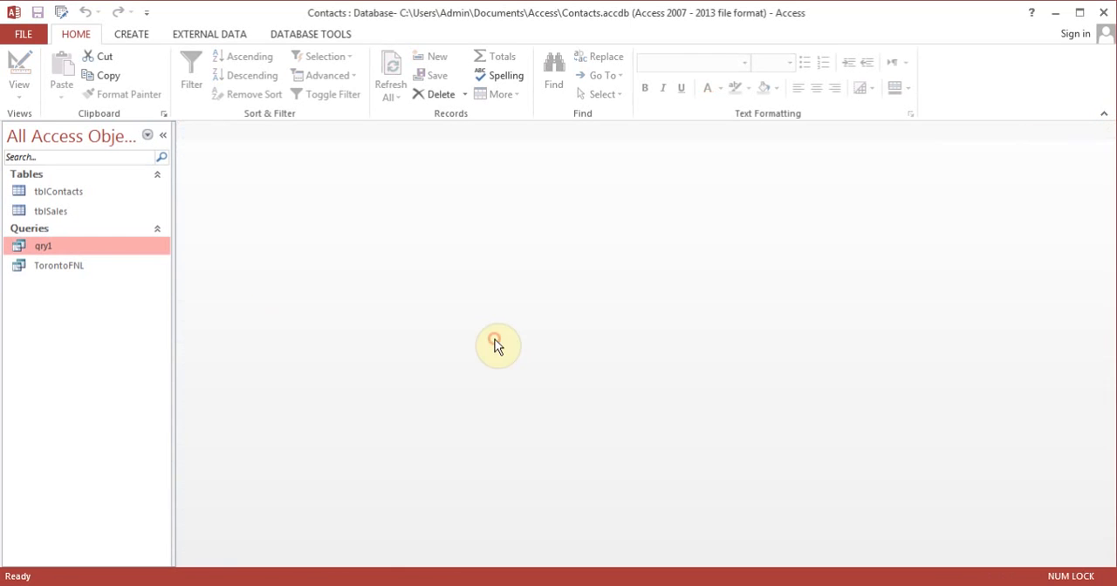
{"action": "right_click", "coordinate": [62, 244]}
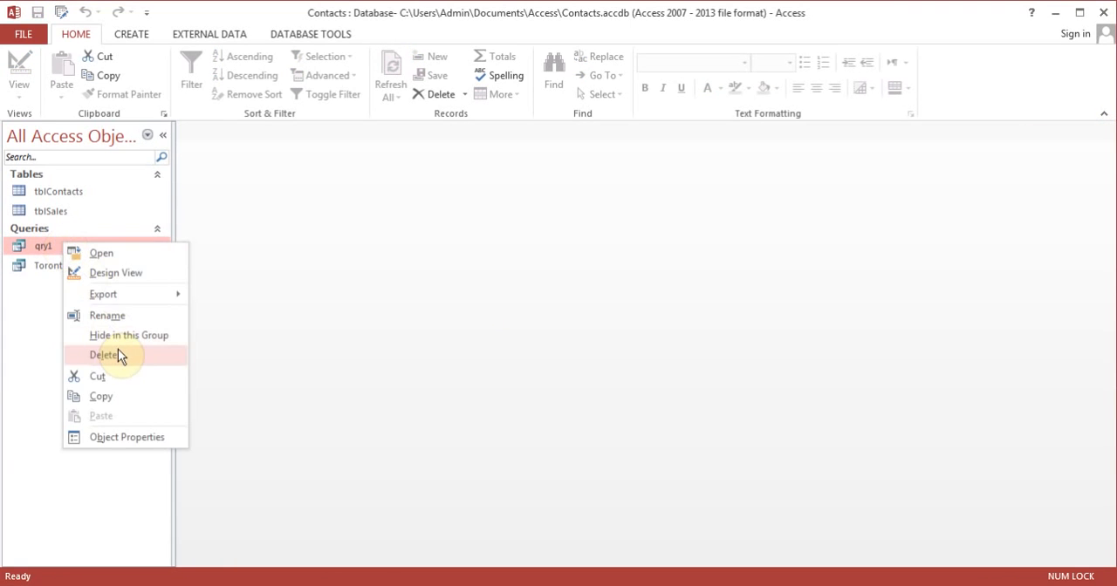
{"action": "left_click", "coordinate": [123, 317]}
{"action": "type", "text": "qry"}
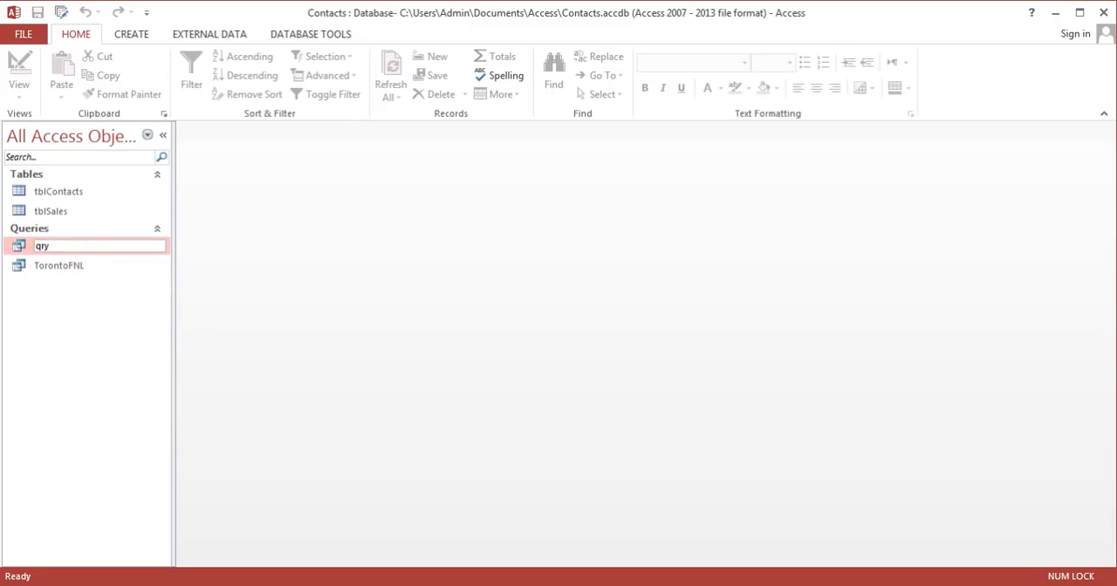
{"action": "type", "text": "ByCountry"}
{"action": "key", "text": "Return"}
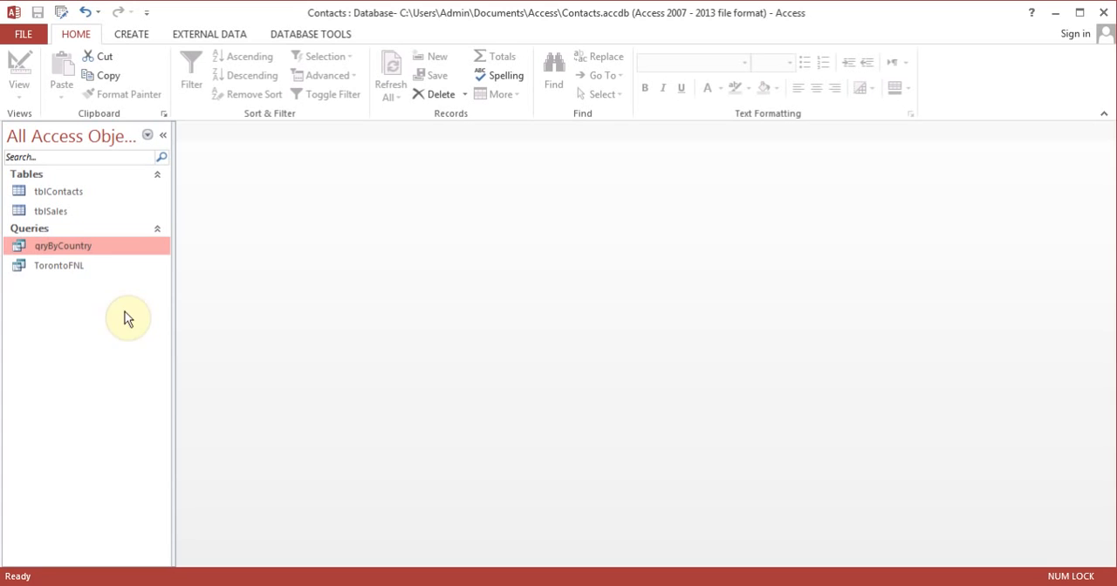
Step: Open qryByCountry for the country USA to check its records, and close it
{"action": "double_click", "coordinate": [74, 247]}
{"action": "type", "text": "USA"}
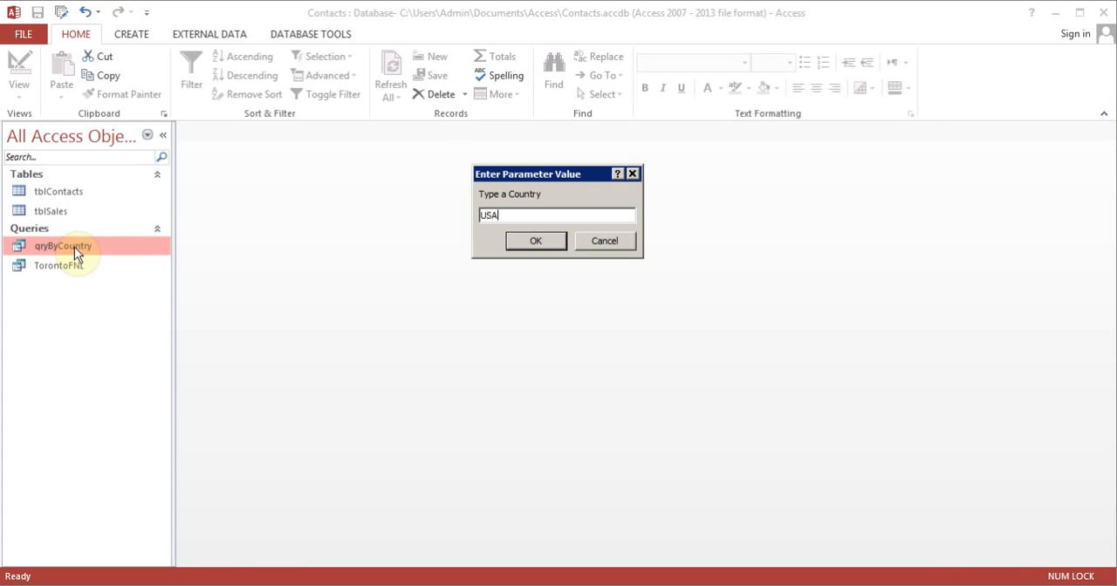
{"action": "key", "text": "Return"}
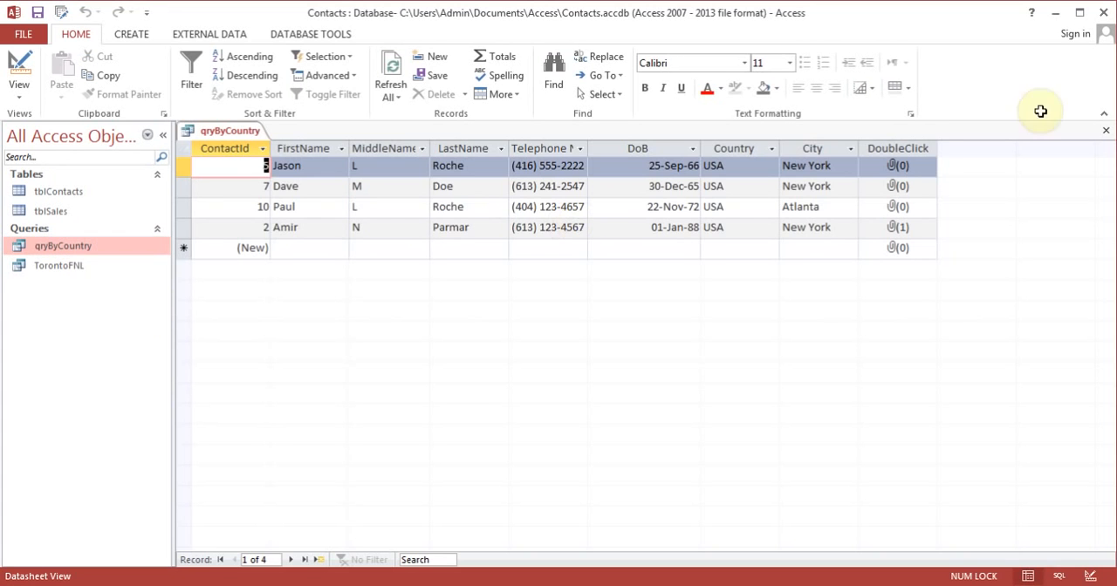
{"action": "left_click", "coordinate": [1106, 130]}
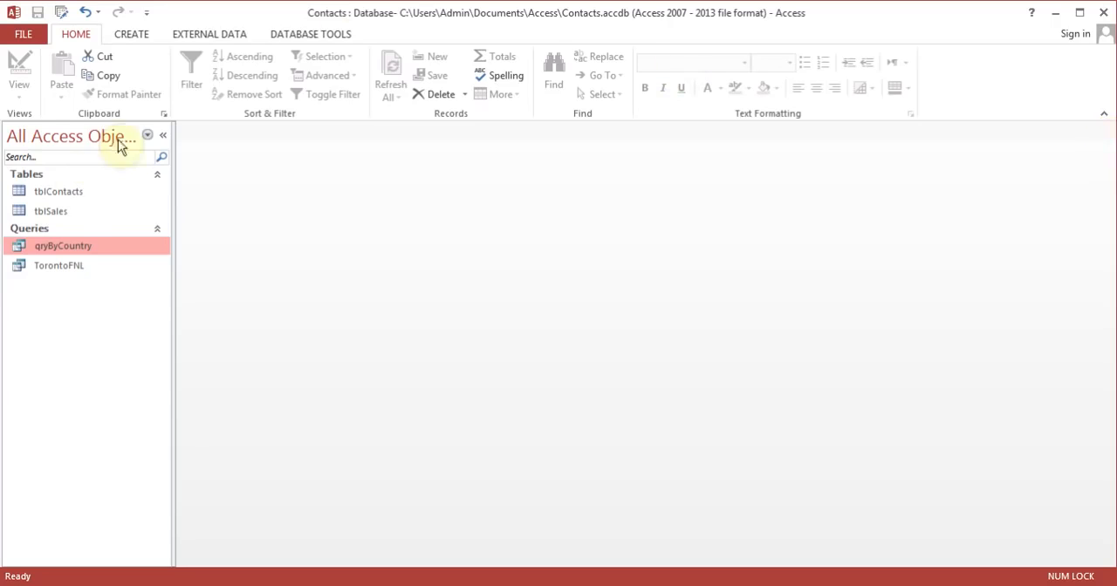
Step: In the design of qryByCountry, sort the FirstName field Ascending and exclude the Picture field from the output
{"action": "right_click", "coordinate": [67, 249]}
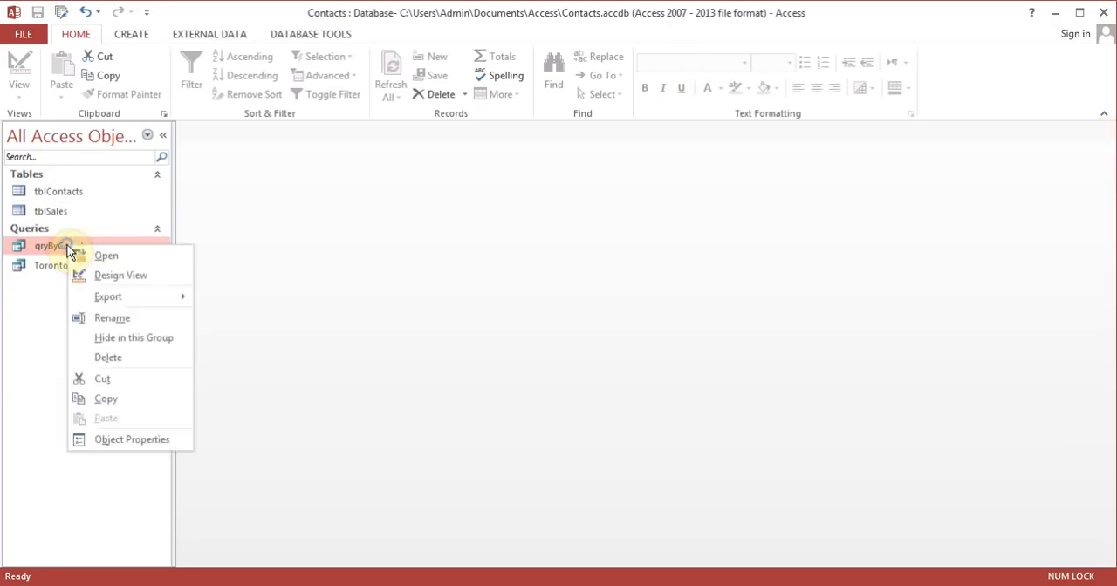
{"action": "left_click", "coordinate": [129, 276]}
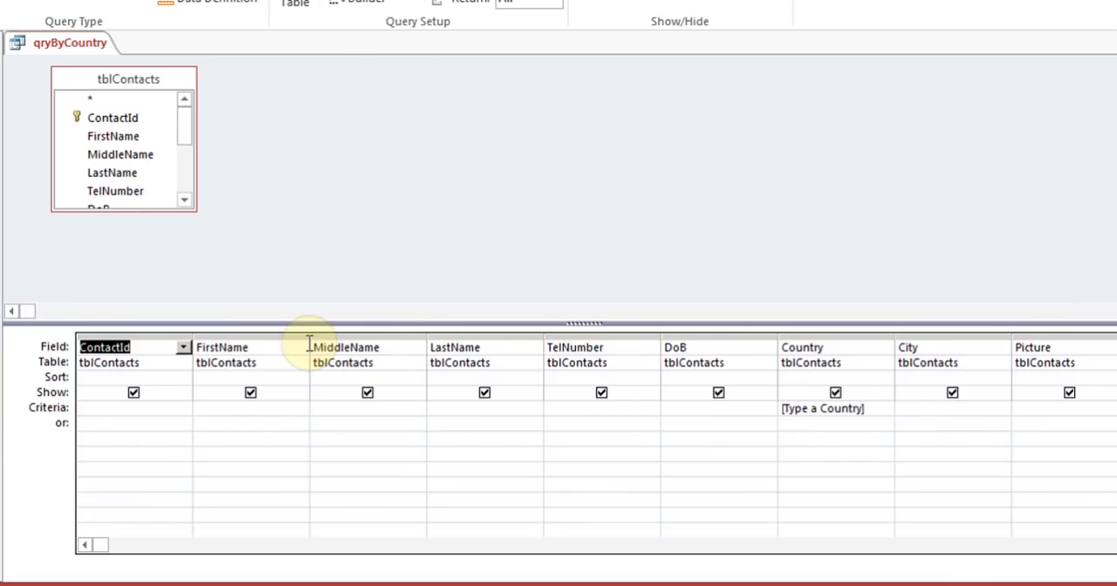
{"action": "left_click", "coordinate": [232, 377]}
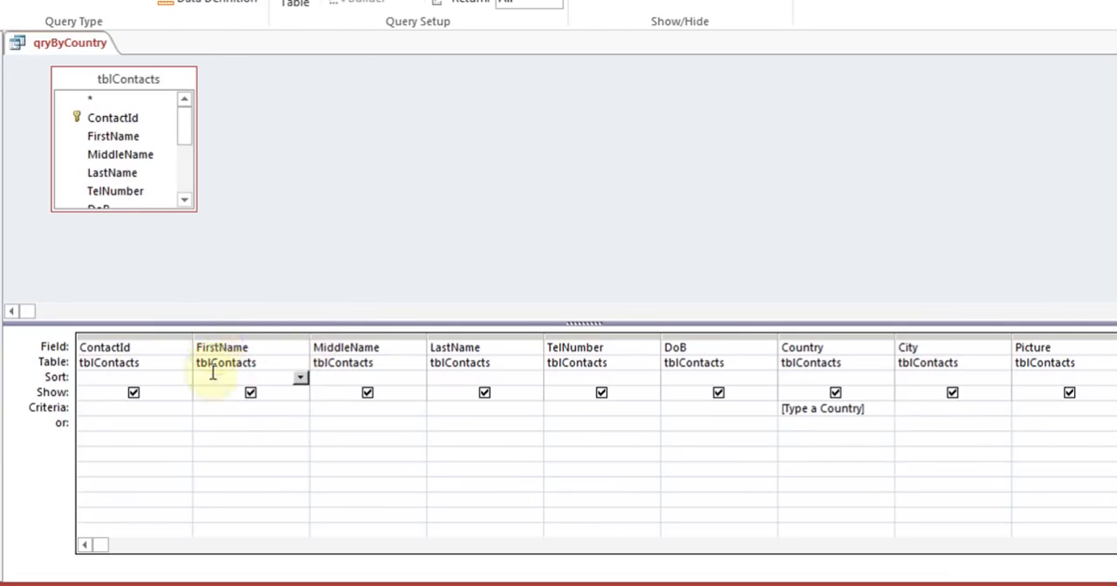
{"action": "left_click", "coordinate": [301, 378]}
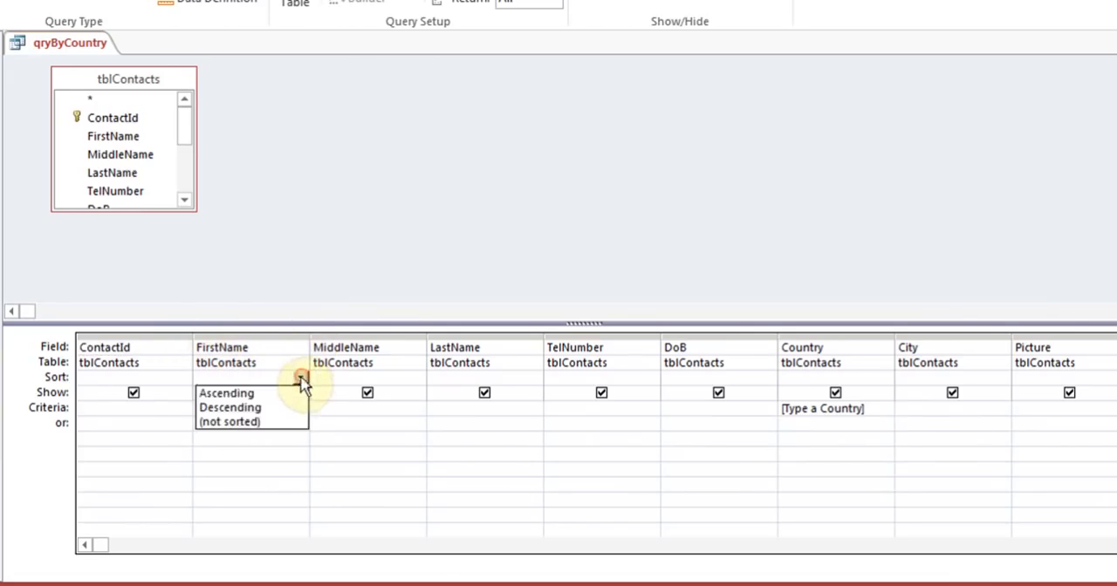
{"action": "left_click", "coordinate": [287, 393]}
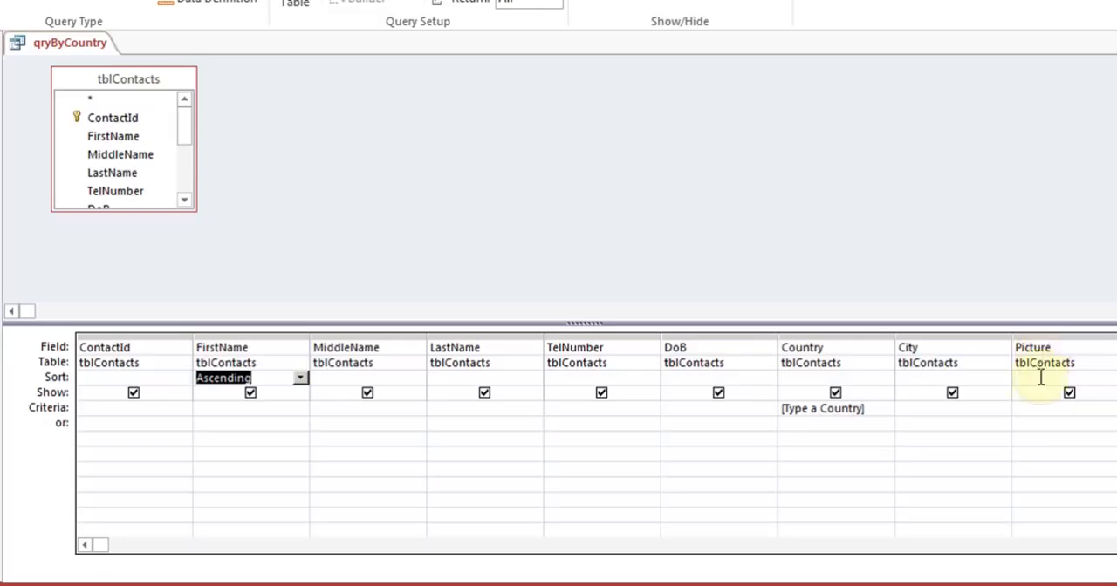
{"action": "left_click", "coordinate": [1068, 394]}
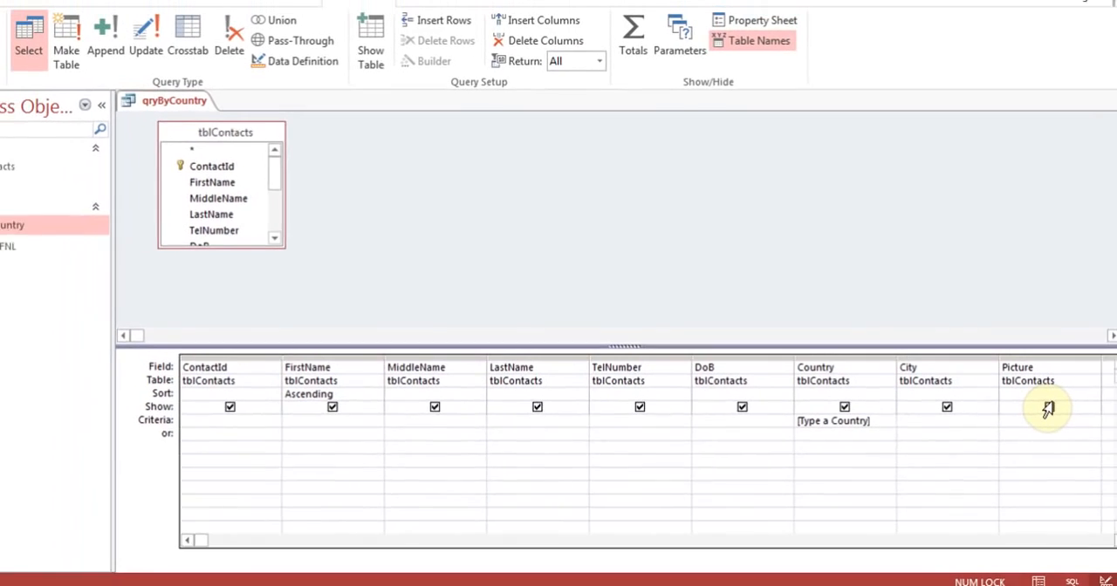
Step: Run the query for the country USA, and save and close it
{"action": "left_click", "coordinate": [62, 70]}
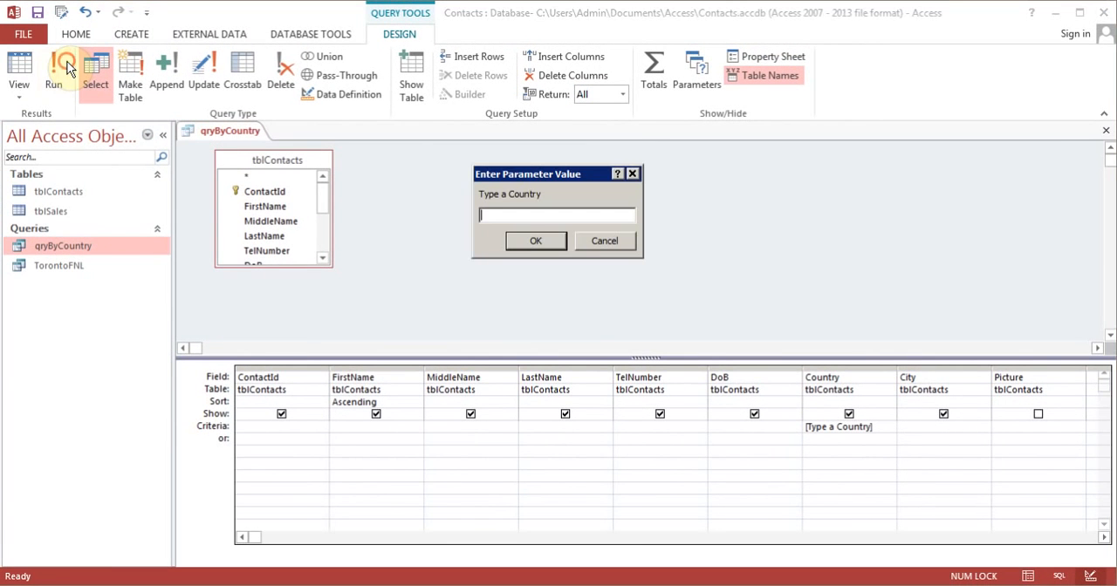
{"action": "type", "text": "USA"}
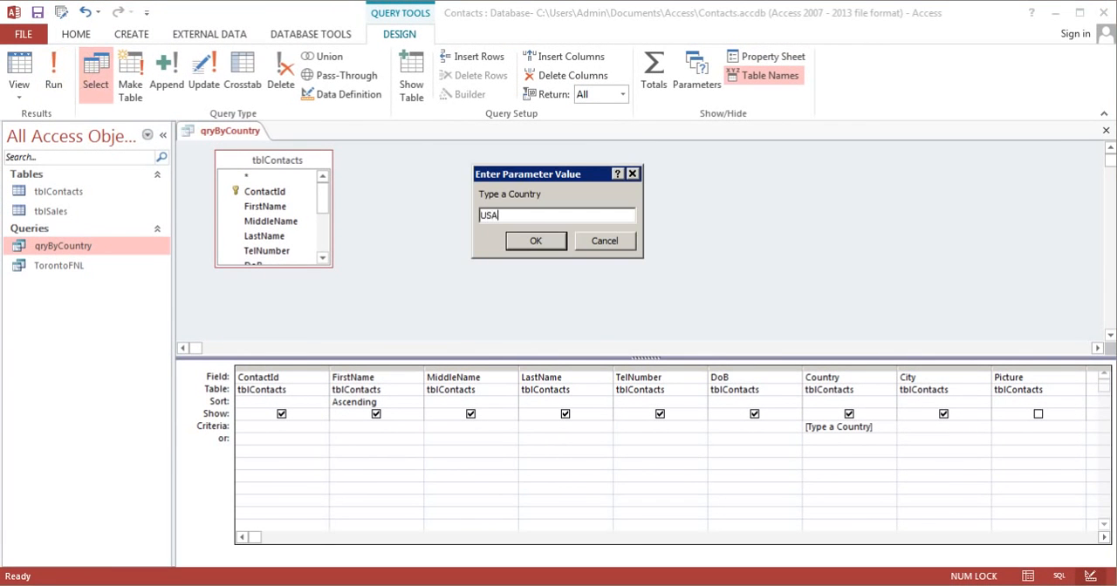
{"action": "left_click", "coordinate": [515, 240]}
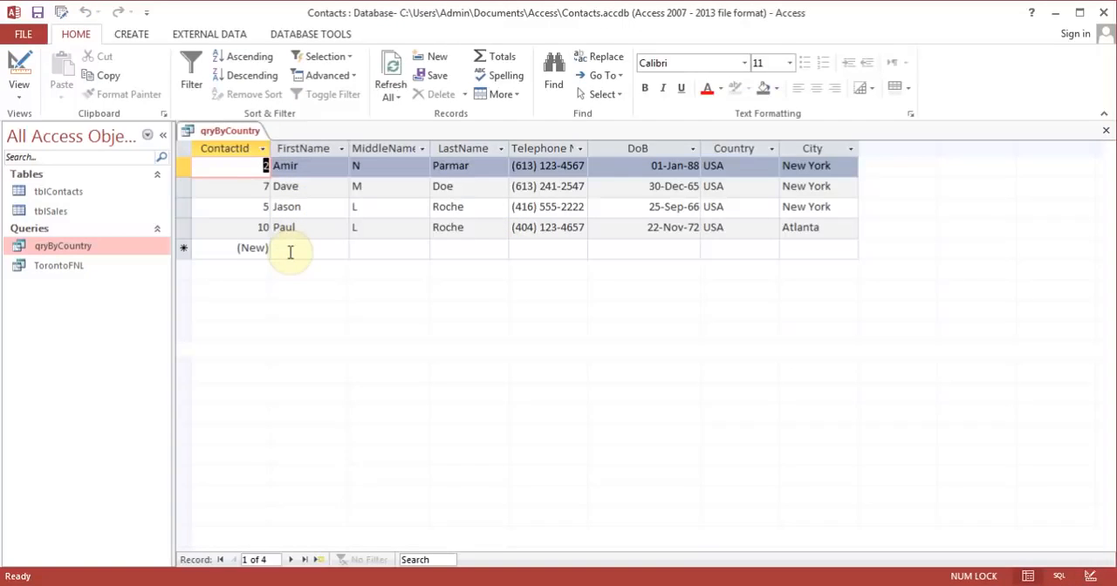
{"action": "left_click", "coordinate": [36, 13]}
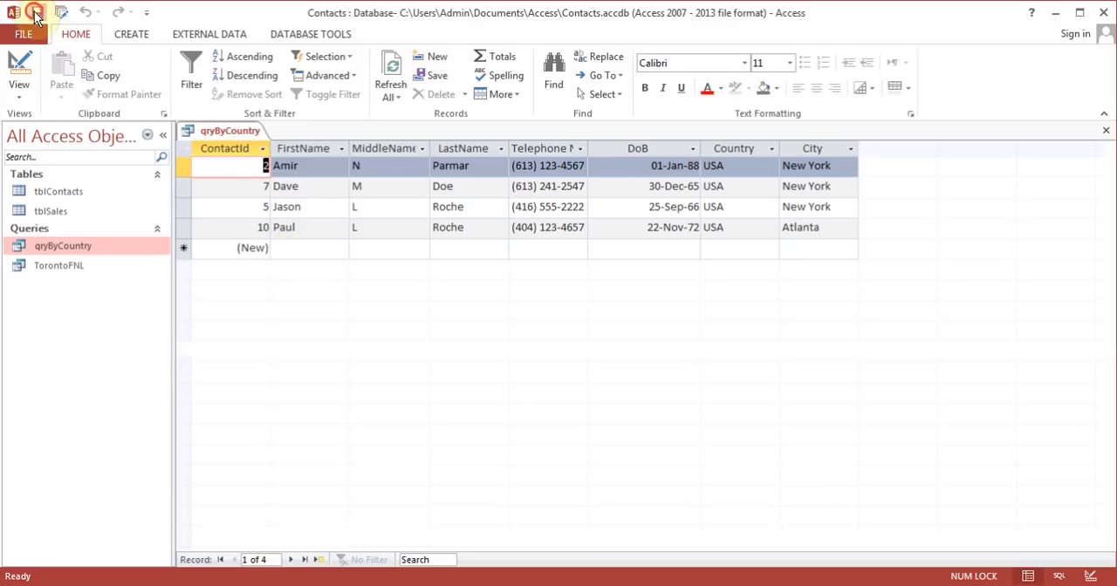
{"action": "left_click", "coordinate": [1108, 133]}
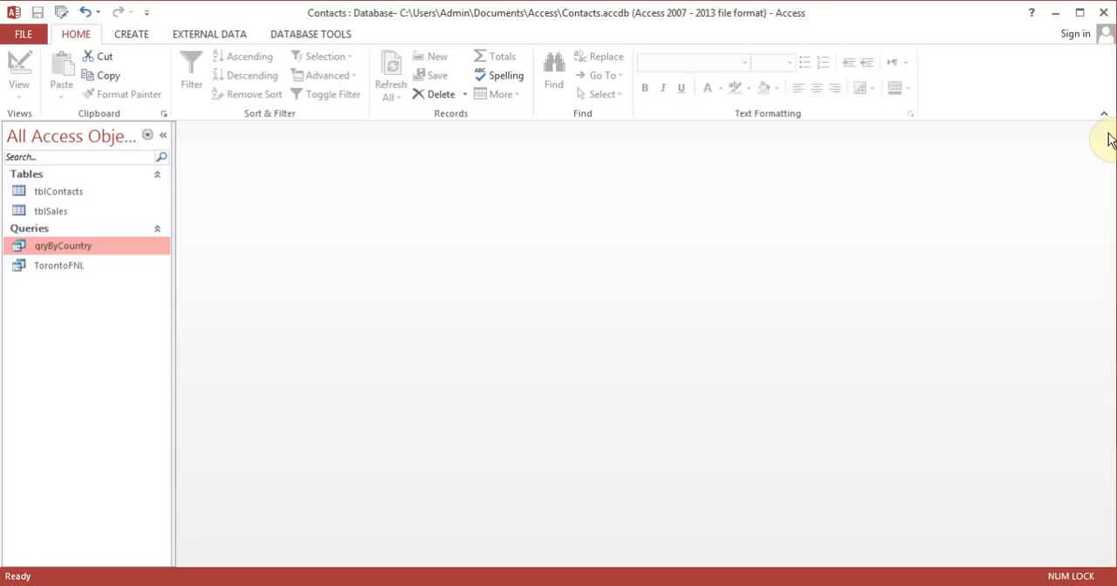
Step: Open and close tblContacts to review its records, and generate a basic form from the table, shown in Form view
{"action": "double_click", "coordinate": [69, 197]}
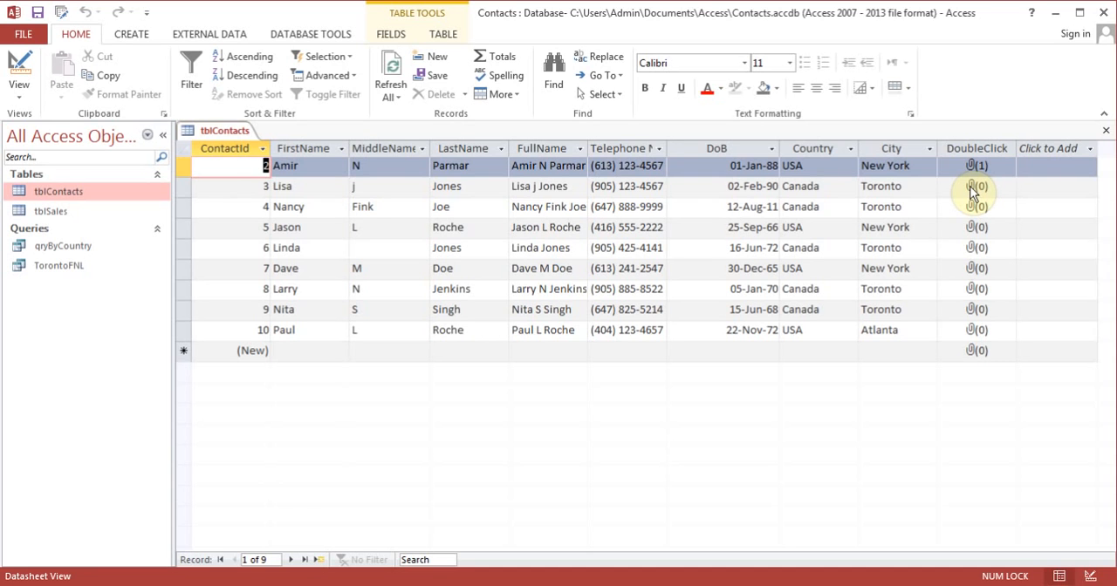
{"action": "left_click", "coordinate": [1105, 137]}
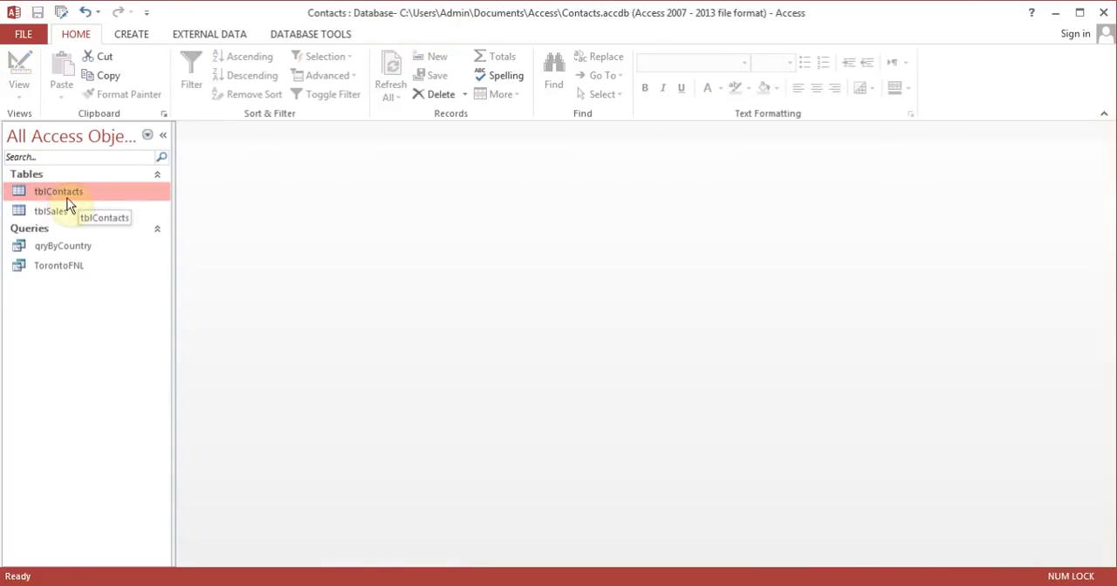
{"action": "left_click", "coordinate": [137, 35]}
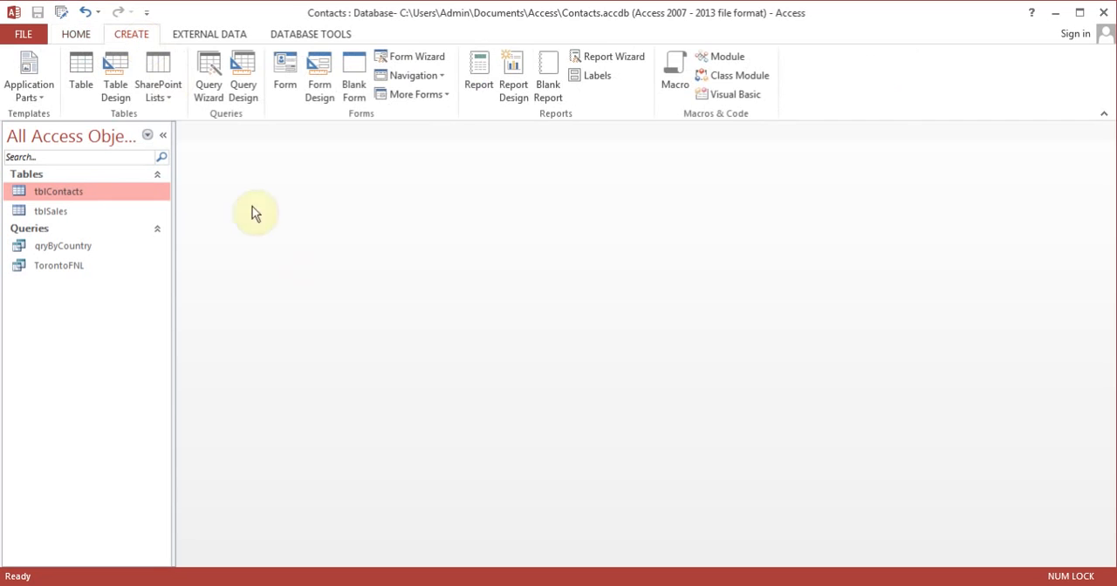
{"action": "left_click", "coordinate": [287, 65]}
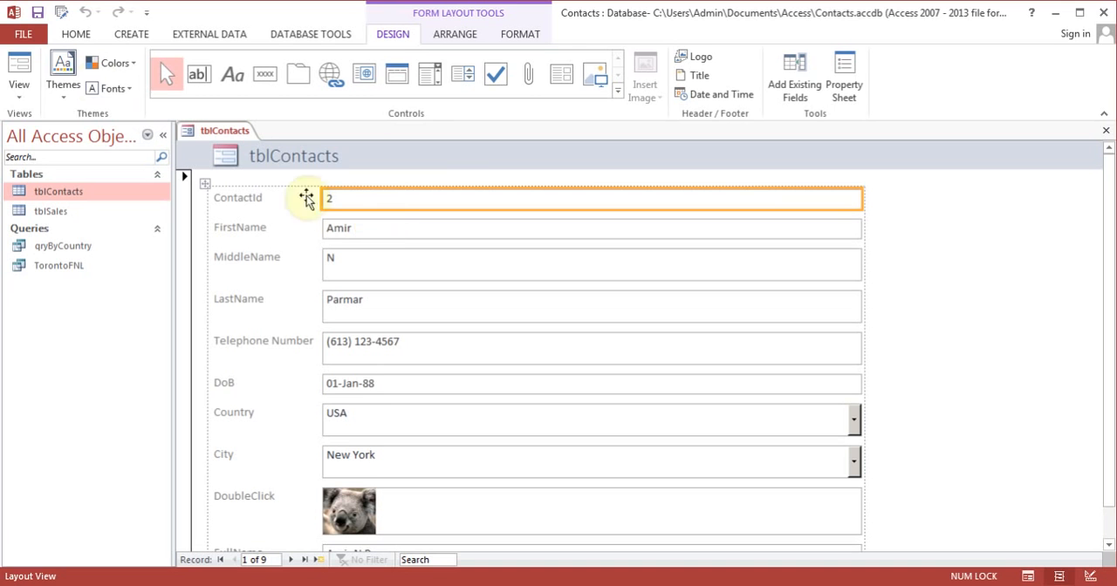
{"action": "left_click", "coordinate": [19, 69]}
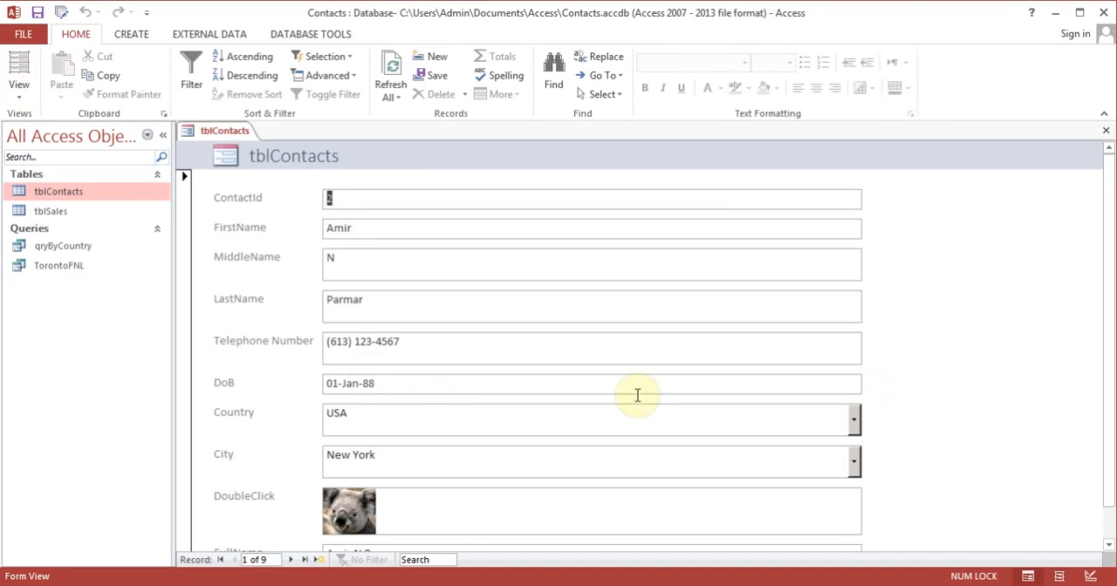
Step: Browse the generated form forward to the fourth record and back to the first, and close it without saving
{"action": "left_click_drag", "start_coordinate": [1109, 281], "coordinate": [1077, 145]}
{"action": "scroll", "coordinate": [1082, 299], "scroll_direction": "down", "scroll_amount": 2}
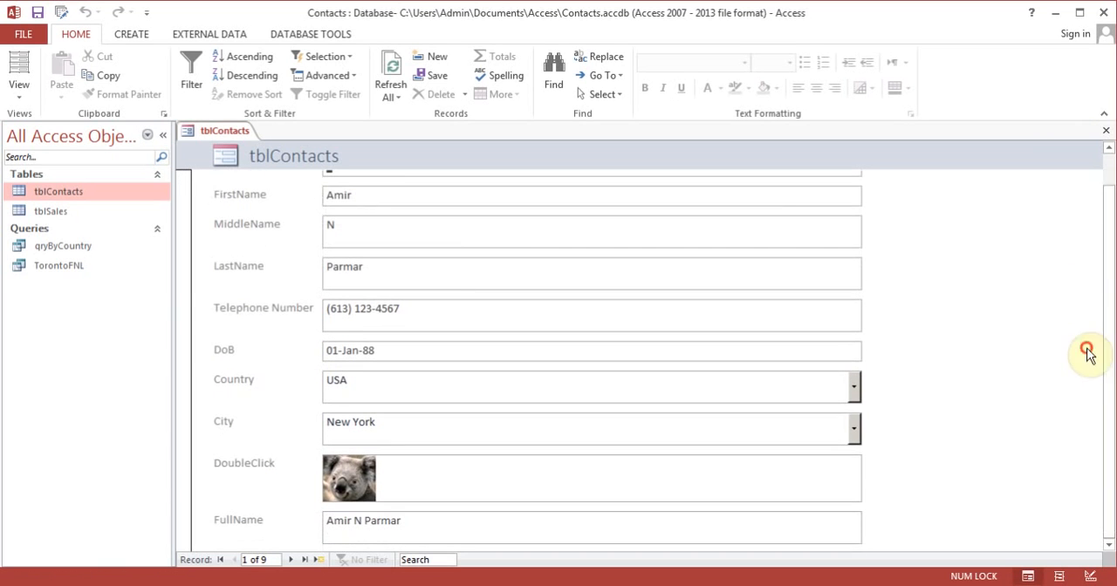
{"action": "left_click", "coordinate": [291, 559]}
{"action": "left_click", "coordinate": [291, 559]}
{"action": "left_click", "coordinate": [292, 560]}
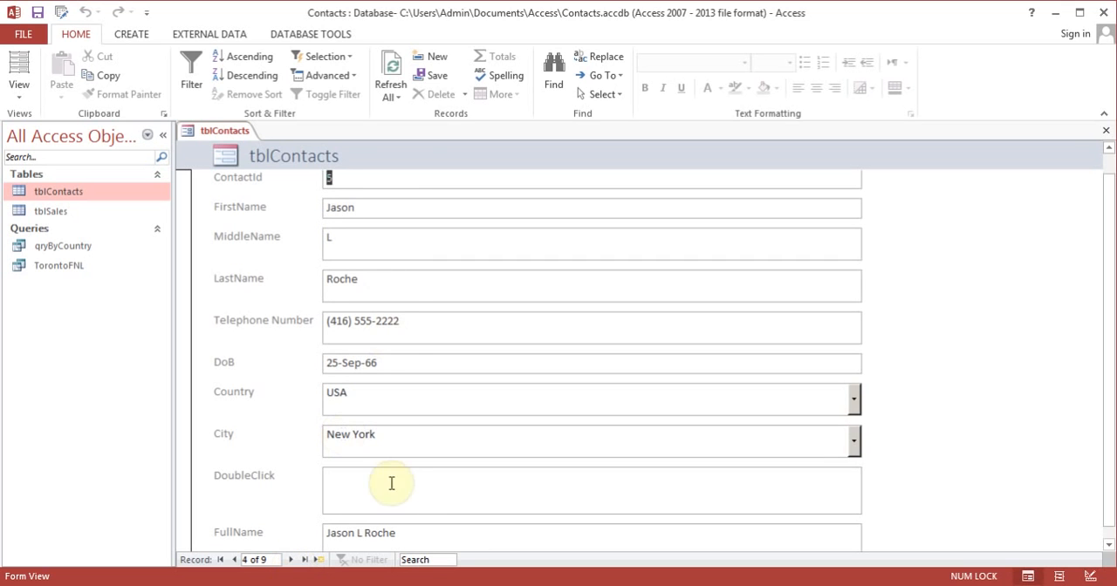
{"action": "left_click", "coordinate": [233, 560]}
{"action": "left_click", "coordinate": [234, 560]}
{"action": "left_click", "coordinate": [234, 560]}
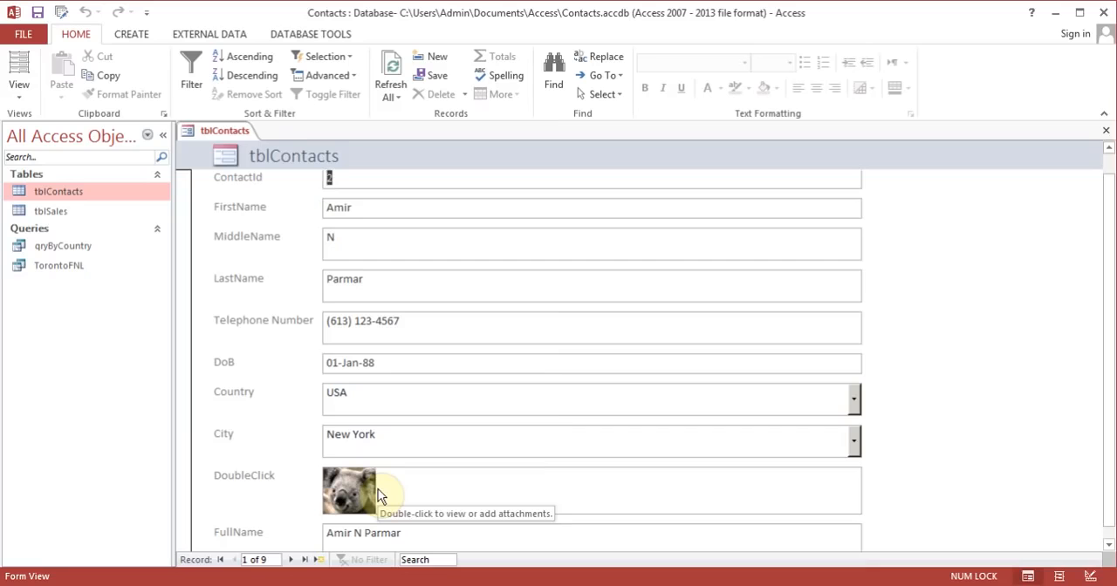
{"action": "left_click", "coordinate": [1105, 132]}
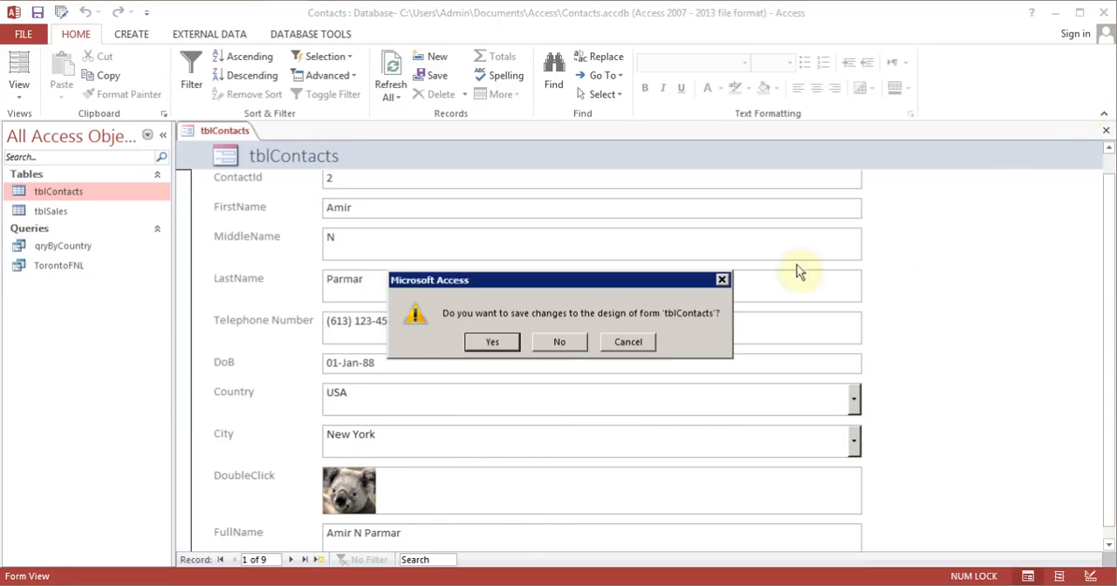
{"action": "left_click", "coordinate": [559, 344]}
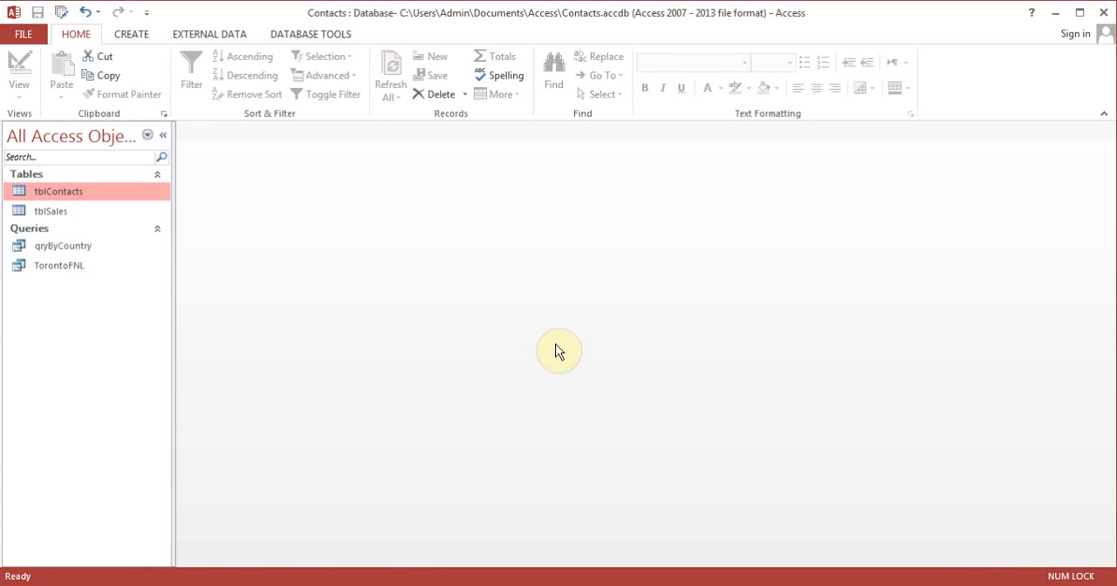
Step: Start the Form Wizard on tblContacts and select all fields from ContactId through FullName for the form
{"action": "left_click", "coordinate": [138, 38]}
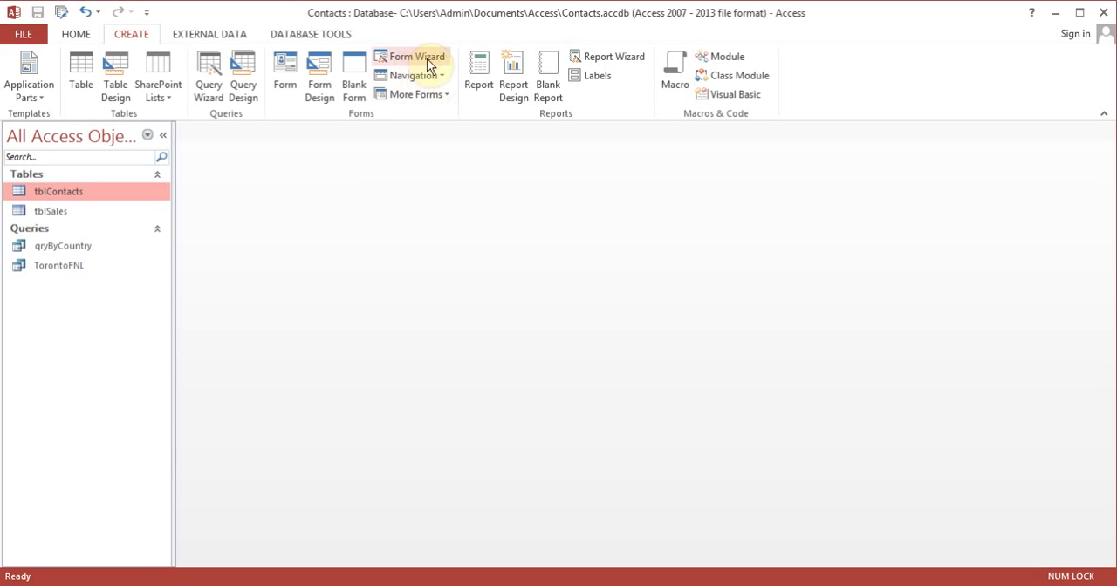
{"action": "left_click", "coordinate": [427, 61]}
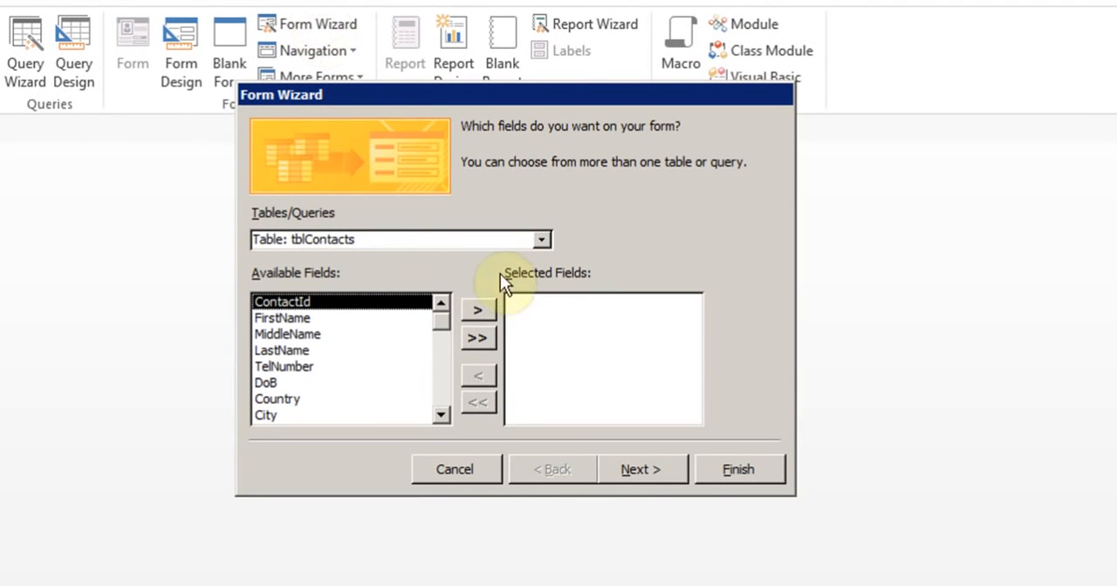
{"action": "left_click", "coordinate": [486, 311]}
{"action": "left_click", "coordinate": [486, 310]}
{"action": "left_click", "coordinate": [486, 310]}
{"action": "left_click", "coordinate": [486, 311]}
{"action": "left_click", "coordinate": [486, 311]}
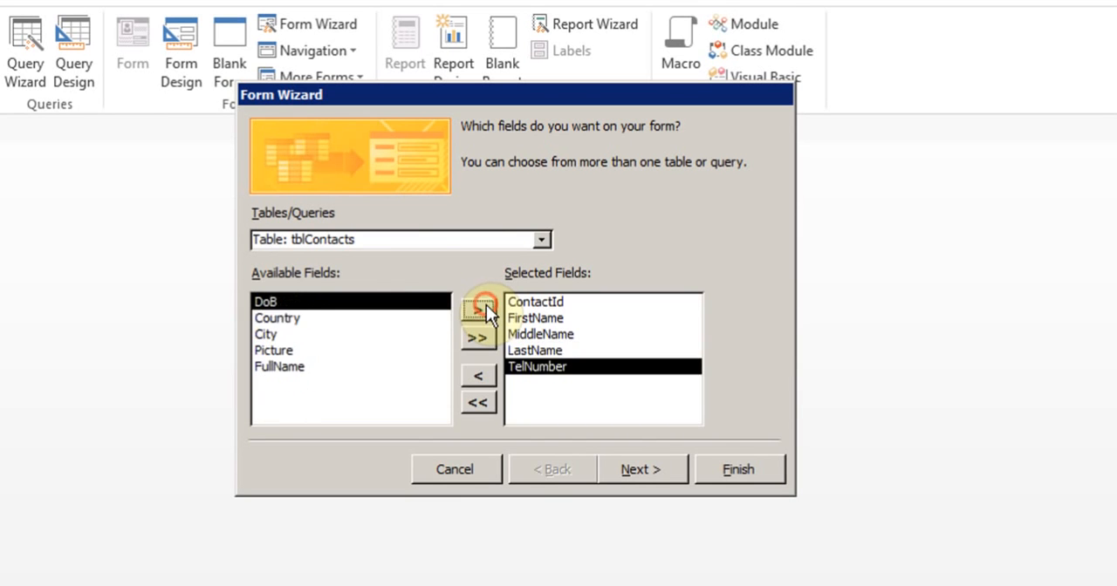
{"action": "left_click", "coordinate": [486, 306]}
{"action": "left_click", "coordinate": [486, 306]}
{"action": "left_click", "coordinate": [486, 306]}
{"action": "left_click", "coordinate": [486, 305]}
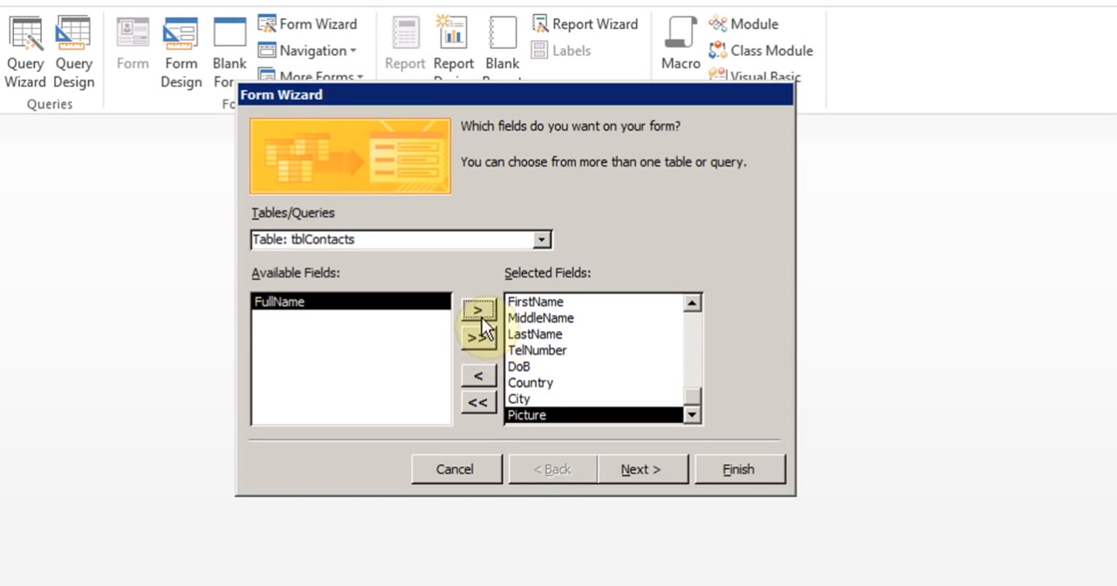
{"action": "left_click", "coordinate": [478, 309]}
{"action": "left_click", "coordinate": [649, 472]}
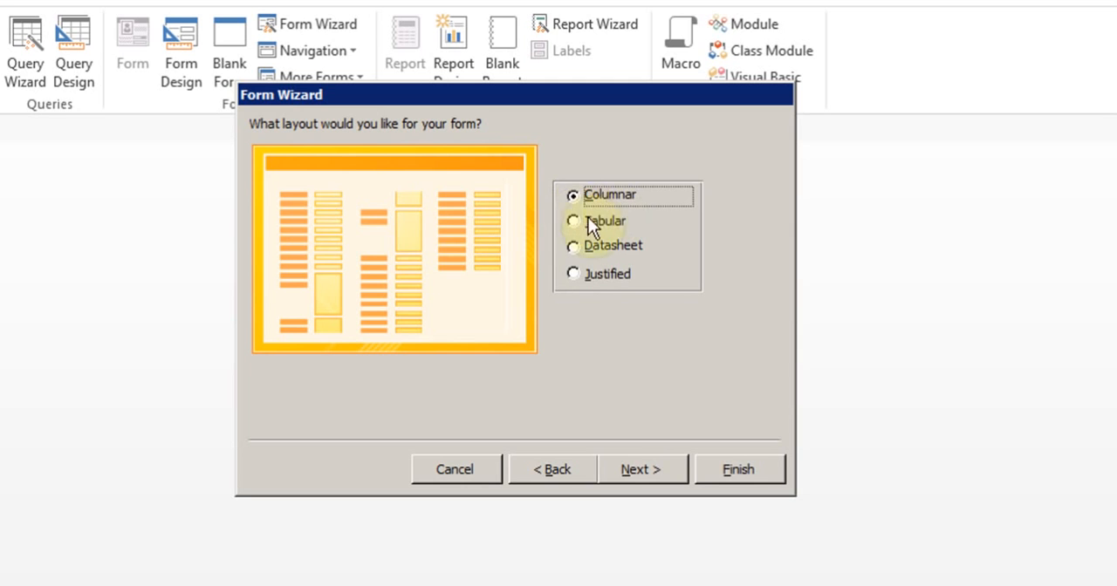
Step: Keep the Columnar layout, title the form frmContacts, and finish the wizard with the form opened for viewing
{"action": "left_click", "coordinate": [640, 467]}
{"action": "left_click", "coordinate": [507, 155]}
{"action": "left_click_drag", "start_coordinate": [507, 154], "coordinate": [415, 153]}
{"action": "type", "text": "frm"}
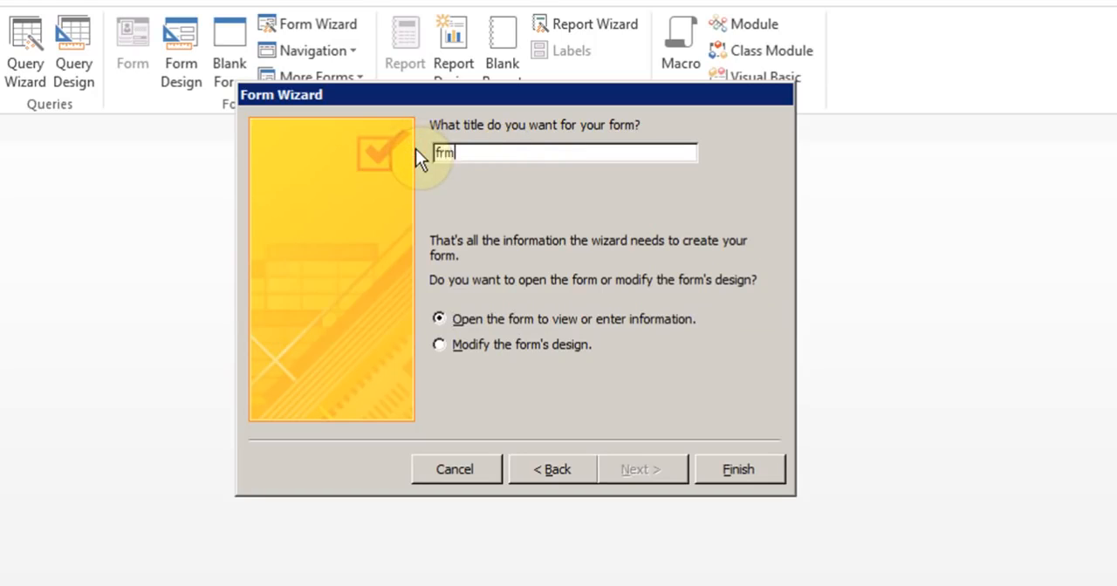
{"action": "type", "text": "Contacts"}
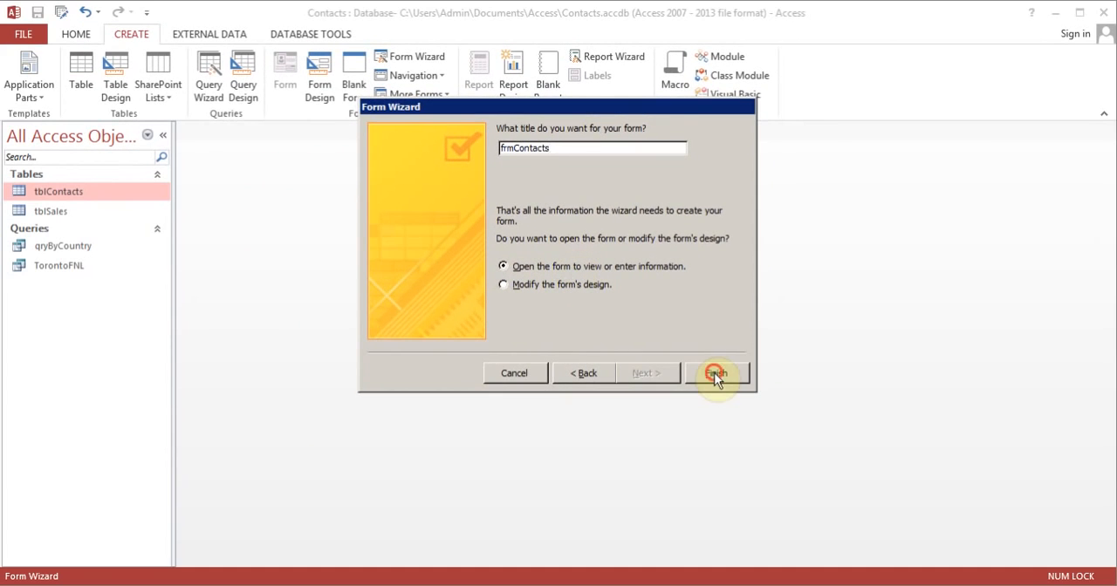
{"action": "left_click", "coordinate": [715, 376]}
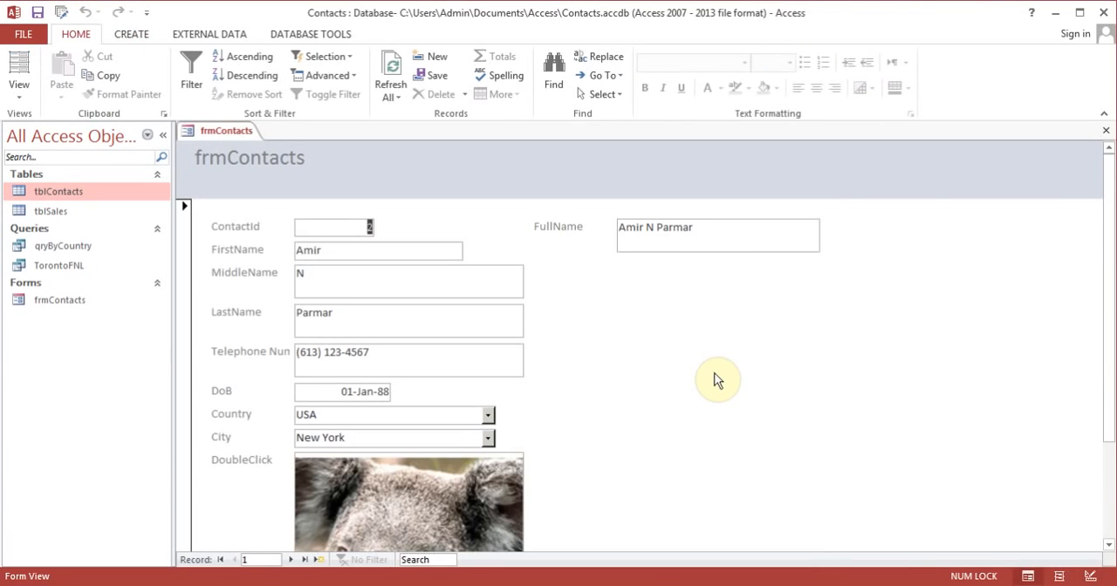
Step: Switch frmContacts to Layout View with the Field List closed, and narrow the ContactId text box
{"action": "left_click_drag", "start_coordinate": [1109, 294], "coordinate": [1102, 236]}
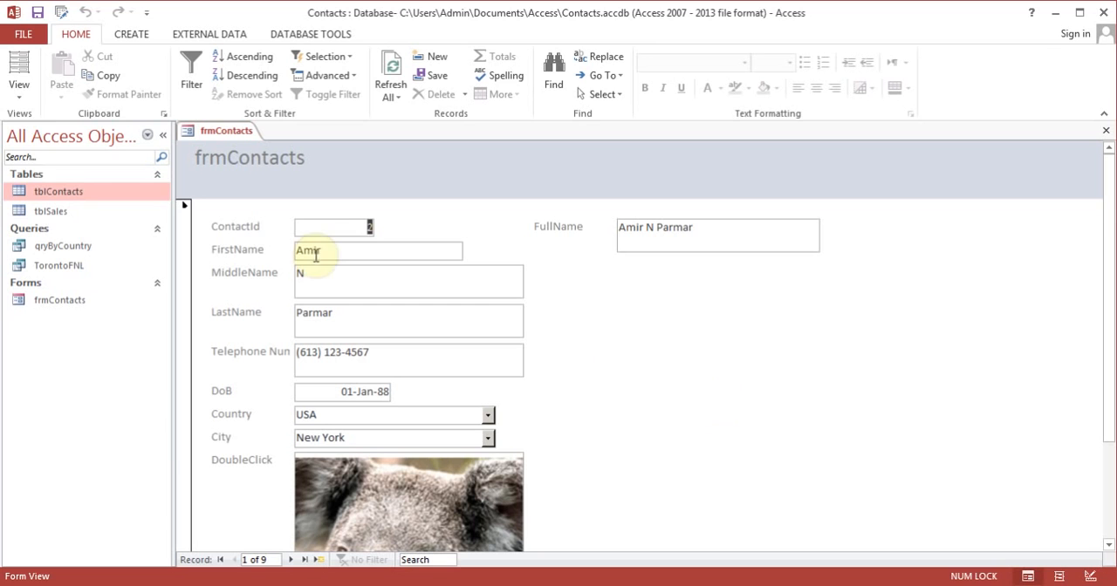
{"action": "left_click", "coordinate": [21, 97]}
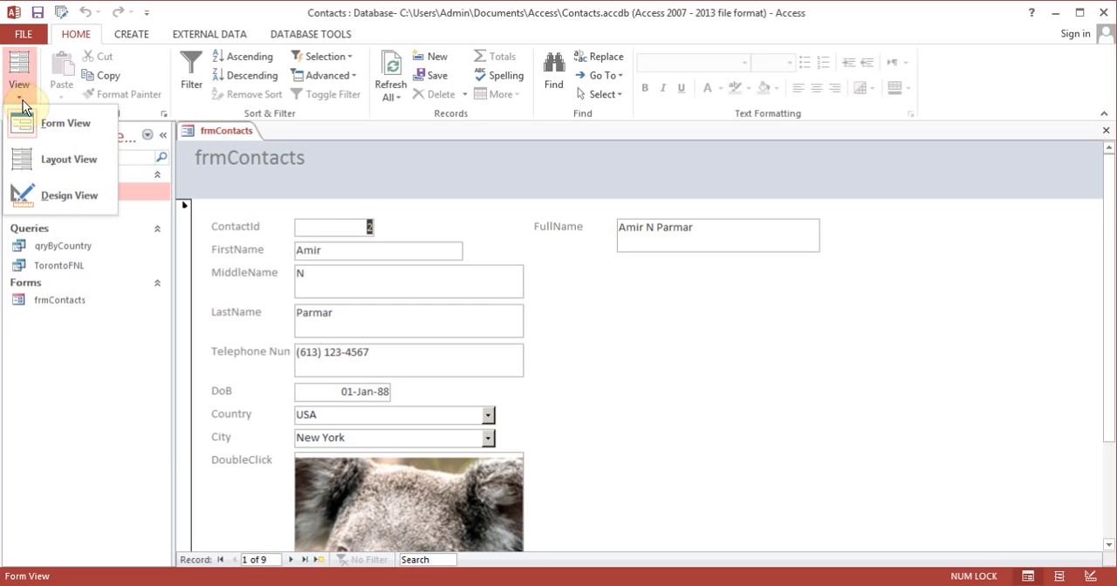
{"action": "left_click", "coordinate": [65, 164]}
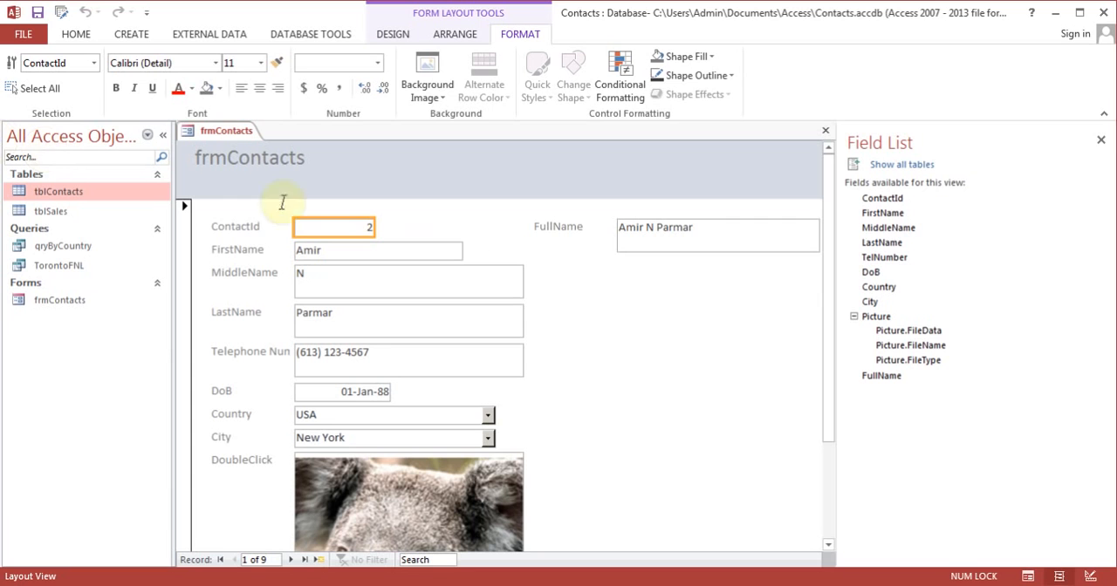
{"action": "left_click", "coordinate": [1100, 140]}
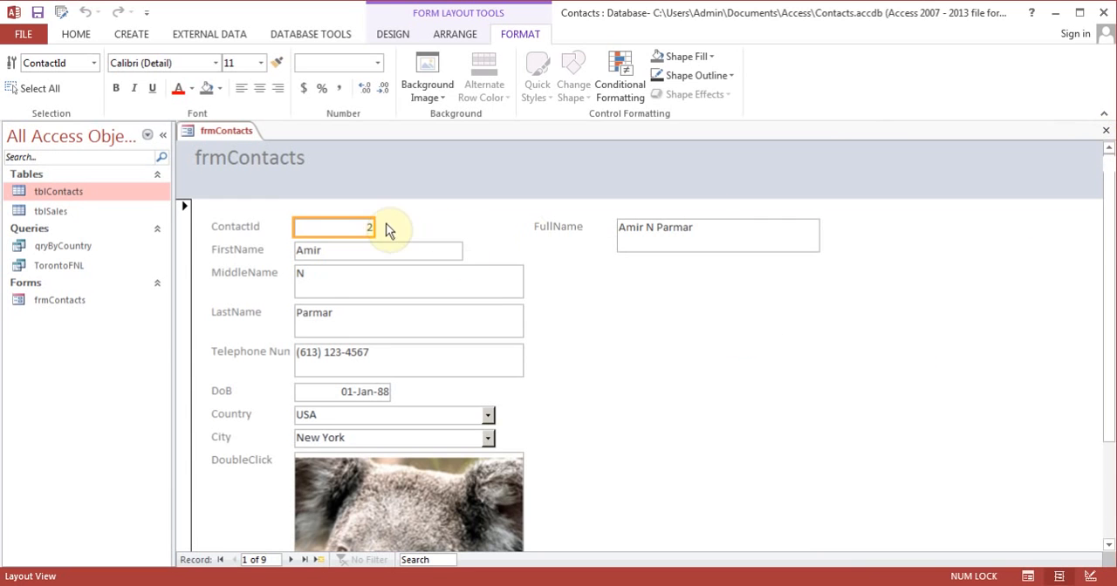
{"action": "mouse_move", "coordinate": [374, 225]}
{"action": "left_mouse_down"}
{"action": "mouse_move", "coordinate": [453, 223]}
{"action": "mouse_move", "coordinate": [352, 227]}
{"action": "left_mouse_up"}
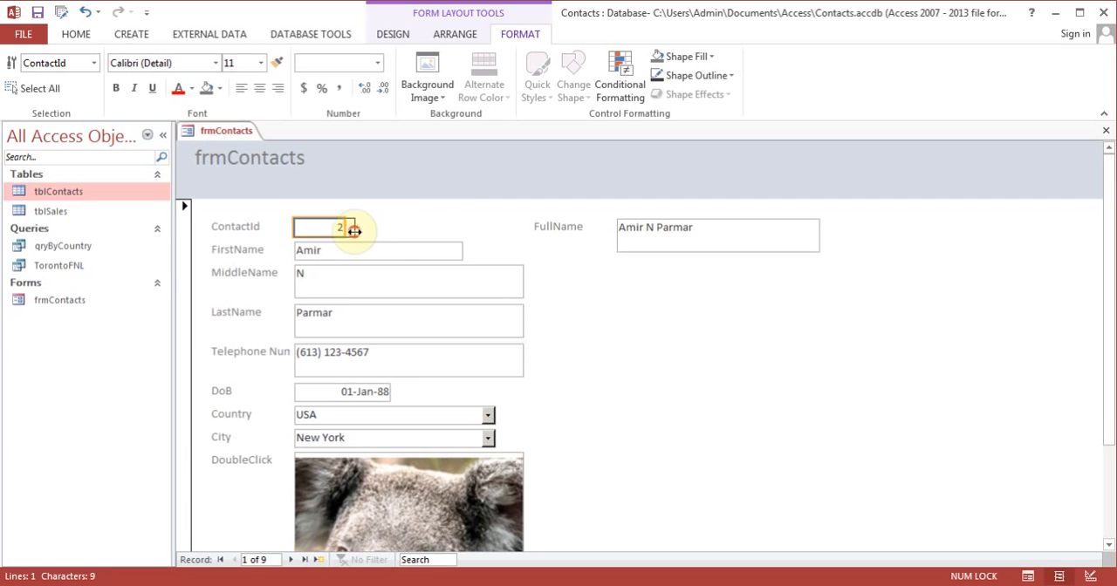
Step: Move the FullName label and its text box together slightly right and down in the form layout
{"action": "left_click", "coordinate": [753, 241]}
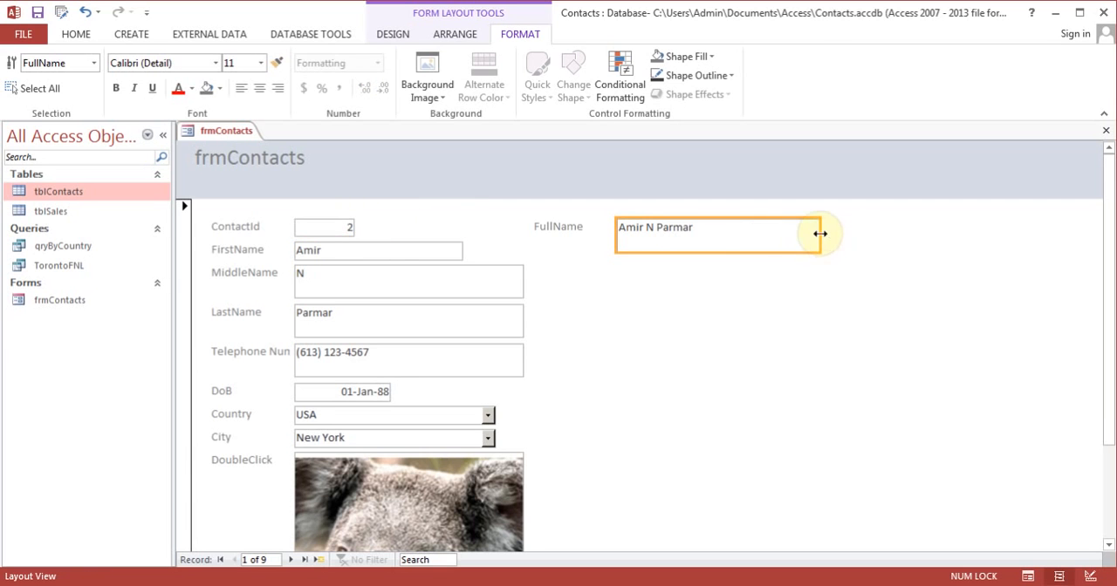
{"action": "left_click", "coordinate": [568, 228]}
{"action": "left_click", "coordinate": [644, 240], "text": "shift"}
{"action": "left_click_drag", "start_coordinate": [667, 321], "coordinate": [664, 247]}
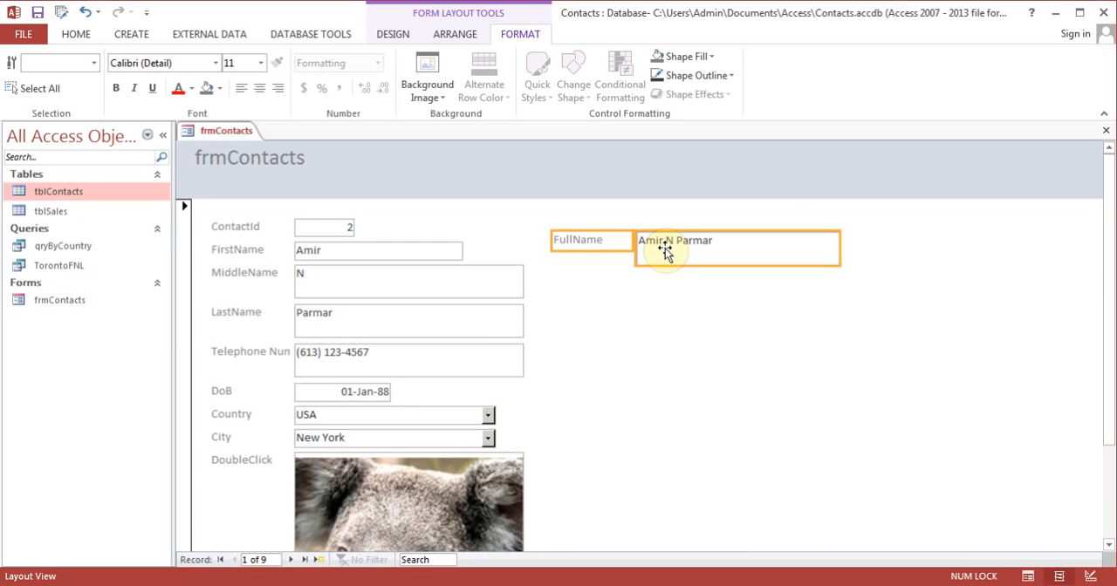
Step: Narrow the MiddleName text box to about the width of FirstName, and slightly narrow the LastName text box
{"action": "left_click", "coordinate": [474, 281]}
{"action": "left_click_drag", "start_coordinate": [525, 281], "coordinate": [462, 277]}
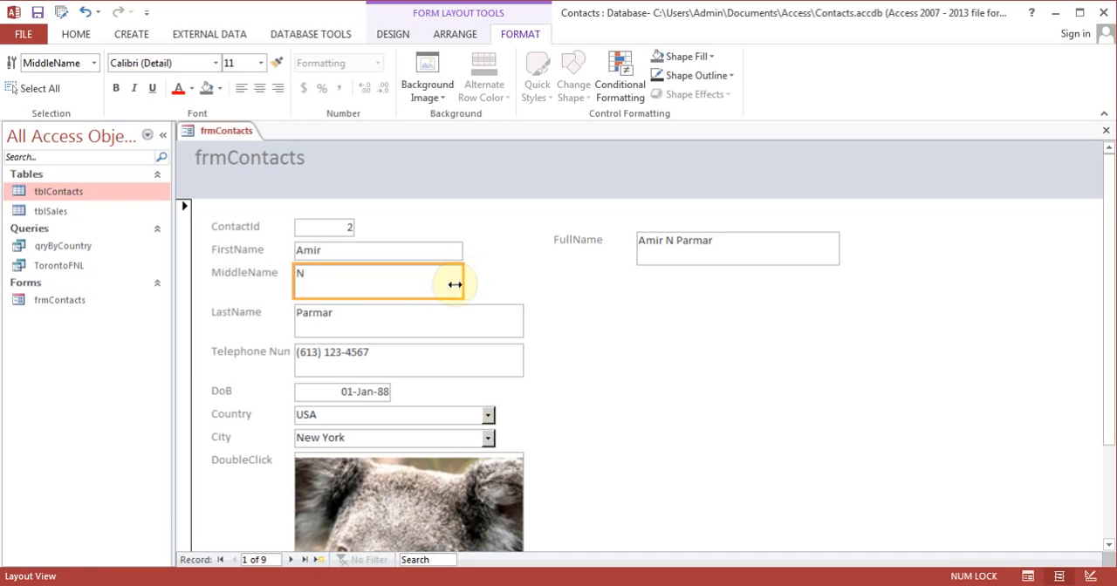
{"action": "left_click", "coordinate": [431, 320], "text": "shift"}
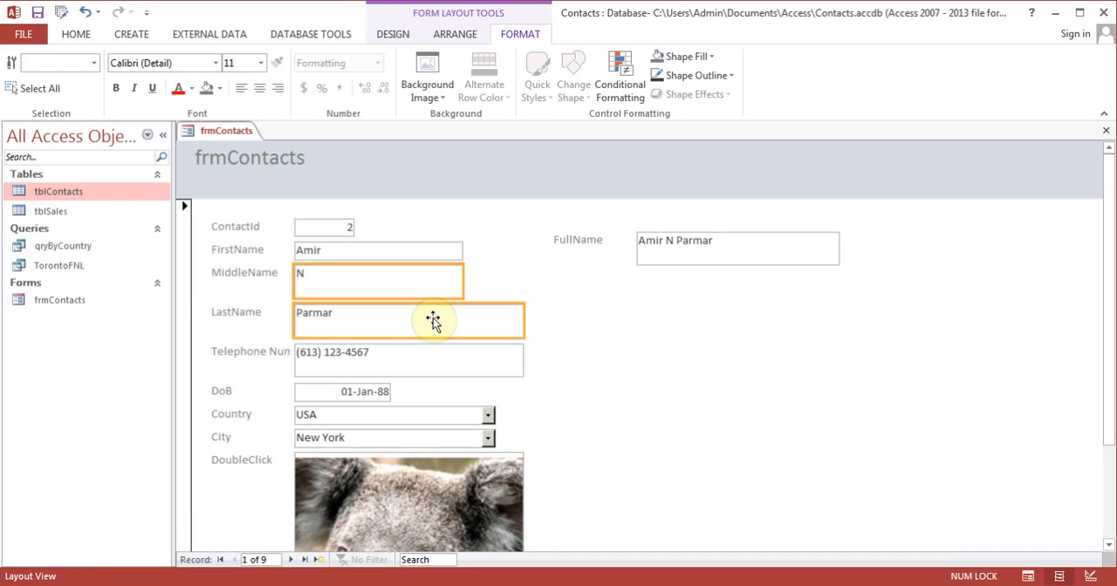
{"action": "mouse_move", "coordinate": [523, 321]}
{"action": "left_mouse_down"}
{"action": "mouse_move", "coordinate": [488, 321]}
{"action": "mouse_move", "coordinate": [519, 322]}
{"action": "left_mouse_up"}
{"action": "left_click", "coordinate": [515, 322]}
Step: Preview the adjusted form in Form View and return to Layout View
{"action": "left_click", "coordinate": [392, 34]}
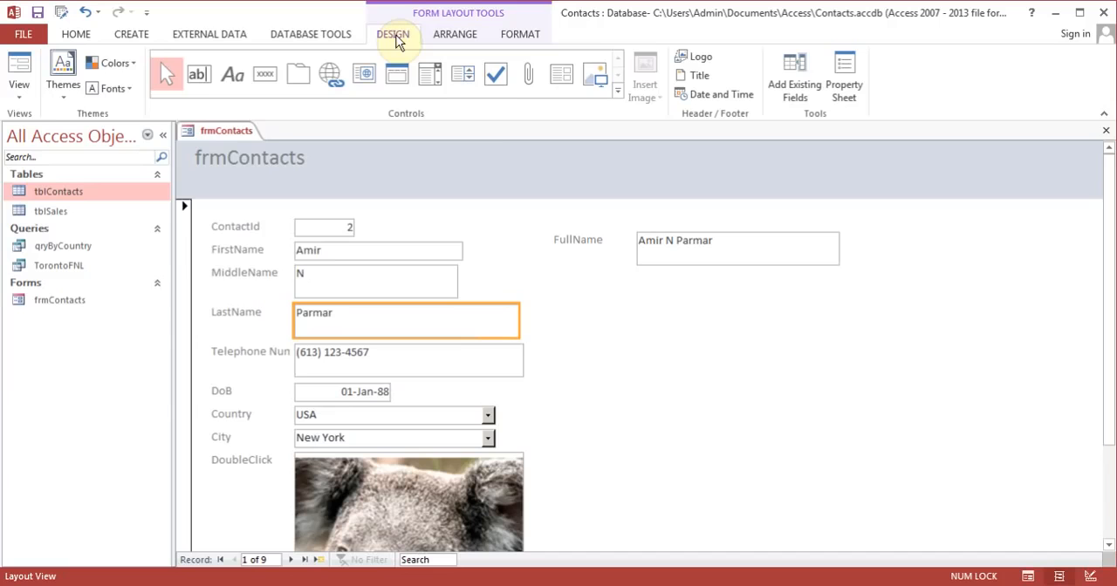
{"action": "key", "text": "Escape"}
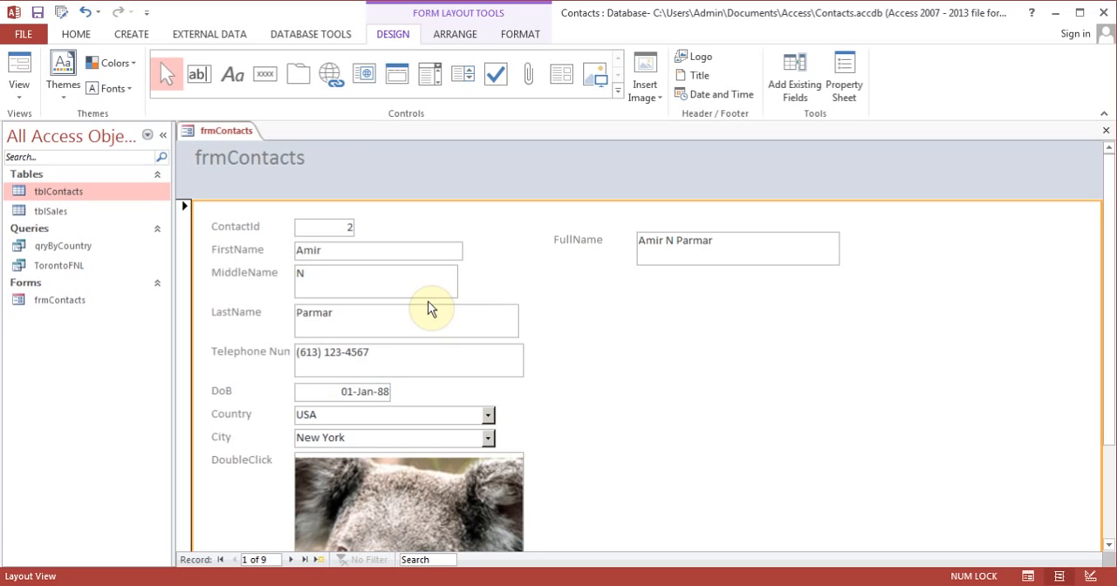
{"action": "left_click", "coordinate": [20, 83]}
{"action": "left_click", "coordinate": [38, 123]}
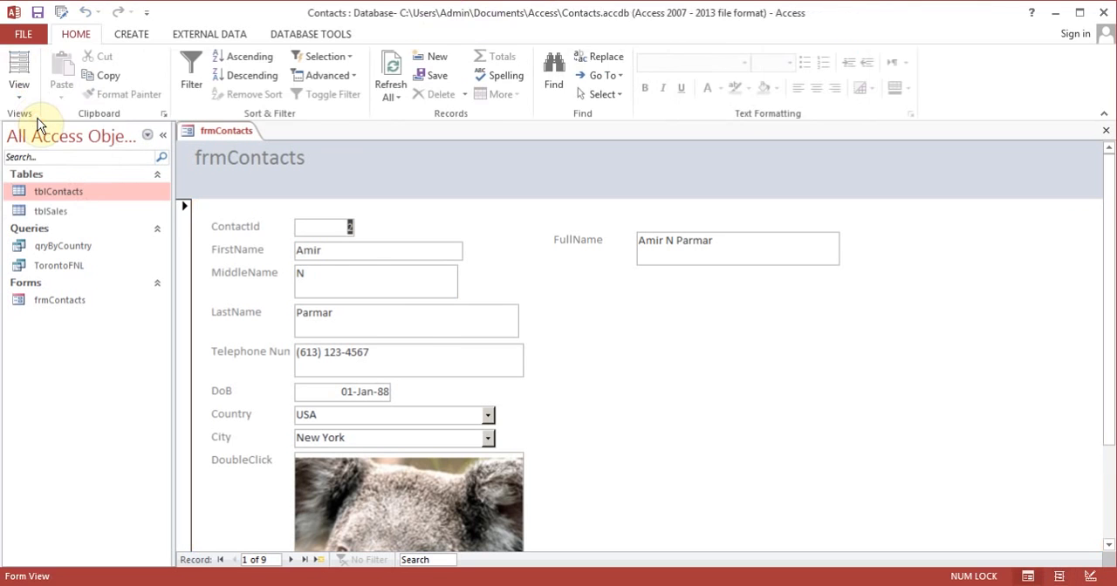
{"action": "left_click", "coordinate": [23, 91]}
{"action": "left_click", "coordinate": [52, 156]}
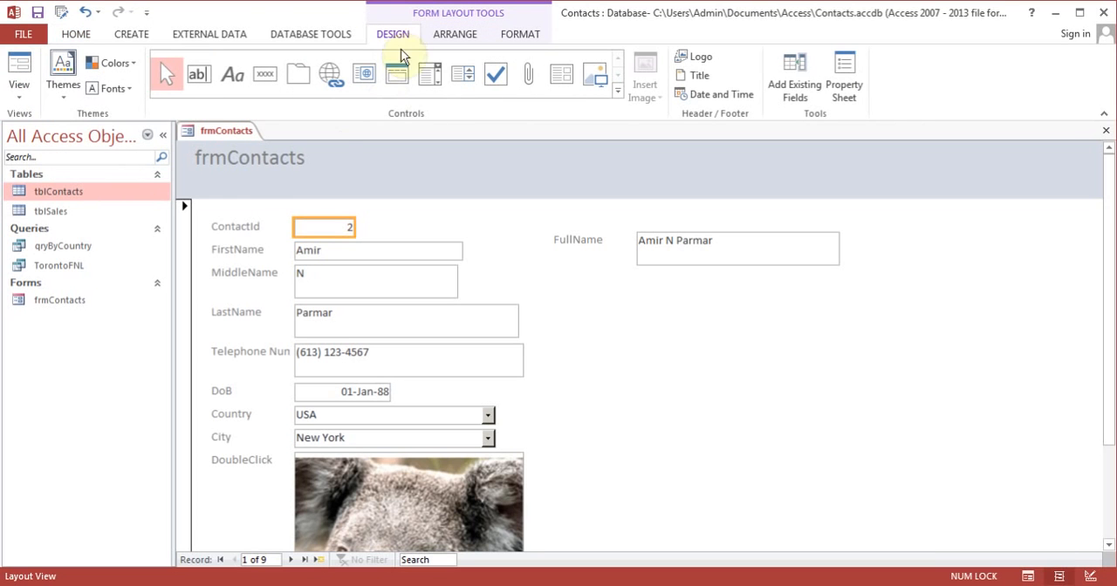
Step: Apply the Office theme with the light blue header and Century Gothic font, and change the header title to "Enter New Contacts"
{"action": "left_click", "coordinate": [58, 98]}
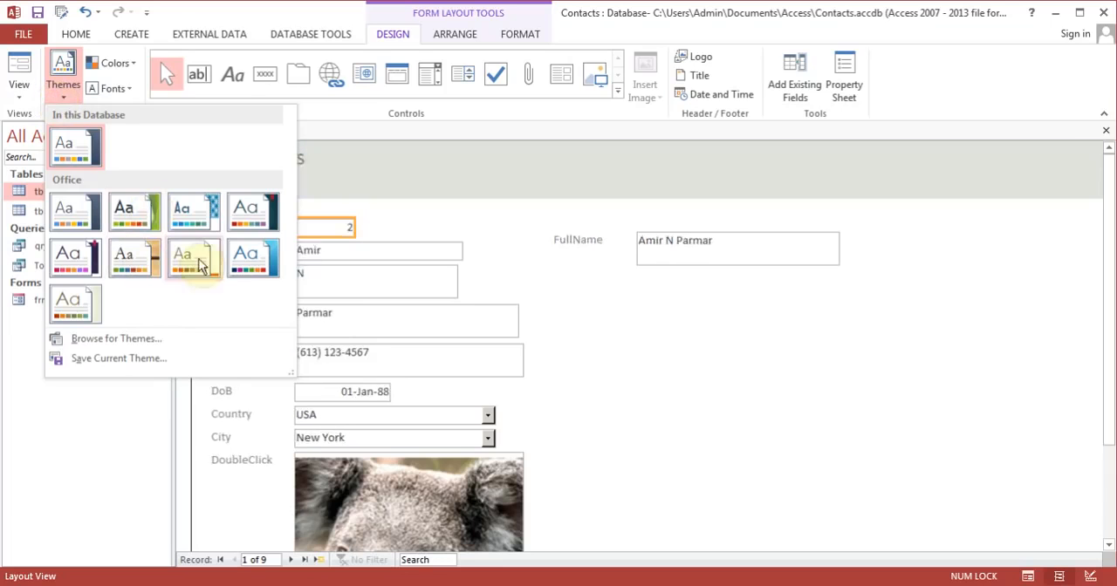
{"action": "left_click", "coordinate": [253, 265]}
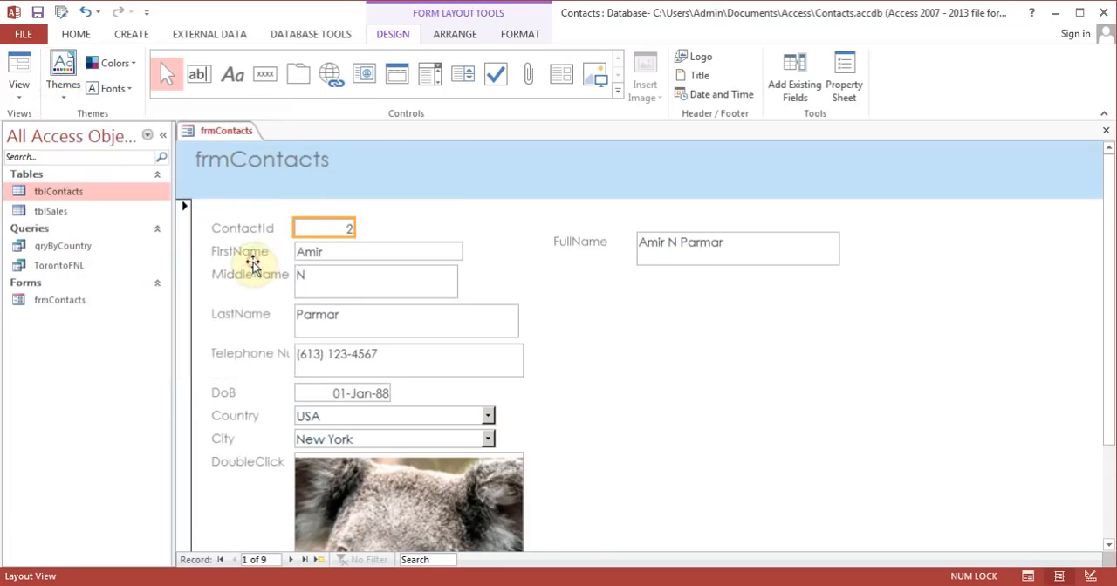
{"action": "left_click", "coordinate": [294, 158]}
{"action": "left_click_drag", "start_coordinate": [309, 164], "coordinate": [309, 160]}
{"action": "left_click", "coordinate": [320, 171]}
{"action": "type", "text": "Enter "}
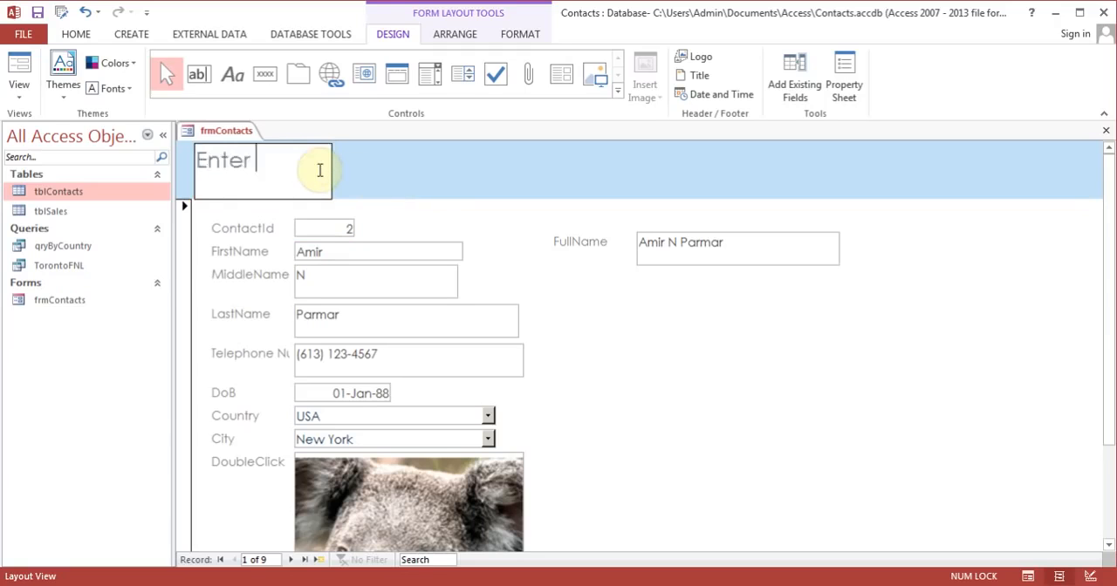
{"action": "type", "text": "New Contacts"}
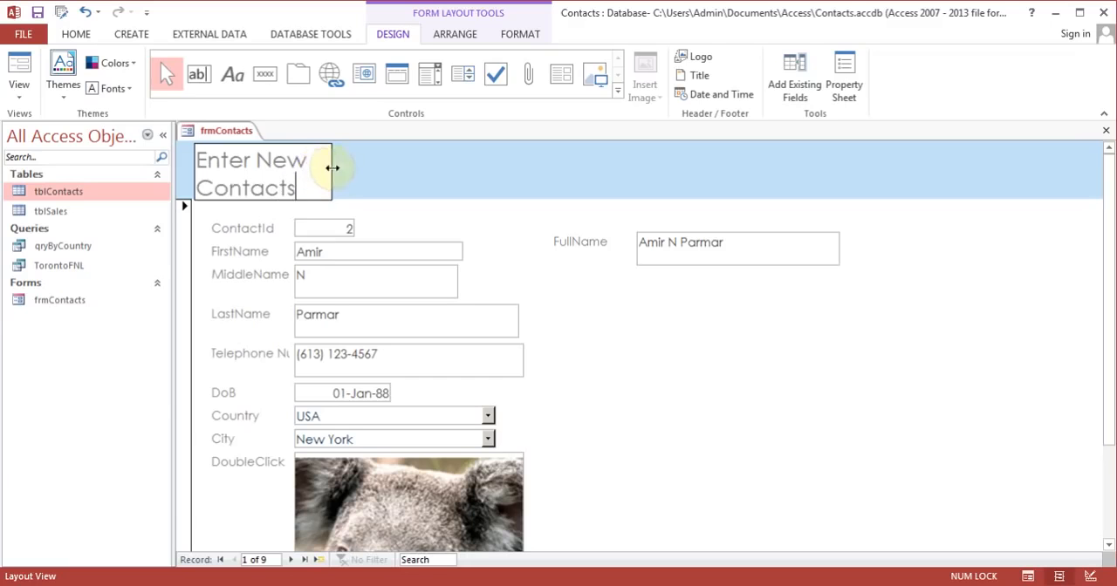
Step: Widen the header title label across most of the form, center its text, and set its font size to 26
{"action": "left_click_drag", "start_coordinate": [332, 166], "coordinate": [970, 97]}
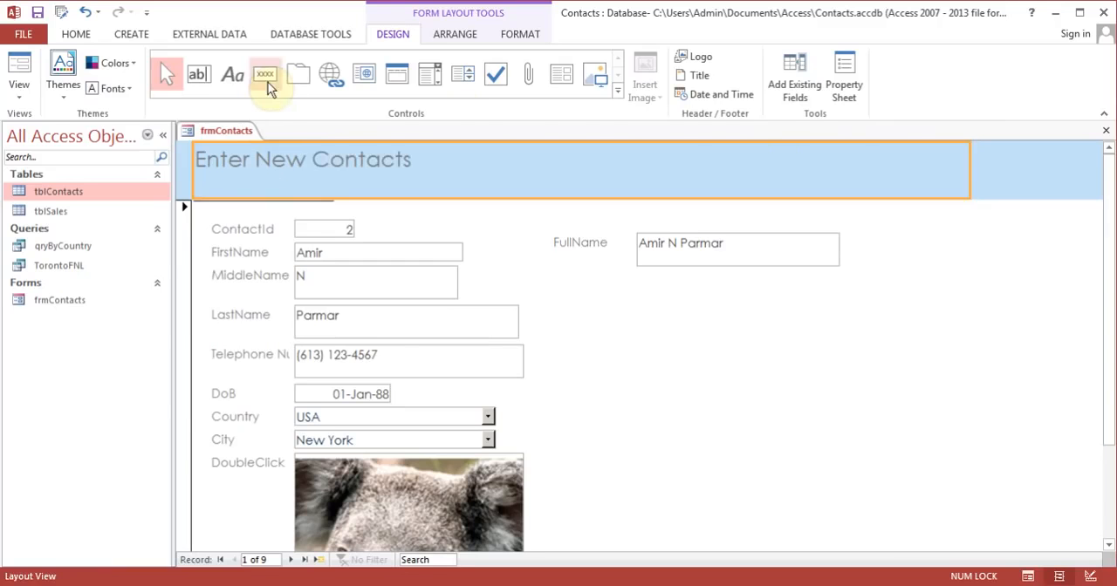
{"action": "left_click", "coordinate": [529, 38]}
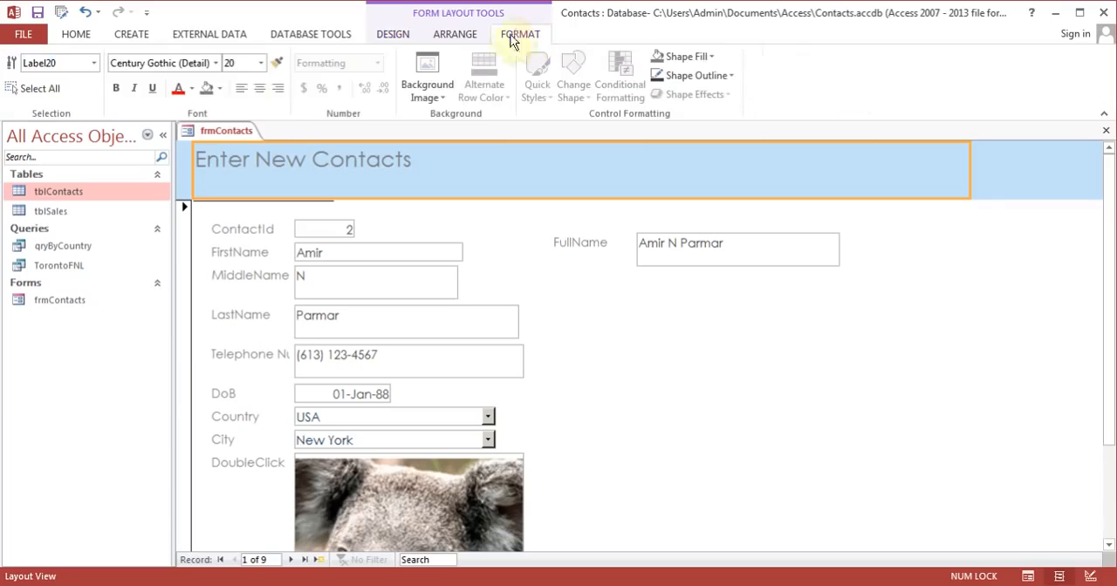
{"action": "left_click", "coordinate": [260, 89]}
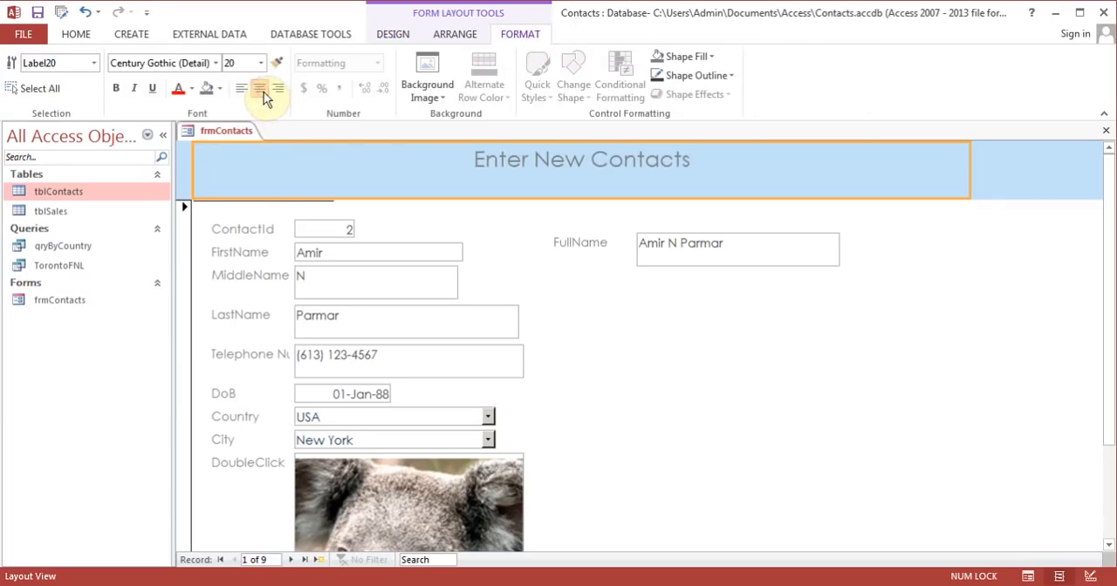
{"action": "left_click", "coordinate": [262, 66]}
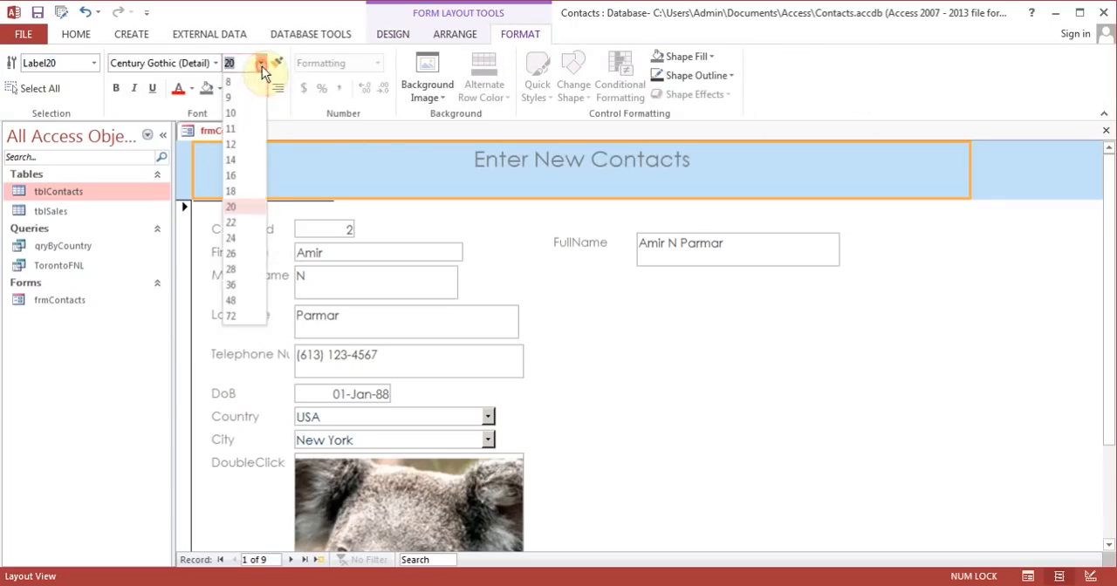
{"action": "left_click", "coordinate": [241, 243]}
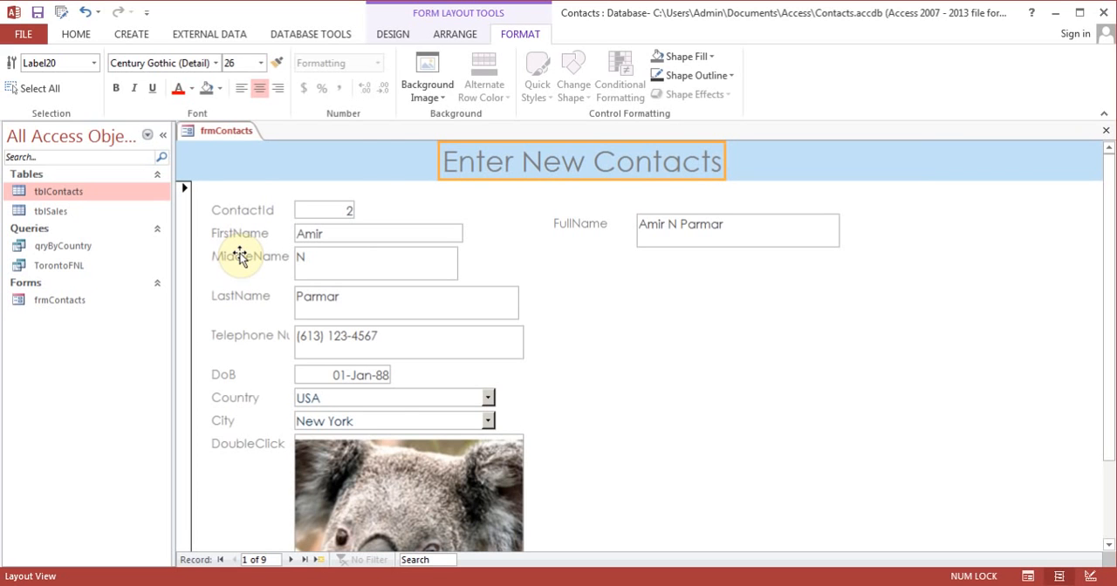
Step: Select the form header and check the restyled form in Form View
{"action": "left_click", "coordinate": [377, 161]}
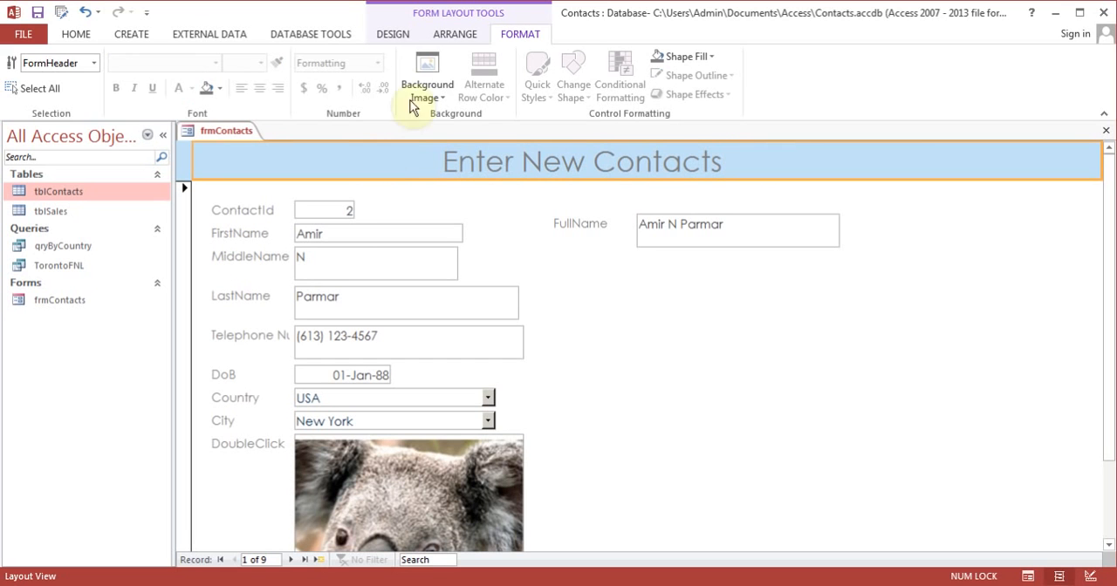
{"action": "left_click", "coordinate": [406, 37]}
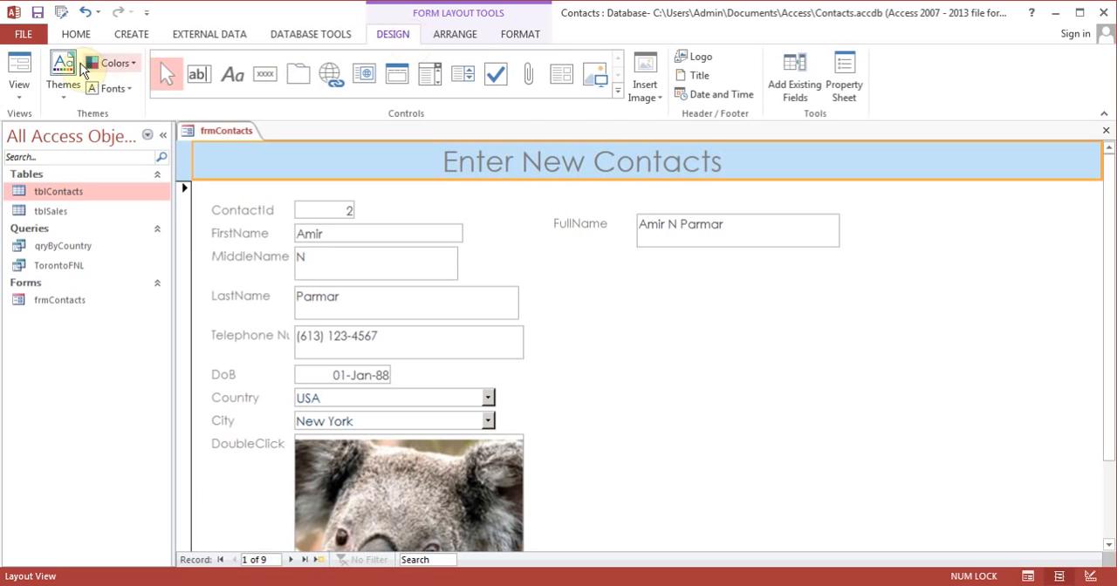
{"action": "left_click", "coordinate": [21, 70]}
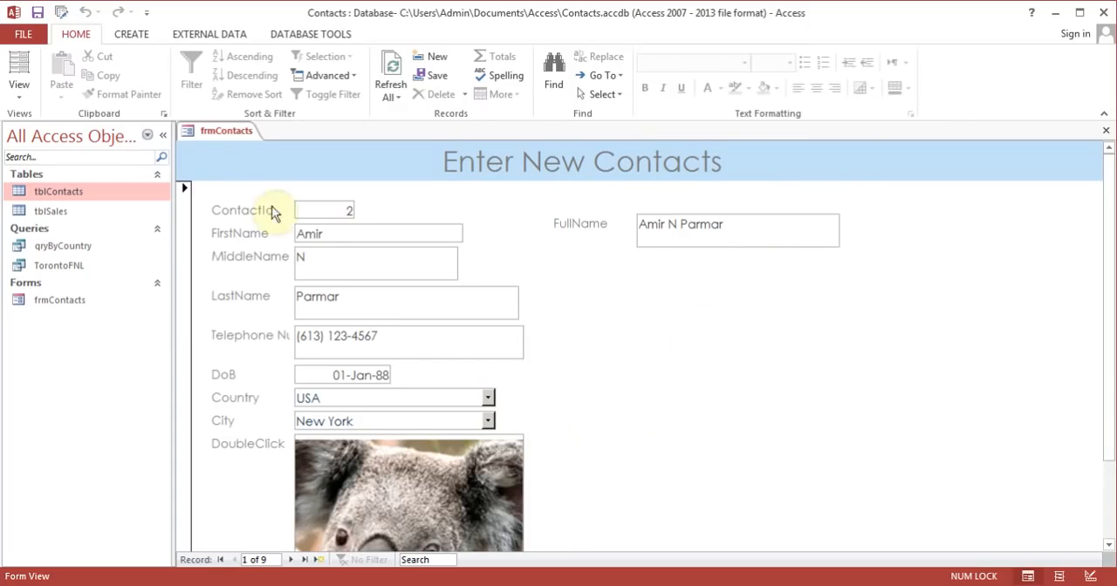
Step: In Layout View, insert a command button on the form with the Record Navigation action Go To Next Record
{"action": "left_click", "coordinate": [16, 94]}
{"action": "left_click", "coordinate": [54, 164]}
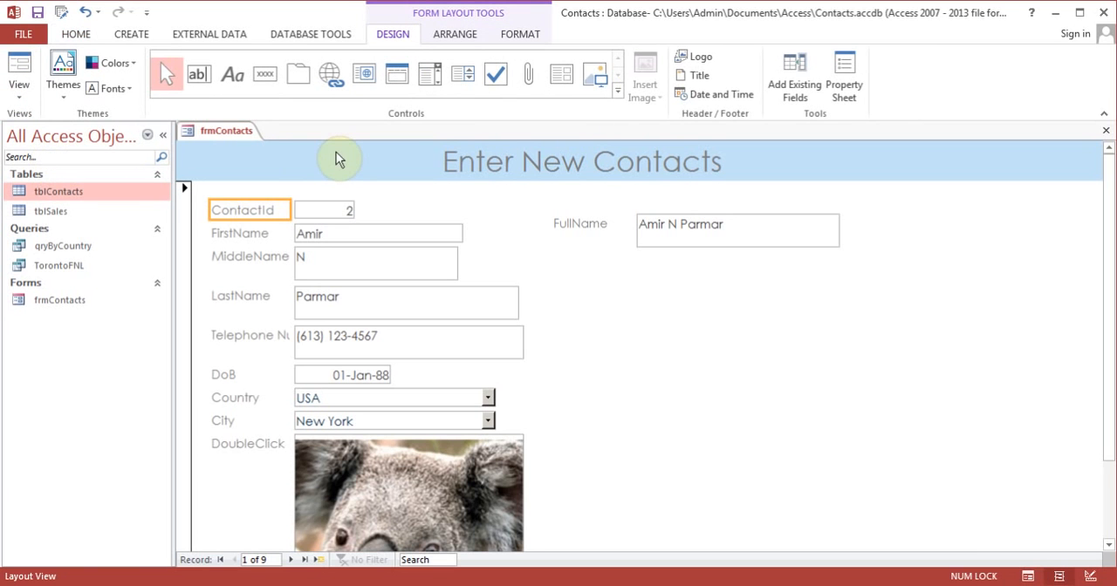
{"action": "left_click", "coordinate": [273, 73]}
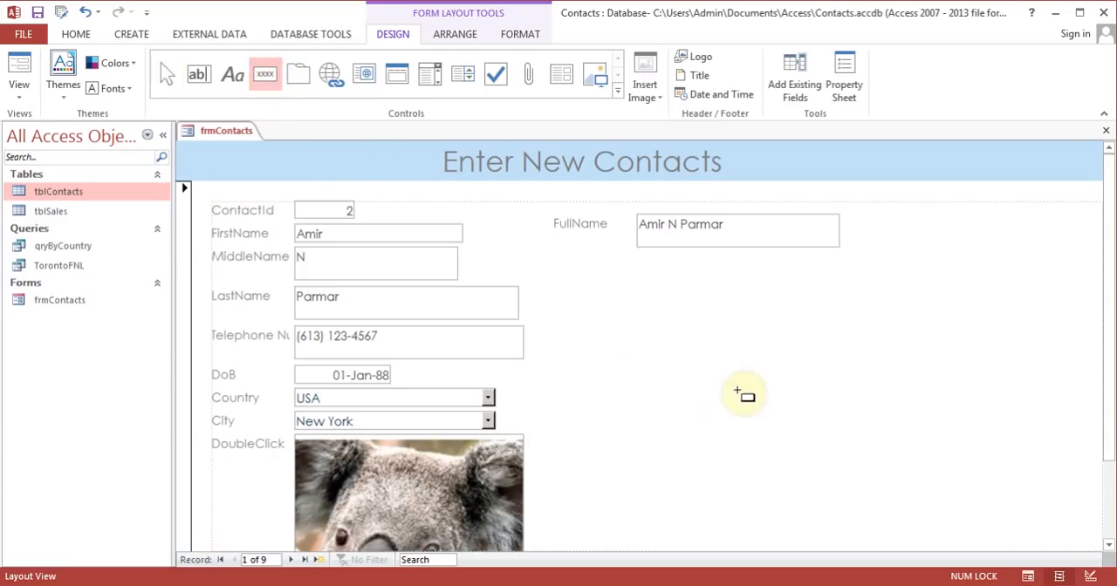
{"action": "left_click", "coordinate": [649, 376]}
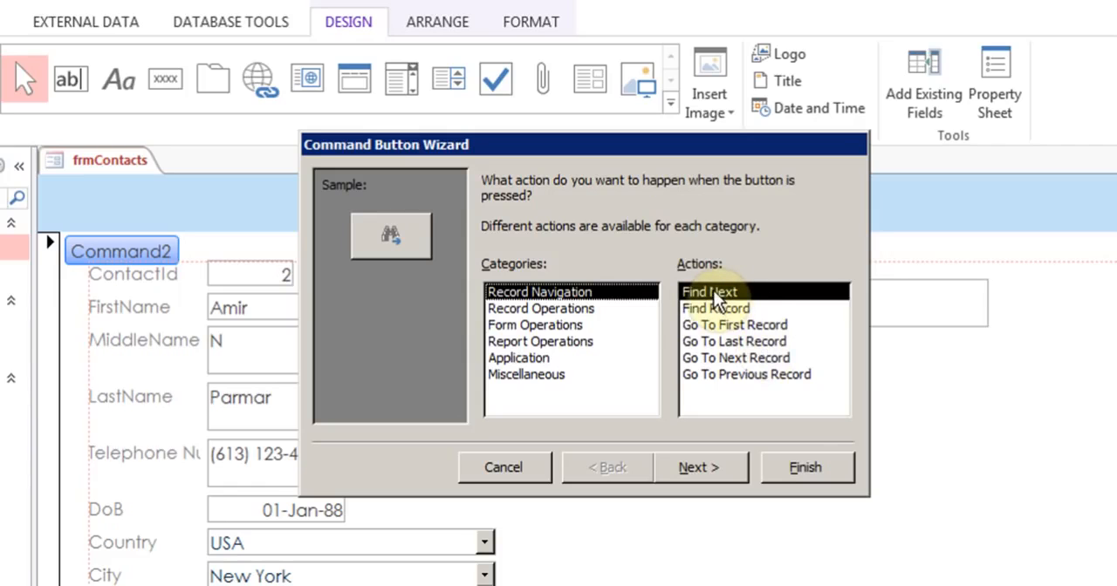
{"action": "left_click", "coordinate": [748, 361]}
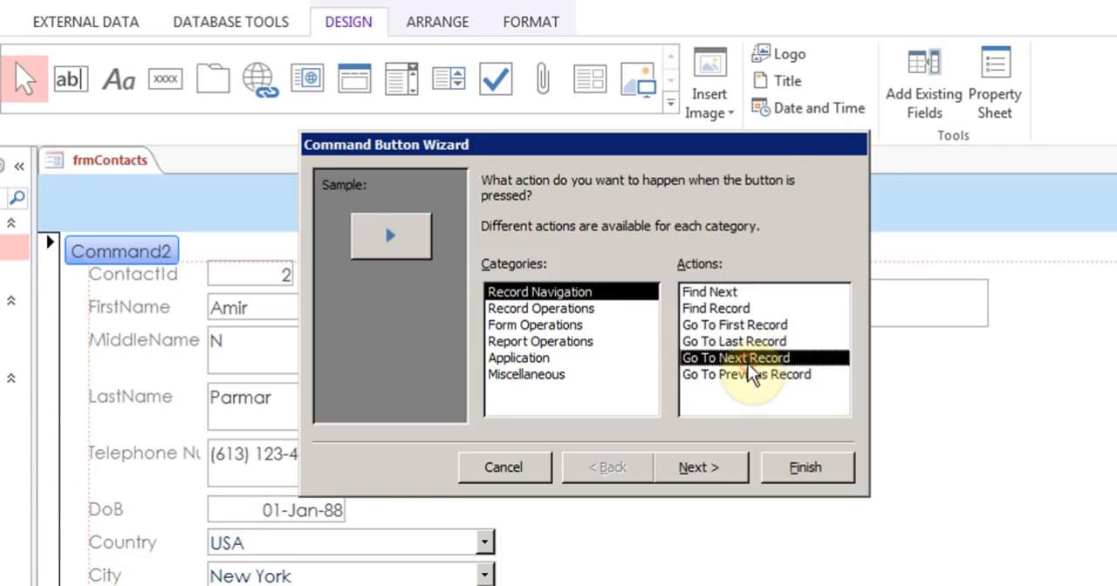
Step: Give the button the Go To Next picture, finish it, and move it to the empty area below FullName beside City
{"action": "left_click", "coordinate": [690, 479]}
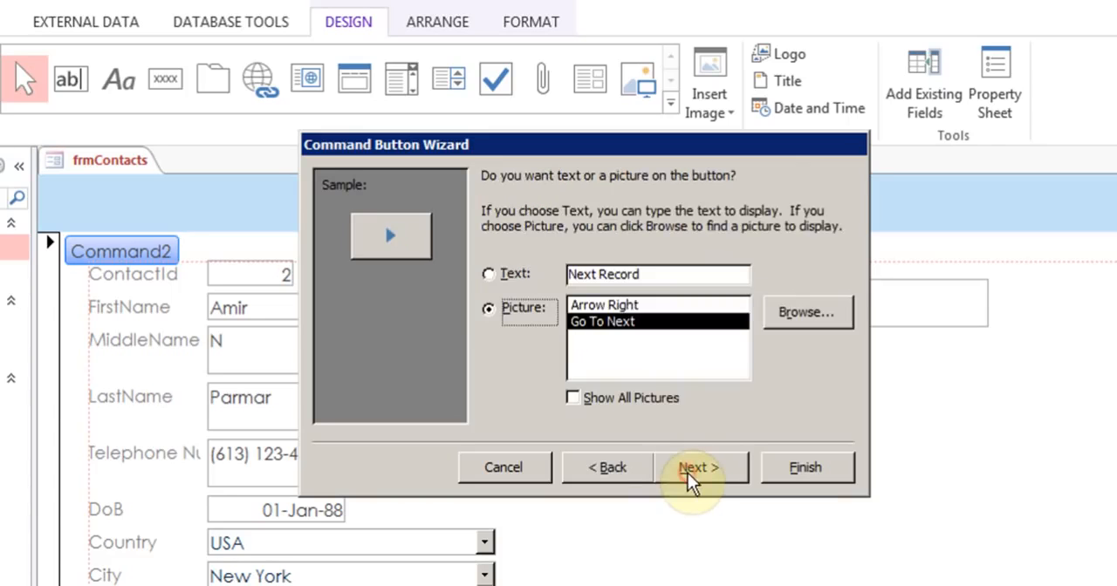
{"action": "left_click", "coordinate": [607, 306]}
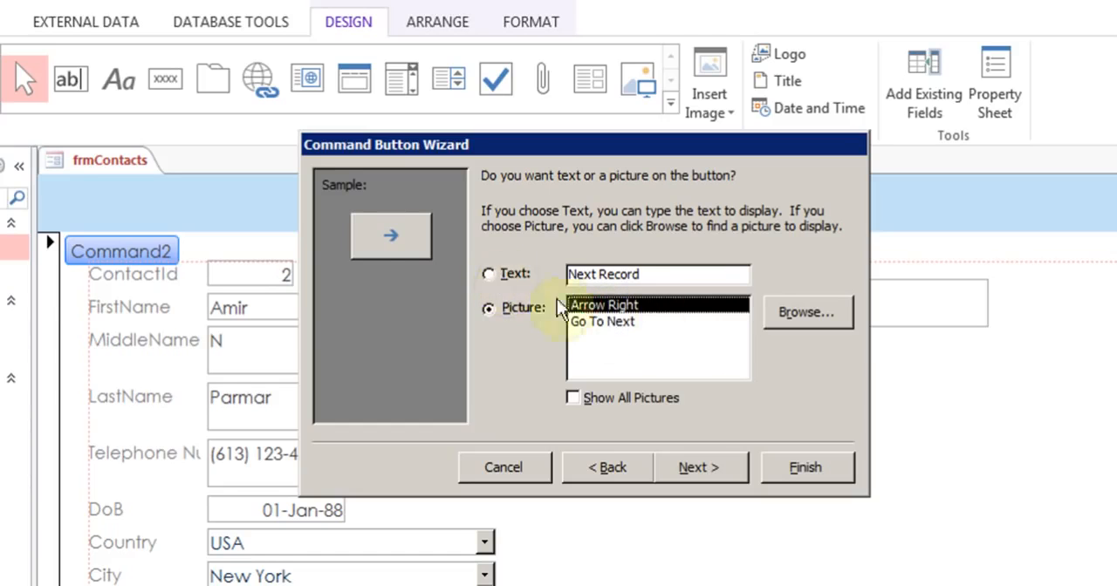
{"action": "left_click", "coordinate": [602, 321]}
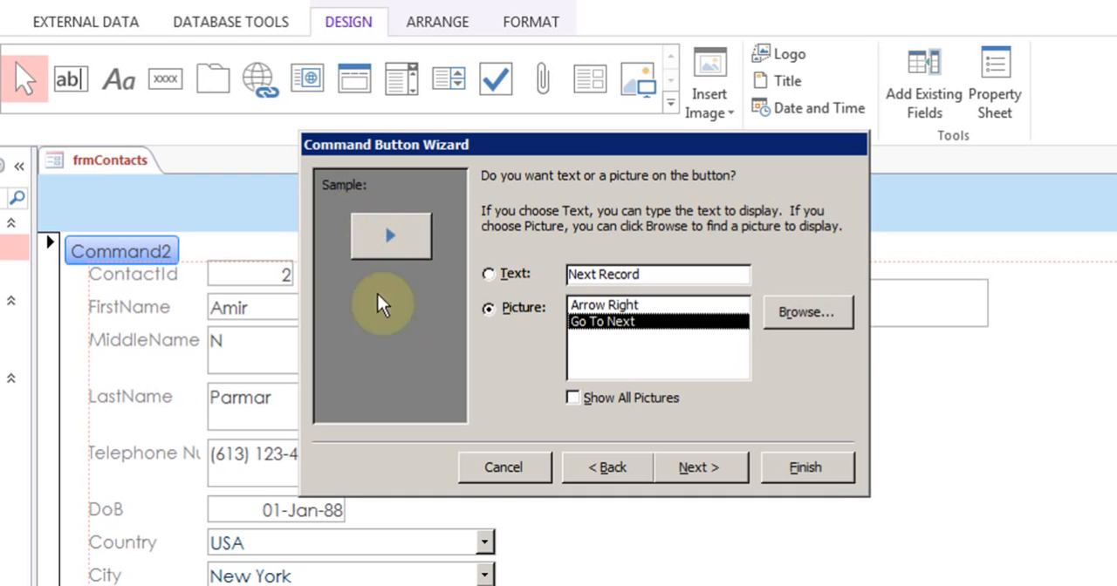
{"action": "left_click", "coordinate": [712, 462]}
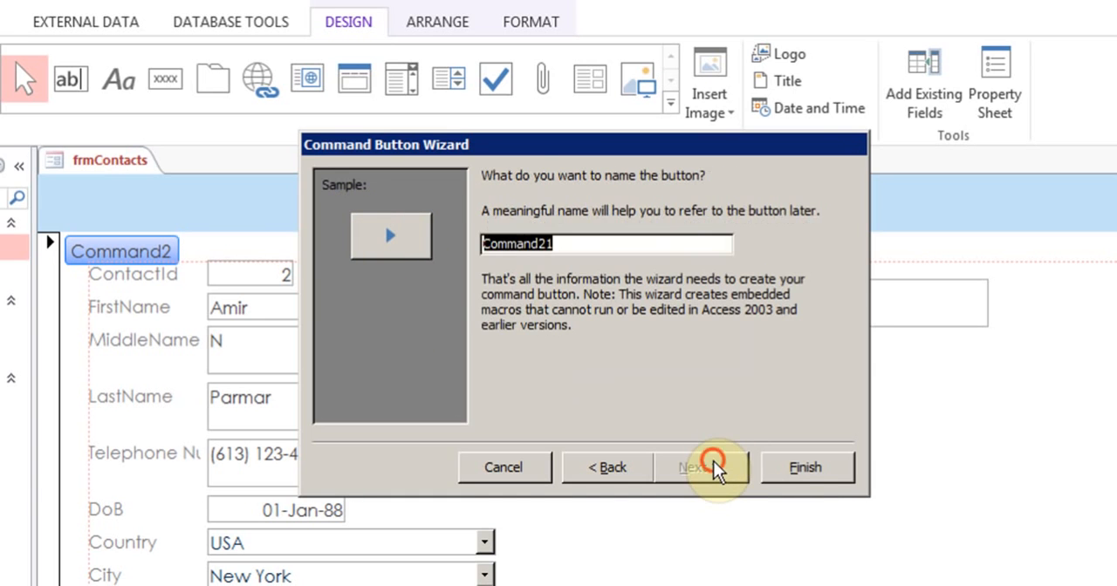
{"action": "left_click", "coordinate": [798, 467]}
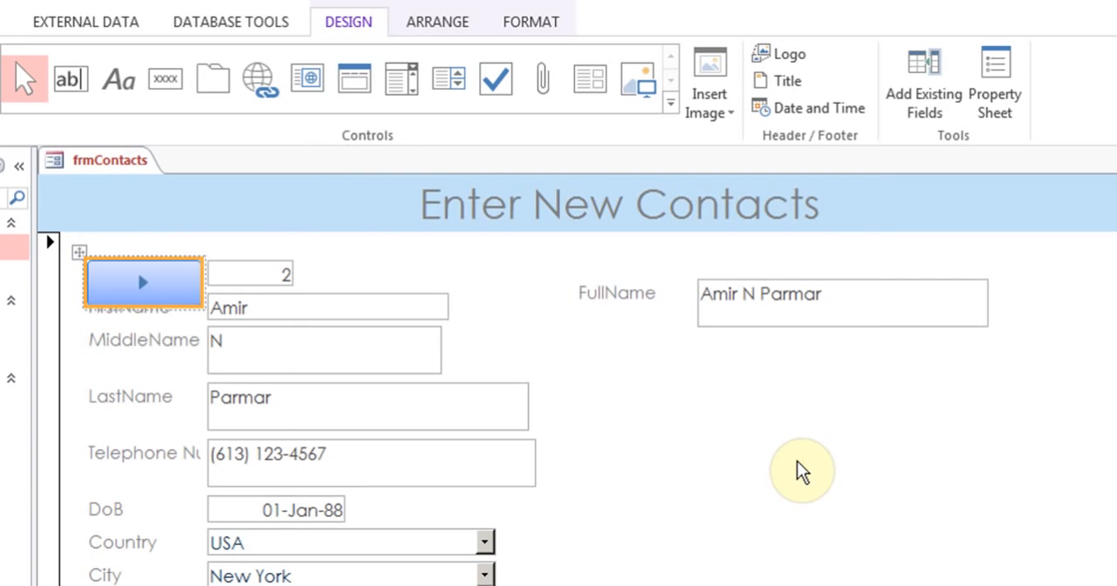
{"action": "left_click_drag", "start_coordinate": [142, 294], "coordinate": [731, 555]}
{"action": "left_click", "coordinate": [957, 523]}
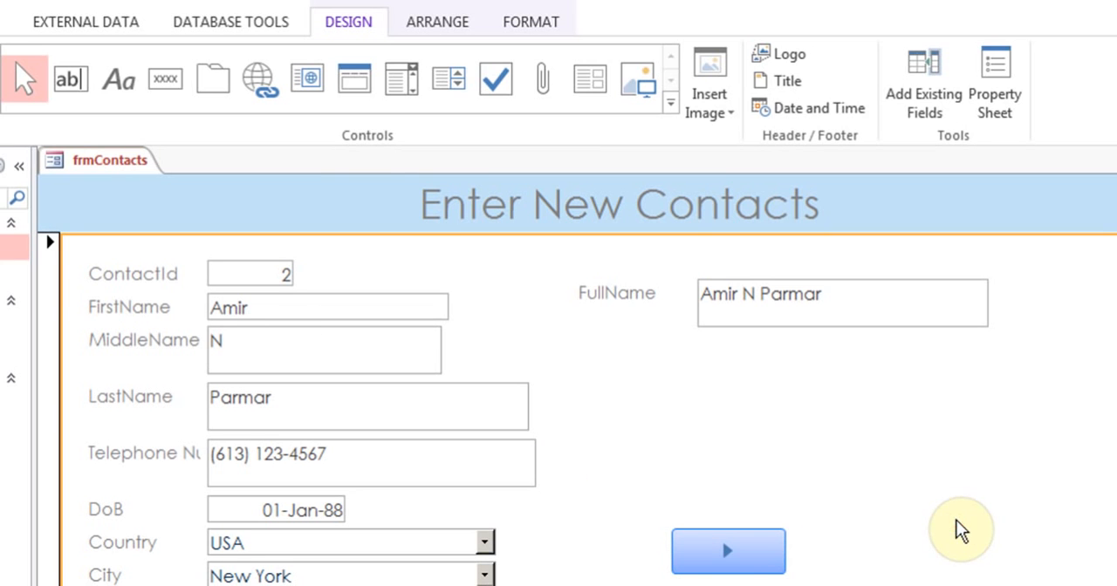
Step: Insert a second command button above the next-record button with the Record Operations action Add New Record
{"action": "left_click", "coordinate": [164, 84]}
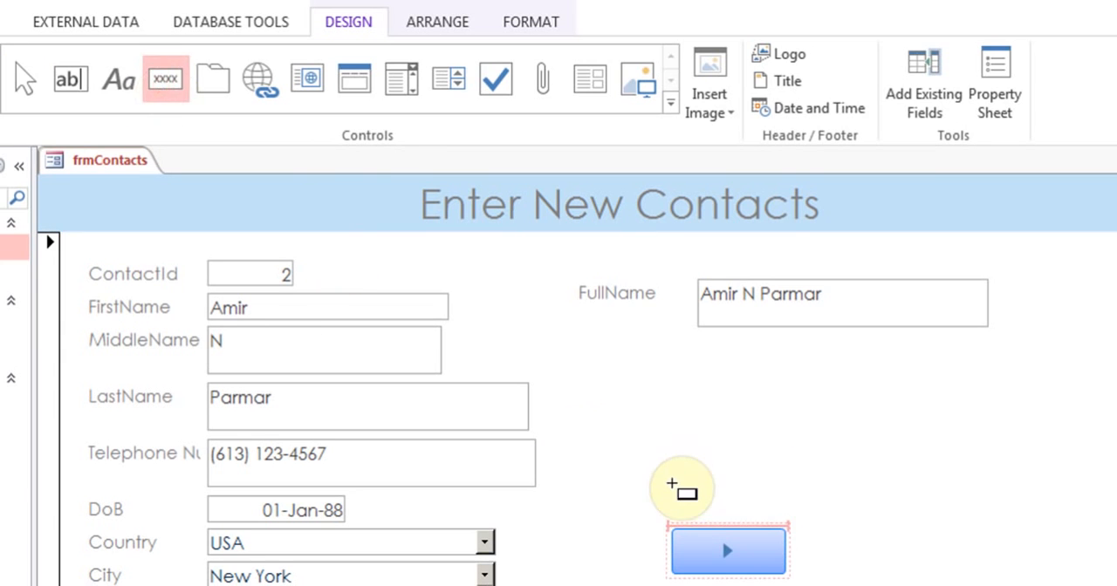
{"action": "left_click", "coordinate": [665, 411]}
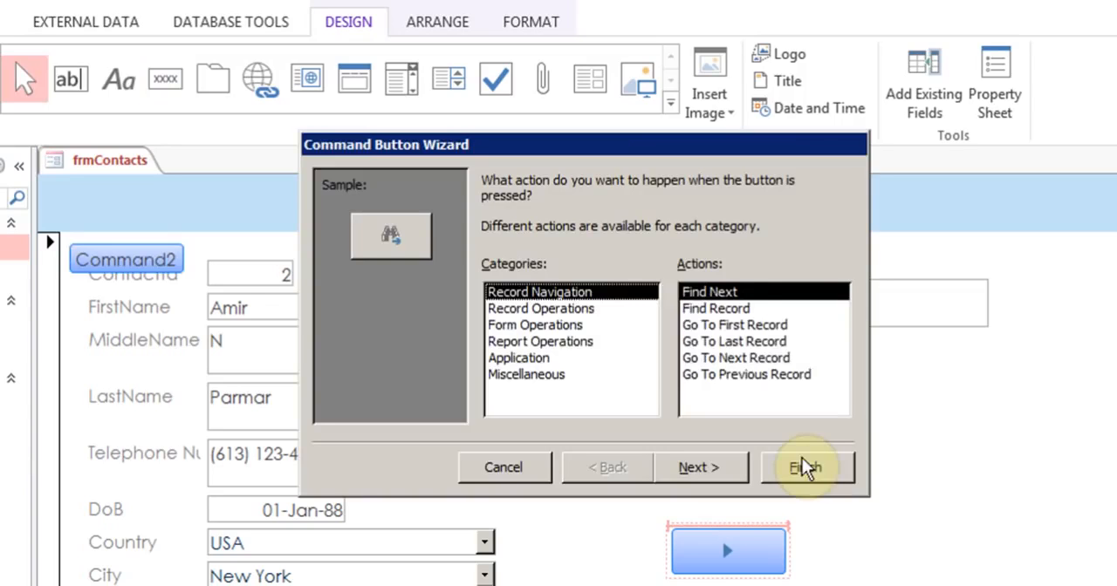
{"action": "left_click", "coordinate": [588, 307]}
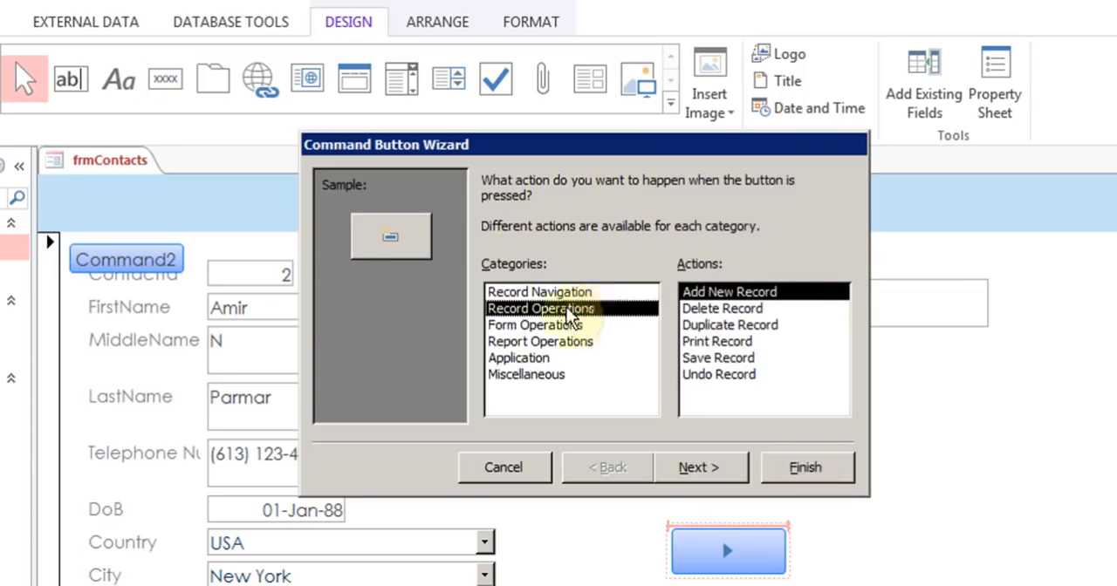
{"action": "left_click", "coordinate": [727, 295]}
{"action": "left_click", "coordinate": [707, 465]}
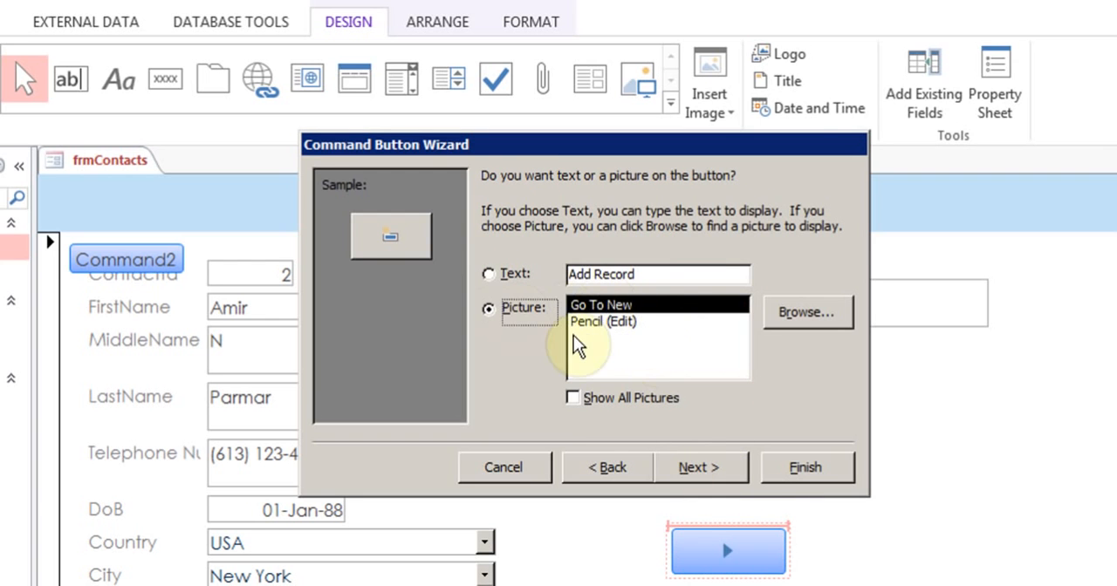
Step: Label the second button with the text "Add New Record" instead of a picture and finish creating it
{"action": "left_click", "coordinate": [591, 324]}
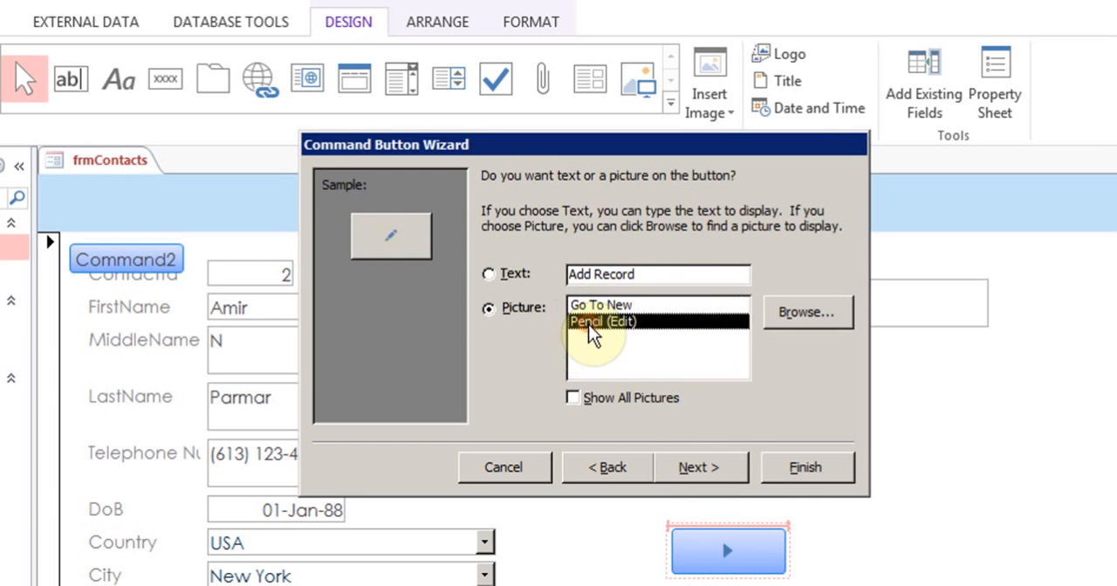
{"action": "left_click", "coordinate": [488, 274]}
{"action": "left_click", "coordinate": [592, 274]}
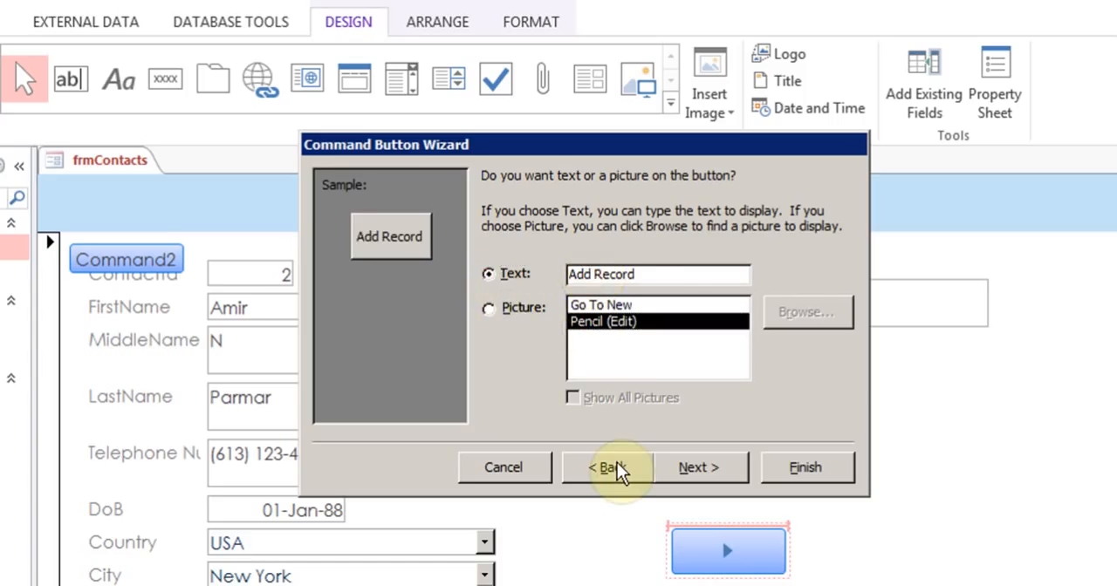
{"action": "type", "text": "New"}
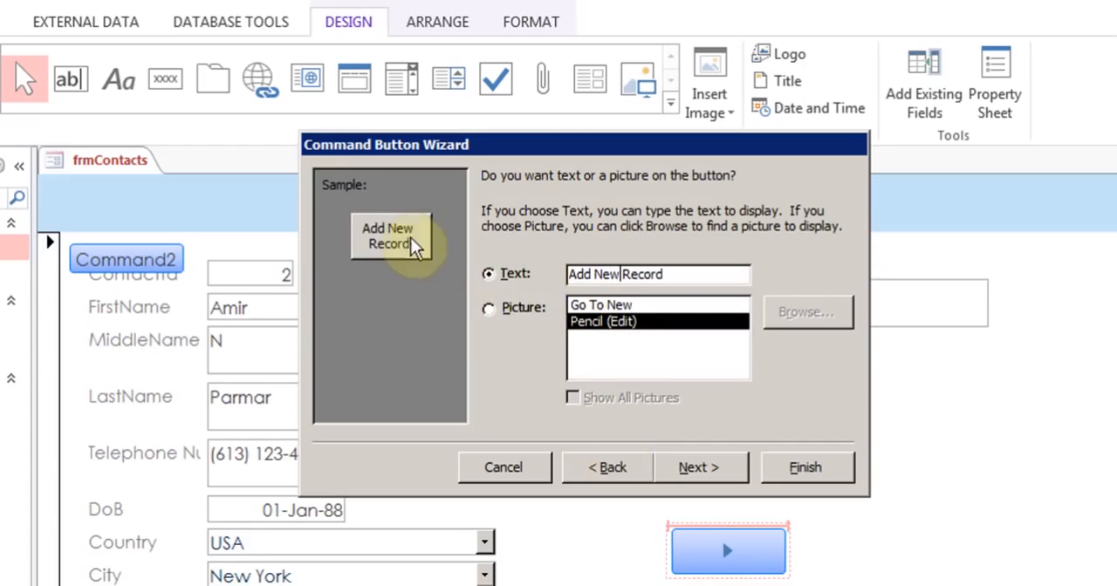
{"action": "left_click", "coordinate": [737, 463]}
{"action": "left_click", "coordinate": [819, 465]}
{"action": "left_click", "coordinate": [743, 547]}
{"action": "left_click_drag", "start_coordinate": [742, 497], "coordinate": [736, 483]}
{"action": "left_click", "coordinate": [848, 576]}
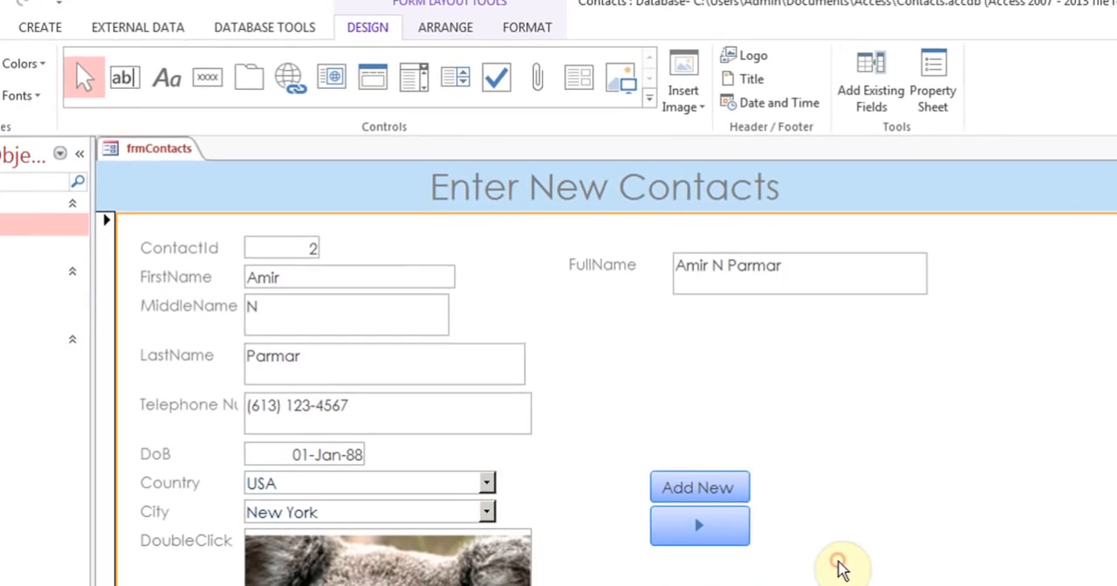
{"action": "left_click", "coordinate": [741, 474]}
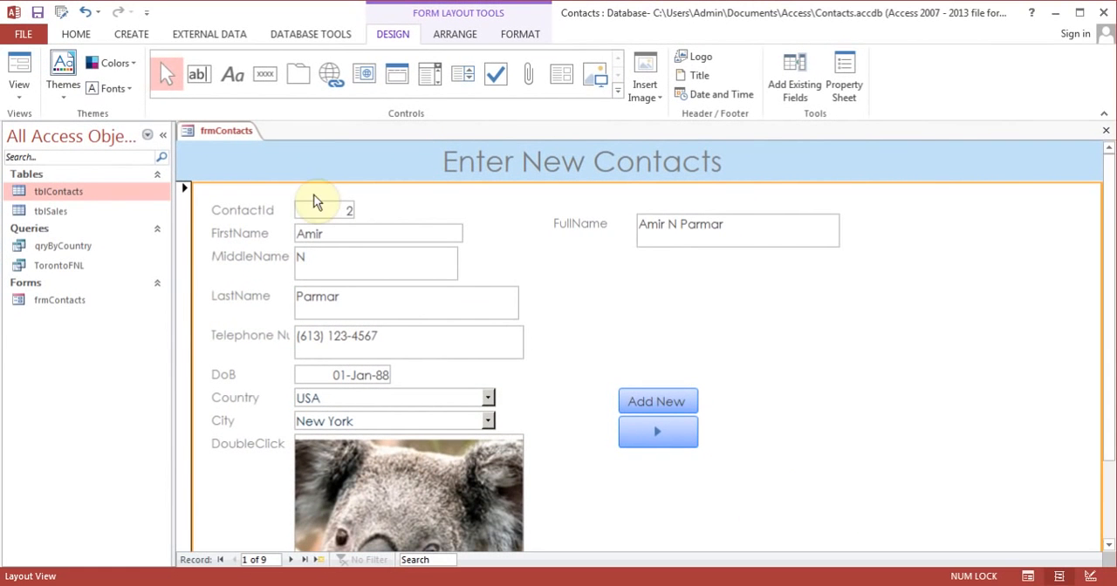
Step: Add a third command button above the other two with the Form Operations action Close Form and the text "Close Form"
{"action": "left_click", "coordinate": [265, 73]}
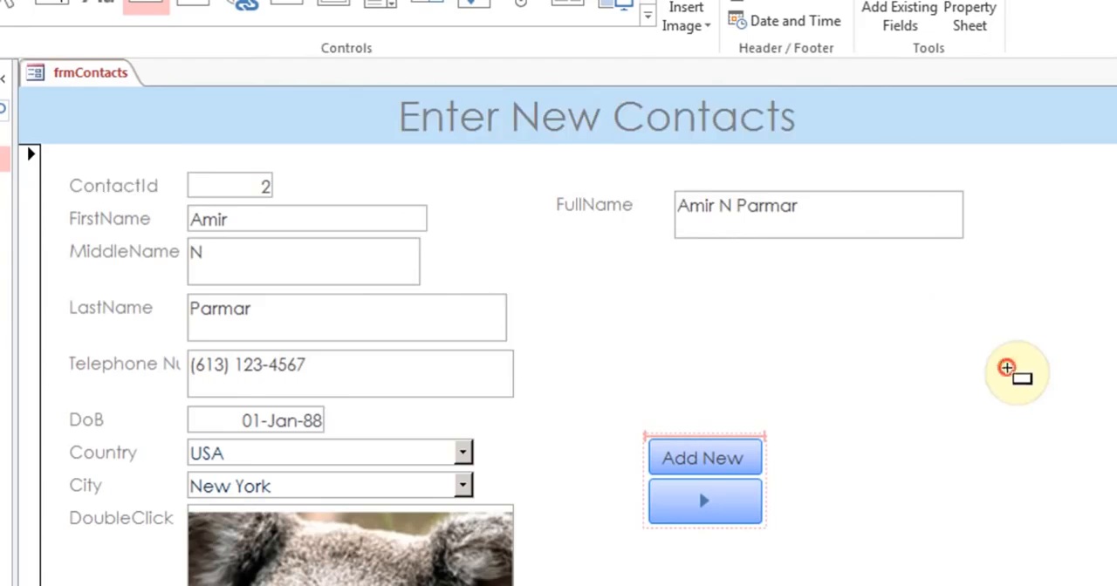
{"action": "left_click", "coordinate": [1006, 368]}
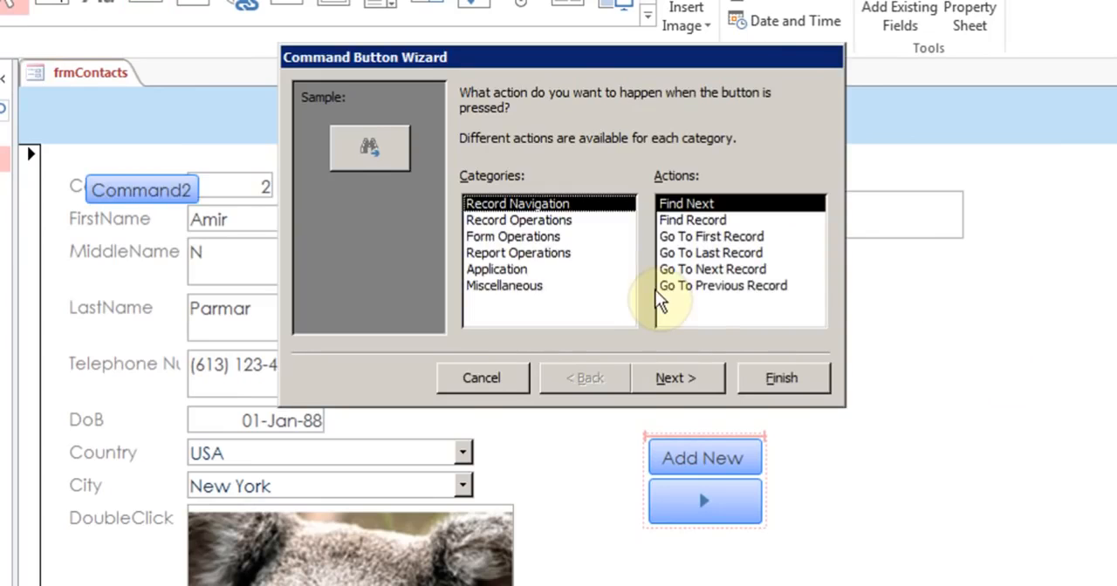
{"action": "left_click", "coordinate": [542, 238]}
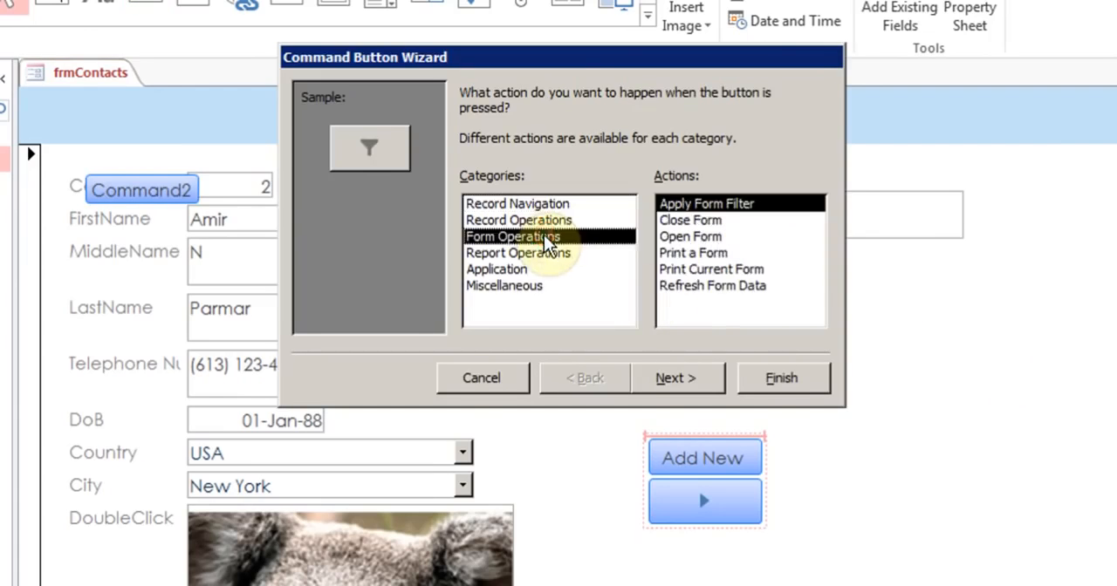
{"action": "left_click", "coordinate": [709, 222]}
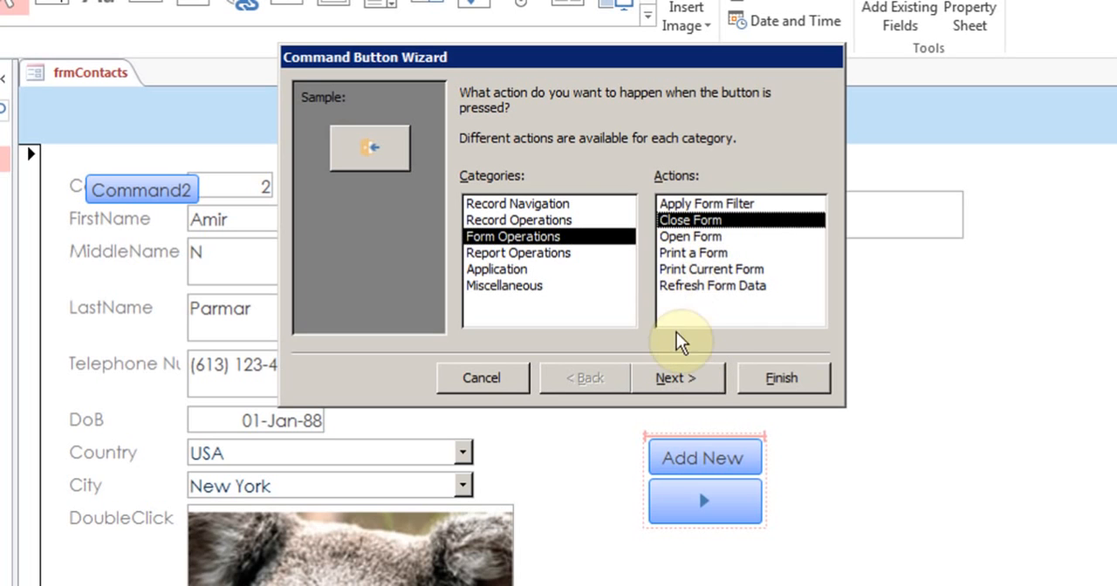
{"action": "left_click", "coordinate": [674, 384]}
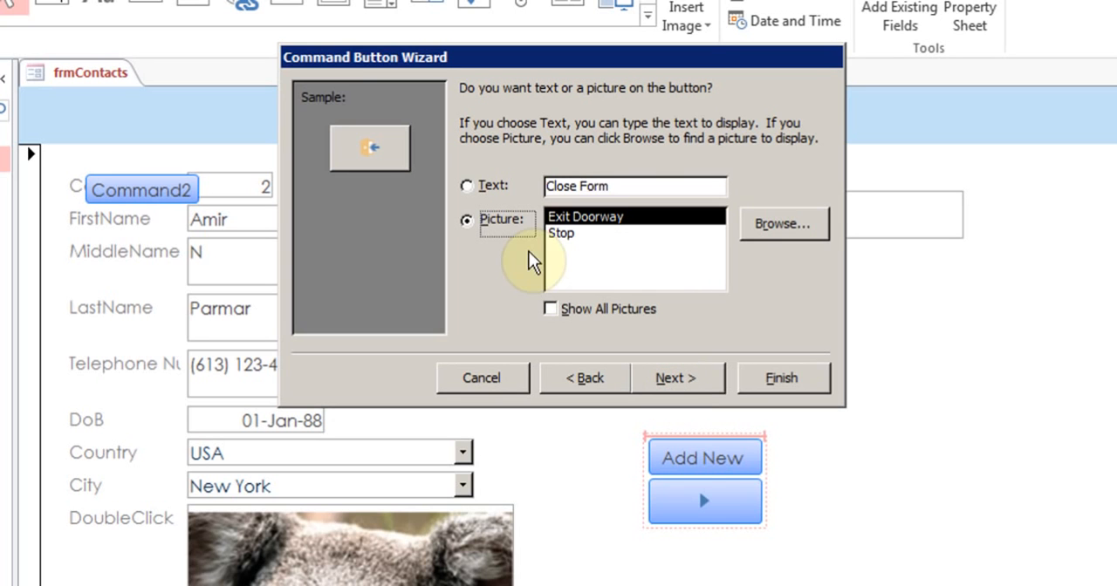
{"action": "left_click", "coordinate": [485, 190]}
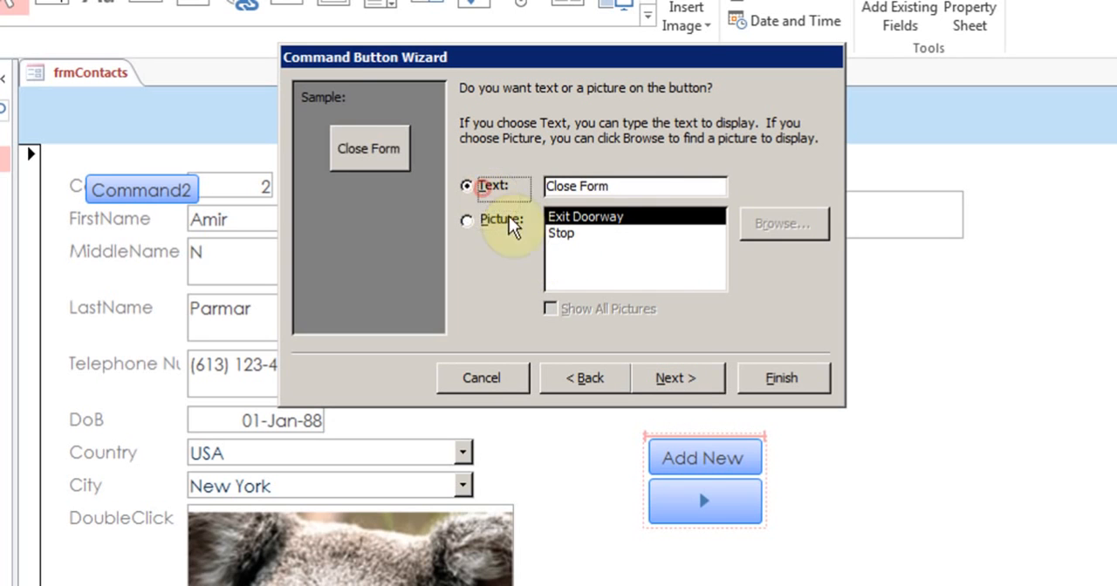
{"action": "left_click", "coordinate": [714, 377]}
{"action": "left_click", "coordinate": [794, 389]}
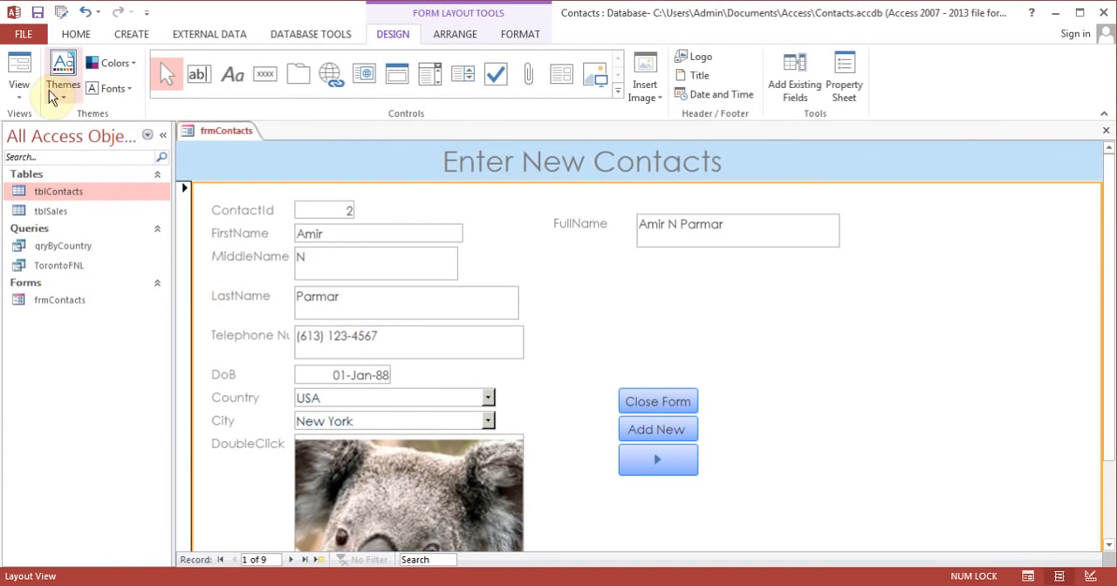
Step: In Form View, advance two records with the arrow button, and close the form with its Close Form button, saving the design changes
{"action": "left_click", "coordinate": [21, 68]}
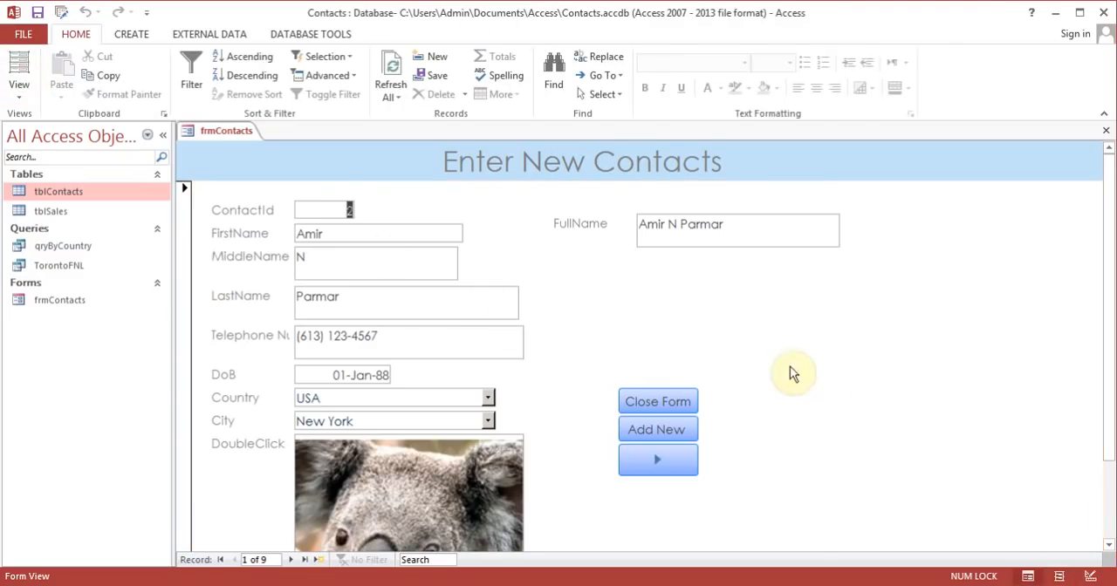
{"action": "left_click", "coordinate": [658, 465]}
{"action": "left_click", "coordinate": [659, 465]}
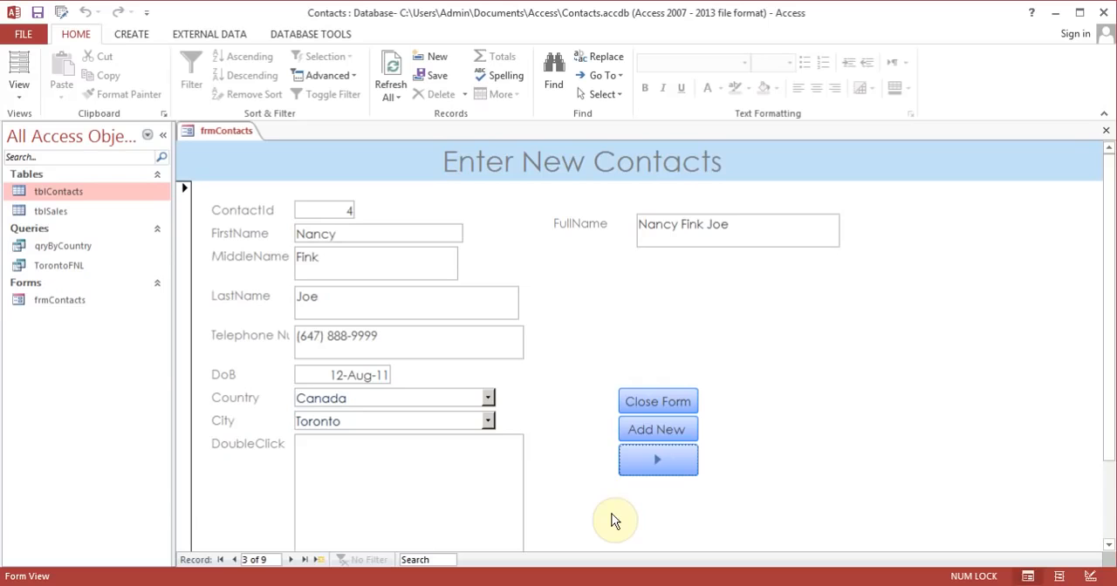
{"action": "left_click", "coordinate": [663, 402]}
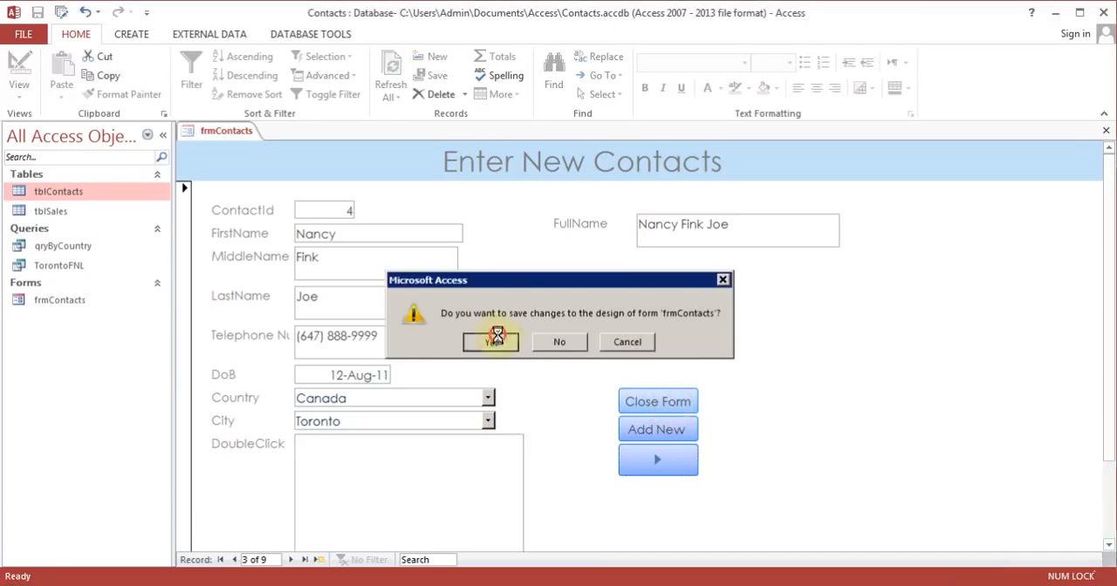
{"action": "left_click", "coordinate": [499, 341]}
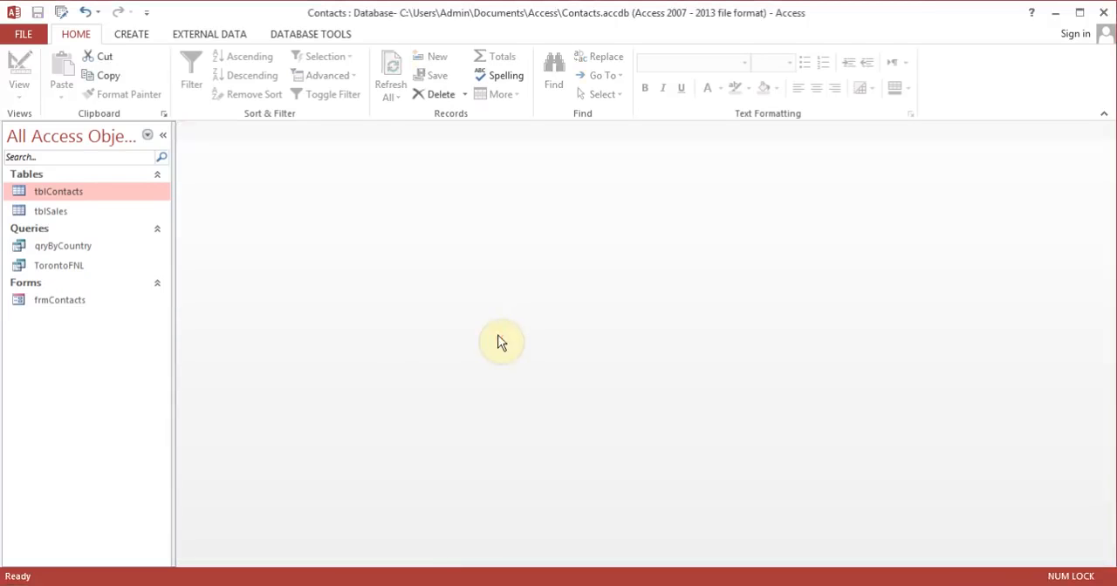
Step: Reopen frmContacts, add a new record with the contact's first, middle and last name using the Add New button, and close the form
{"action": "double_click", "coordinate": [62, 302]}
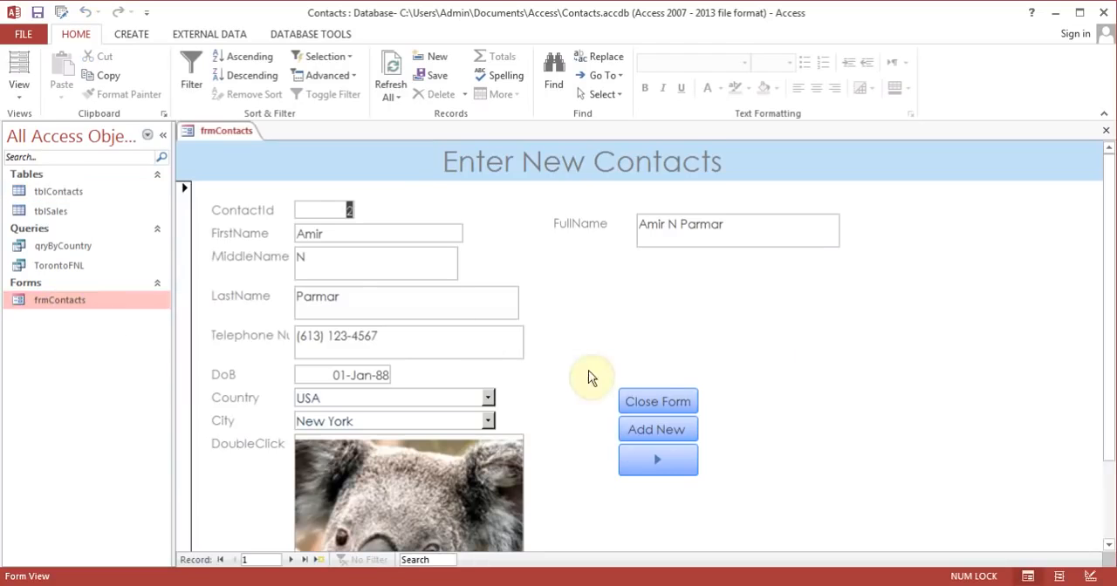
{"action": "left_click", "coordinate": [672, 430]}
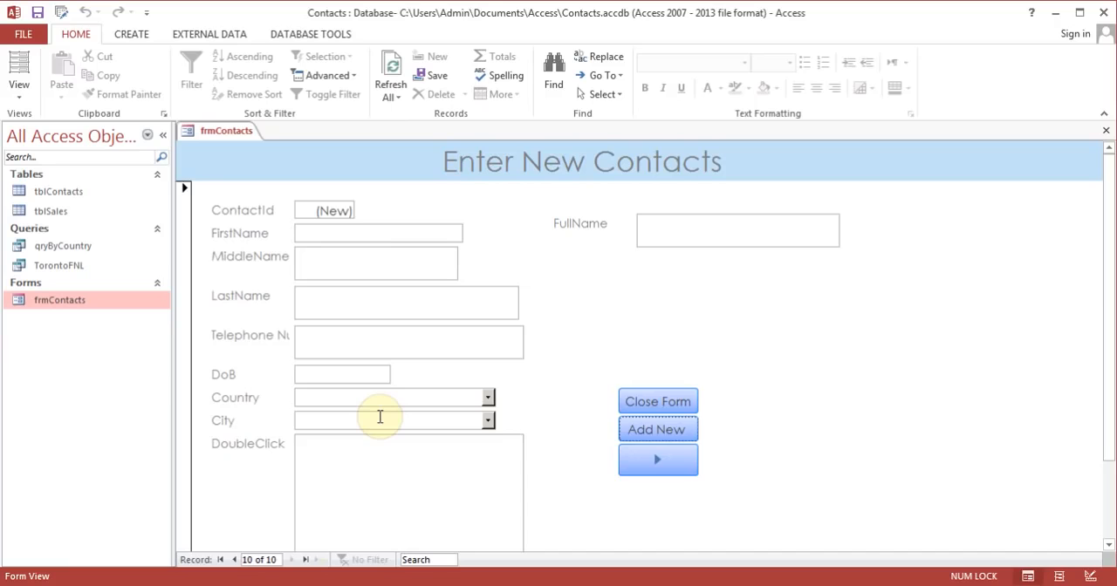
{"action": "left_click", "coordinate": [361, 236]}
{"action": "type", "text": "Test"}
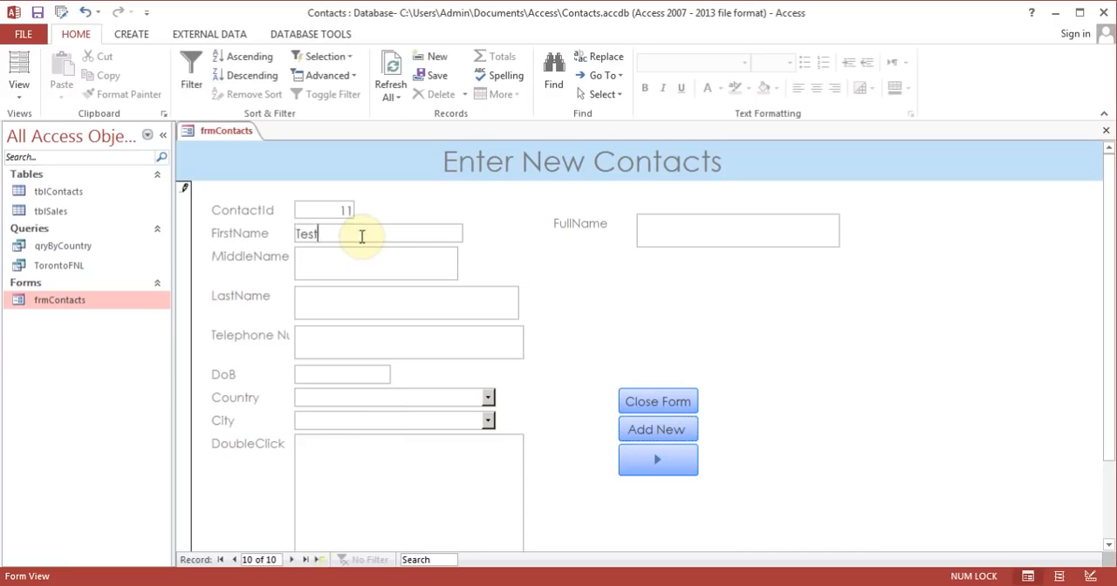
{"action": "key", "text": "Tab"}
{"action": "type", "text": "M"}
{"action": "key", "text": "Tab"}
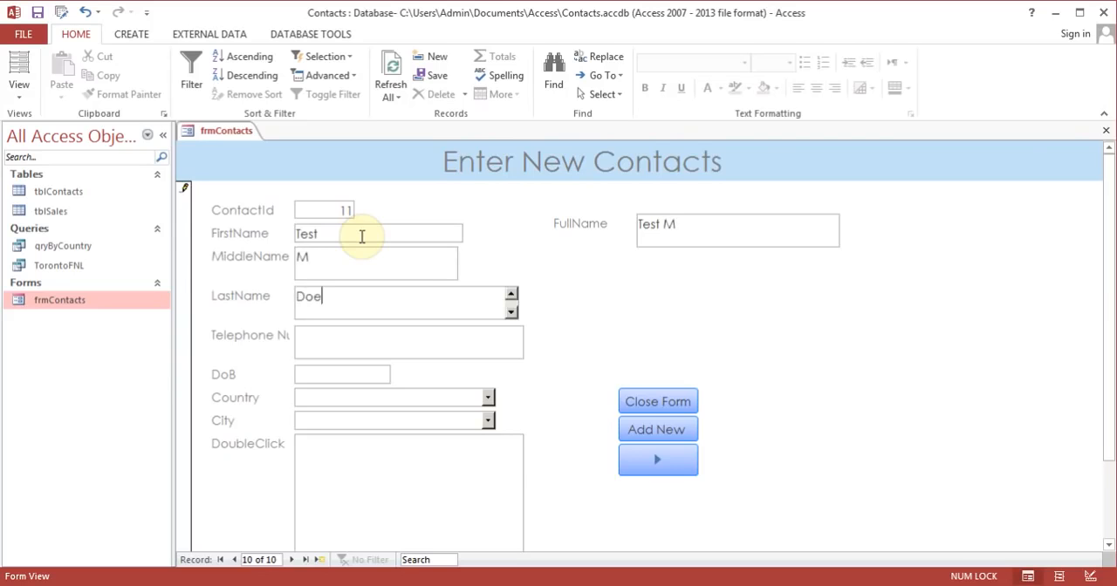
{"action": "left_click", "coordinate": [1107, 135]}
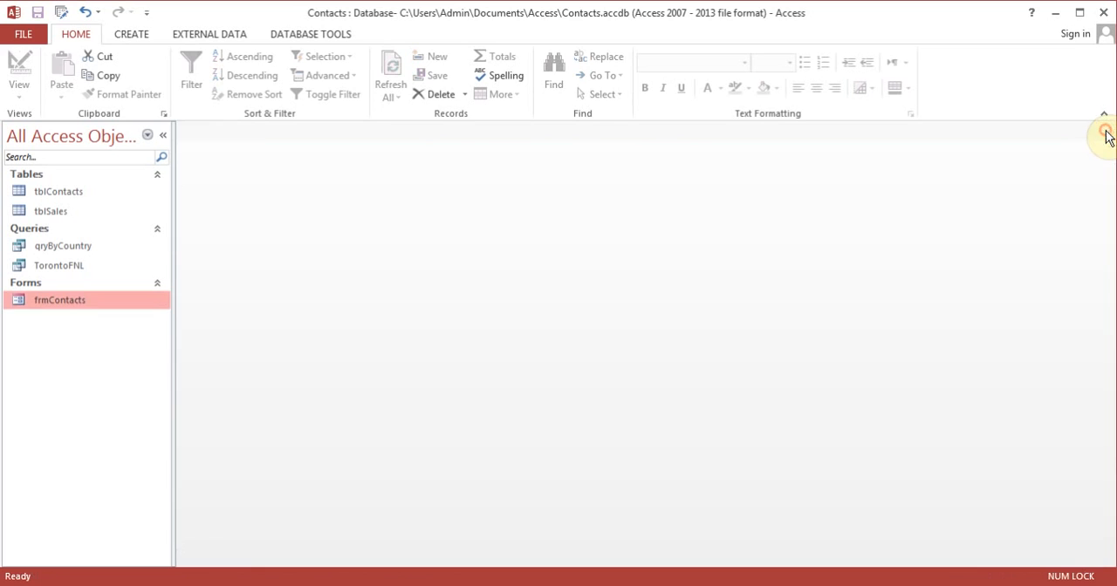
Step: Open tblContacts, check the newly added contact in the last row, and close the table
{"action": "double_click", "coordinate": [77, 200]}
{"action": "left_click", "coordinate": [315, 351]}
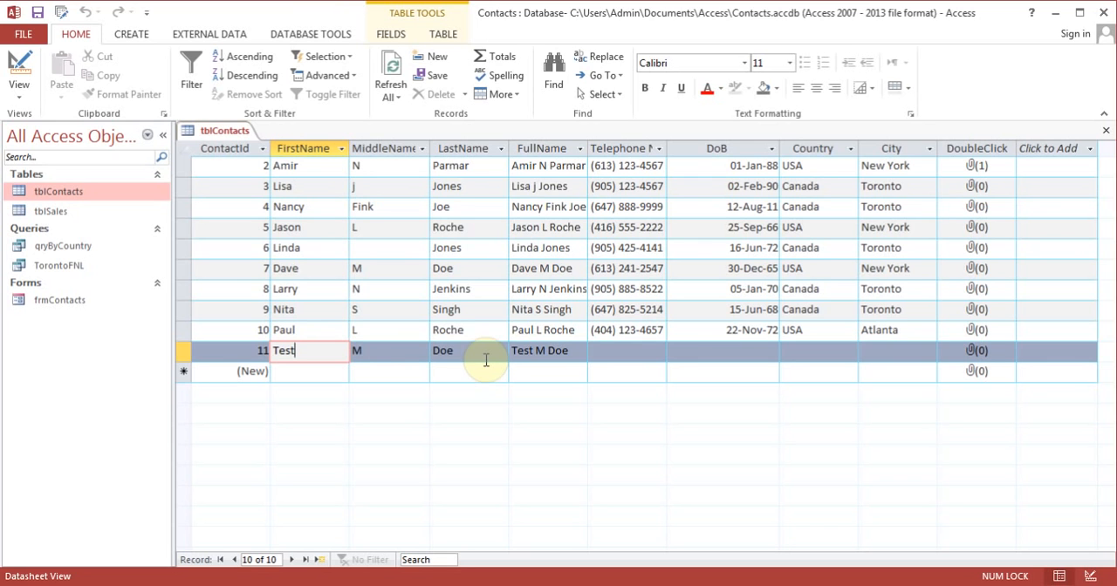
{"action": "left_click", "coordinate": [1106, 130]}
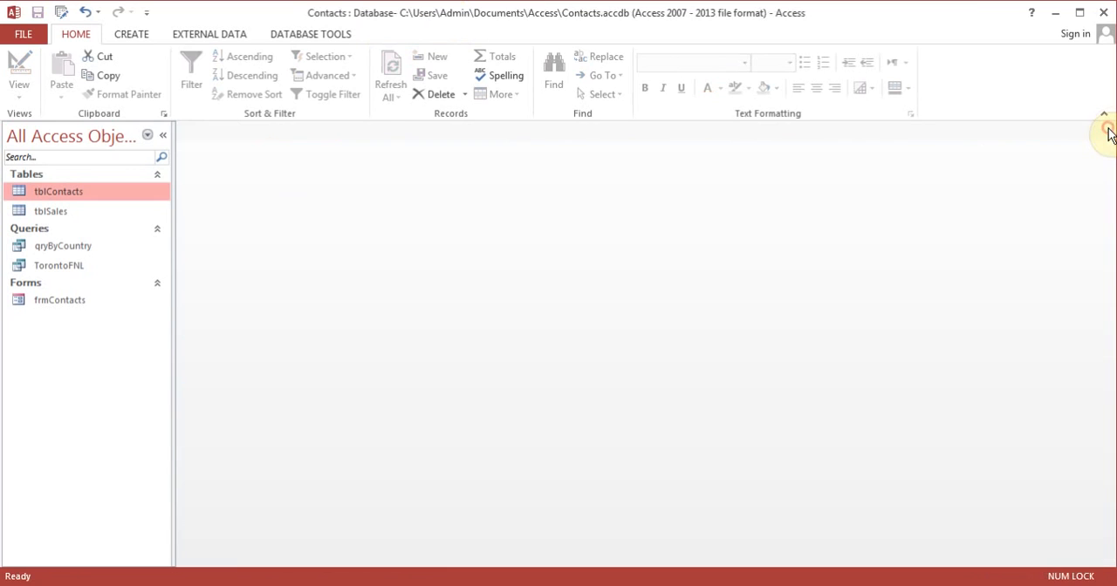
Step: Open frmContacts in Design View and delete the Close Form, Add New and next-record command buttons
{"action": "double_click", "coordinate": [81, 302]}
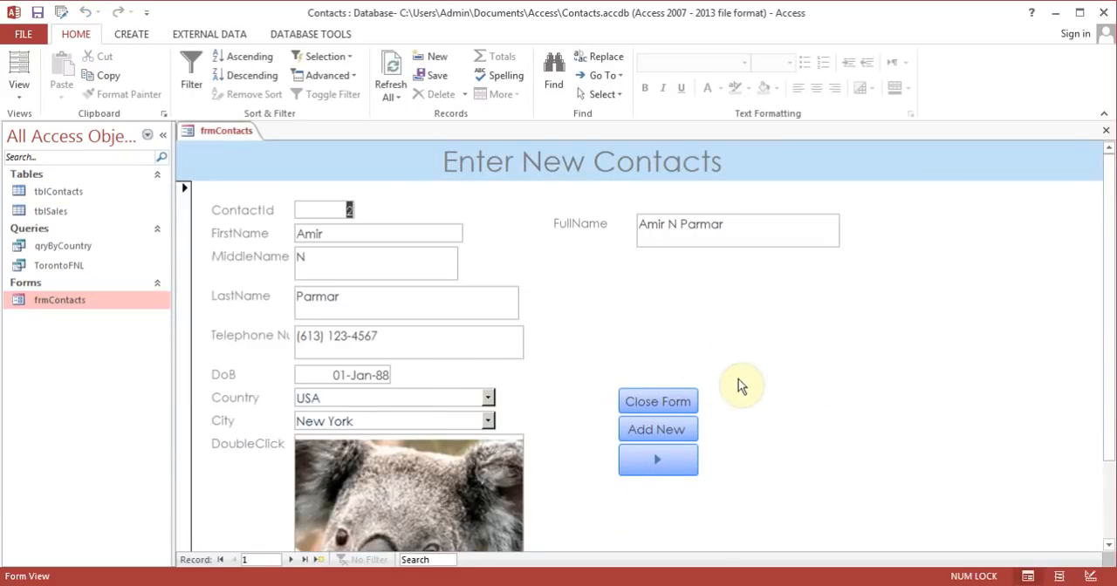
{"action": "left_click", "coordinate": [23, 103]}
{"action": "left_click", "coordinate": [59, 197]}
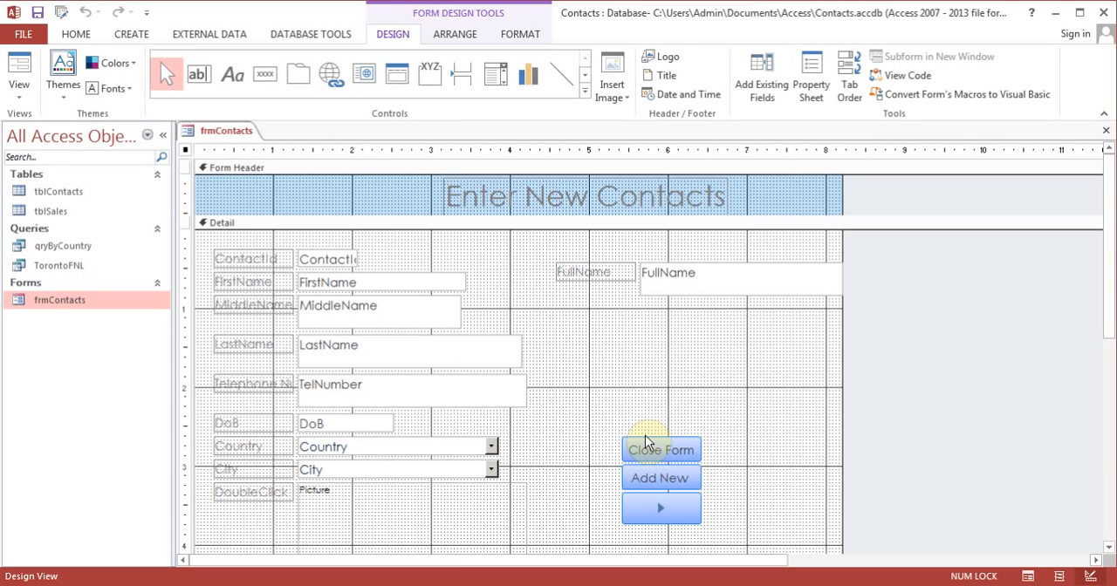
{"action": "left_click", "coordinate": [653, 449]}
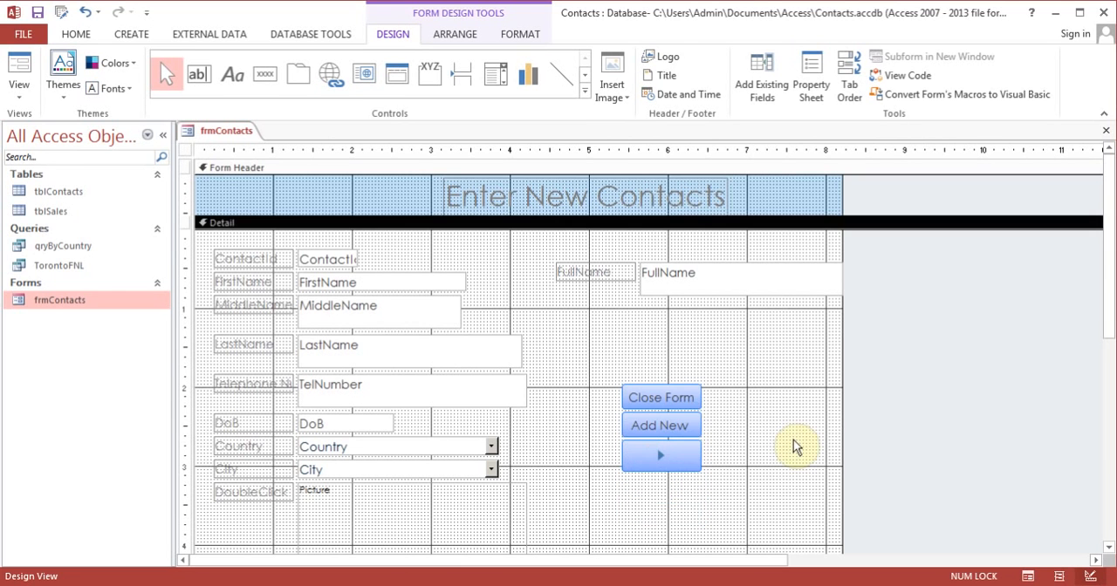
{"action": "left_click", "coordinate": [682, 401]}
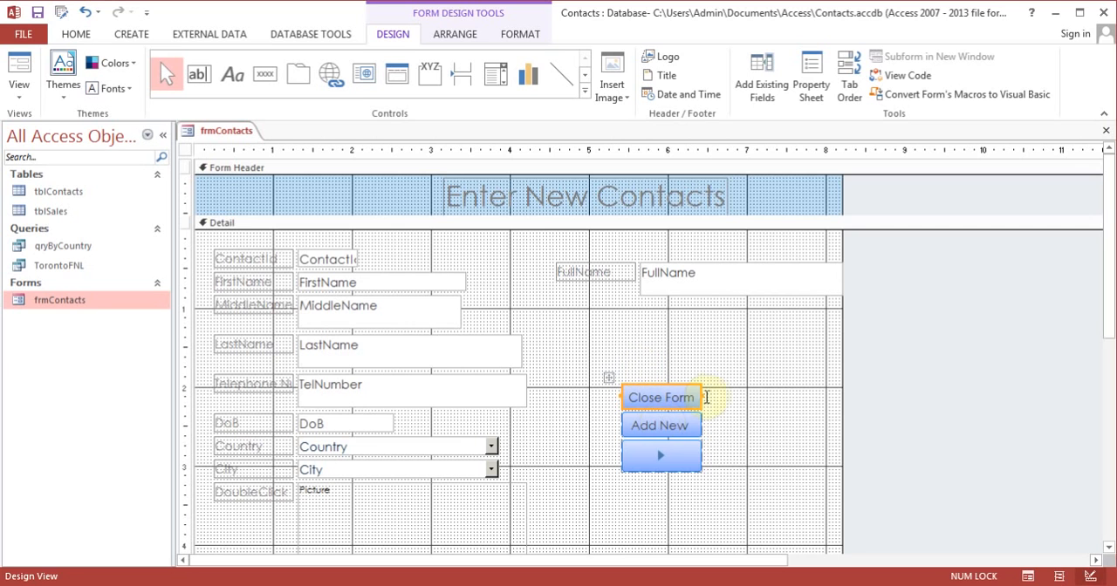
{"action": "key", "text": "Delete"}
{"action": "left_click", "coordinate": [692, 397]}
{"action": "key", "text": "Delete"}
{"action": "left_click", "coordinate": [692, 397]}
{"action": "key", "text": "Delete"}
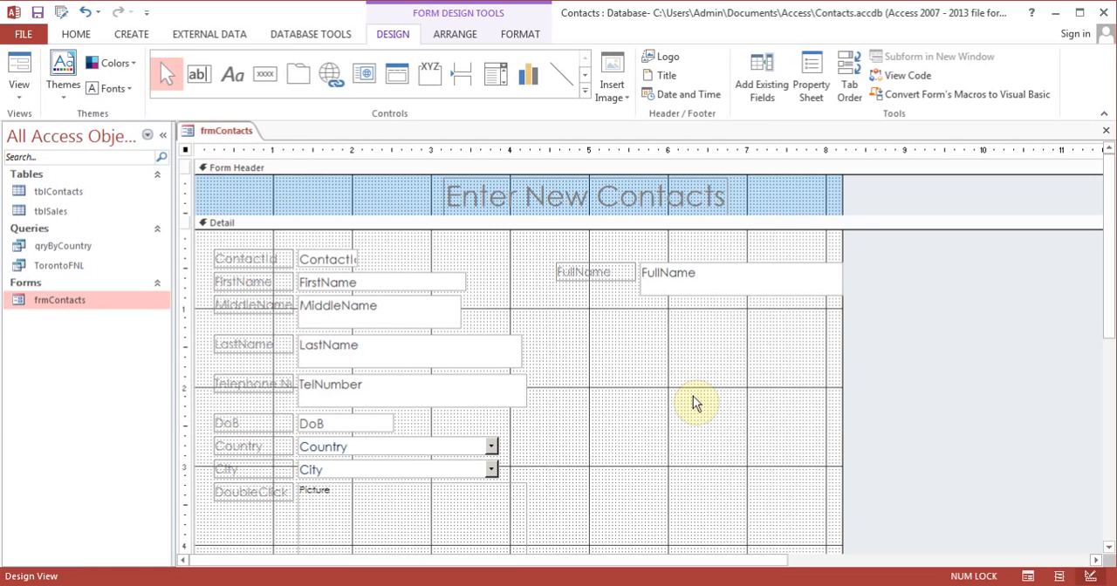
Step: Add a command button below FullName with the Record Navigation action Go To Next Record and the Go To Next picture
{"action": "left_click", "coordinate": [266, 75]}
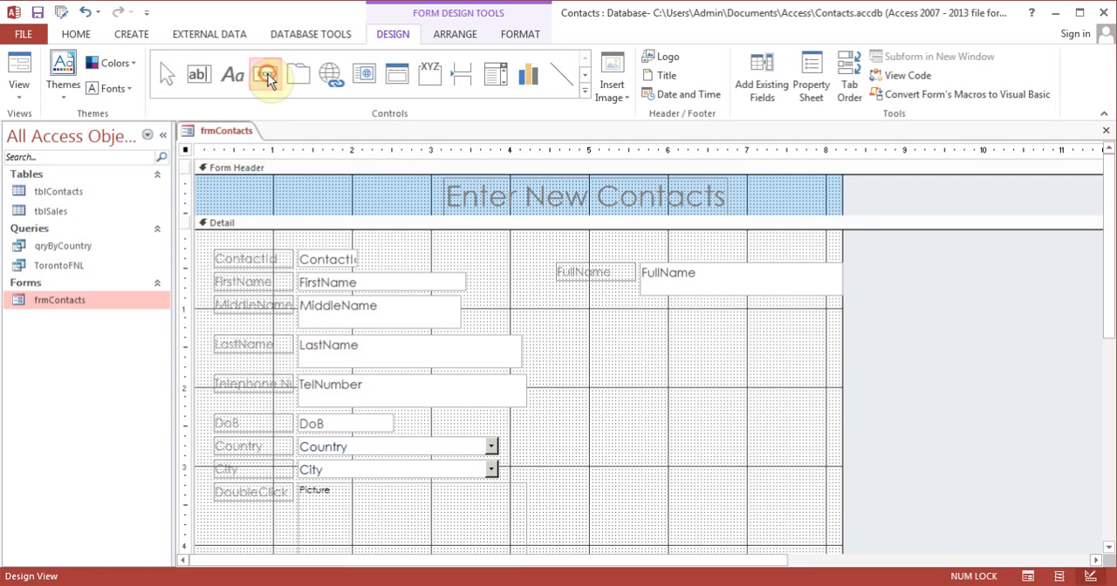
{"action": "left_click_drag", "start_coordinate": [605, 358], "coordinate": [670, 386]}
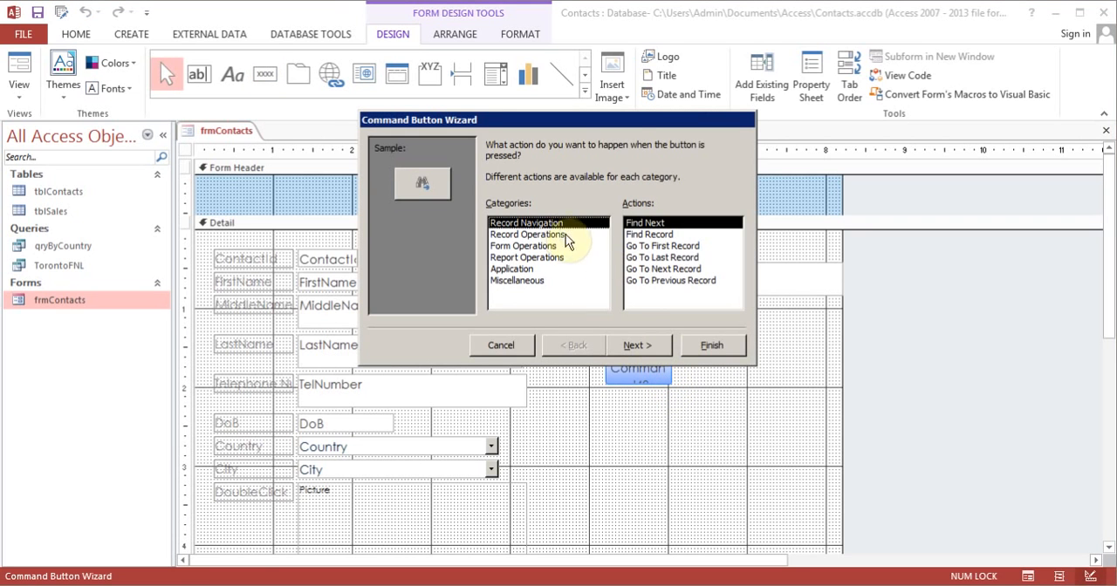
{"action": "left_click", "coordinate": [654, 268]}
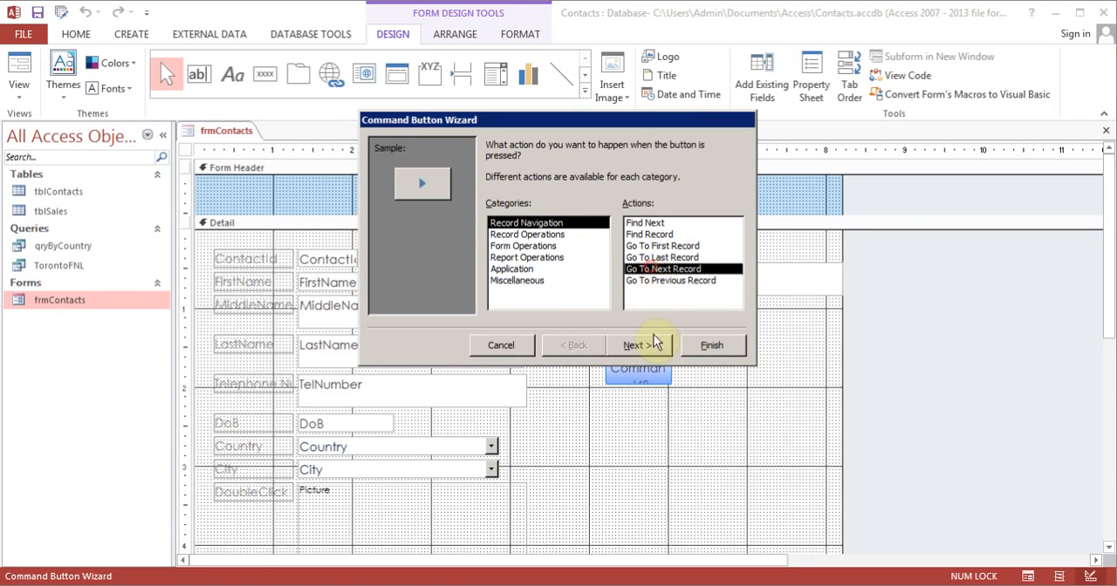
{"action": "left_click", "coordinate": [654, 343]}
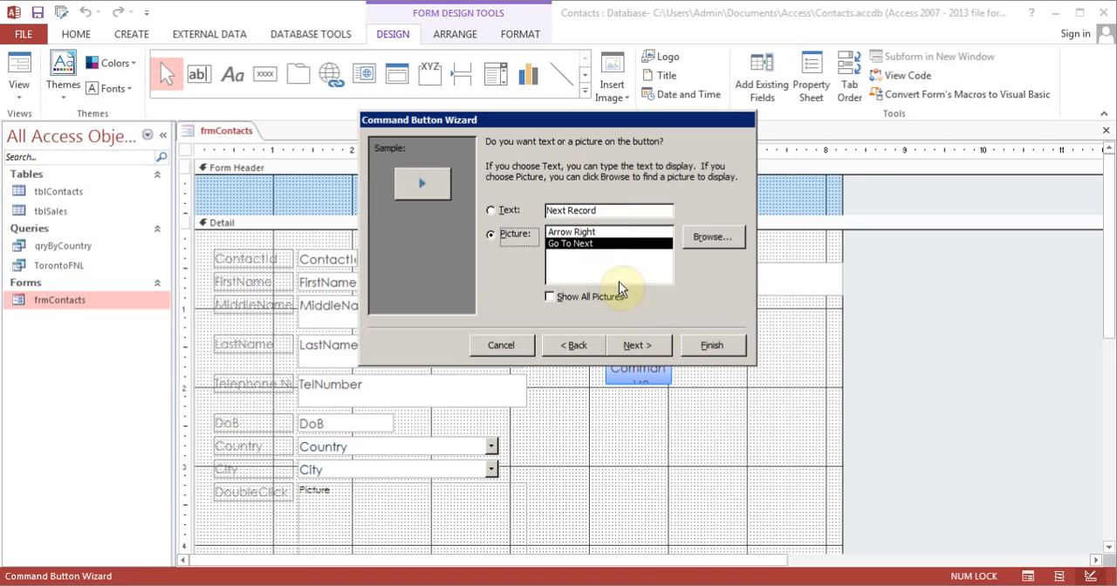
{"action": "left_click", "coordinate": [635, 345]}
{"action": "left_click", "coordinate": [713, 346]}
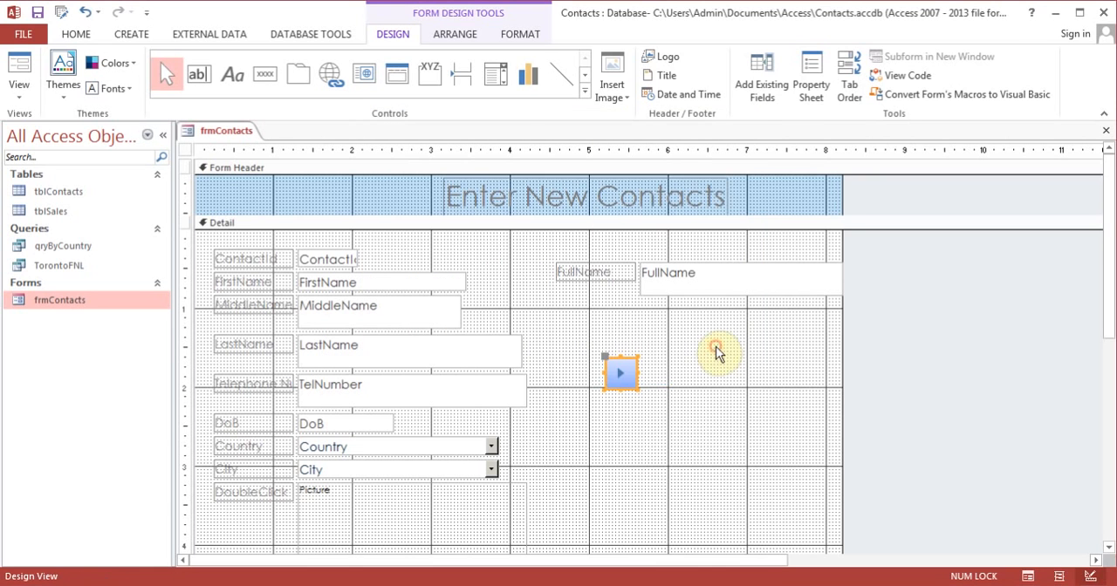
Step: Move the next-record button down to the level of the DoB field
{"action": "left_click", "coordinate": [640, 448]}
{"action": "left_click", "coordinate": [616, 366]}
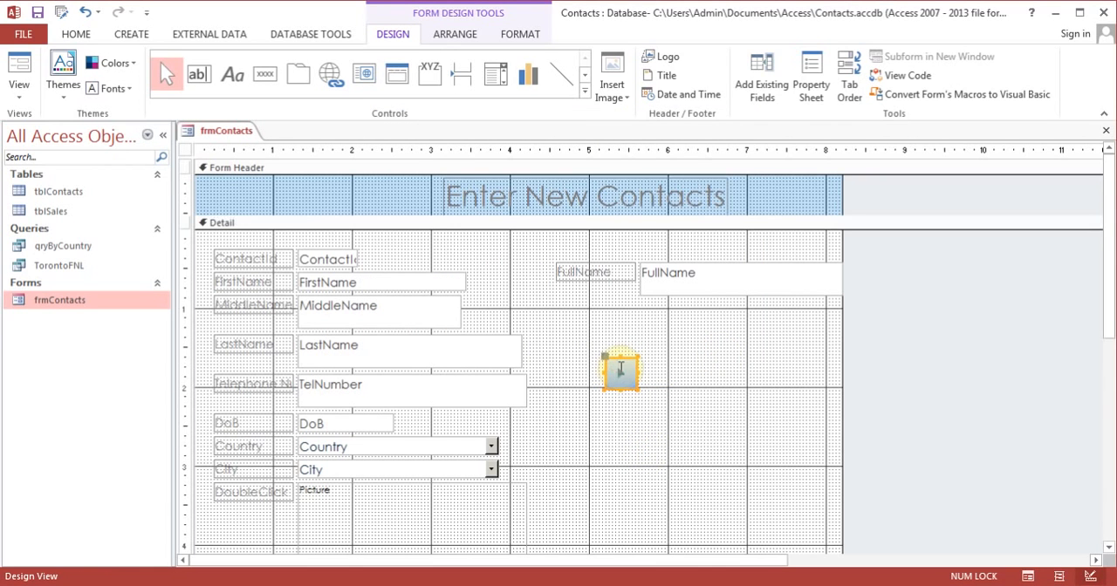
{"action": "left_click_drag", "start_coordinate": [625, 361], "coordinate": [609, 413]}
{"action": "left_click", "coordinate": [668, 378]}
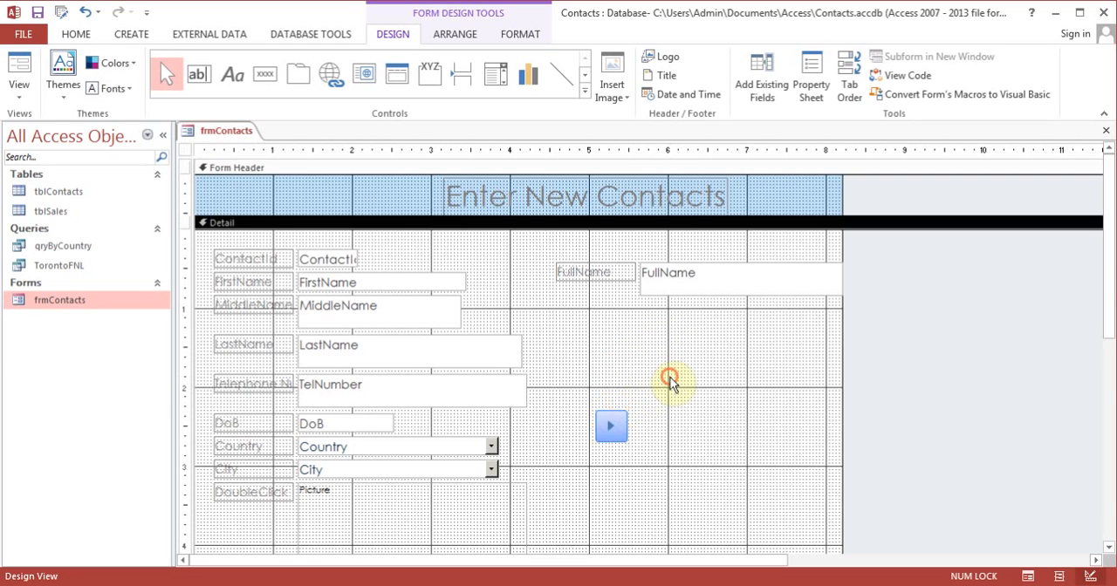
Step: Add a command button beside the next-record button with the action Go To Previous Record, keeping the default picture and name
{"action": "left_click", "coordinate": [257, 81]}
{"action": "left_click_drag", "start_coordinate": [665, 414], "coordinate": [695, 439]}
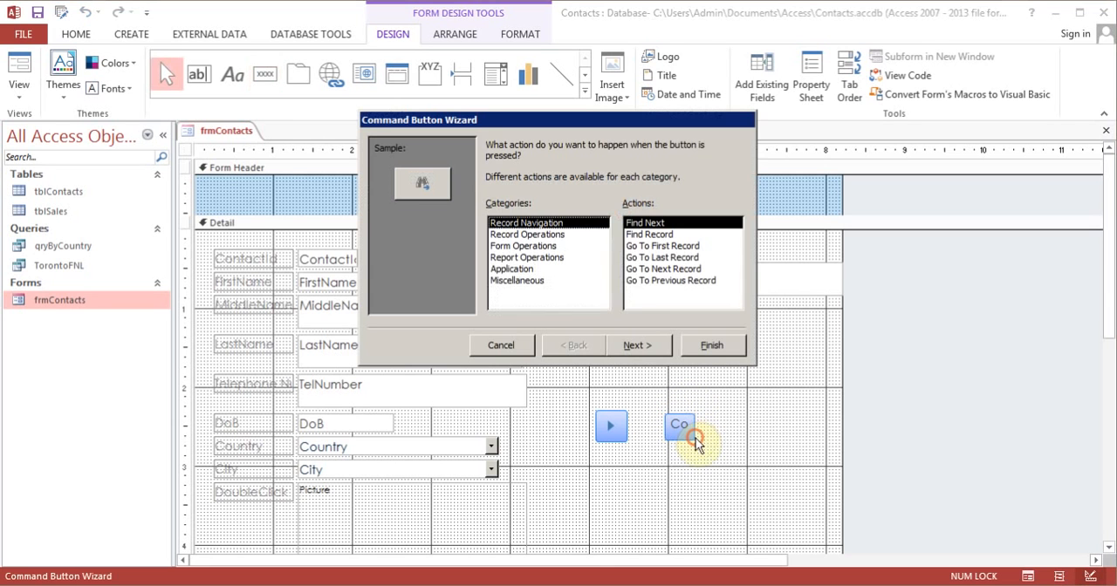
{"action": "left_click", "coordinate": [668, 280]}
{"action": "left_click", "coordinate": [646, 346]}
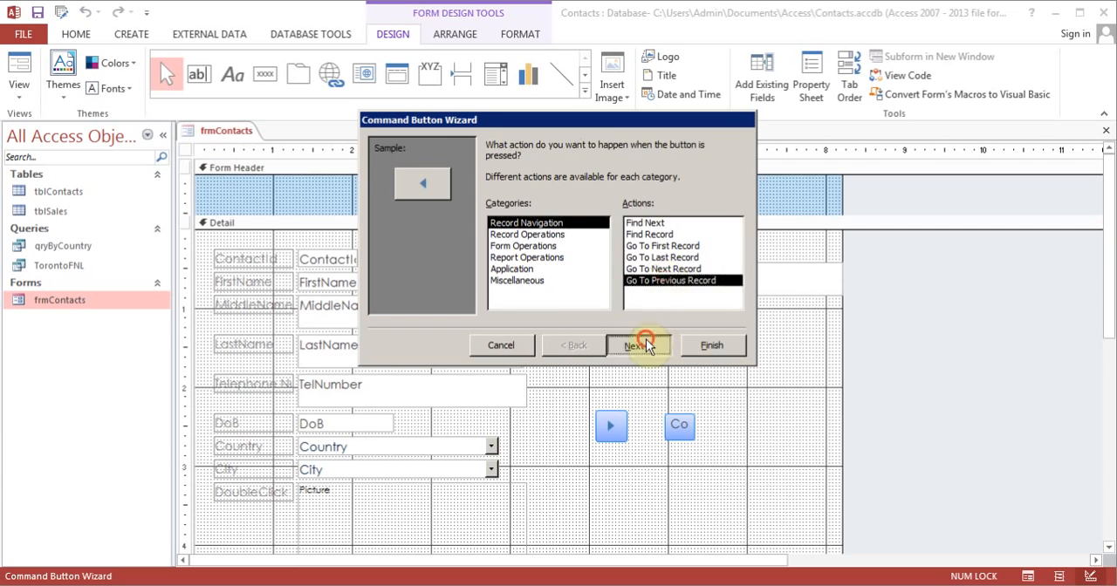
{"action": "left_click", "coordinate": [637, 345]}
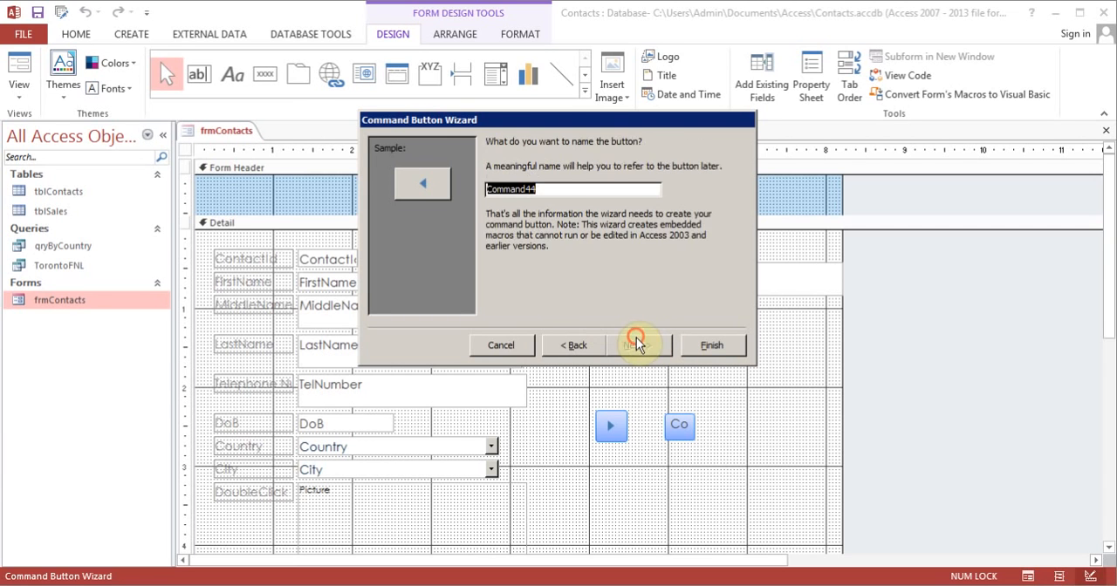
{"action": "left_click", "coordinate": [703, 345]}
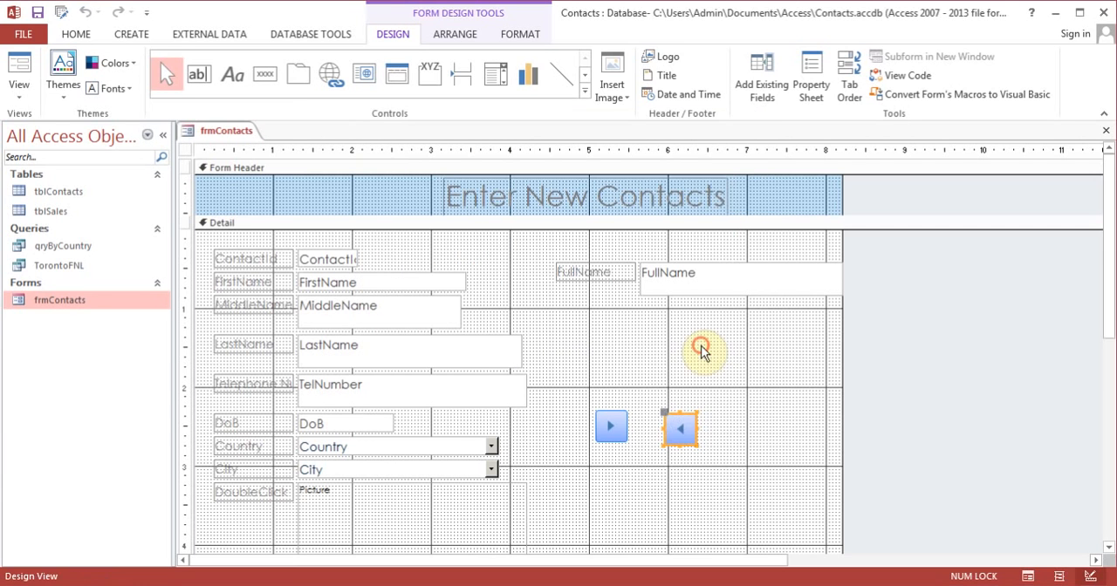
Step: Shift the previous-record button slightly so it lines up level with the next-record button
{"action": "left_click", "coordinate": [646, 498]}
{"action": "left_click", "coordinate": [679, 431]}
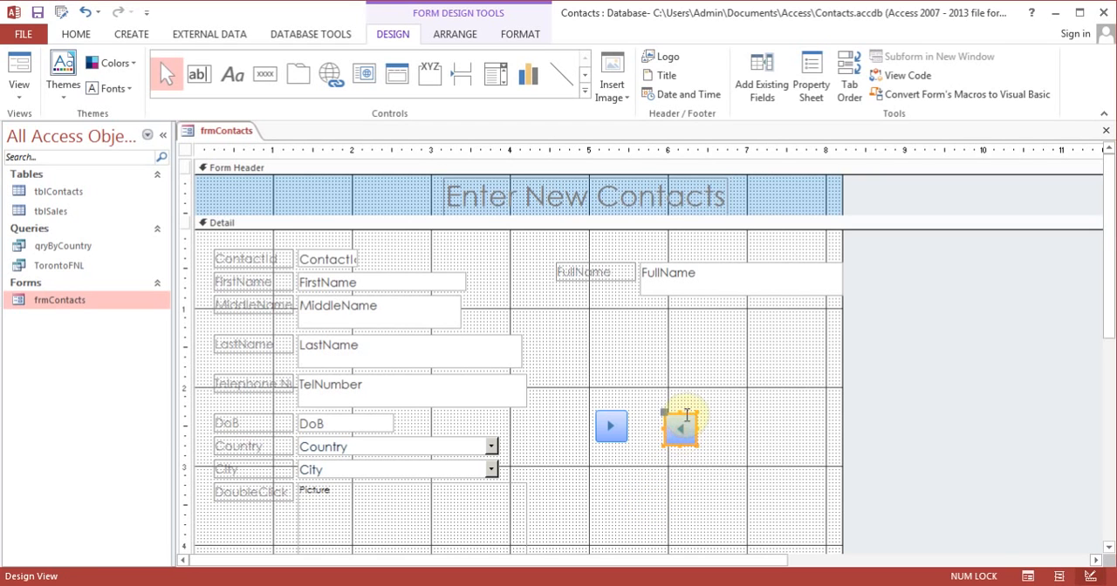
{"action": "left_click_drag", "start_coordinate": [686, 415], "coordinate": [678, 410]}
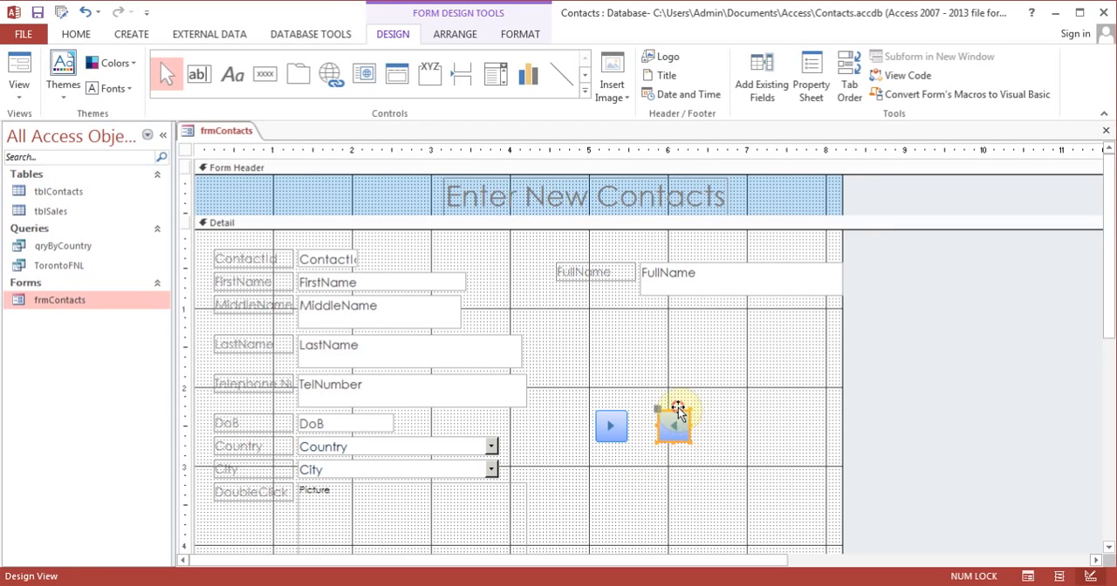
{"action": "left_click", "coordinate": [722, 450]}
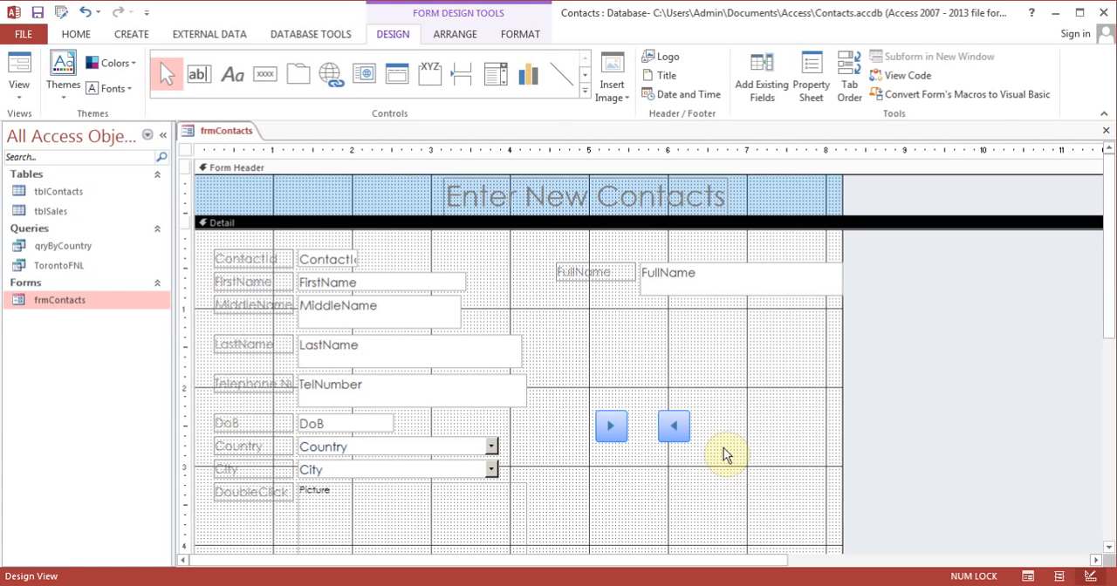
Step: Add a command button below the arrow buttons with the Record Operations action Add New Record and the text "Add Record"
{"action": "left_click", "coordinate": [262, 74]}
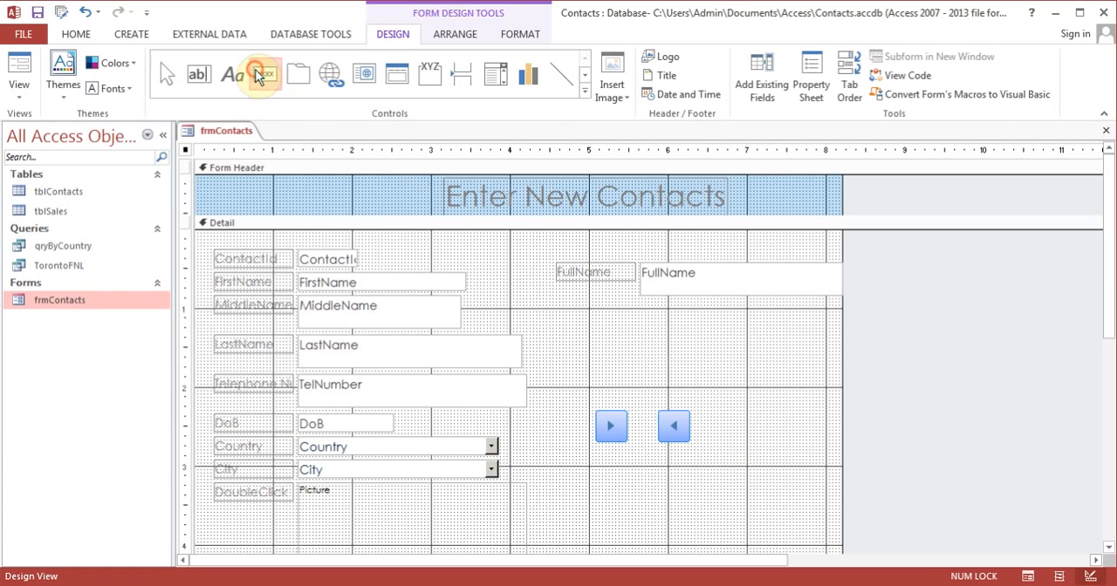
{"action": "left_click_drag", "start_coordinate": [606, 468], "coordinate": [706, 506]}
{"action": "left_click", "coordinate": [563, 235]}
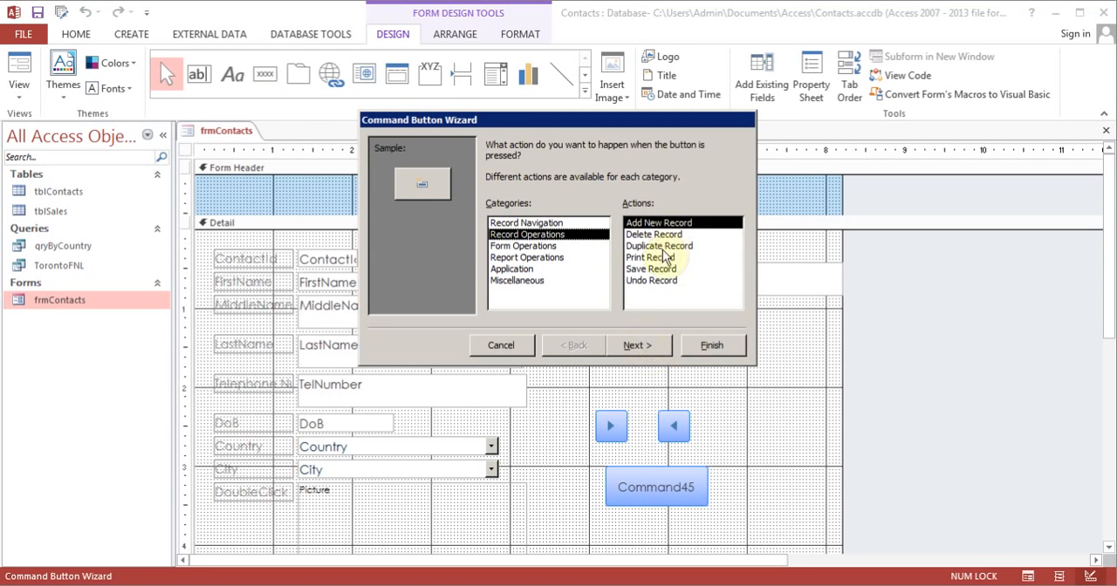
{"action": "left_click", "coordinate": [640, 346]}
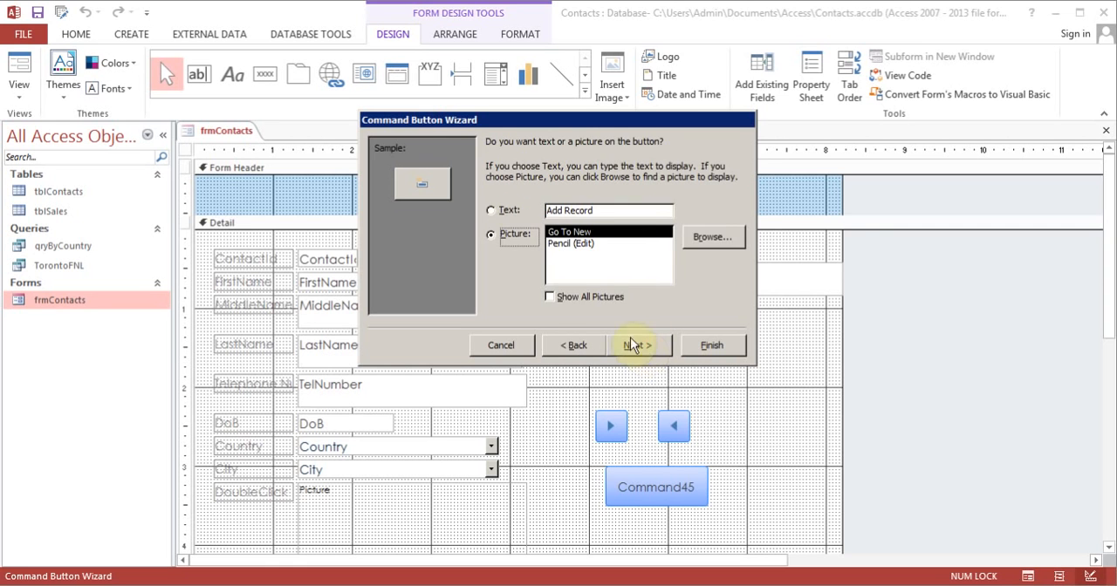
{"action": "left_click", "coordinate": [493, 210]}
{"action": "left_click", "coordinate": [626, 342]}
{"action": "left_click", "coordinate": [717, 345]}
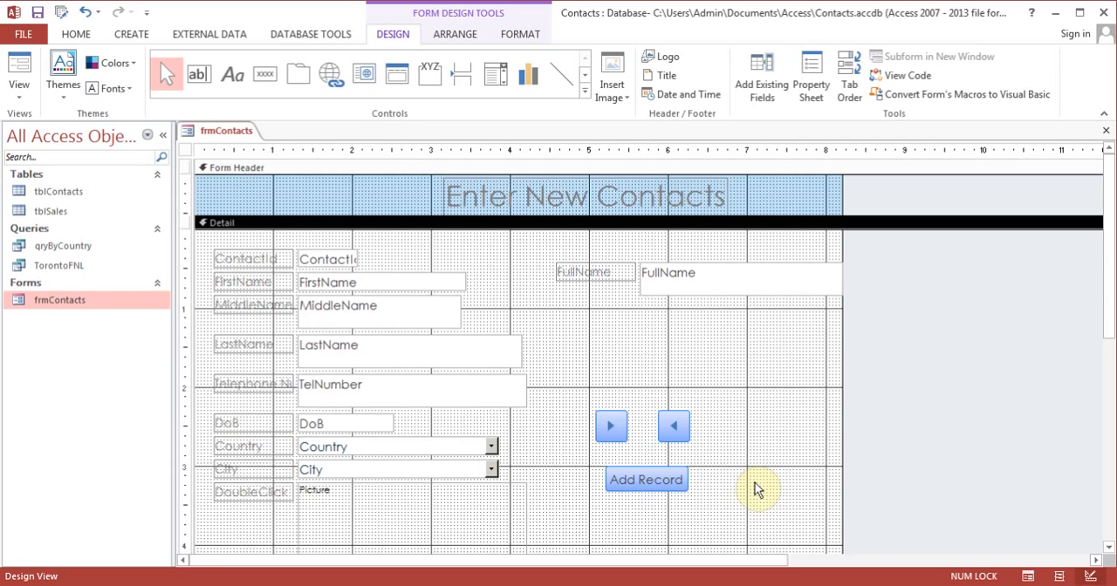
Step: Test the next-record and previous-record buttons in Form View and return to Design View
{"action": "left_click", "coordinate": [20, 68]}
{"action": "left_click", "coordinate": [608, 377]}
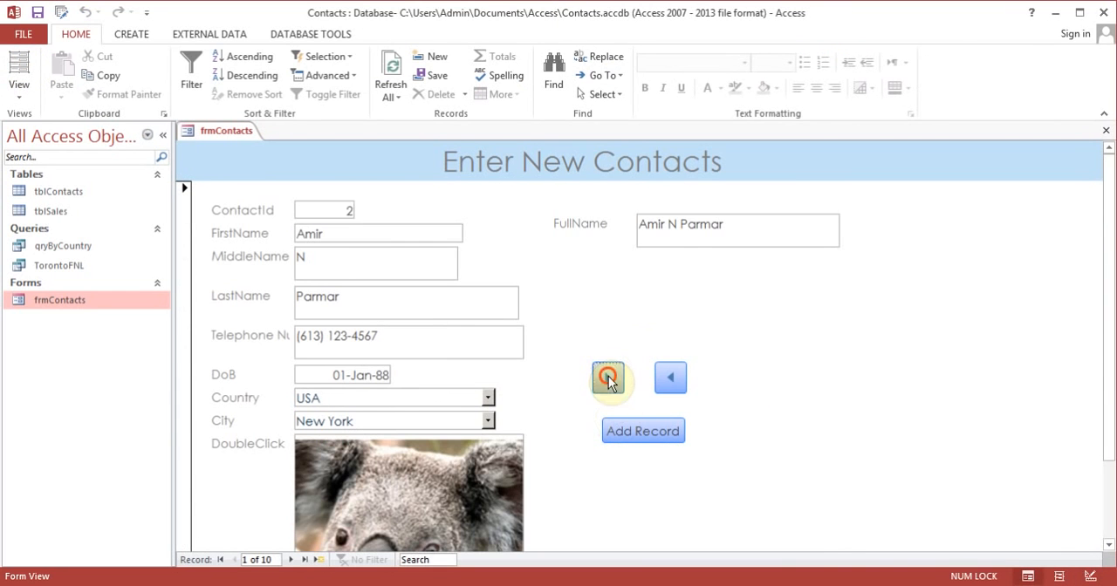
{"action": "left_click", "coordinate": [671, 378]}
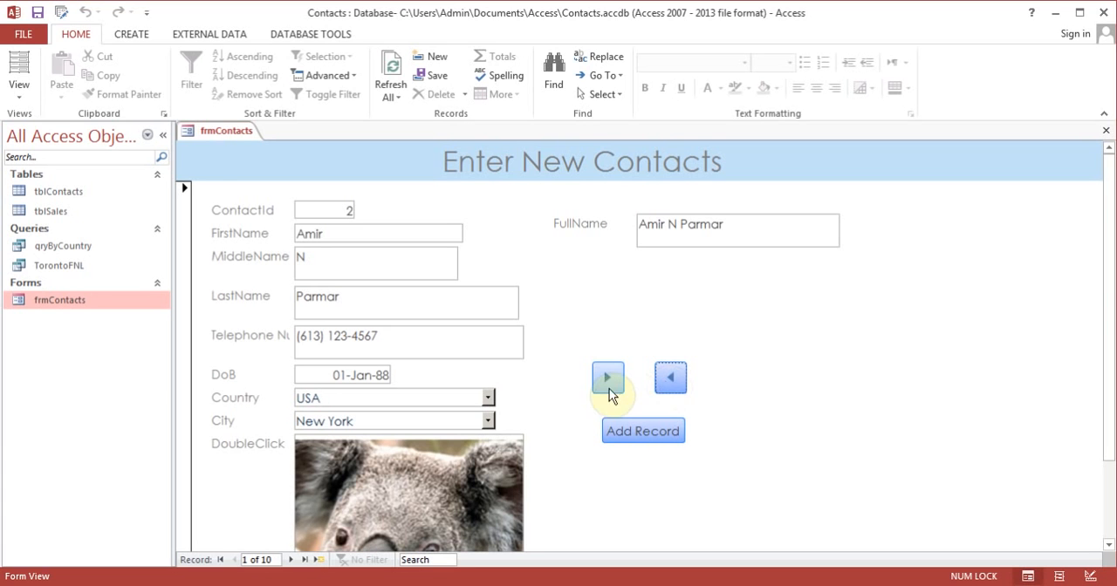
{"action": "left_click", "coordinate": [18, 87]}
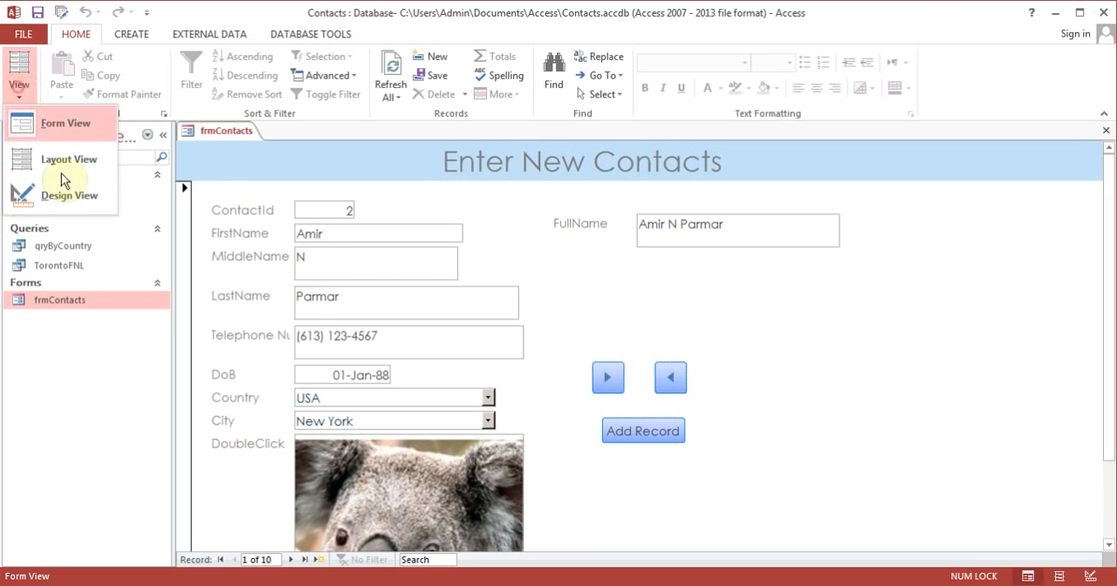
{"action": "left_click", "coordinate": [72, 203]}
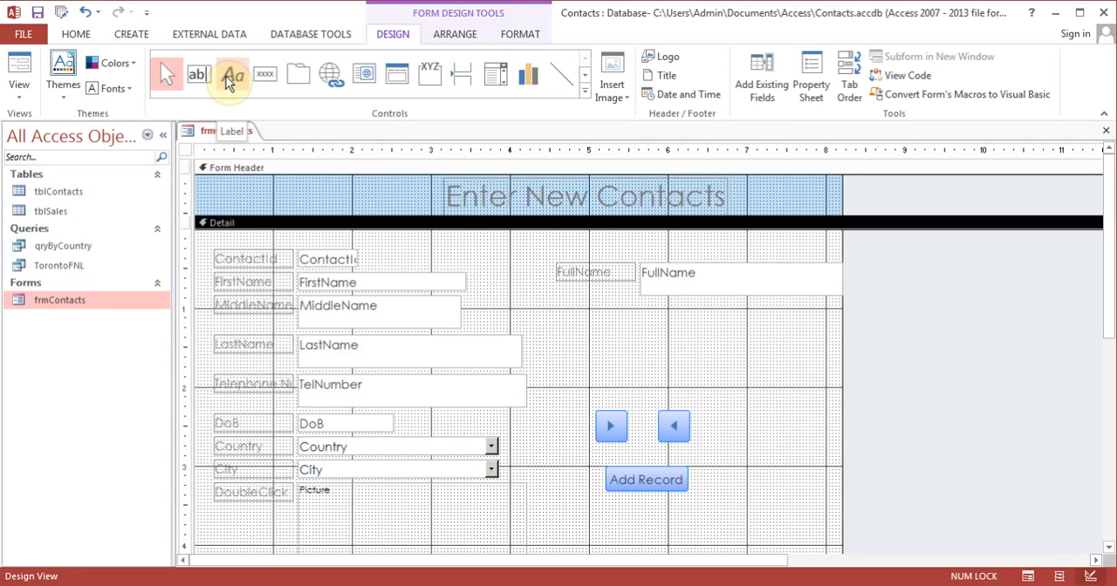
Step: Place an unbound text box below the FullName field, and delete it
{"action": "left_click", "coordinate": [199, 73]}
{"action": "left_click_drag", "start_coordinate": [651, 318], "coordinate": [754, 356]}
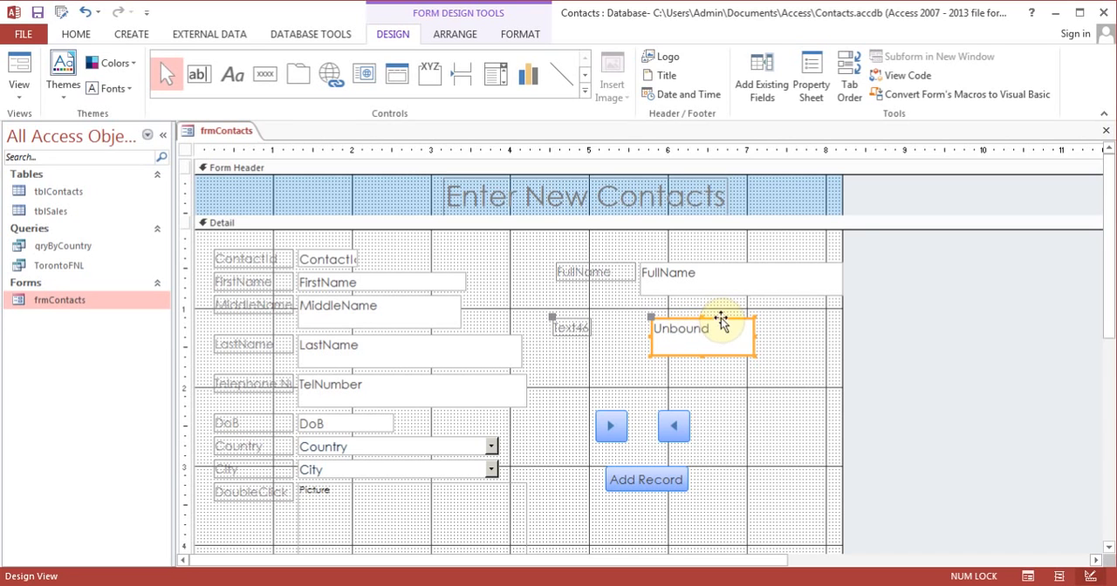
{"action": "key", "text": "Delete"}
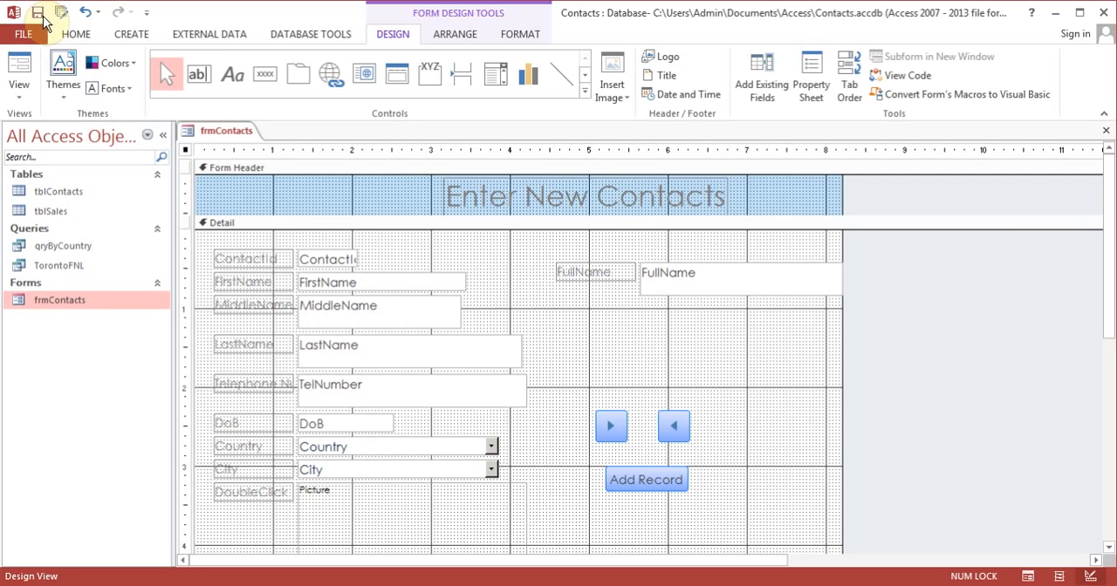
Step: Close frmContacts, add a Short Text field named Sex to tblContacts in Design View, and close the table with the change saved
{"action": "left_click", "coordinate": [1106, 130]}
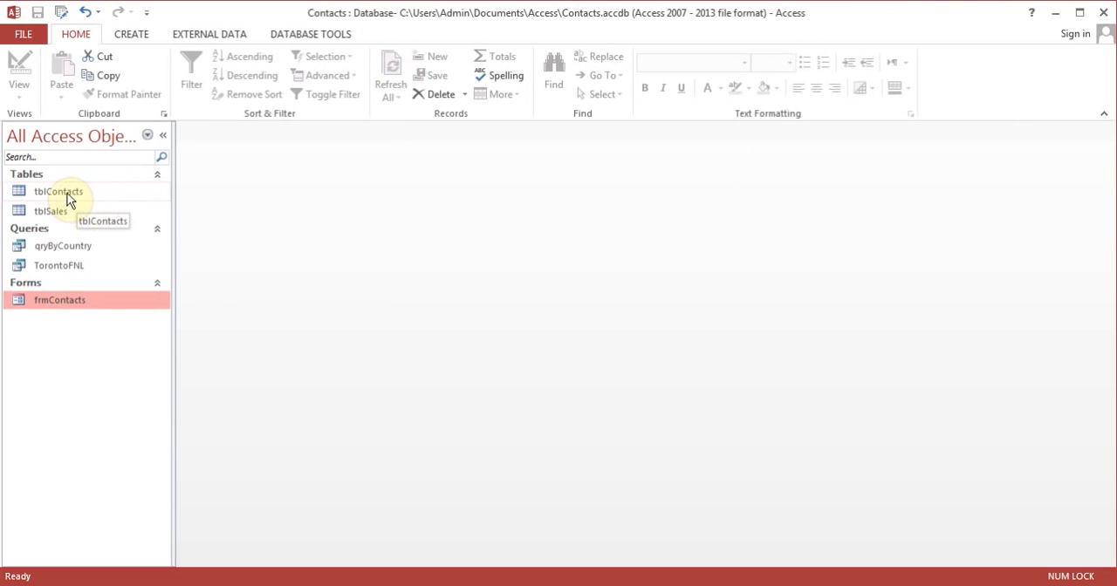
{"action": "right_click", "coordinate": [69, 193]}
{"action": "left_click", "coordinate": [122, 223]}
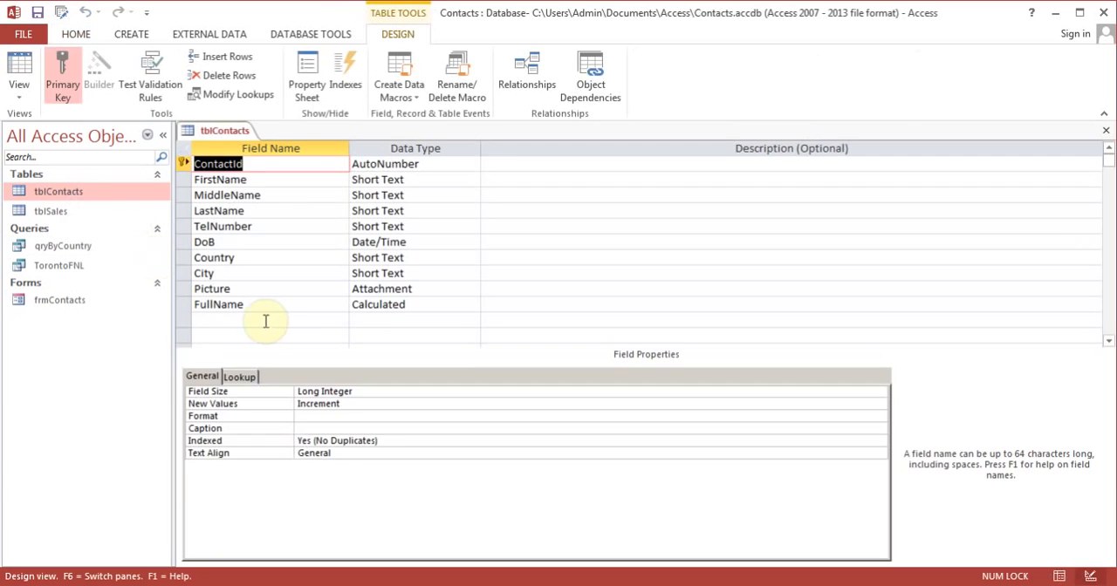
{"action": "left_click", "coordinate": [268, 322]}
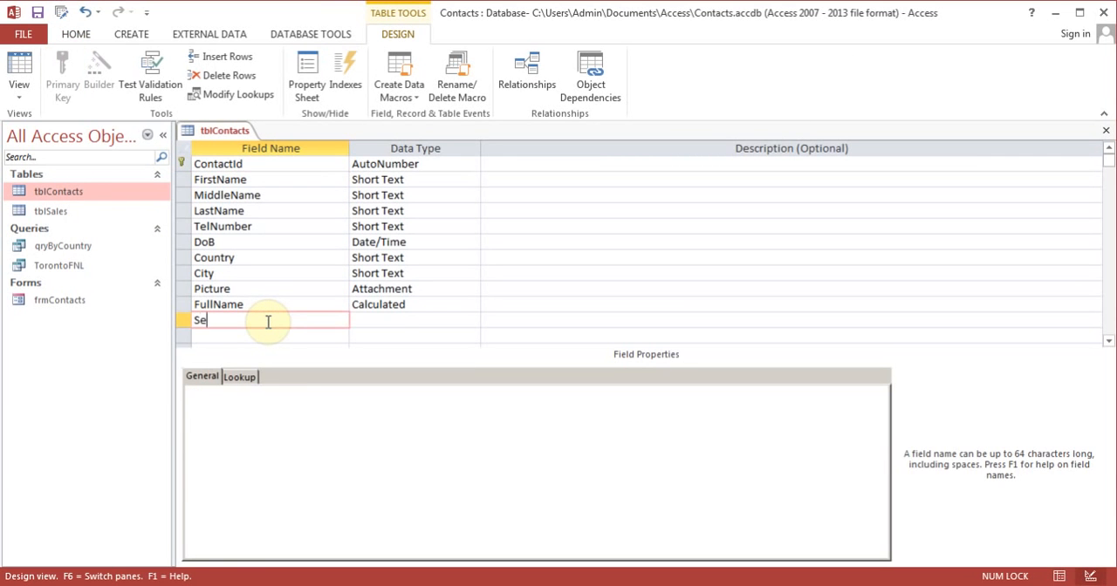
{"action": "key", "text": "Tab"}
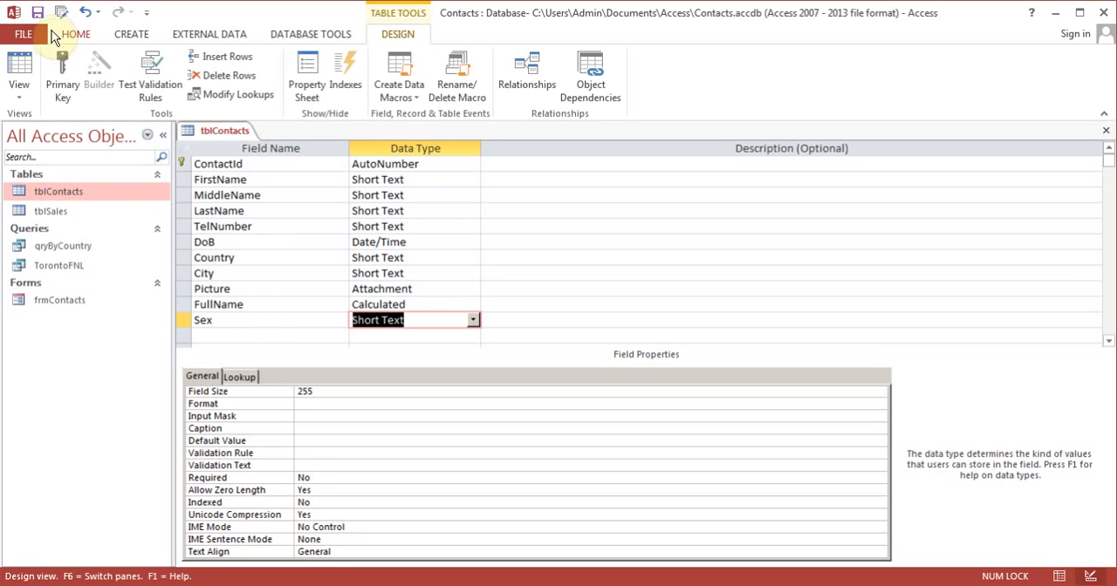
{"action": "left_click", "coordinate": [1106, 130]}
Step: Open frmContacts in Design View and draw an option group below the FullName field with the labels Male and Female
{"action": "right_click", "coordinate": [87, 299]}
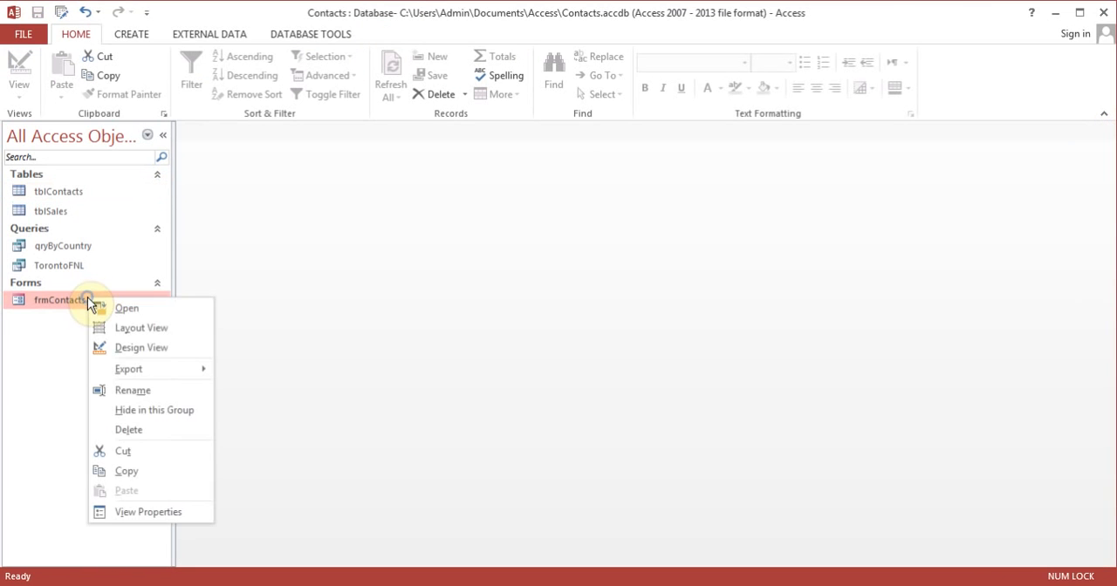
{"action": "left_click", "coordinate": [158, 352]}
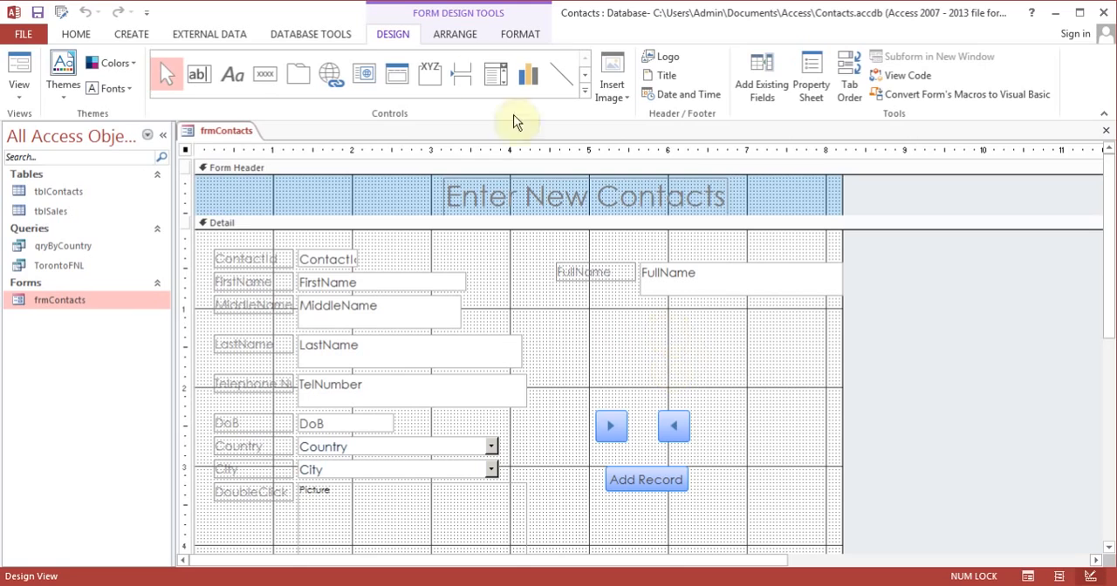
{"action": "left_click", "coordinate": [429, 77]}
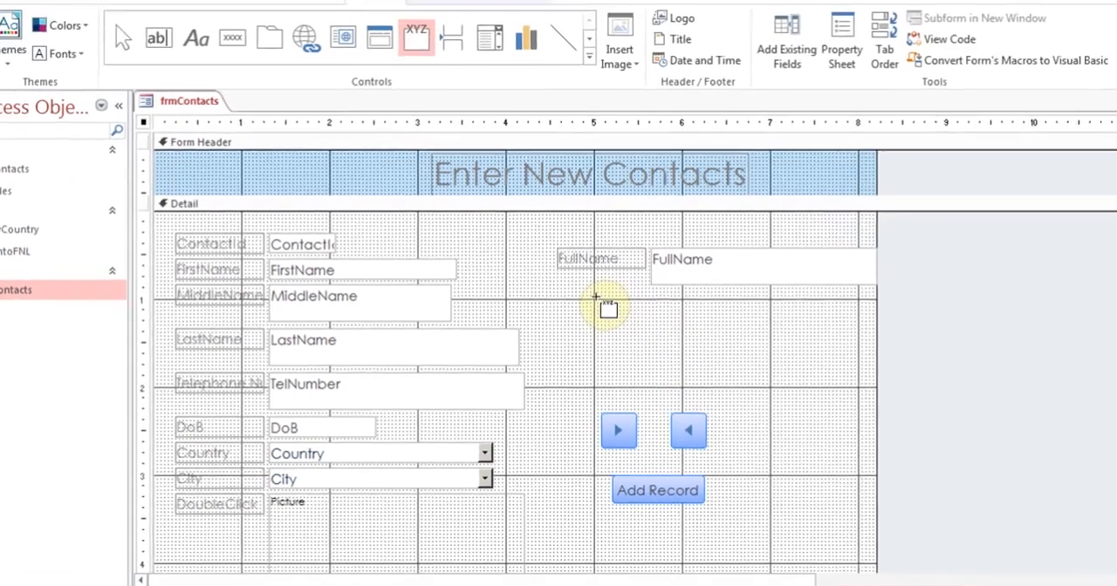
{"action": "left_click_drag", "start_coordinate": [591, 309], "coordinate": [730, 360]}
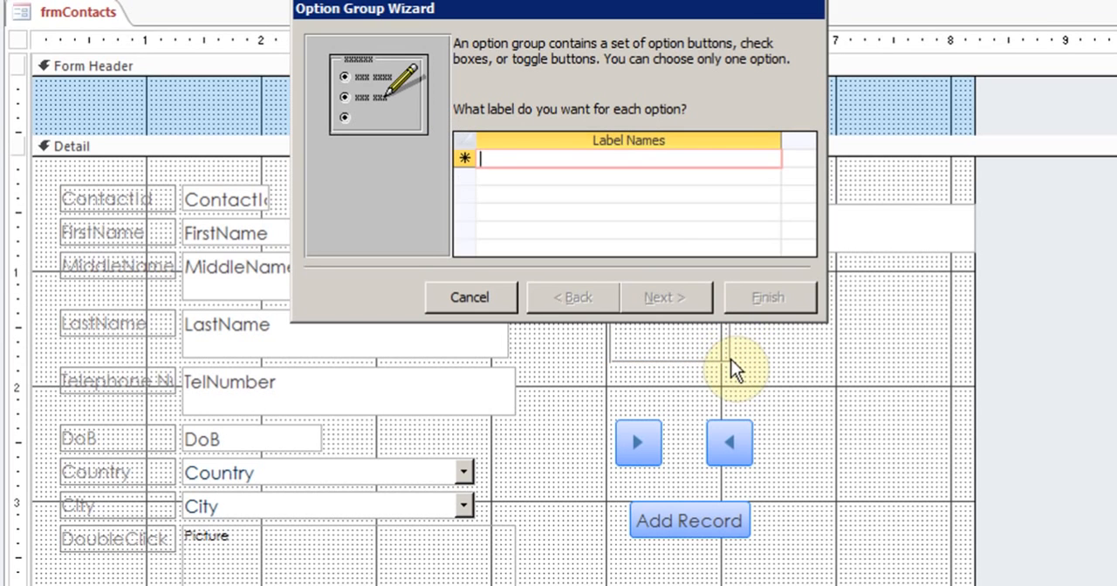
{"action": "type", "text": "M"}
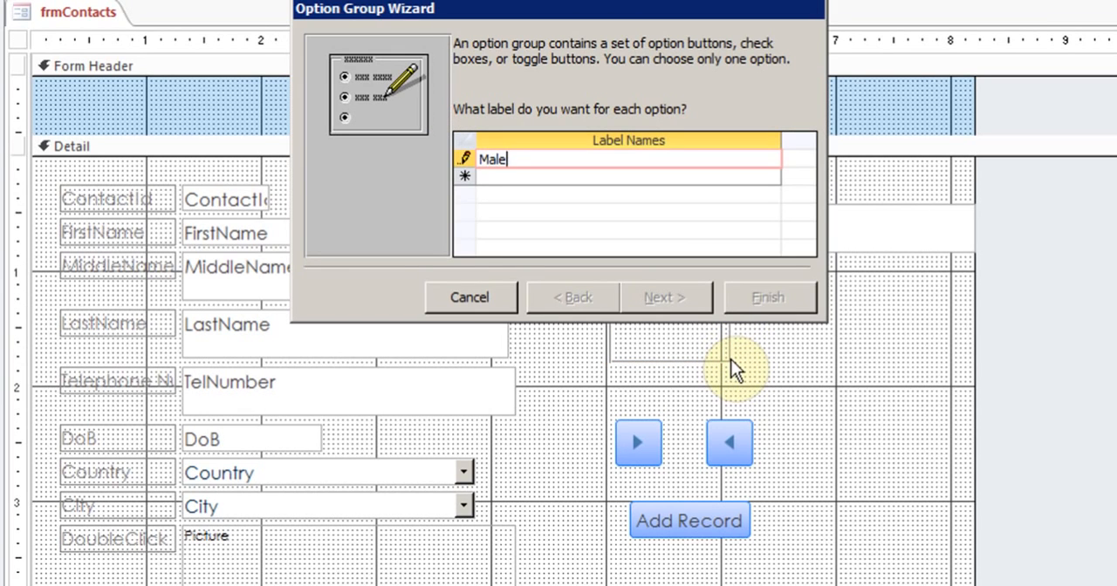
{"action": "type", "text": "ale"}
{"action": "key", "text": "Return"}
{"action": "type", "text": "Fe"}
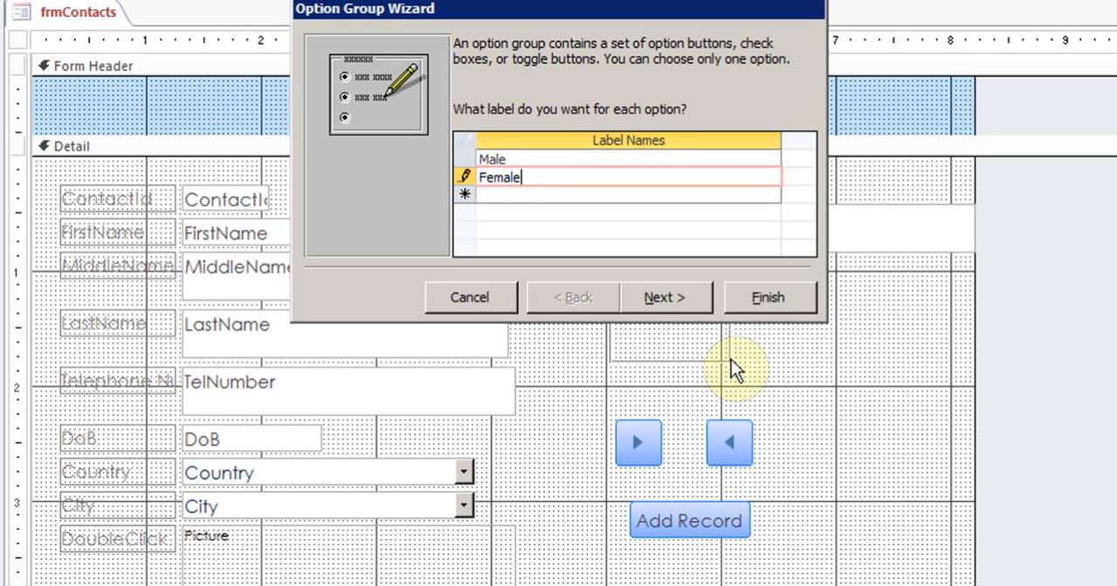
{"action": "left_click", "coordinate": [675, 302]}
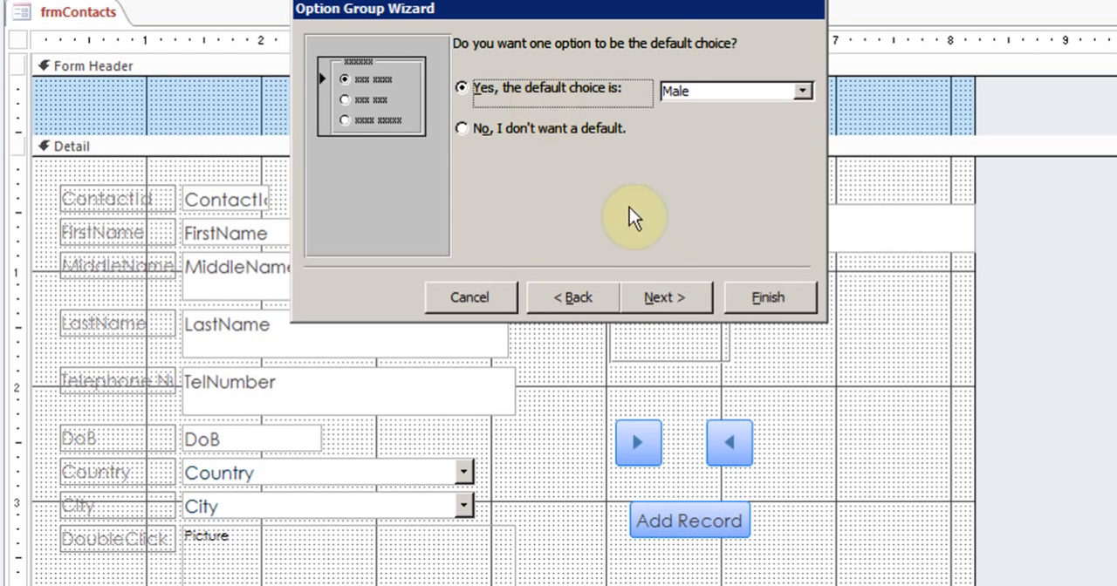
Step: Accept Male as the default choice with values Male 1 and Female 2, and store the selected value in the Sex field
{"action": "left_click", "coordinate": [671, 301]}
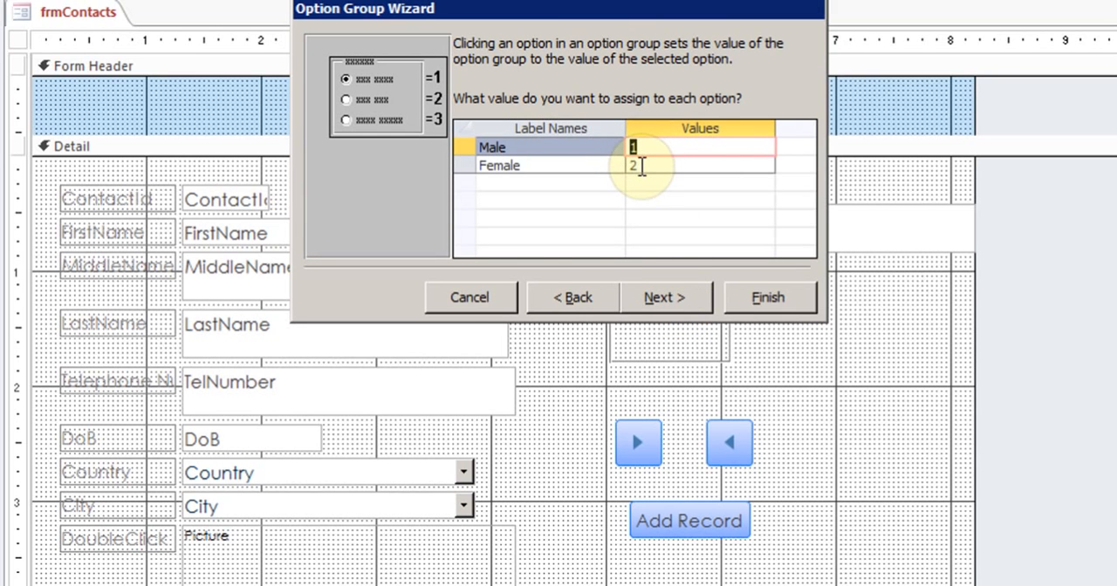
{"action": "left_click", "coordinate": [663, 299]}
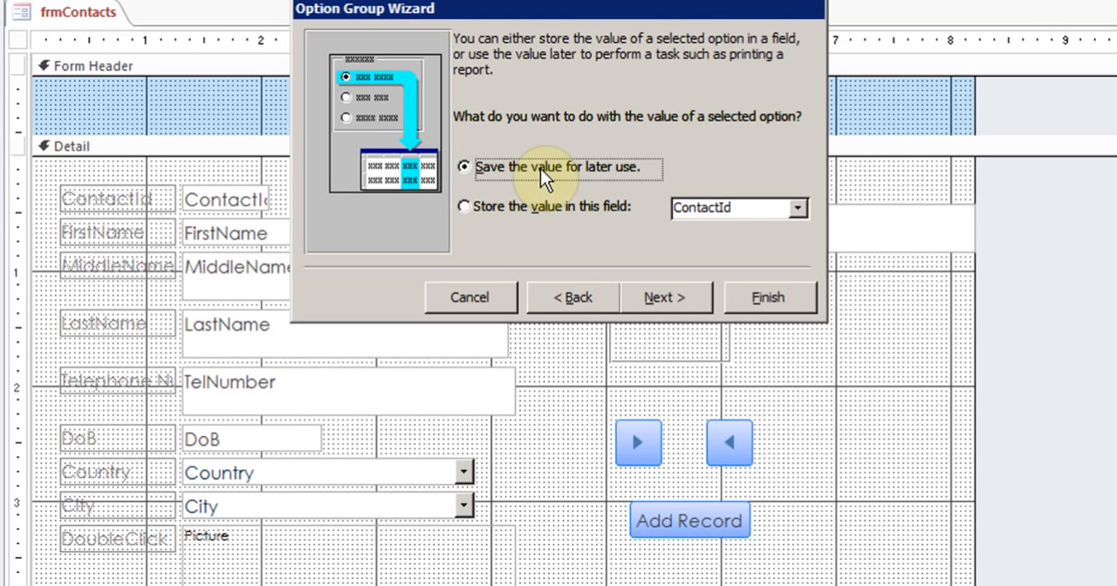
{"action": "left_click", "coordinate": [462, 212]}
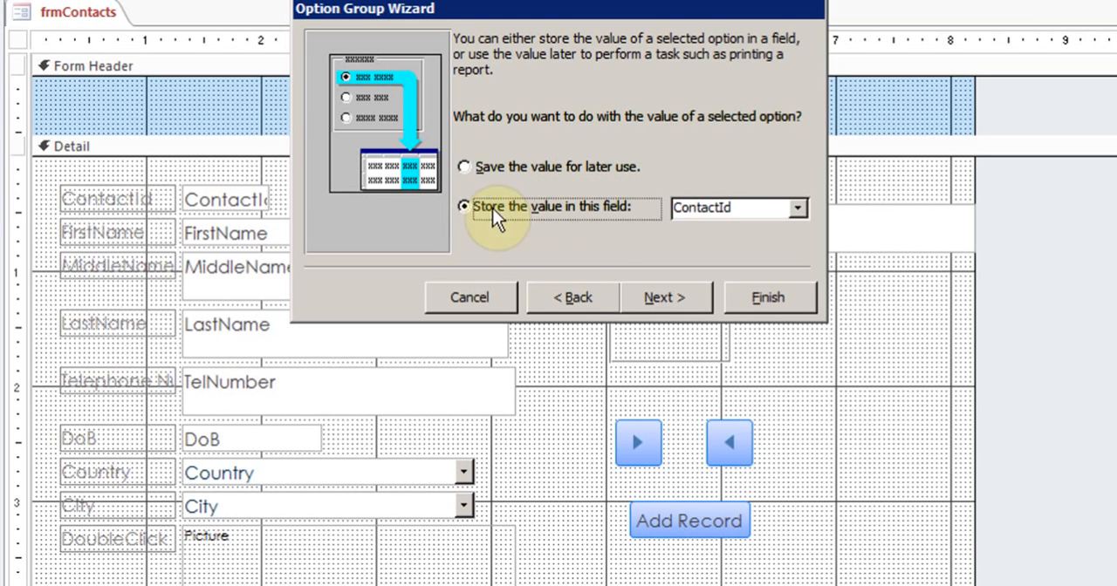
{"action": "left_click", "coordinate": [797, 208]}
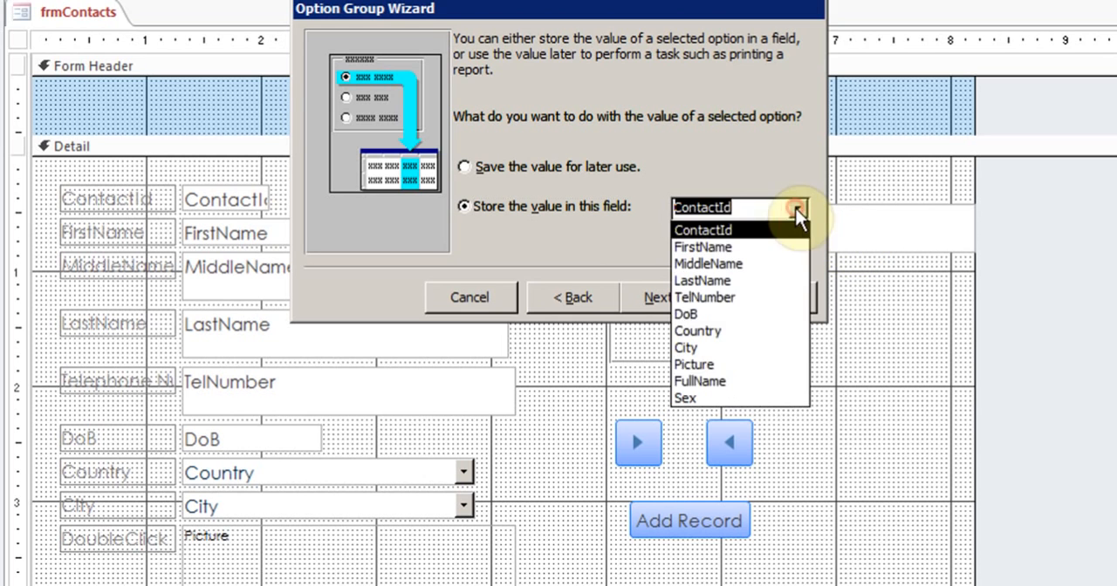
{"action": "left_click", "coordinate": [727, 398]}
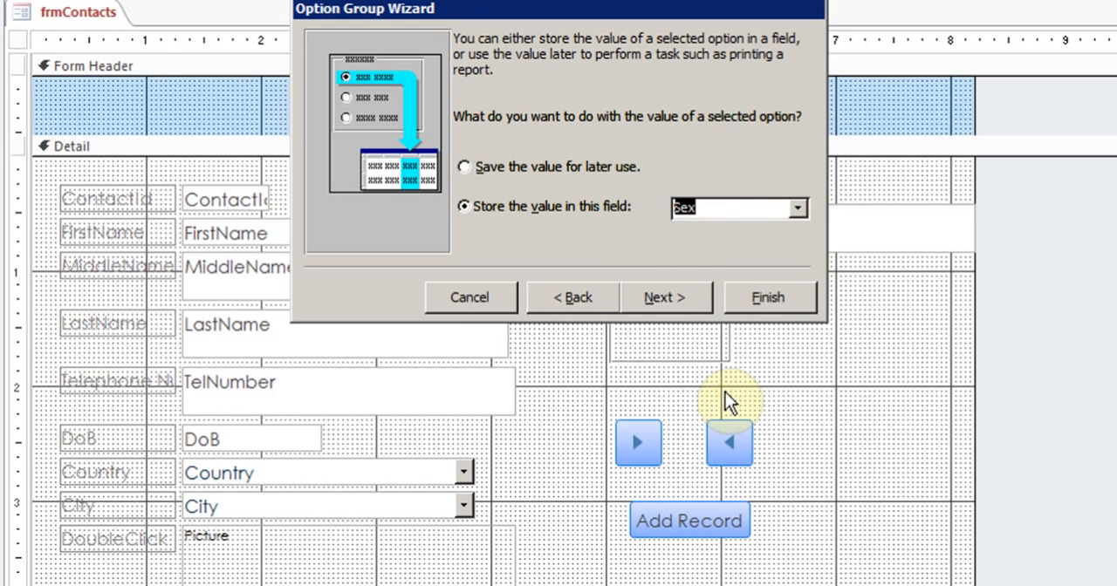
{"action": "left_click", "coordinate": [651, 299]}
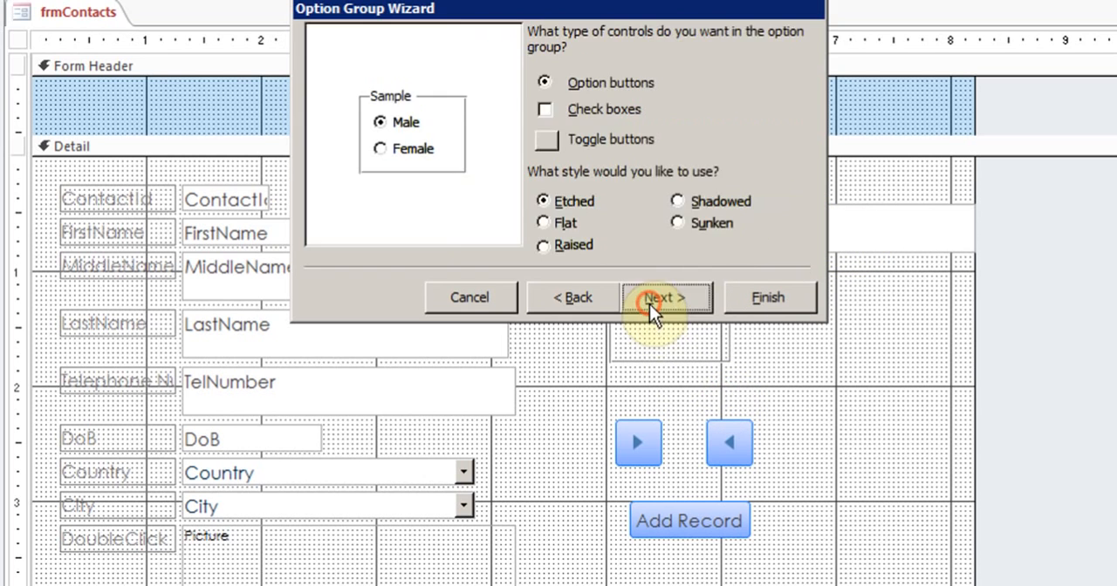
Step: Choose option buttons with the Shadowed style for the option group and finish the wizard with the default caption
{"action": "left_click", "coordinate": [545, 108]}
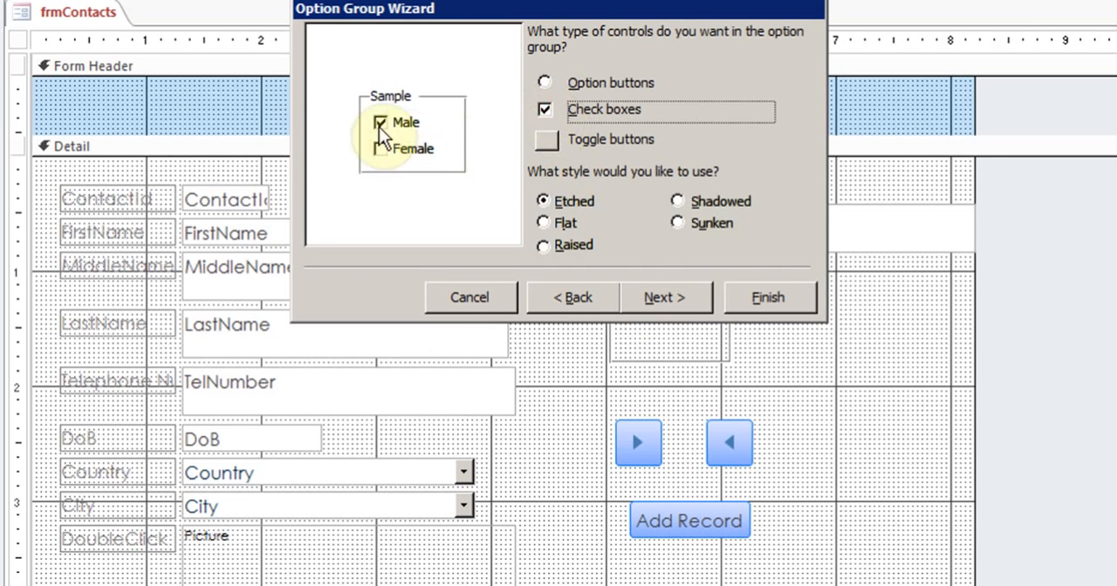
{"action": "left_click", "coordinate": [545, 83]}
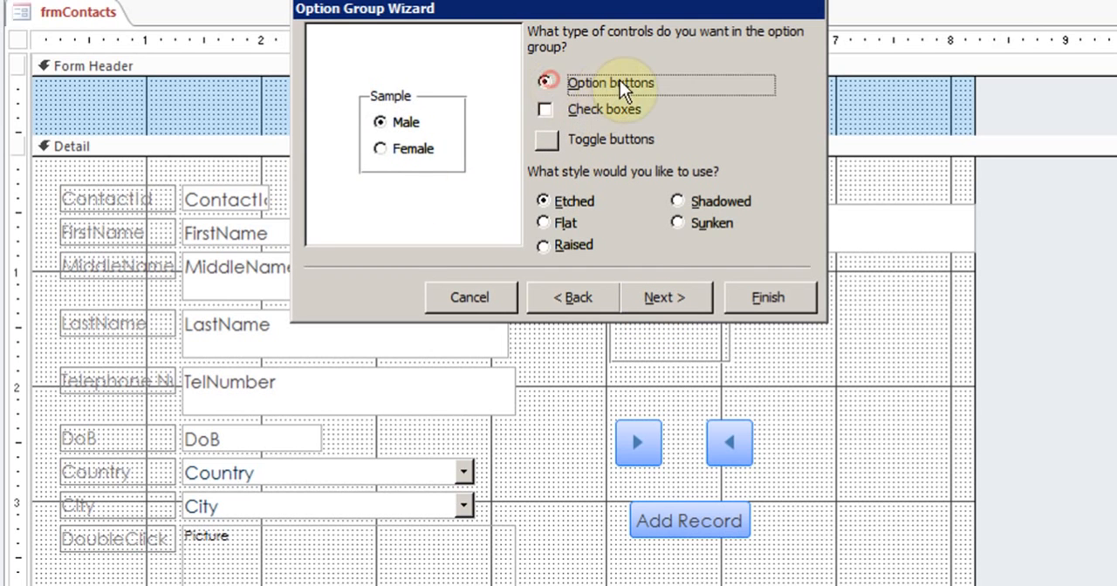
{"action": "left_click", "coordinate": [556, 226]}
{"action": "left_click", "coordinate": [677, 201]}
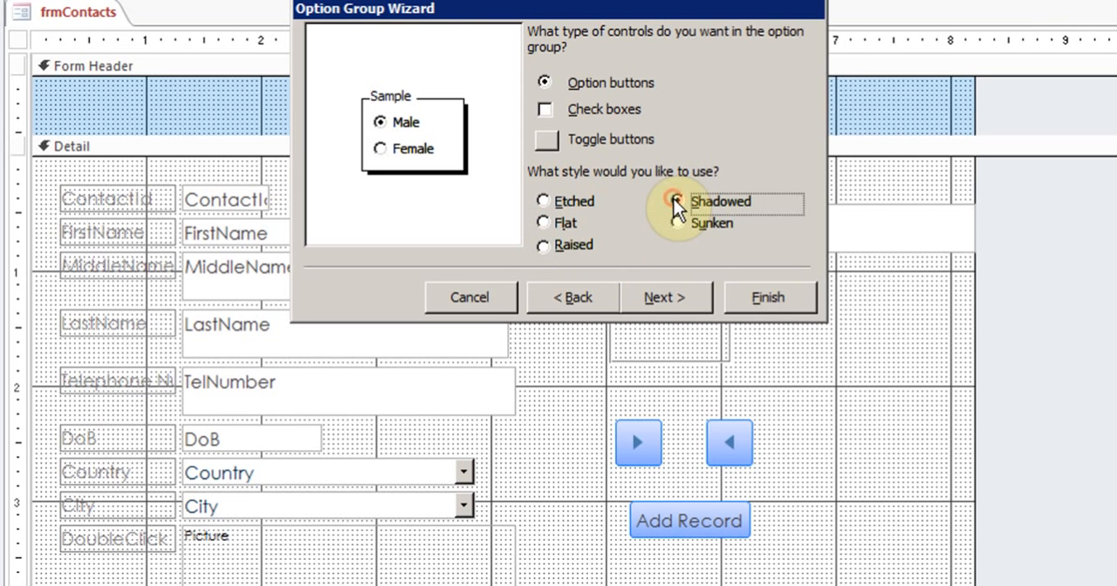
{"action": "left_click", "coordinate": [662, 297]}
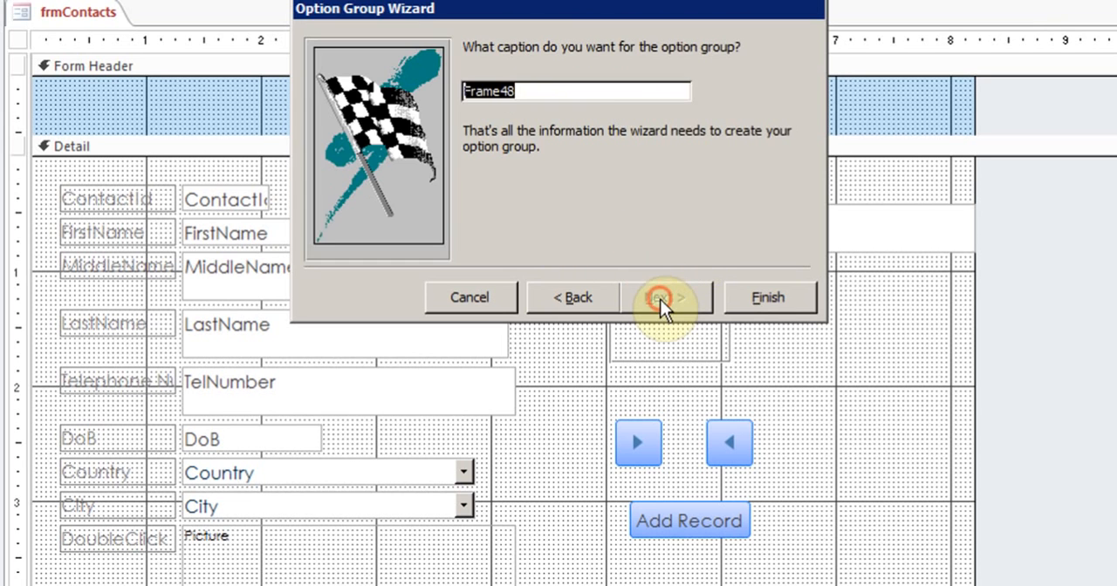
{"action": "left_click", "coordinate": [756, 302]}
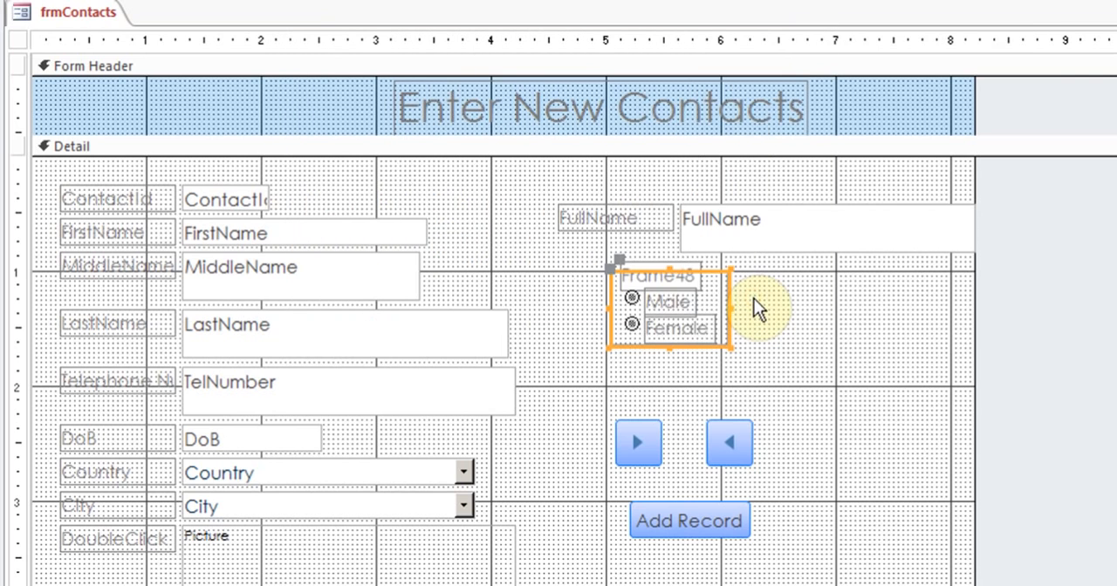
Step: Change the option group's caption label to "Sex"
{"action": "double_click", "coordinate": [696, 276]}
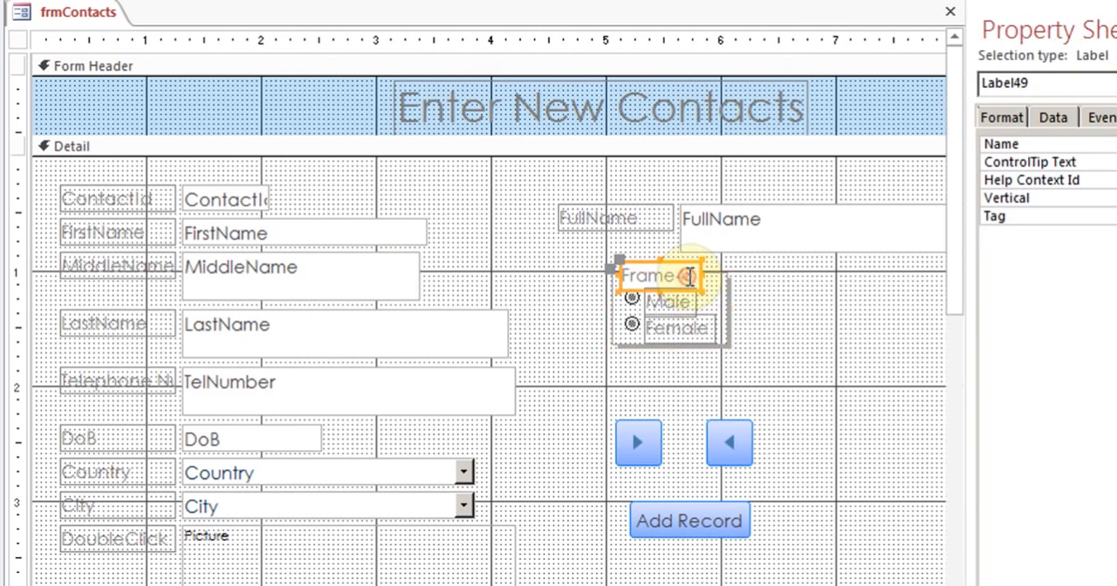
{"action": "left_click_drag", "start_coordinate": [692, 275], "coordinate": [618, 277]}
{"action": "key", "text": "BackSpace"}
{"action": "type", "text": "Sex"}
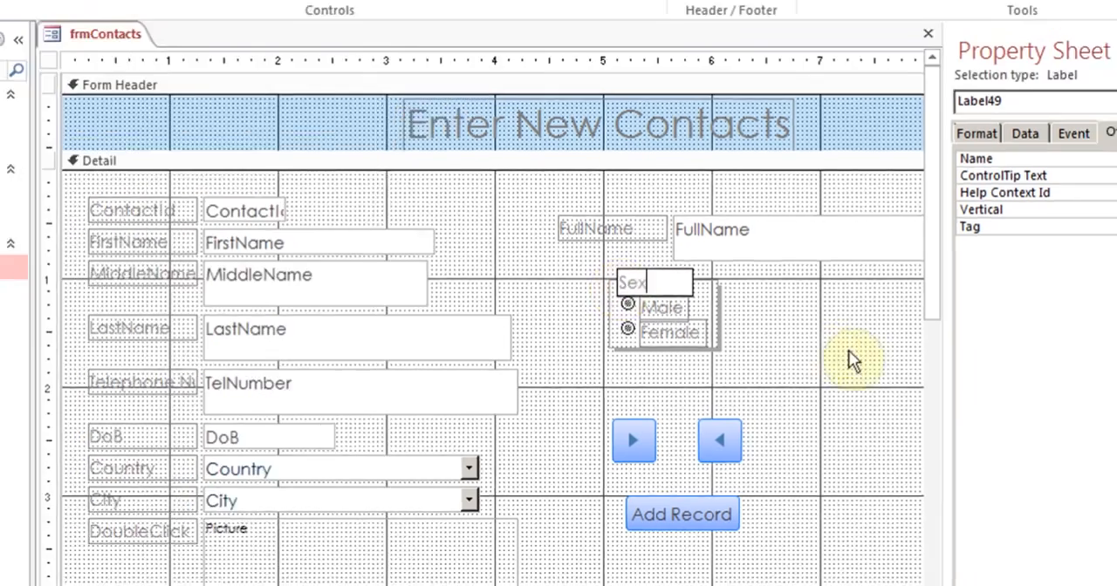
{"action": "left_click", "coordinate": [912, 362]}
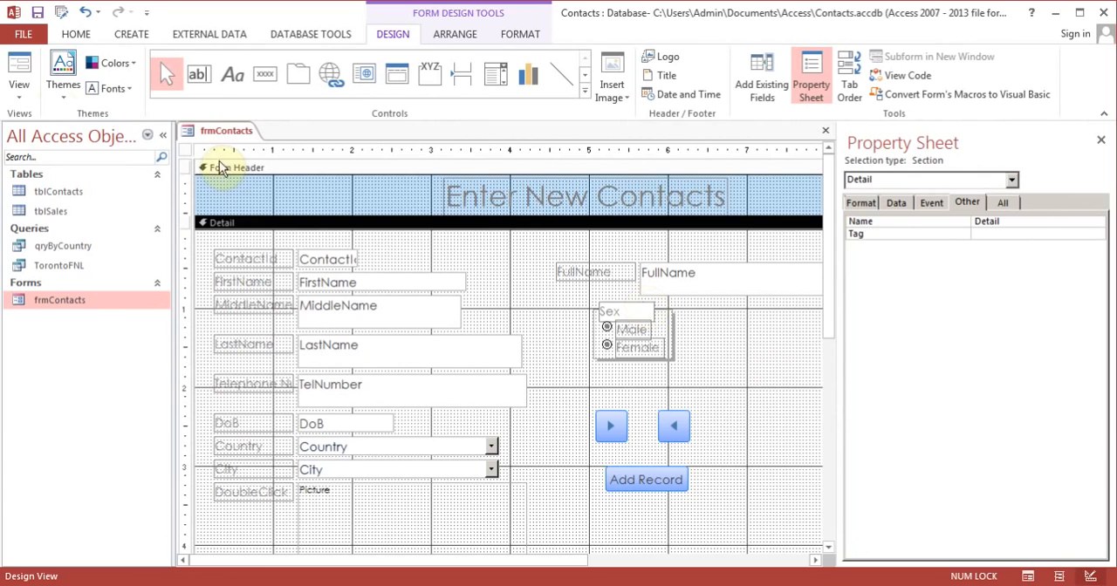
Step: In Form View, set Sex for the first four records to Male, Female, Female and Male
{"action": "left_click", "coordinate": [19, 70]}
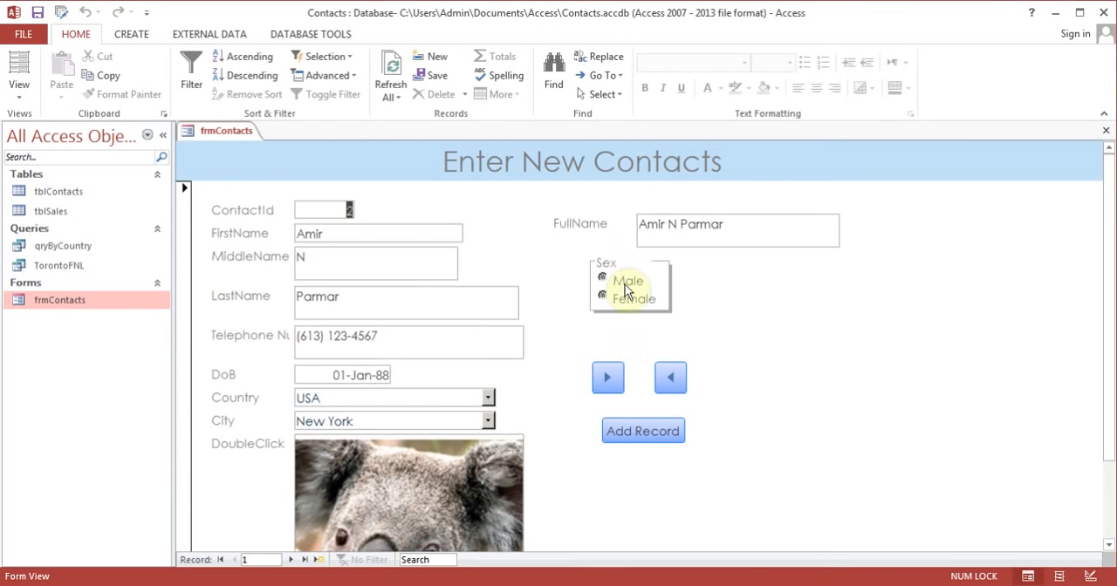
{"action": "left_click", "coordinate": [603, 297]}
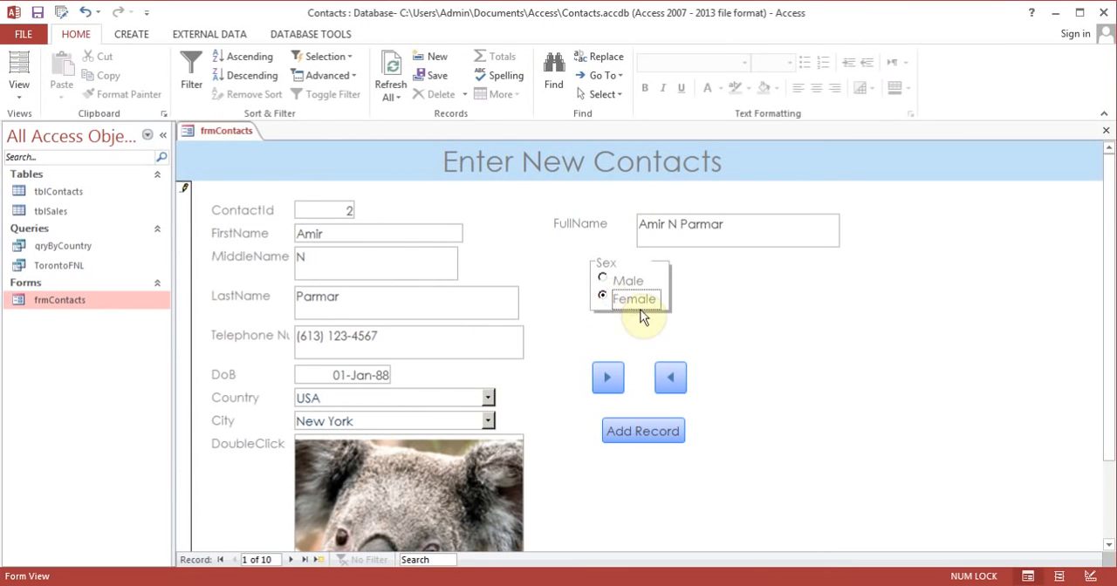
{"action": "left_click", "coordinate": [603, 281]}
{"action": "left_click", "coordinate": [602, 298]}
{"action": "left_click", "coordinate": [602, 279]}
{"action": "left_click", "coordinate": [608, 378]}
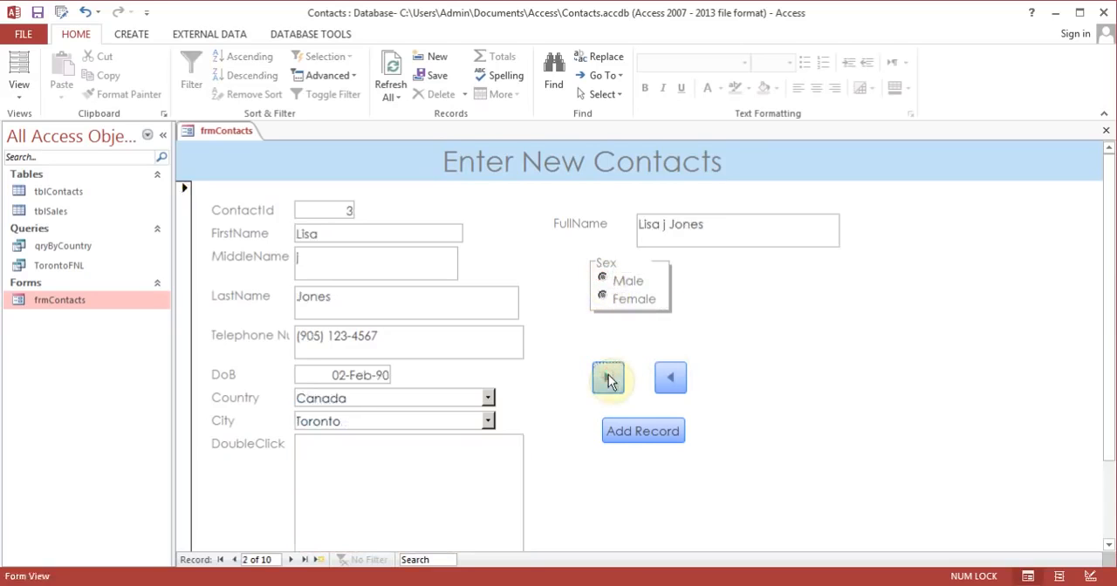
{"action": "left_click", "coordinate": [603, 297]}
{"action": "left_click", "coordinate": [611, 384]}
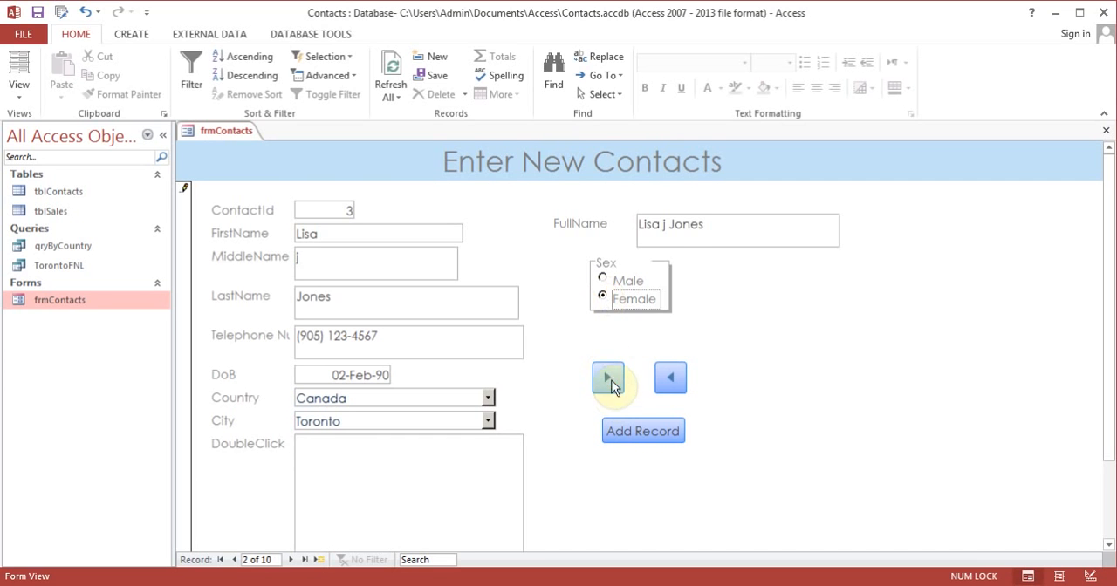
{"action": "left_click", "coordinate": [602, 297]}
{"action": "left_click", "coordinate": [609, 374]}
{"action": "left_click", "coordinate": [602, 281]}
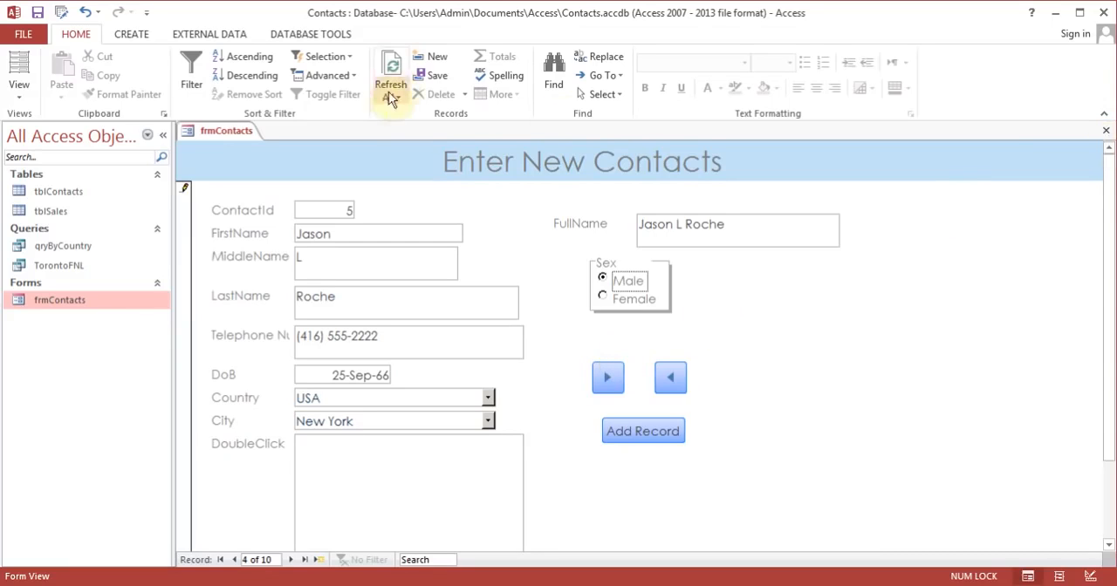
Step: Open tblContacts in Datasheet View, check the stored values in the Sex column, and close the table
{"action": "double_click", "coordinate": [54, 196]}
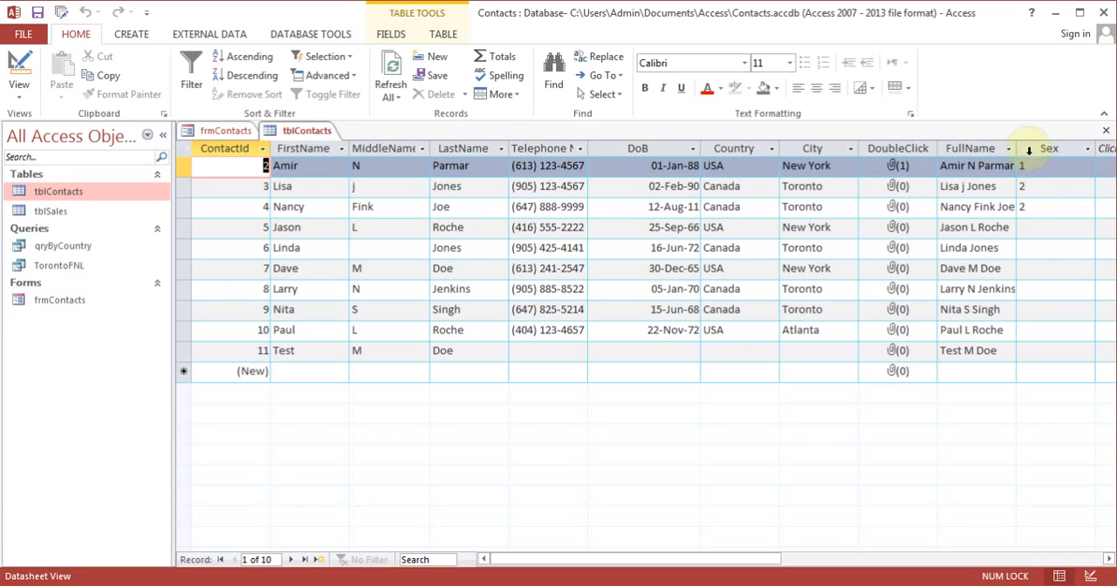
{"action": "left_click", "coordinate": [396, 97]}
{"action": "left_click", "coordinate": [403, 112]}
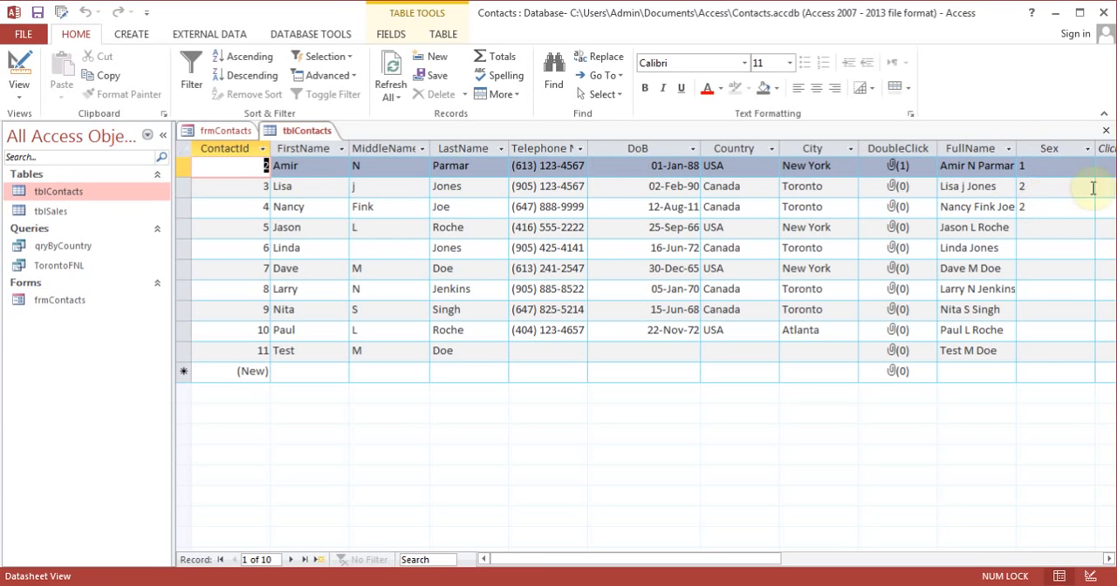
{"action": "left_click", "coordinate": [1106, 131]}
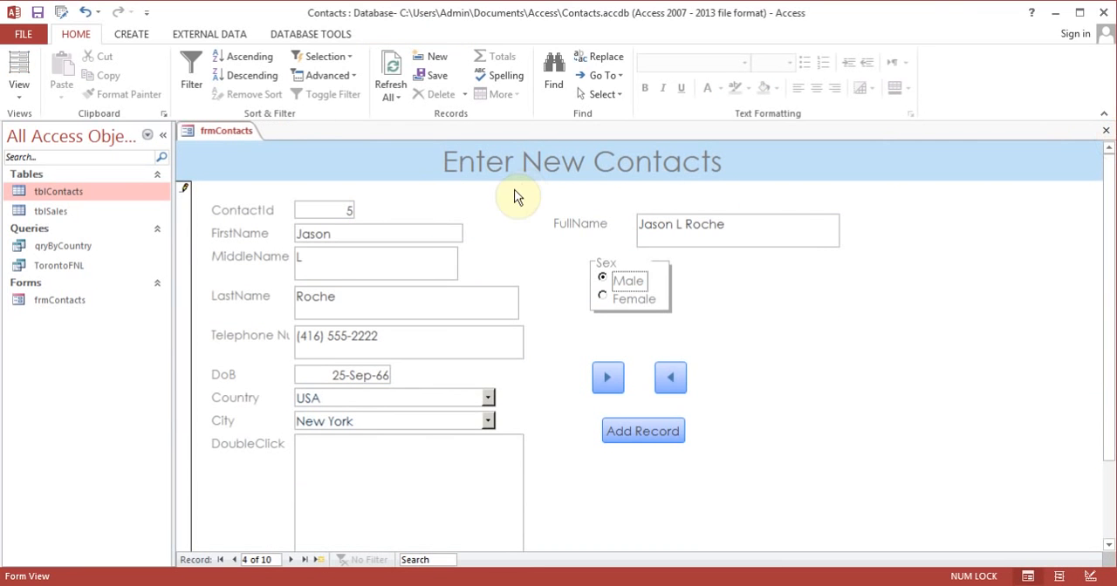
Step: Return frmContacts to Design View and add the Chrysanthemum picture as a logo in the form header
{"action": "left_click", "coordinate": [20, 89]}
{"action": "left_click", "coordinate": [55, 192]}
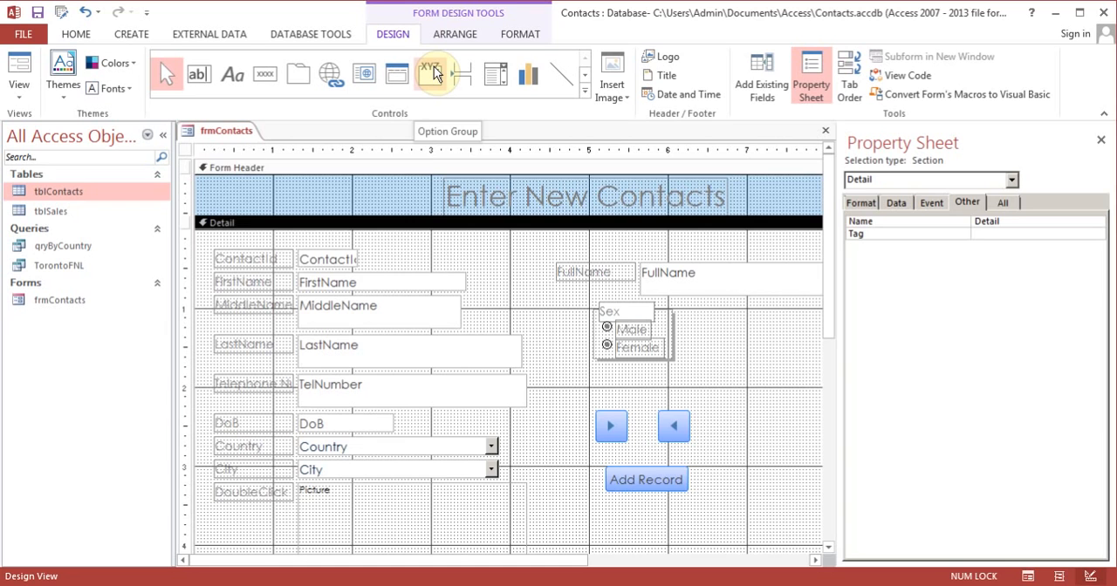
{"action": "scroll", "coordinate": [437, 74], "scroll_direction": "down", "scroll_amount": 1}
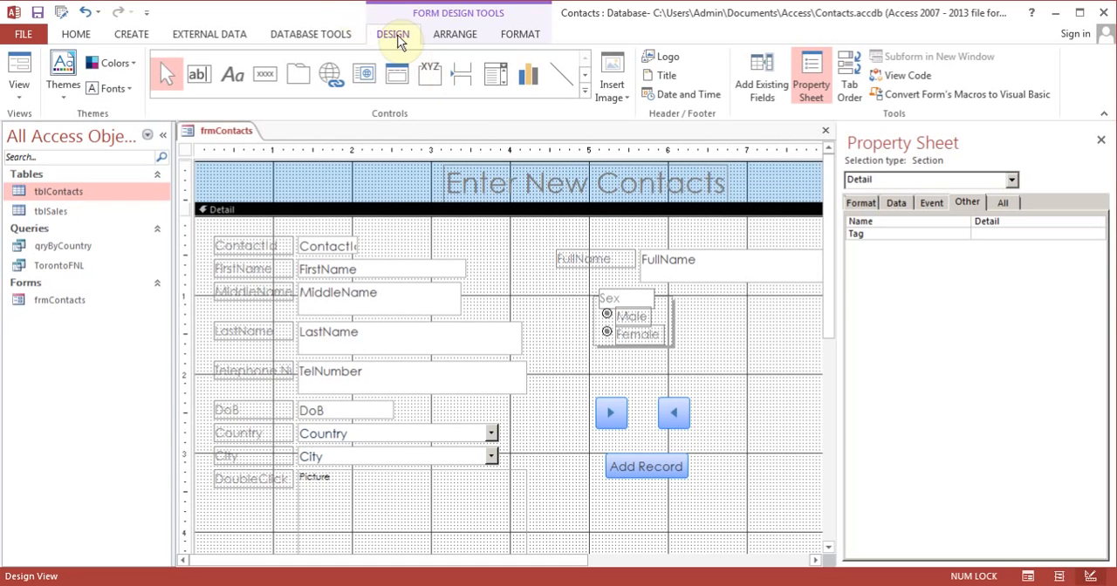
{"action": "left_click", "coordinate": [667, 61]}
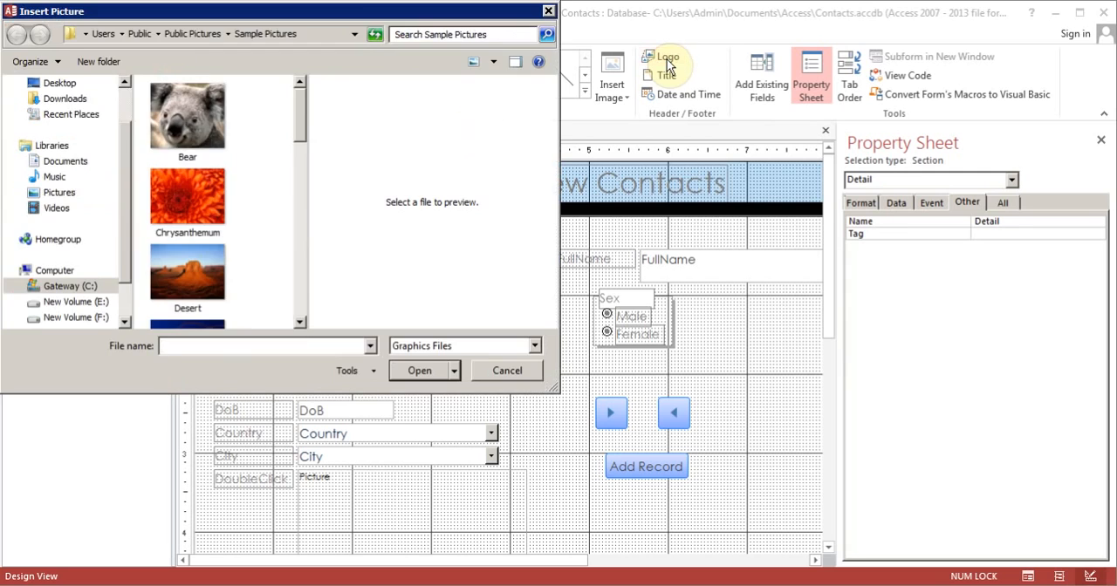
{"action": "double_click", "coordinate": [192, 197]}
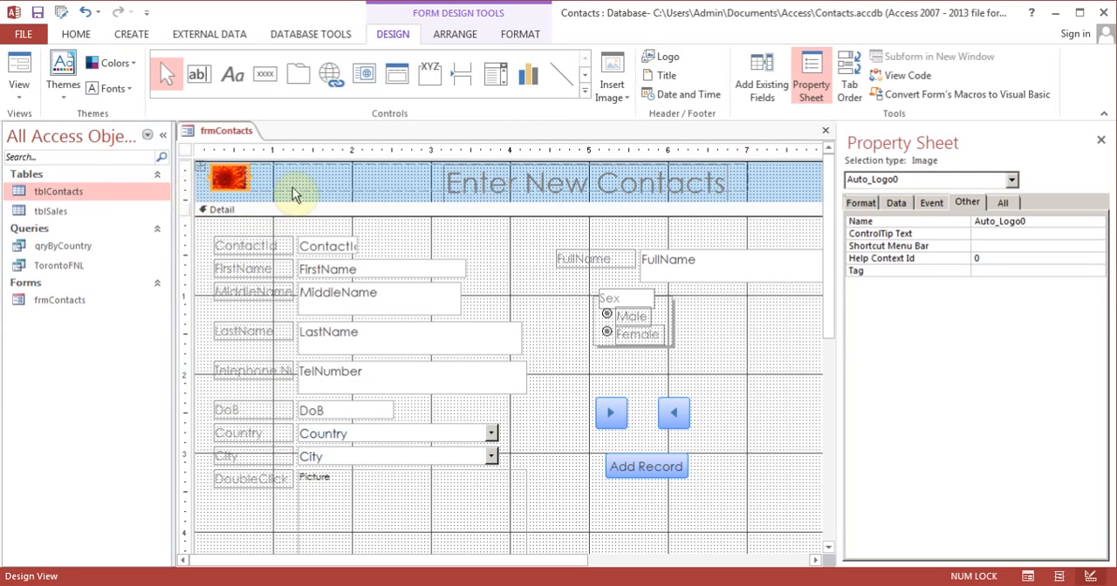
Step: Insert the date and time in the form header, using the long date format and the time format with seconds
{"action": "left_click", "coordinate": [721, 344]}
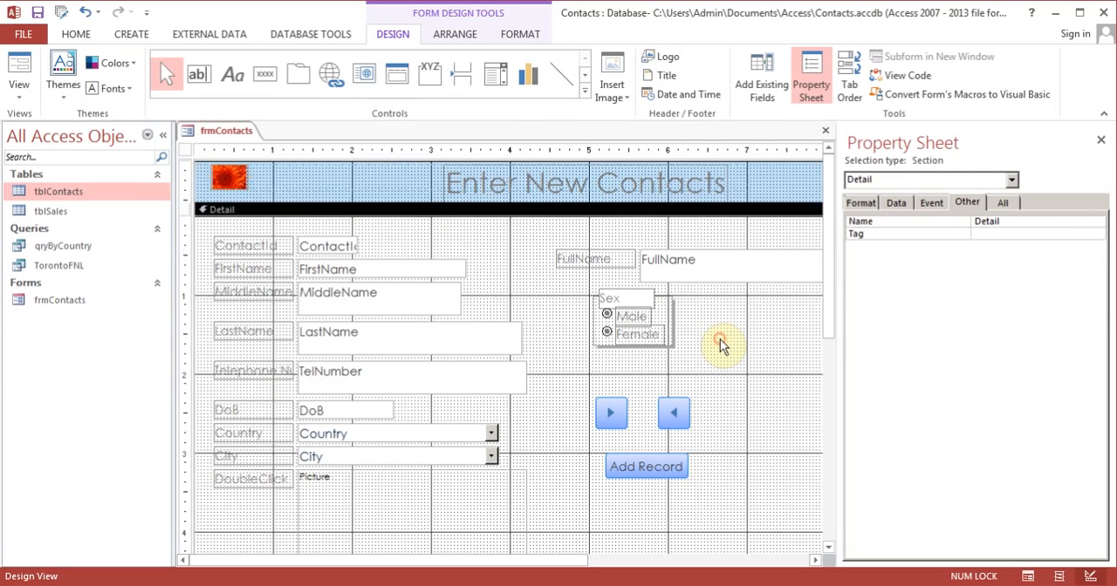
{"action": "left_click", "coordinate": [687, 96]}
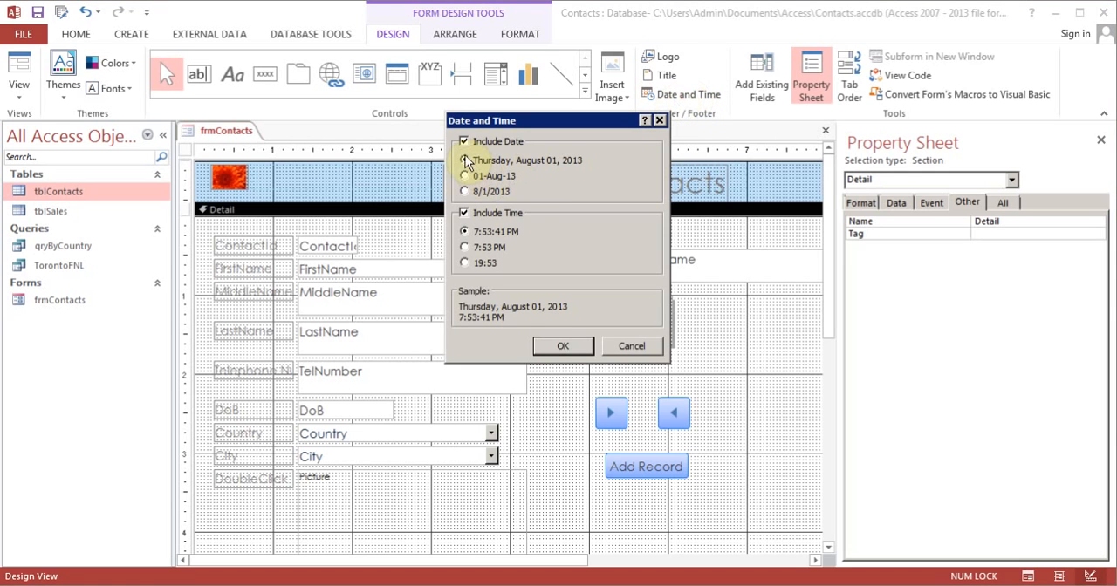
{"action": "left_click", "coordinate": [568, 346]}
{"action": "left_click_drag", "start_coordinate": [831, 326], "coordinate": [807, 297]}
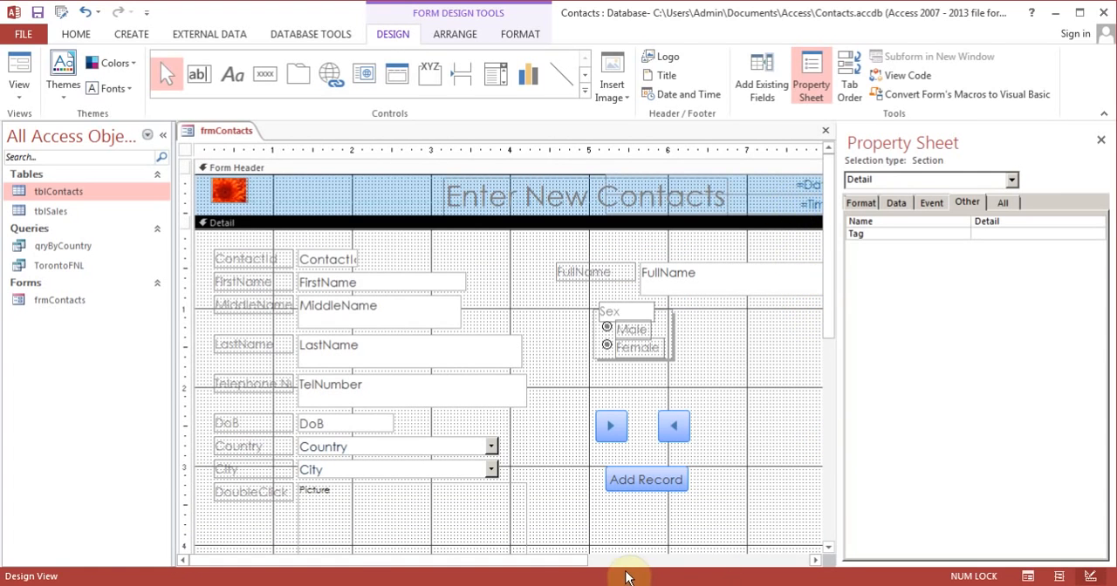
{"action": "left_click_drag", "start_coordinate": [583, 564], "coordinate": [701, 555]}
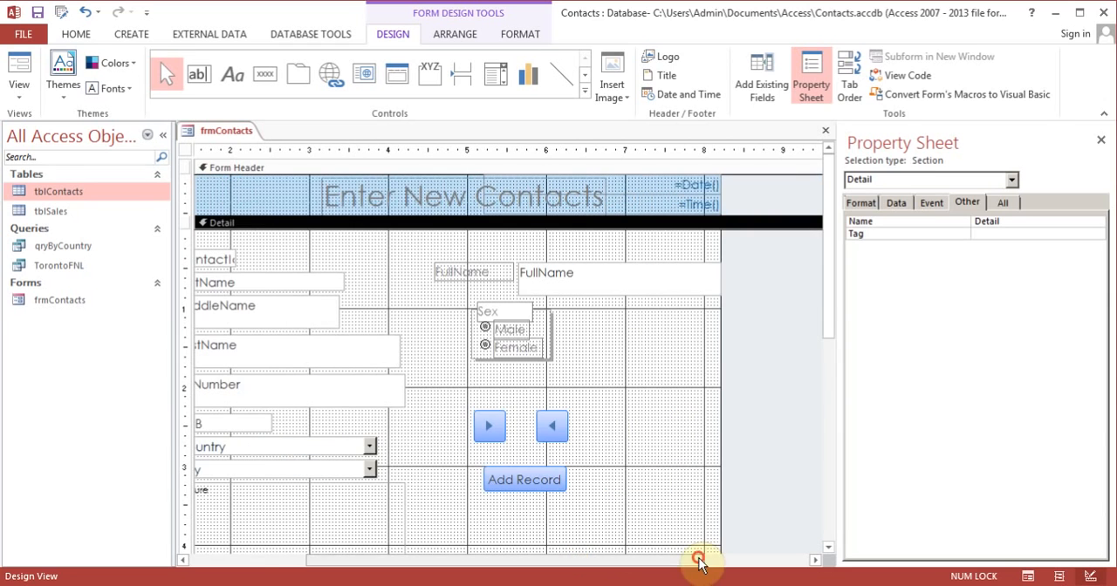
Step: Enlarge the form footer section to about 0.4 inch high beneath the Detail section
{"action": "left_click_drag", "start_coordinate": [833, 290], "coordinate": [841, 480]}
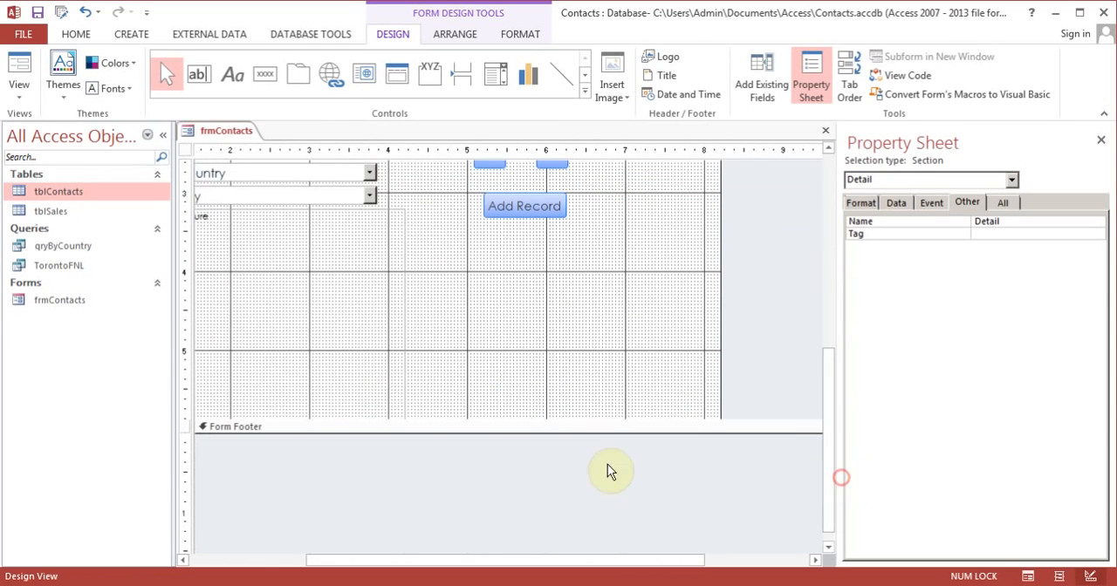
{"action": "left_click_drag", "start_coordinate": [589, 433], "coordinate": [587, 464]}
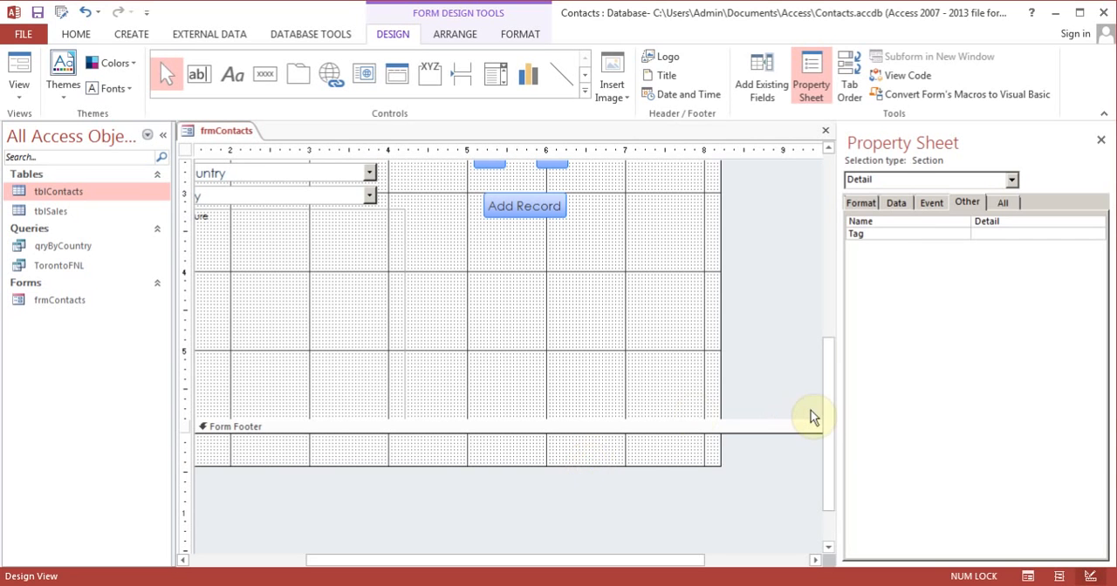
{"action": "left_click_drag", "start_coordinate": [823, 417], "coordinate": [742, 420]}
{"action": "left_click_drag", "start_coordinate": [623, 431], "coordinate": [615, 296]}
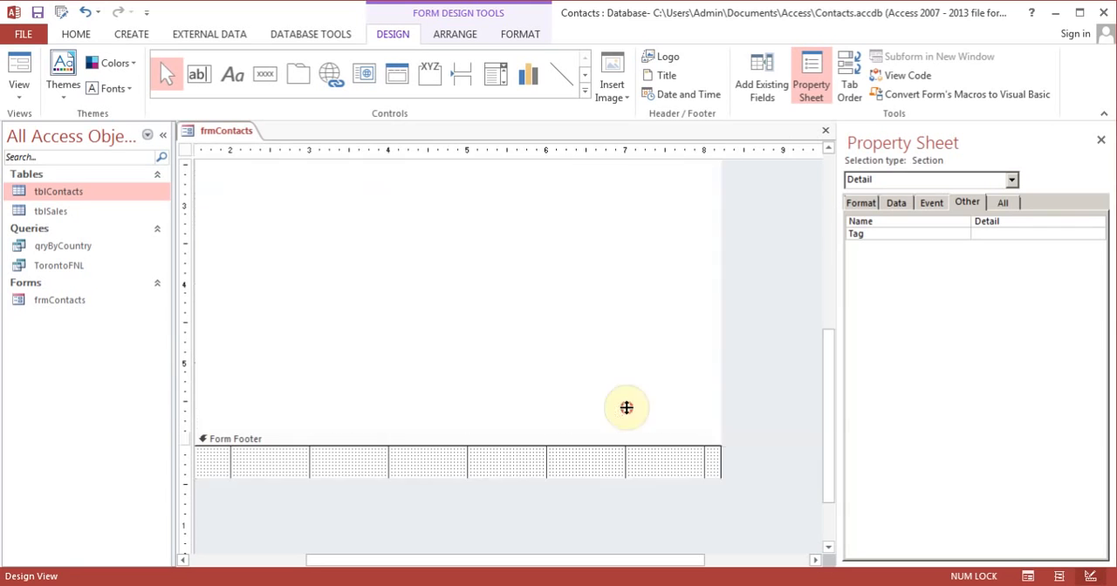
Step: Cut the date text box from the form header and paste it into the form footer
{"action": "left_click_drag", "start_coordinate": [829, 397], "coordinate": [788, 215]}
{"action": "left_click", "coordinate": [685, 186]}
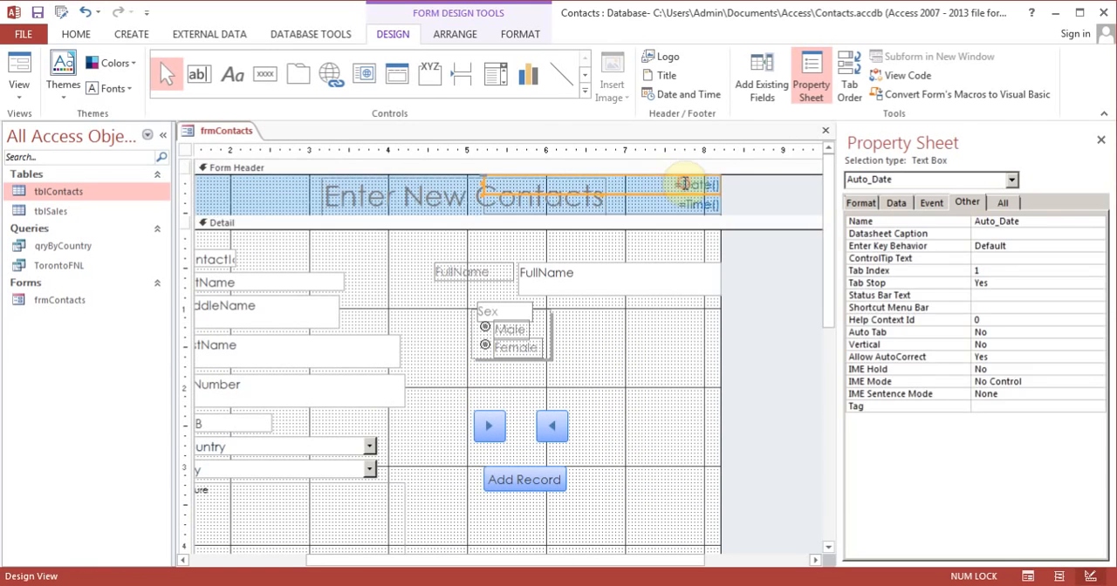
{"action": "right_click", "coordinate": [685, 185]}
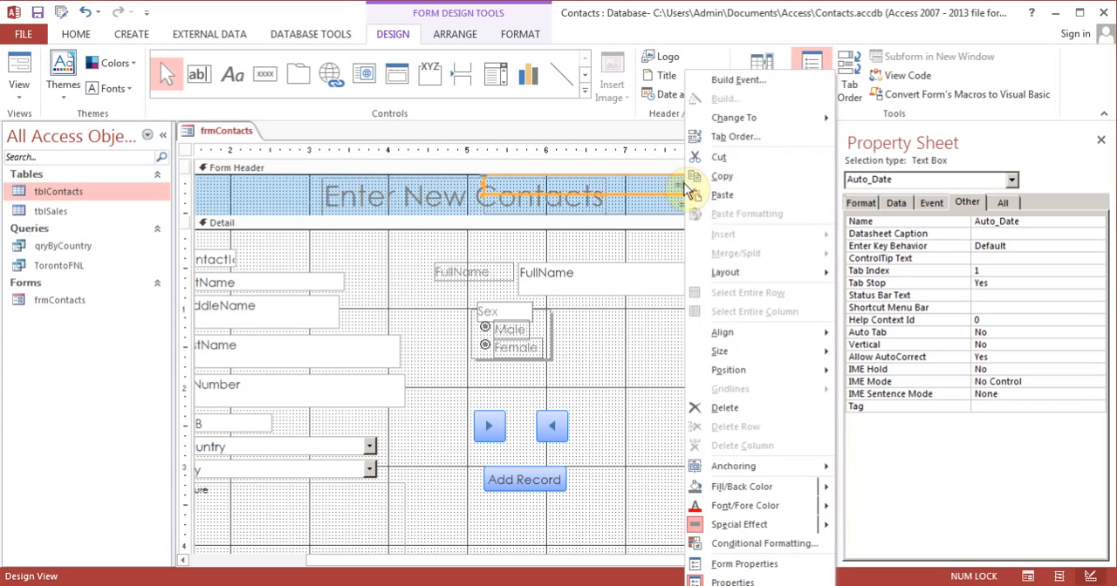
{"action": "left_click", "coordinate": [715, 156]}
{"action": "left_click_drag", "start_coordinate": [836, 226], "coordinate": [835, 448]}
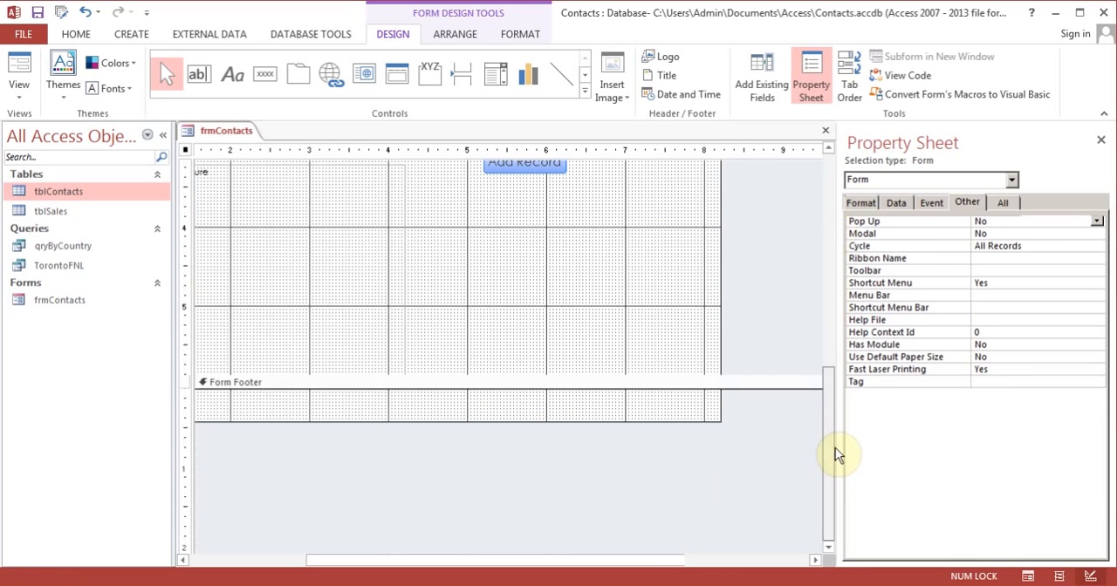
{"action": "right_click", "coordinate": [643, 414]}
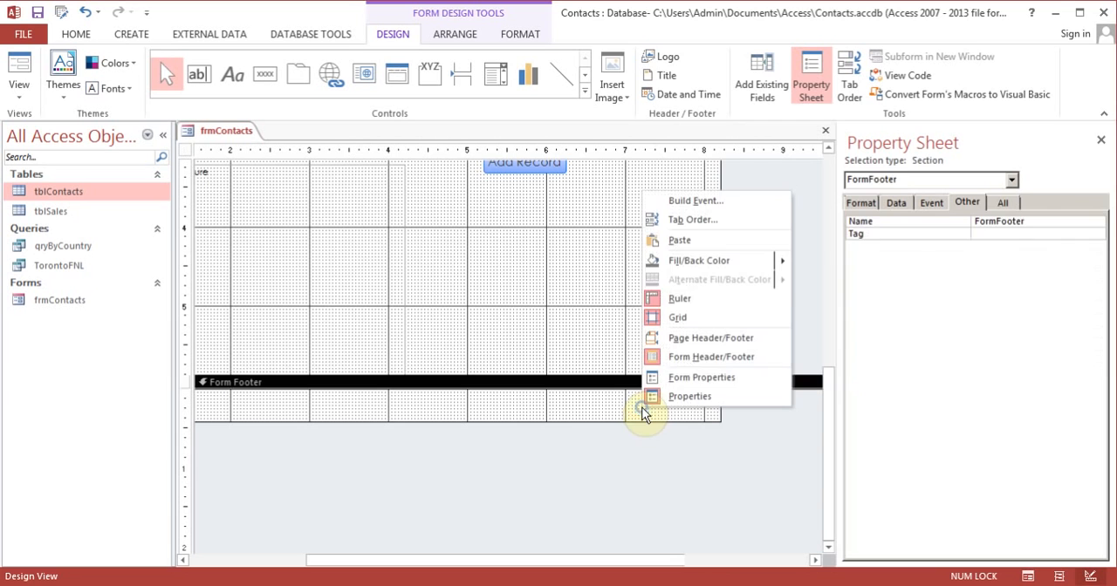
{"action": "left_click", "coordinate": [686, 242]}
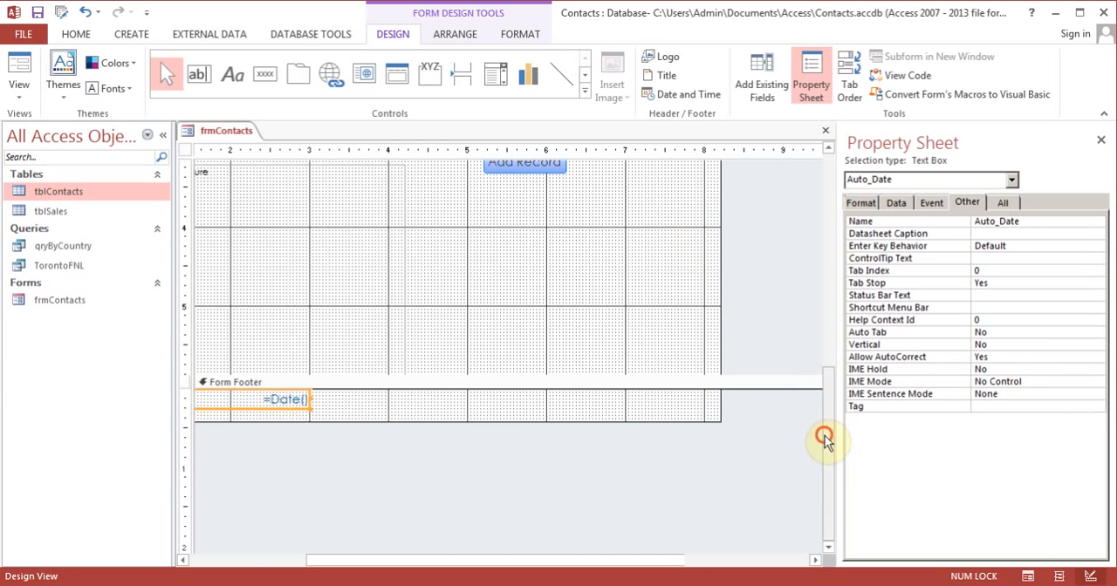
Step: Move the time text box from the form header to the form footer, placing it to the right of the date
{"action": "left_click_drag", "start_coordinate": [825, 441], "coordinate": [823, 236]}
{"action": "right_click", "coordinate": [698, 193]}
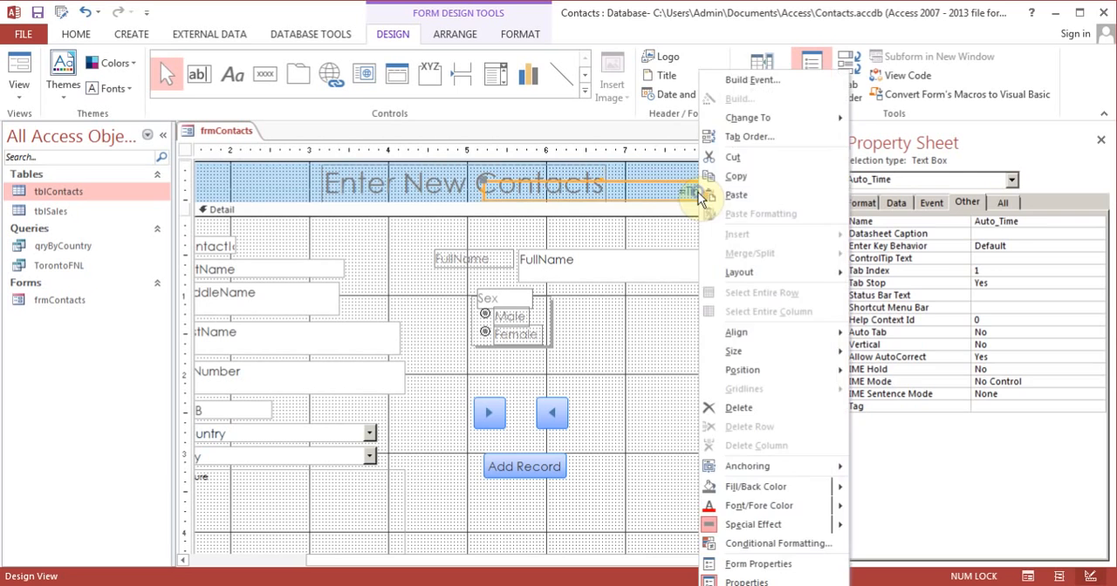
{"action": "left_click", "coordinate": [733, 157]}
{"action": "left_click_drag", "start_coordinate": [828, 300], "coordinate": [831, 471]}
{"action": "right_click", "coordinate": [621, 451]}
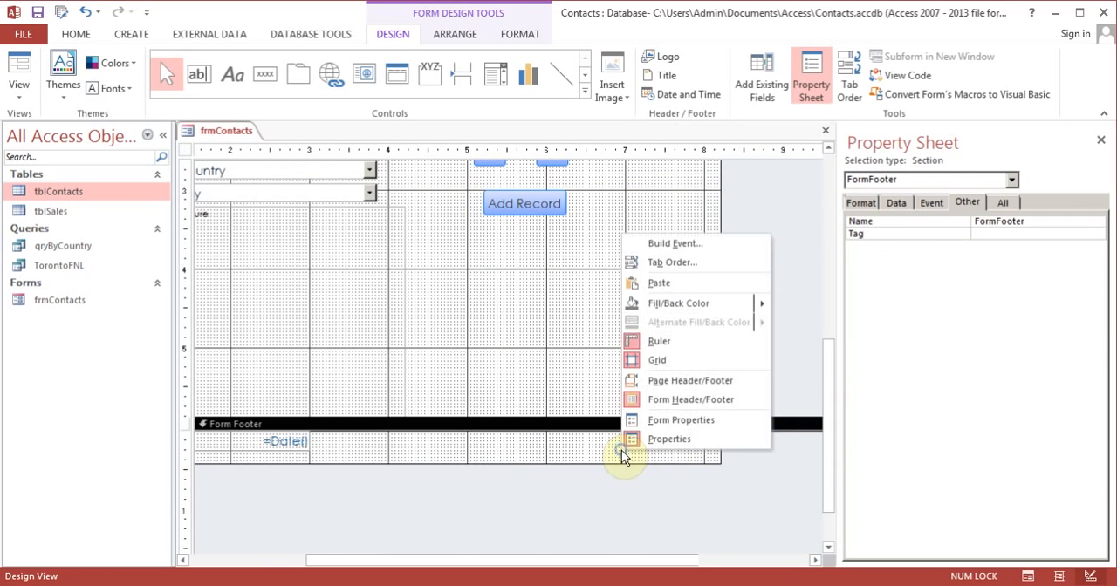
{"action": "left_click", "coordinate": [665, 284]}
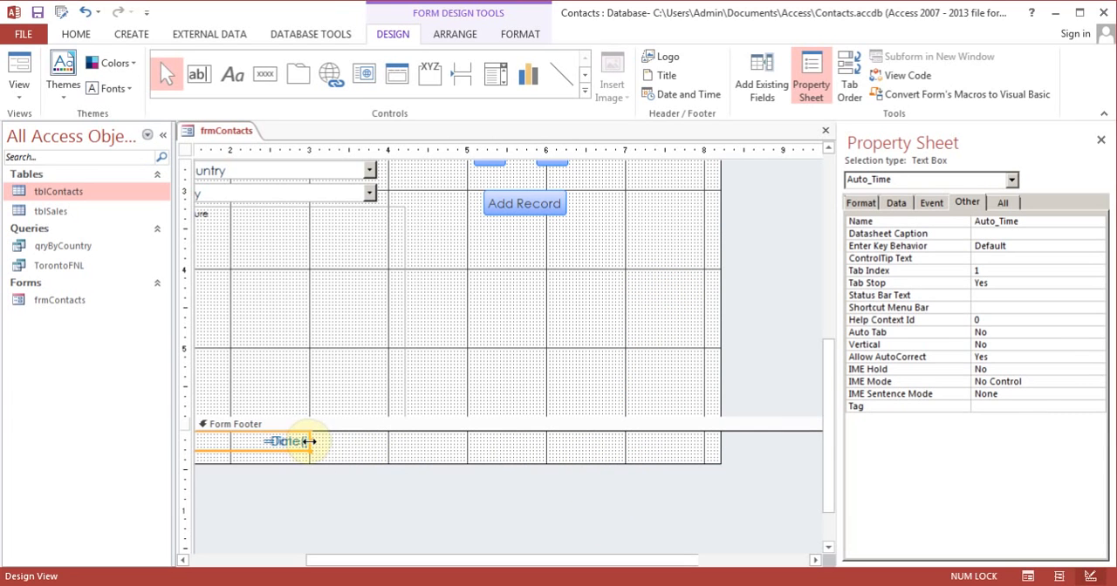
{"action": "left_click_drag", "start_coordinate": [287, 447], "coordinate": [637, 449]}
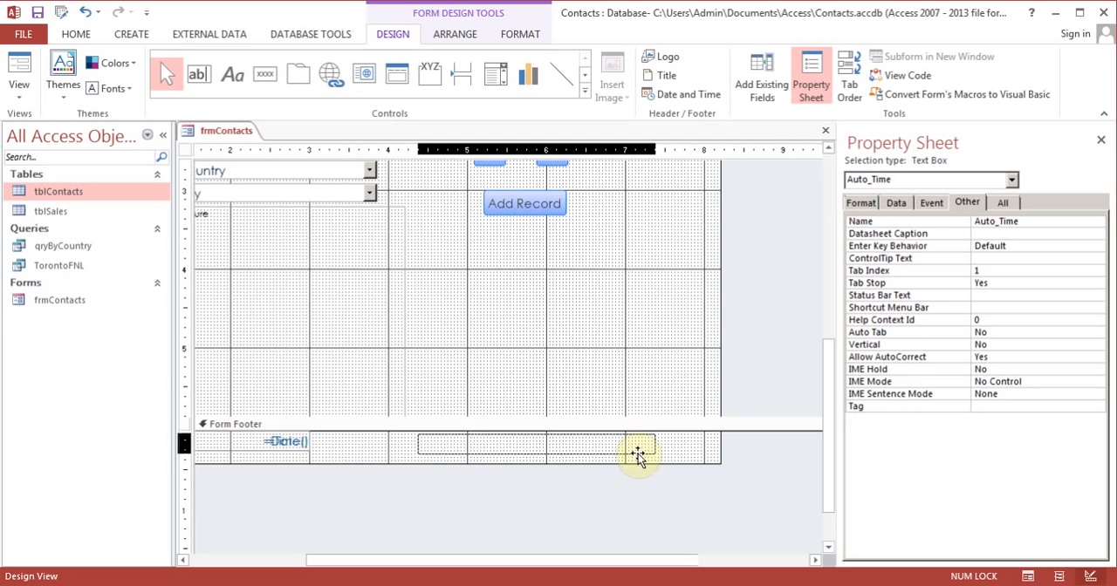
{"action": "left_click", "coordinate": [366, 460]}
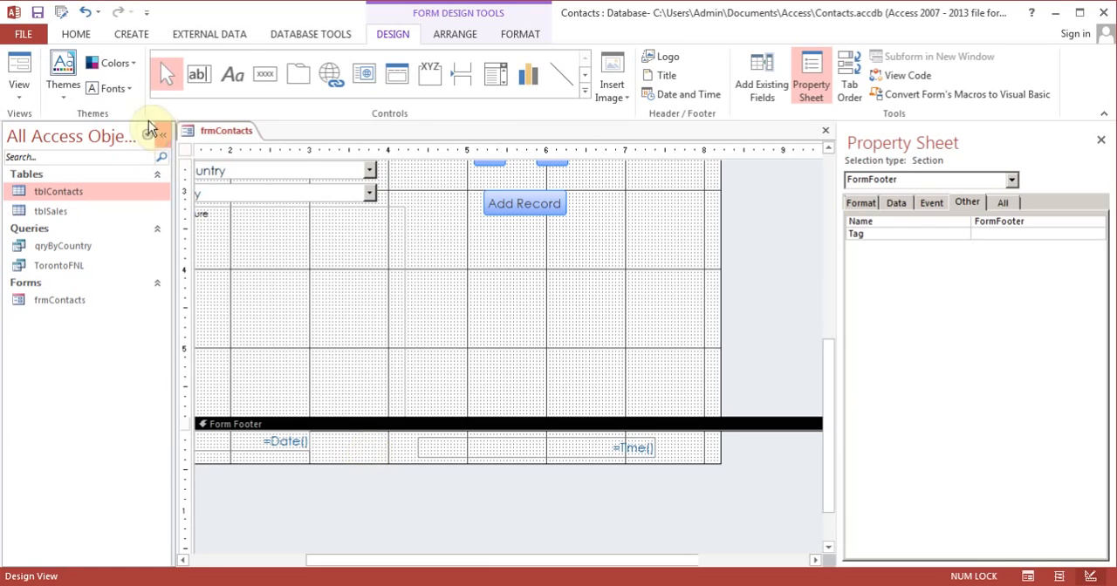
Step: Check the date and time in the footer in Form View and return the form to Design View
{"action": "left_click", "coordinate": [21, 67]}
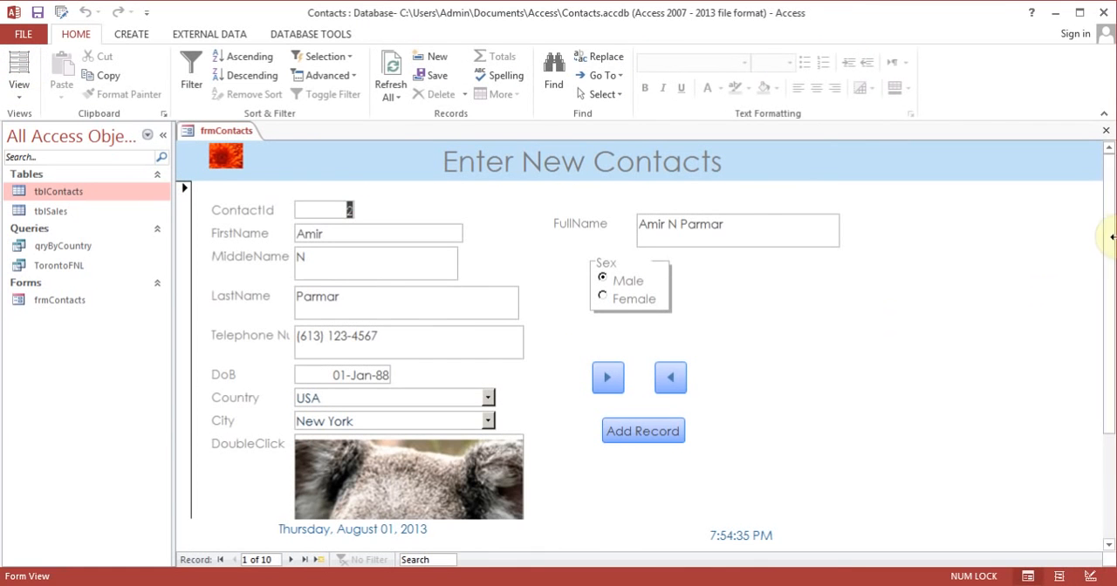
{"action": "left_click_drag", "start_coordinate": [1108, 227], "coordinate": [1106, 384]}
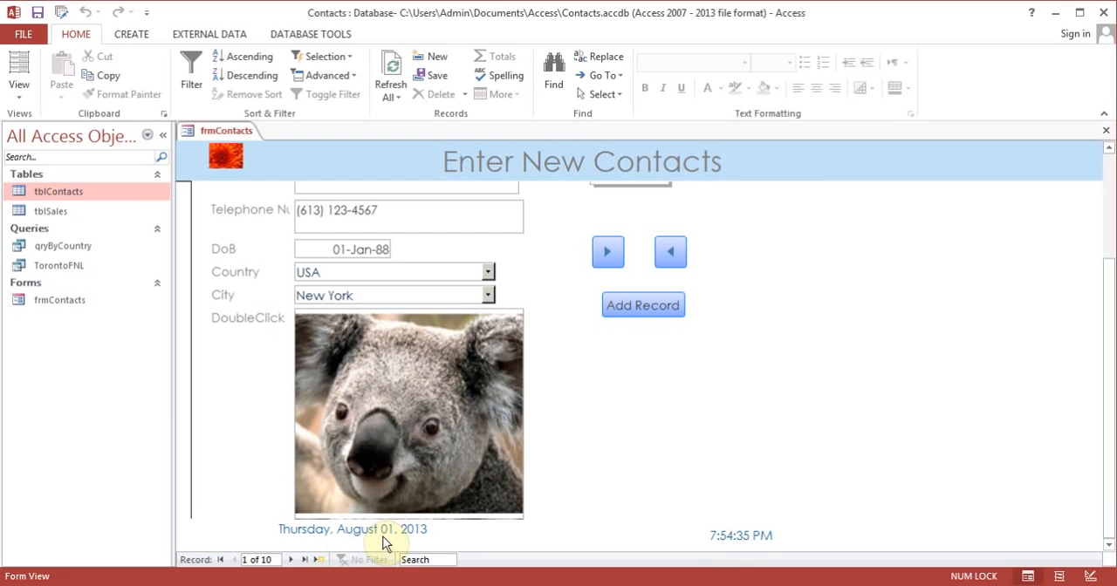
{"action": "left_click", "coordinate": [17, 87]}
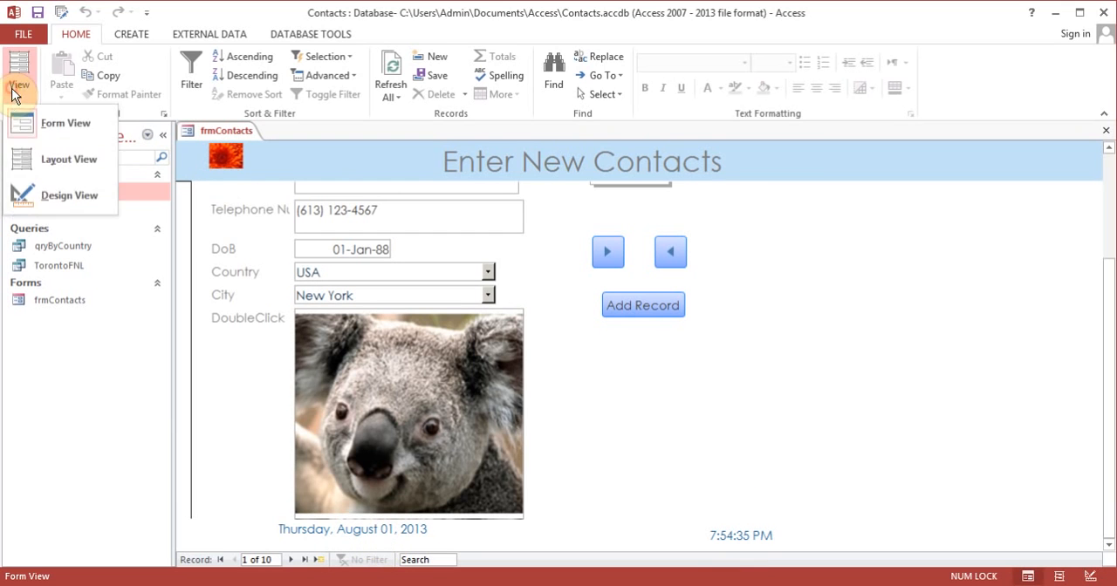
{"action": "left_click", "coordinate": [57, 198]}
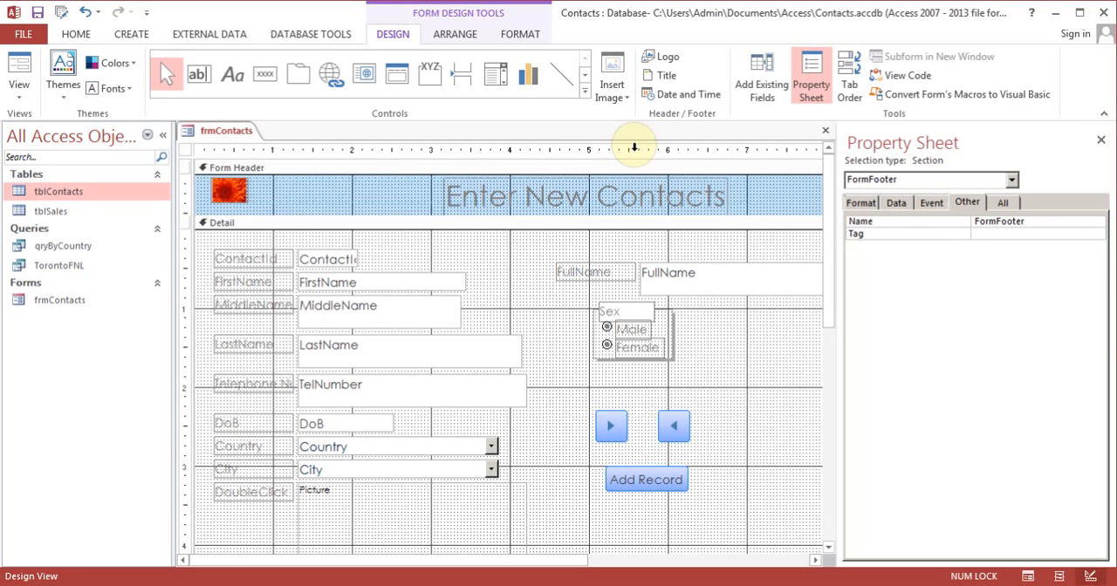
Step: Delete the FullName text box with its label, add the FullName field again above Sex, and widen its box to about 1.5 inches
{"action": "left_click", "coordinate": [621, 274]}
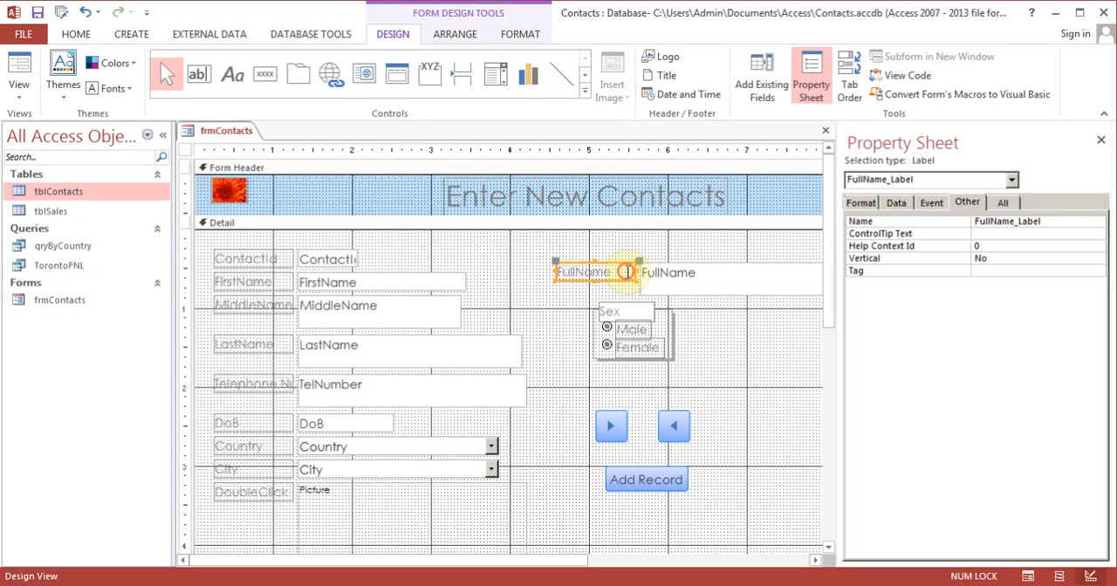
{"action": "left_click", "coordinate": [672, 279], "text": "shift"}
{"action": "key", "text": "Delete"}
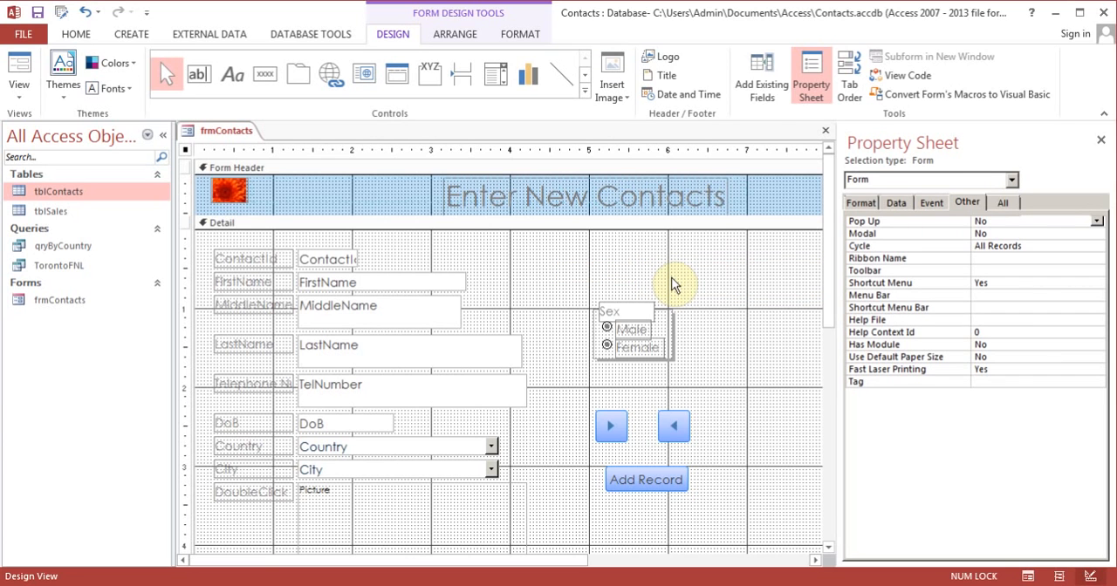
{"action": "left_click", "coordinate": [761, 85]}
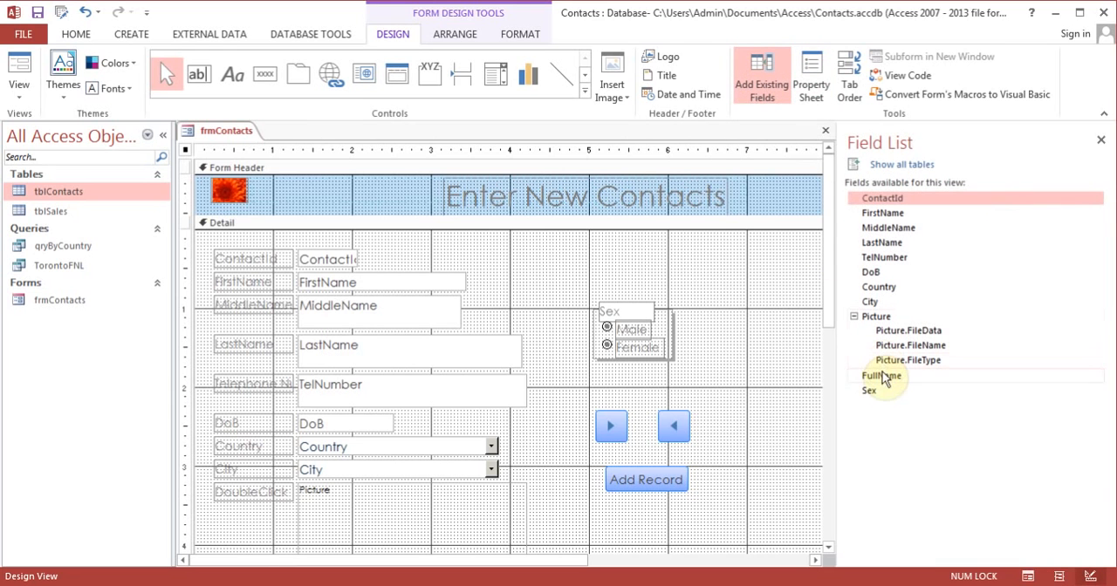
{"action": "left_click_drag", "start_coordinate": [881, 375], "coordinate": [654, 262]}
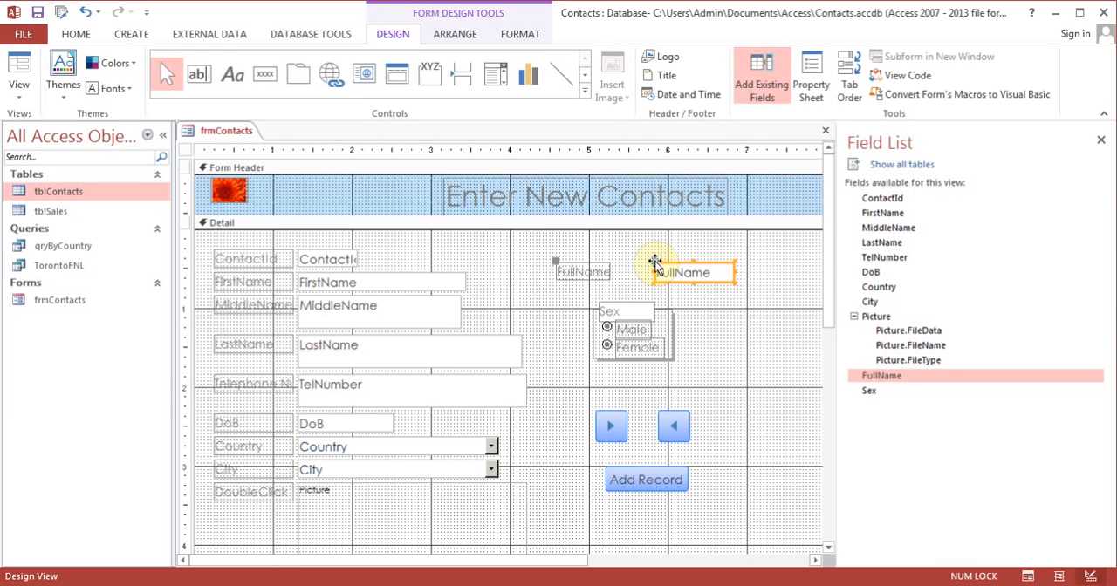
{"action": "left_click_drag", "start_coordinate": [738, 272], "coordinate": [770, 272]}
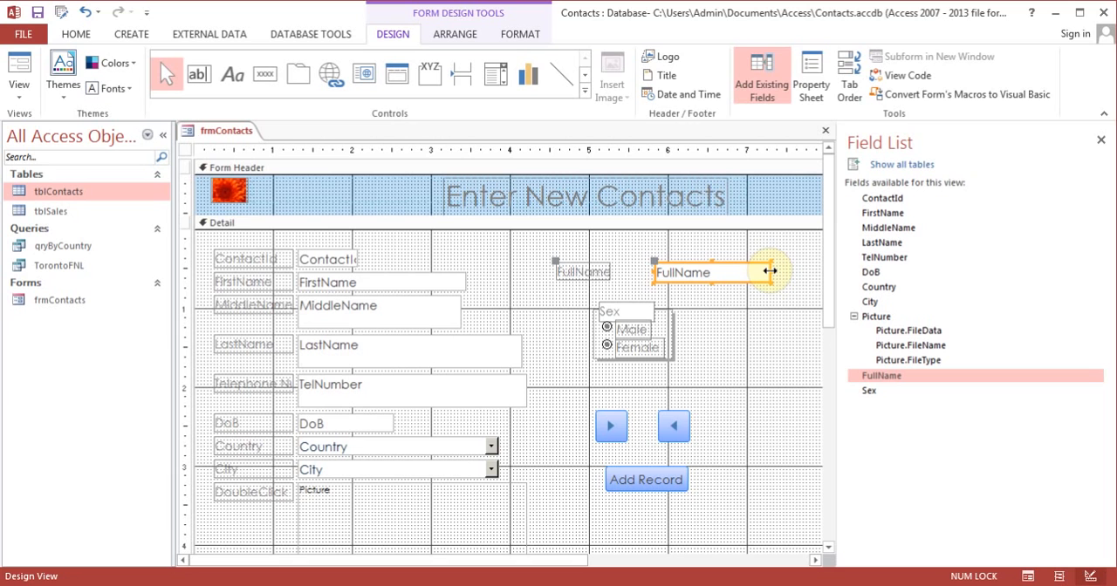
{"action": "left_click", "coordinate": [587, 269]}
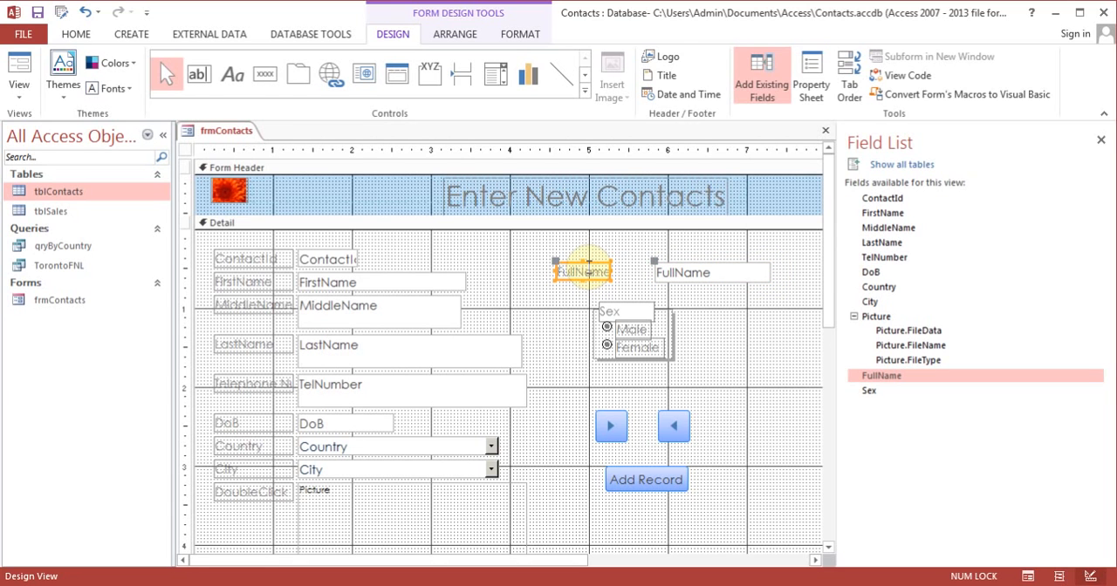
Step: Close the field list and frmContacts, saving the form's design changes
{"action": "left_click", "coordinate": [131, 33]}
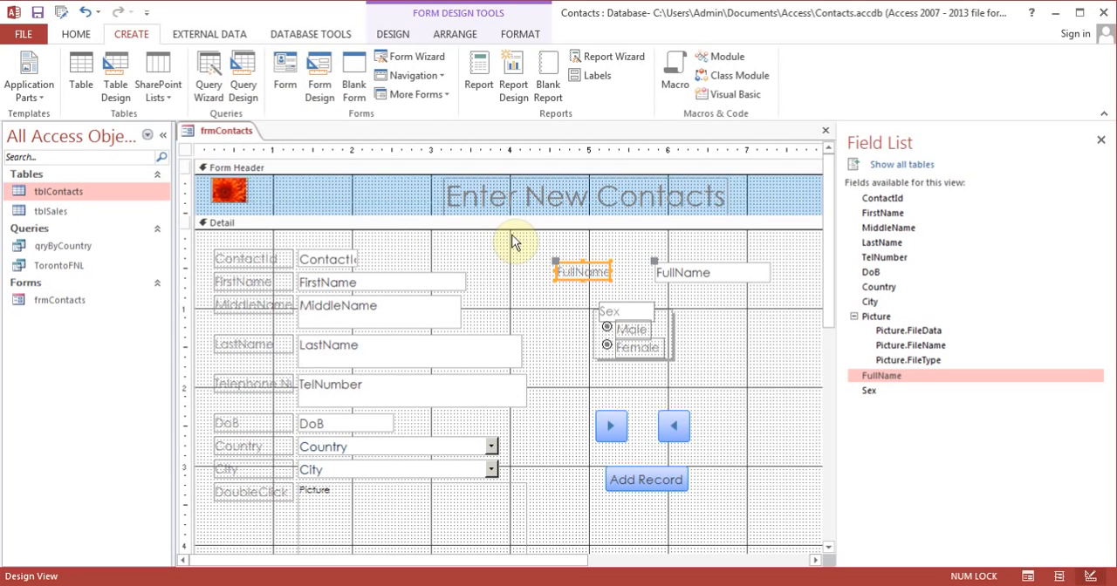
{"action": "left_click", "coordinate": [1101, 139]}
{"action": "left_click", "coordinate": [1105, 131]}
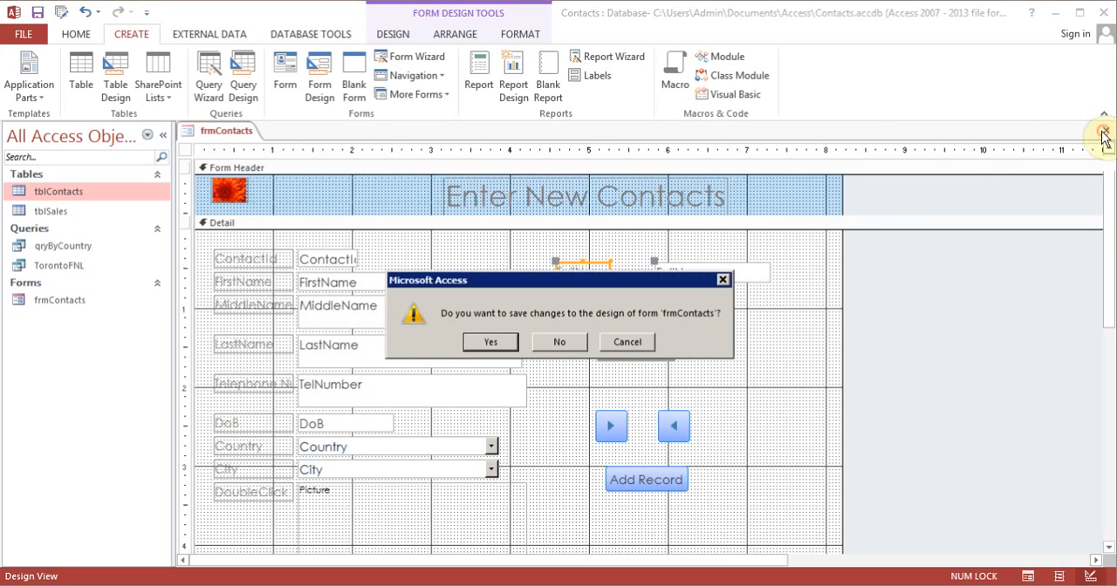
{"action": "left_click", "coordinate": [479, 342]}
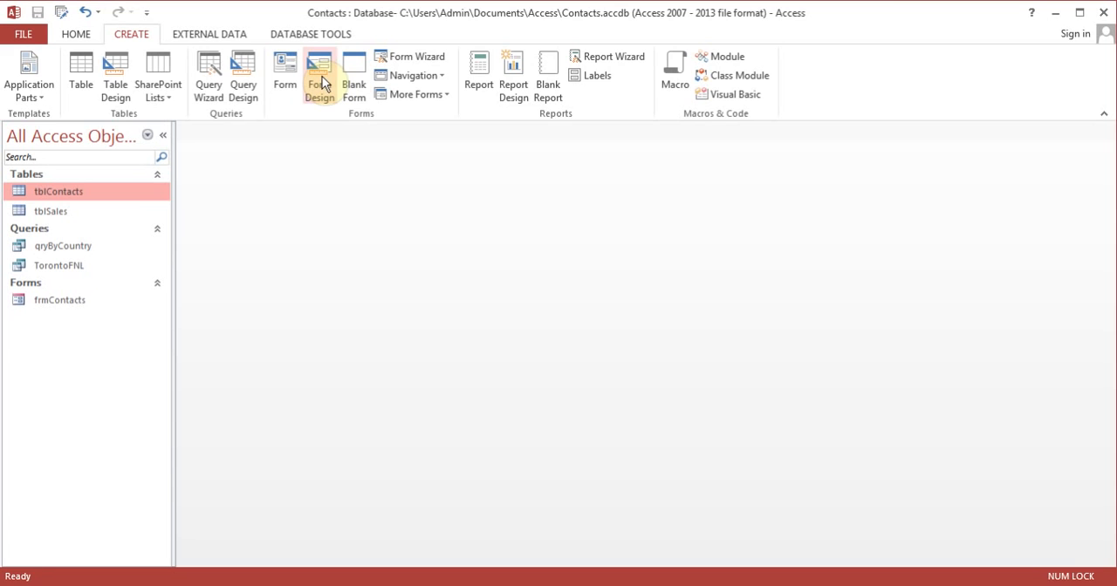
Step: Create a blank form in Design View and place the ContactId, FirstName, MiddleName and LastName fields of tblContacts on it
{"action": "left_click", "coordinate": [322, 78]}
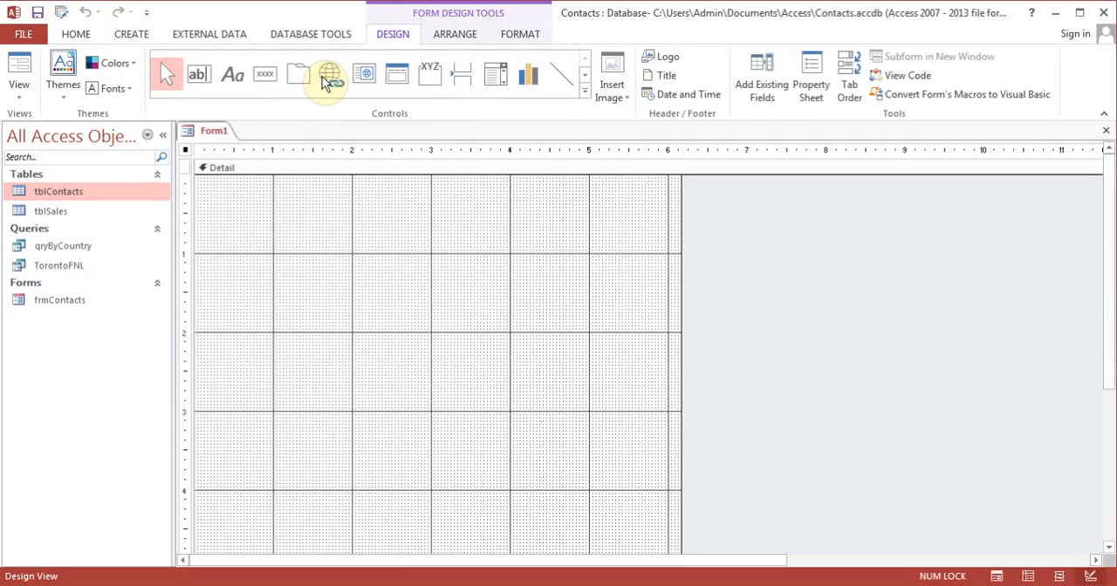
{"action": "left_click", "coordinate": [772, 80]}
{"action": "left_click", "coordinate": [913, 199]}
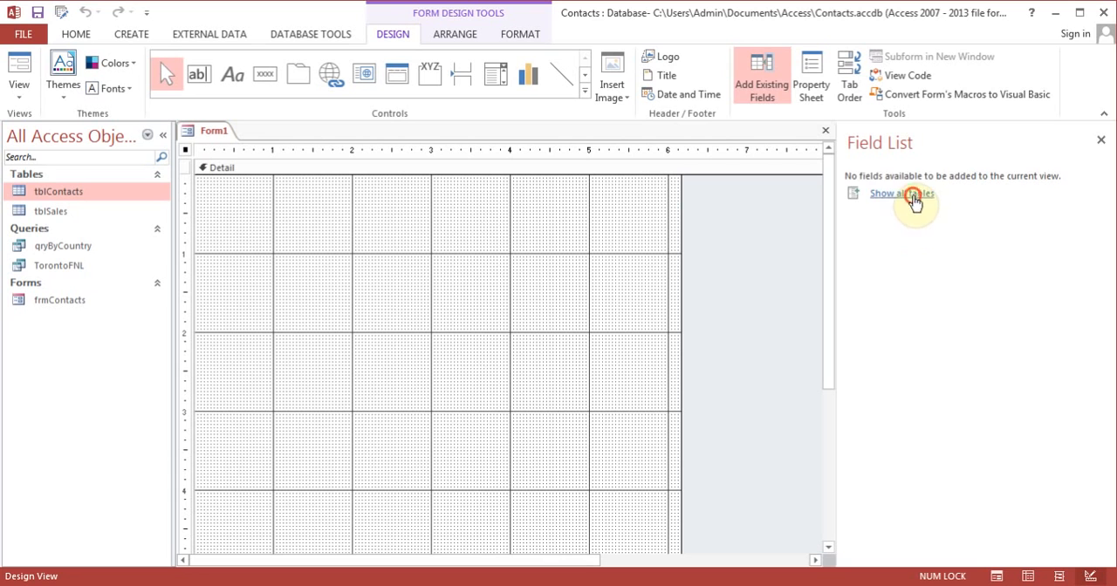
{"action": "left_click", "coordinate": [853, 198]}
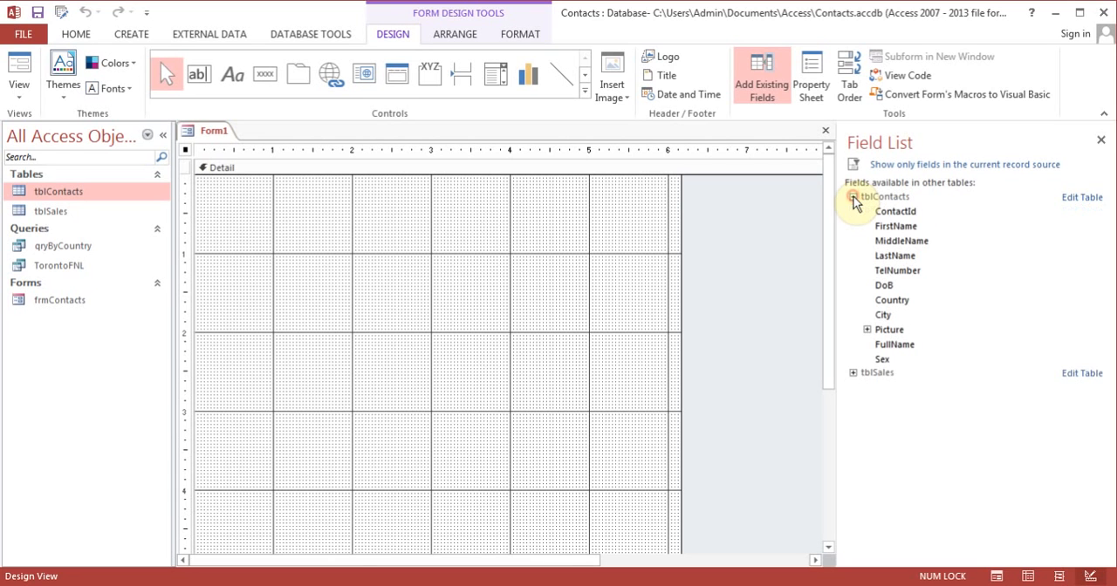
{"action": "left_click_drag", "start_coordinate": [892, 212], "coordinate": [355, 218]}
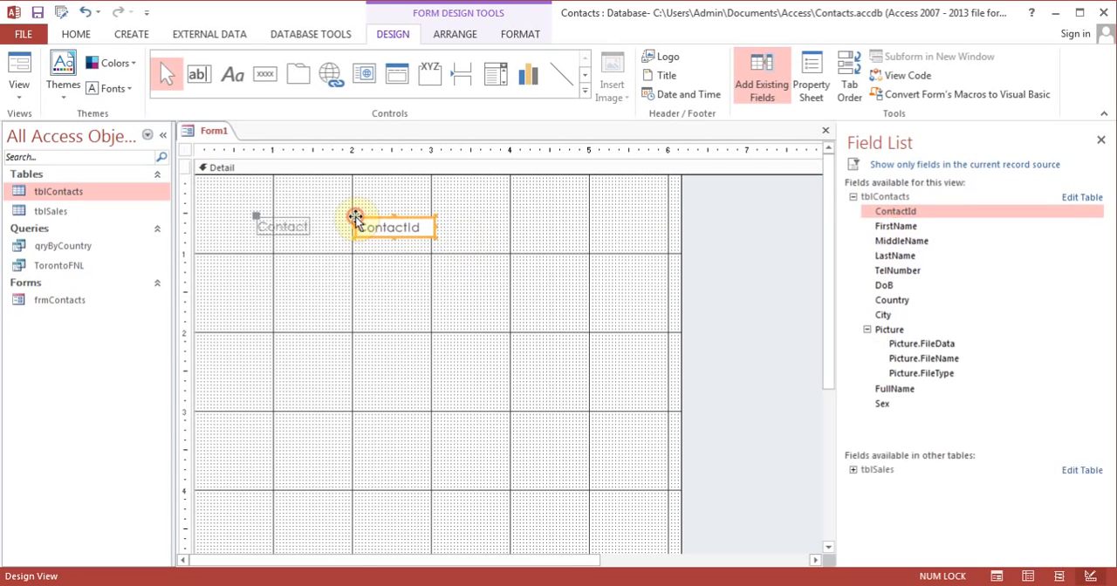
{"action": "left_click_drag", "start_coordinate": [894, 226], "coordinate": [364, 288]}
{"action": "left_click_drag", "start_coordinate": [911, 241], "coordinate": [416, 359]}
{"action": "left_click_drag", "start_coordinate": [908, 255], "coordinate": [292, 404]}
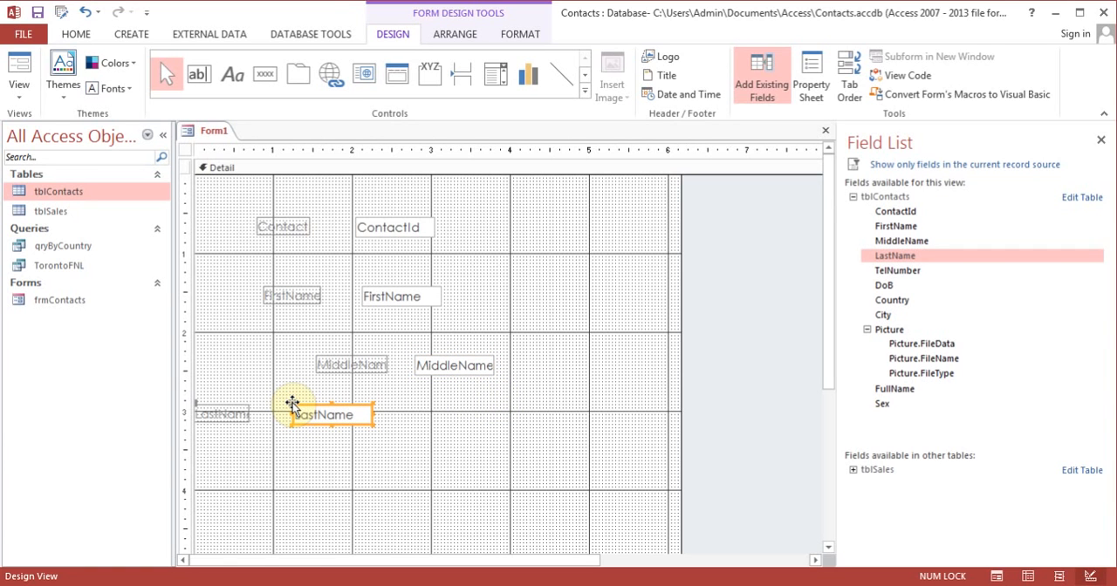
Step: Close the field list and the new form, discarding its design
{"action": "left_click", "coordinate": [1100, 140]}
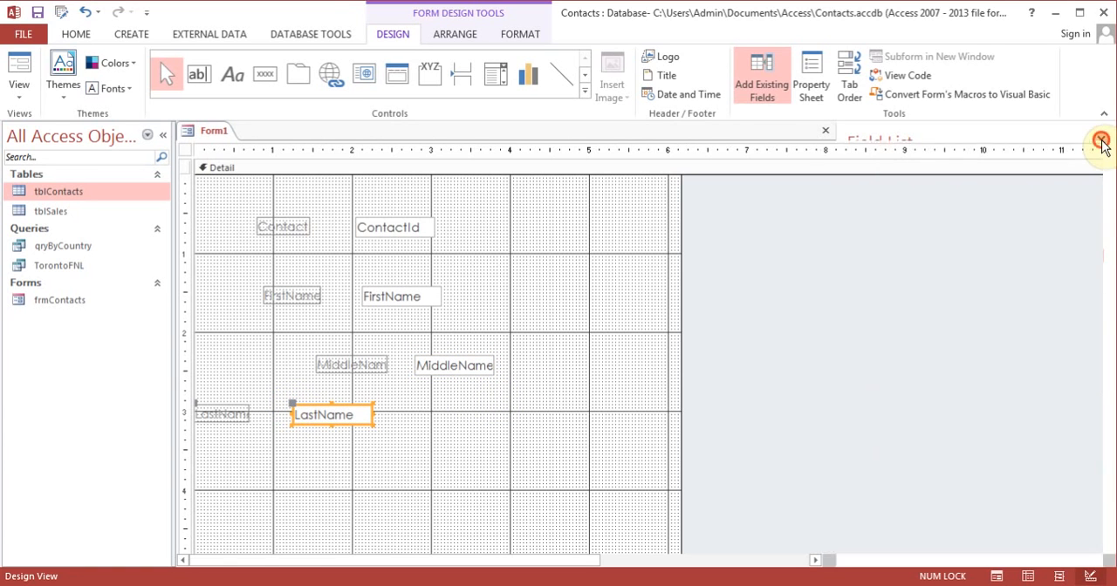
{"action": "left_click", "coordinate": [1106, 132]}
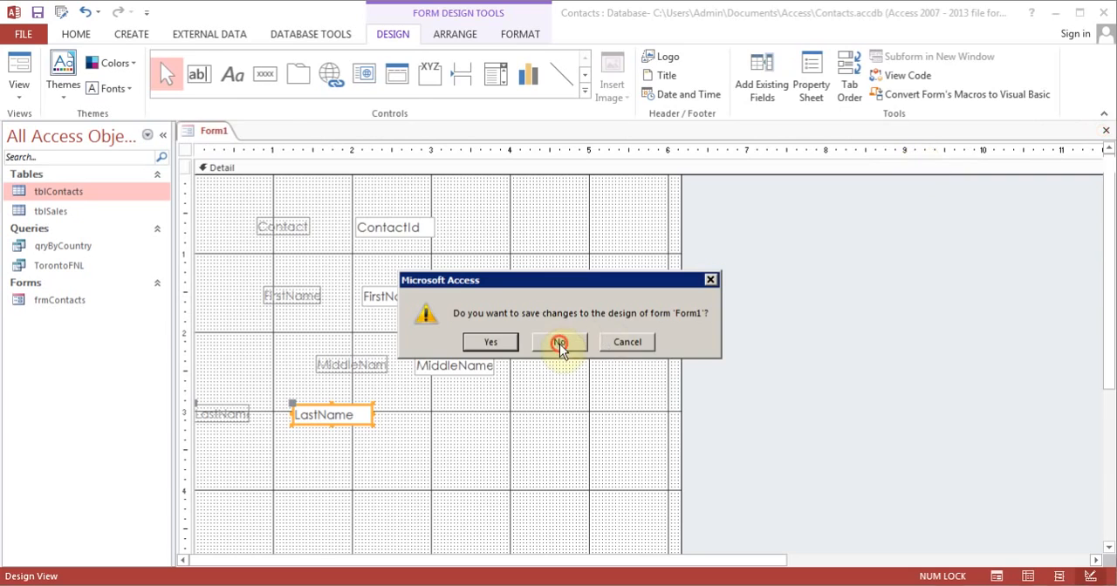
{"action": "left_click", "coordinate": [560, 343]}
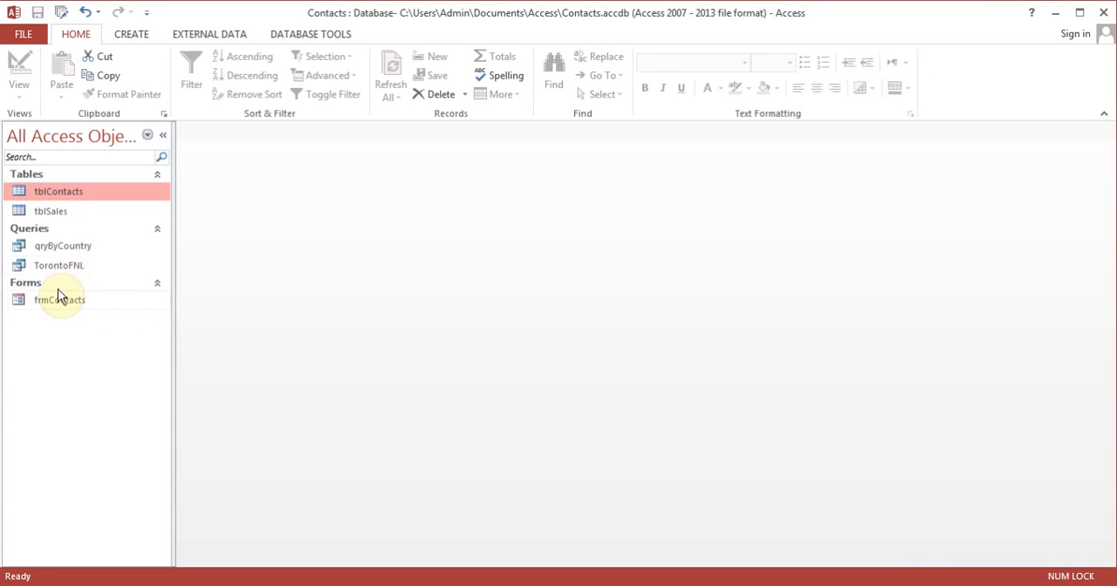
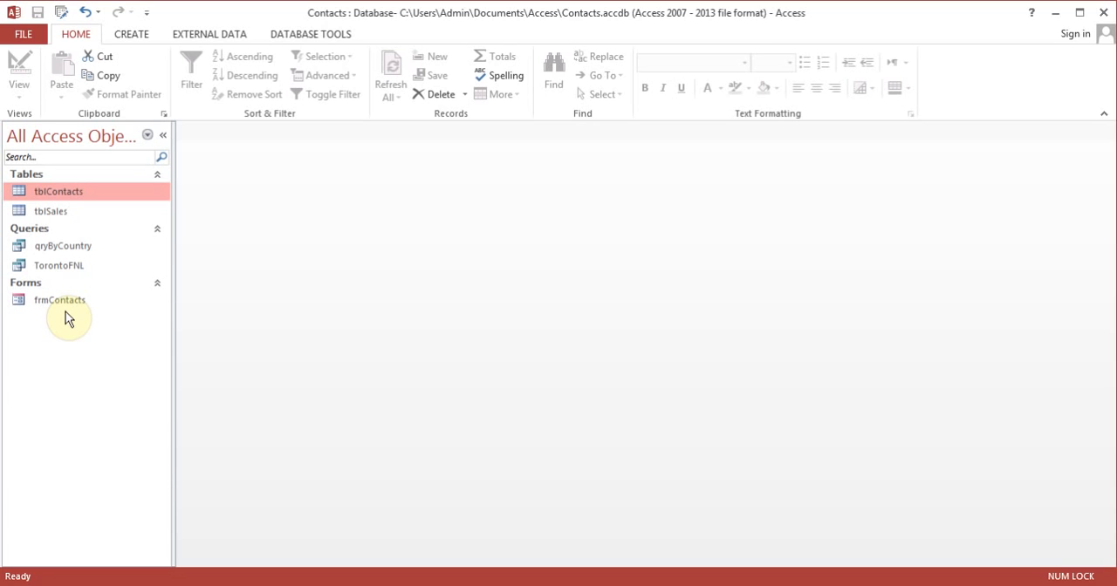
Step: Generate an automatic report from tblContacts, look at it in Report View, and close it without saving
{"action": "left_click", "coordinate": [136, 37]}
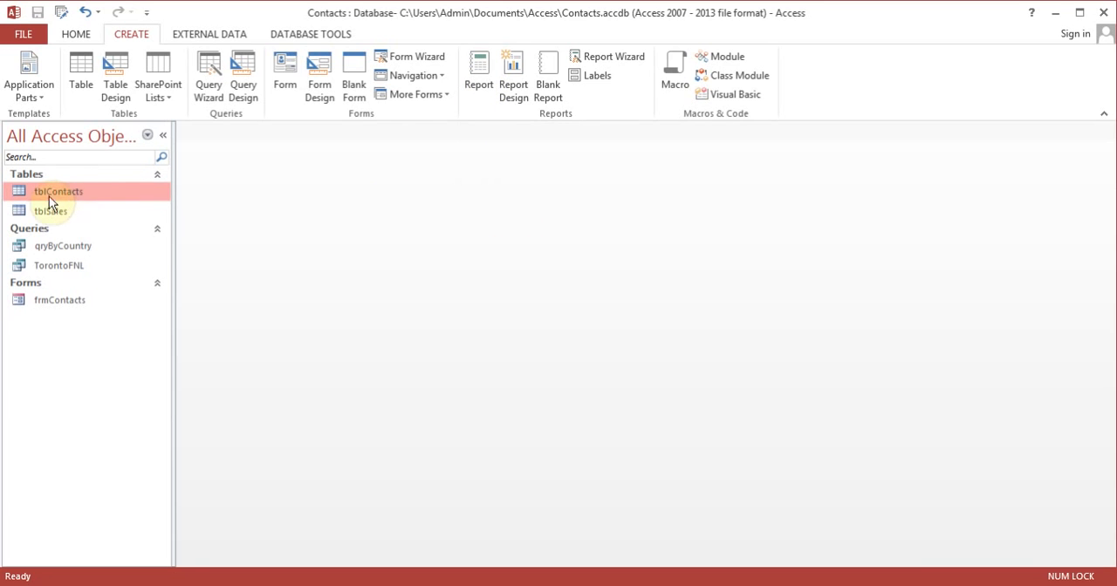
{"action": "left_click", "coordinate": [477, 84]}
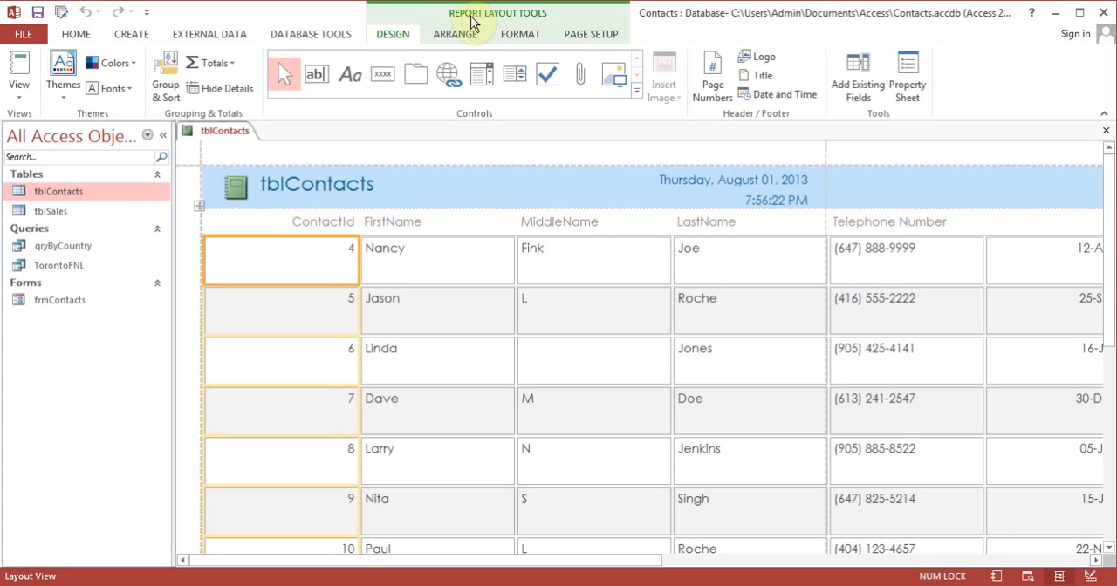
{"action": "left_click", "coordinate": [20, 94]}
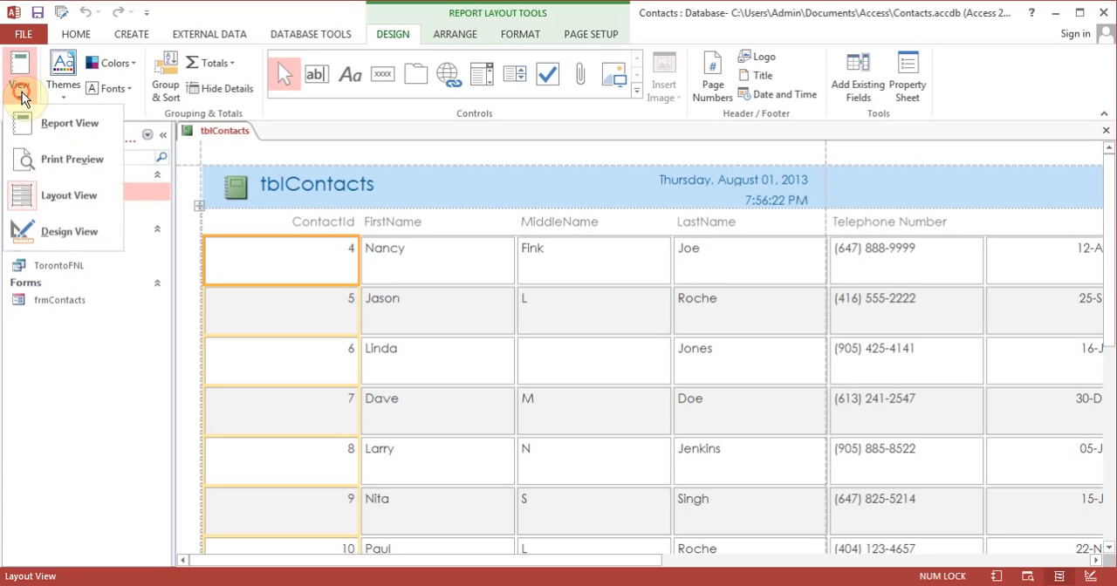
{"action": "left_click", "coordinate": [73, 126]}
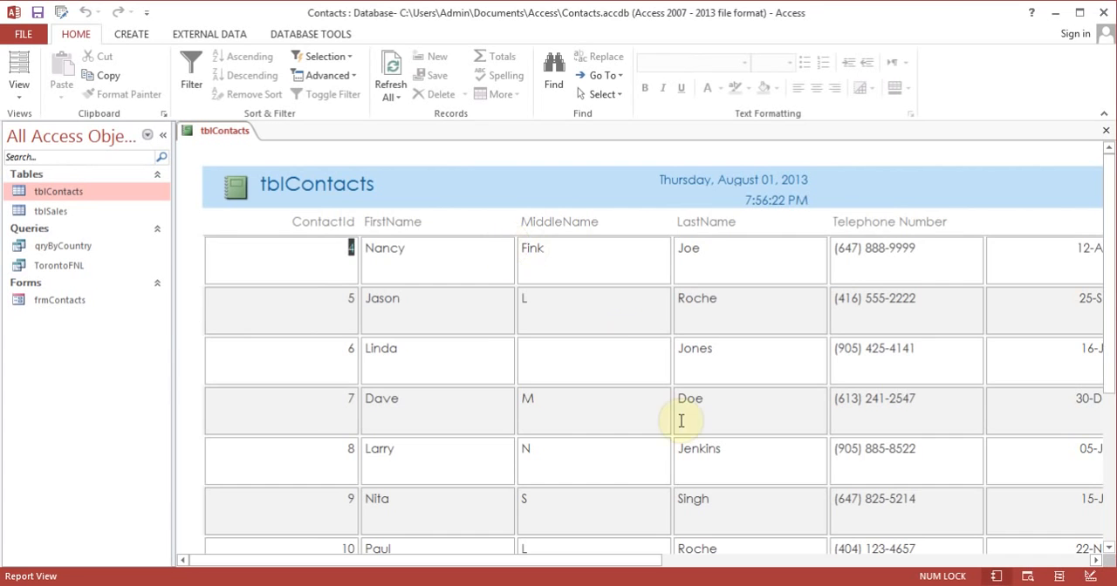
{"action": "left_click_drag", "start_coordinate": [631, 560], "coordinate": [575, 538]}
{"action": "left_click", "coordinate": [1105, 130]}
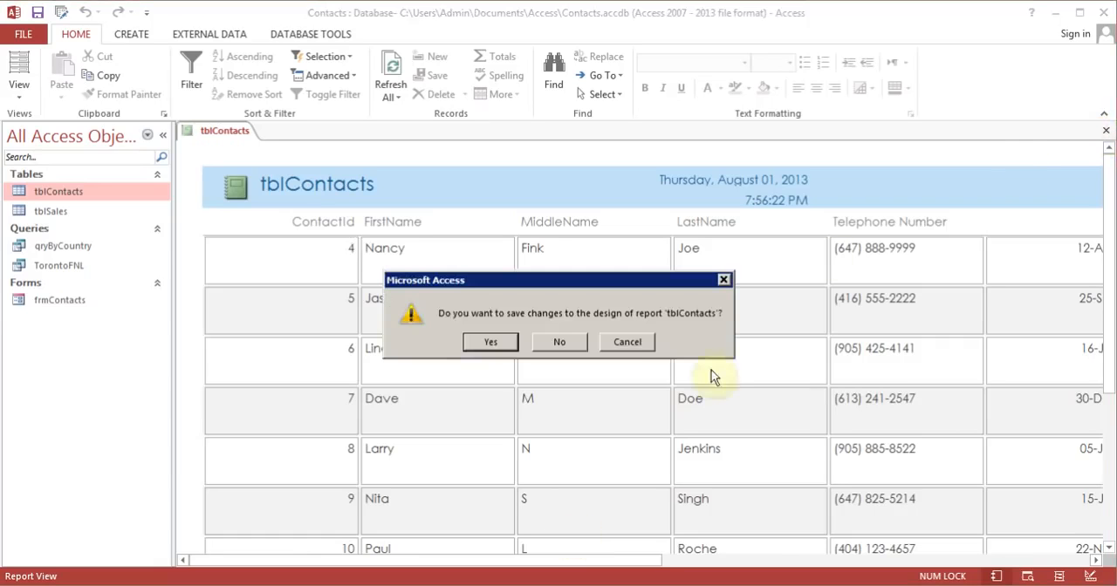
{"action": "left_click", "coordinate": [576, 348]}
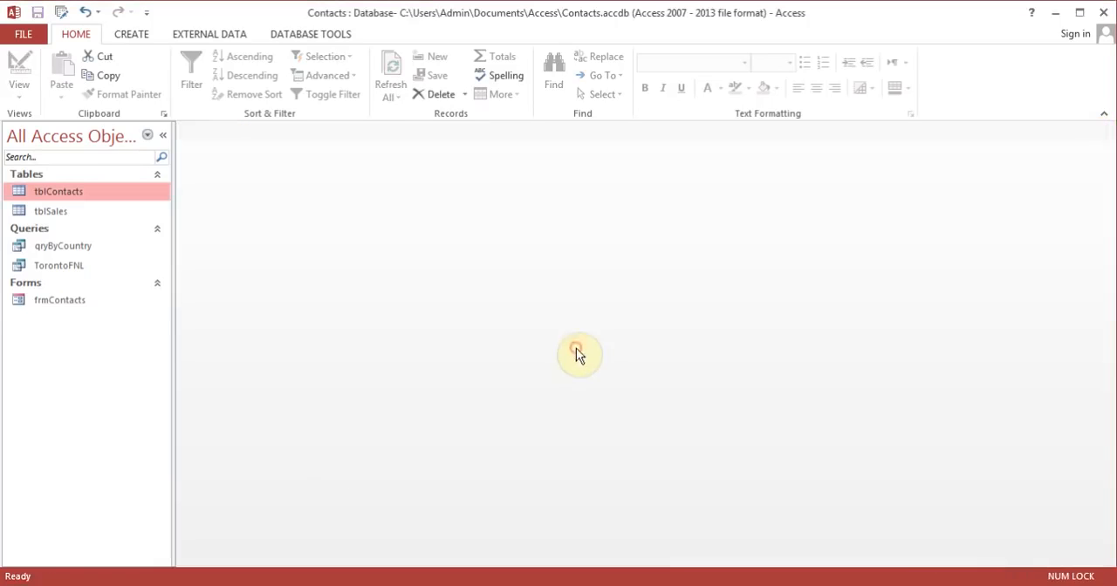
Step: Start the Report Wizard on tblContacts and include the ContactId field in the report
{"action": "left_click", "coordinate": [132, 35]}
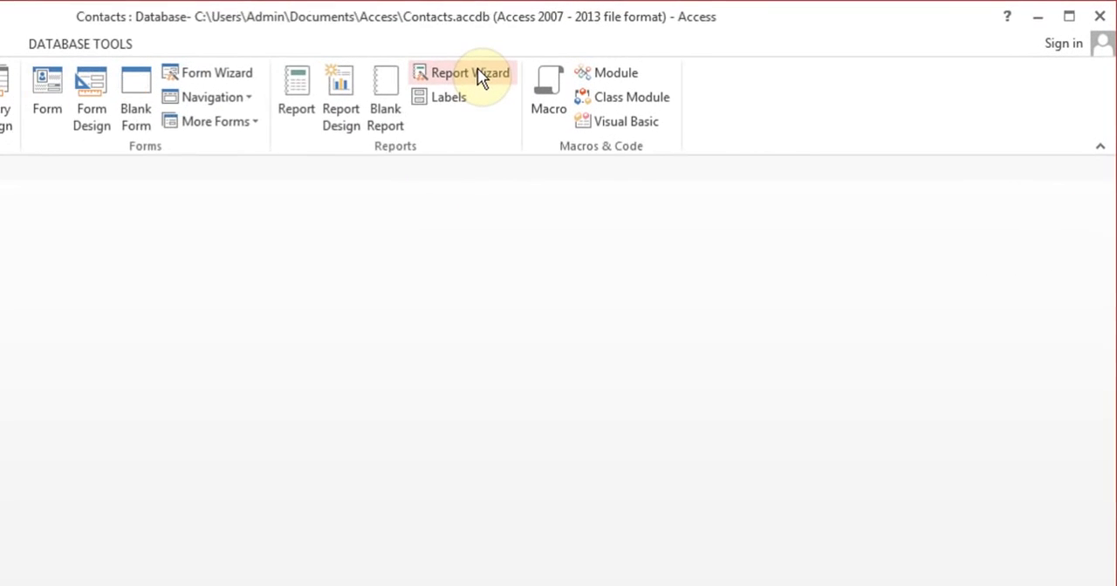
{"action": "left_click", "coordinate": [482, 75]}
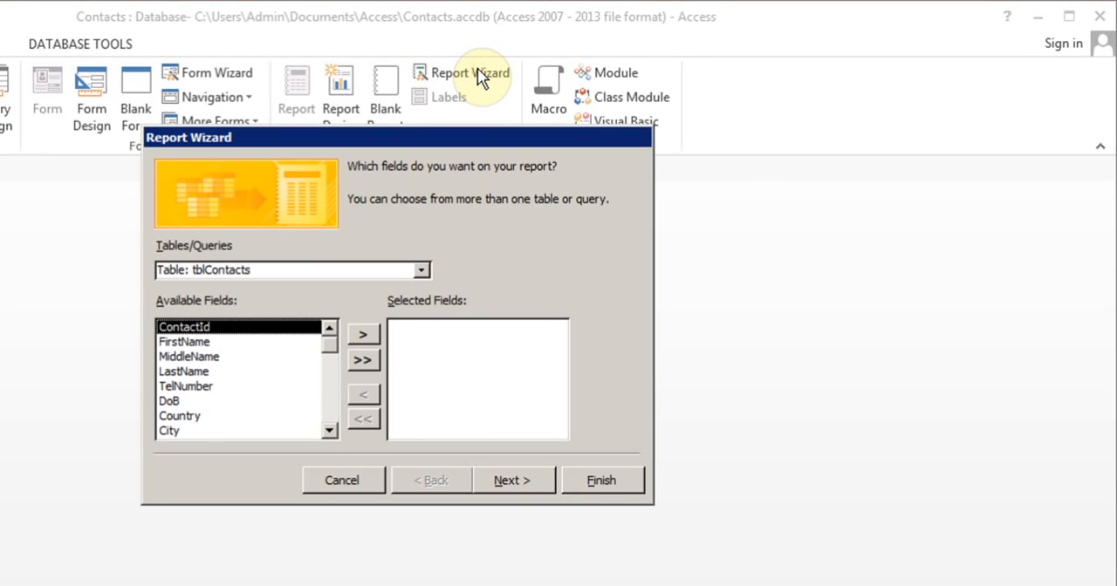
{"action": "left_click", "coordinate": [364, 336]}
{"action": "left_click", "coordinate": [364, 336]}
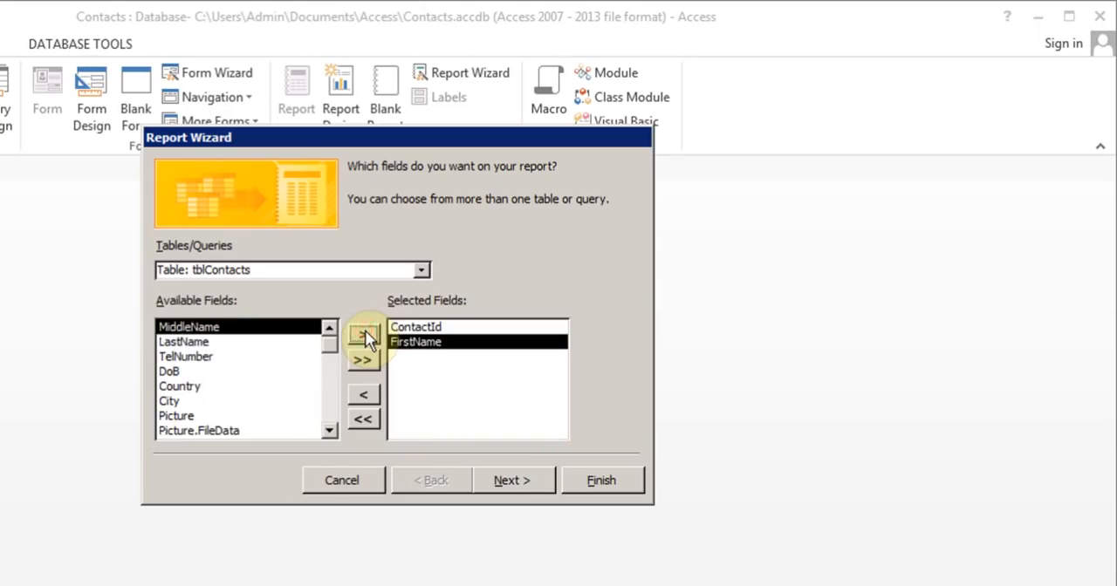
{"action": "left_click", "coordinate": [365, 337]}
{"action": "left_click", "coordinate": [365, 337]}
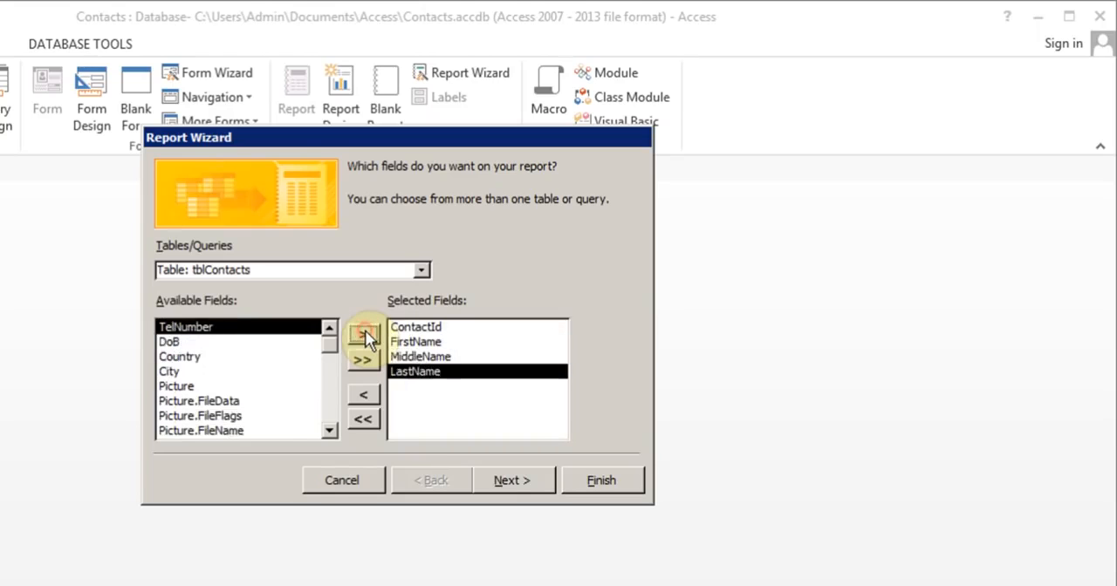
{"action": "left_click", "coordinate": [424, 358]}
{"action": "left_click", "coordinate": [363, 396]}
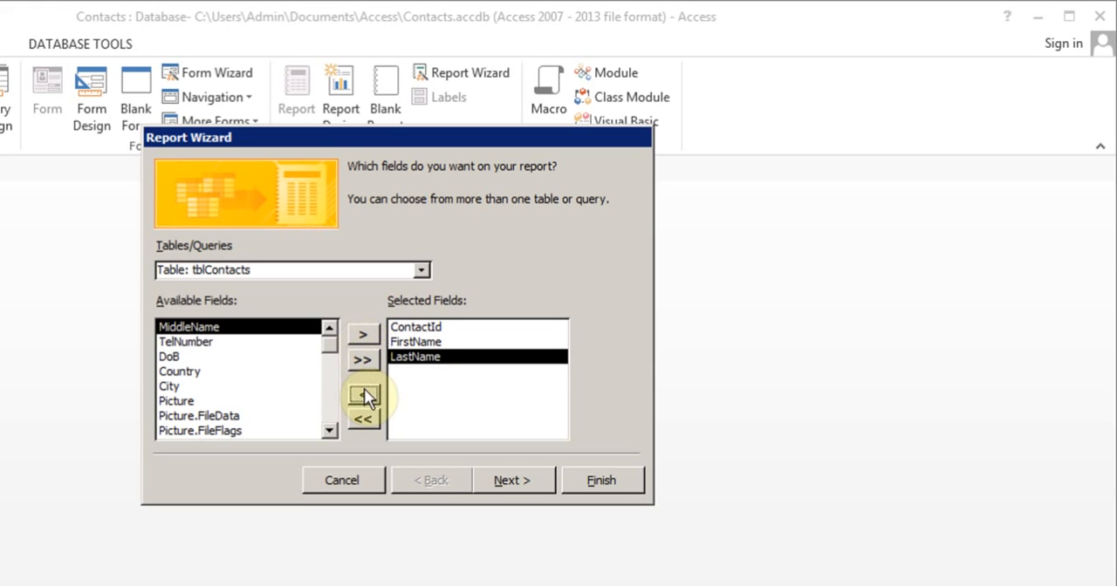
{"action": "left_click", "coordinate": [363, 395]}
{"action": "left_click", "coordinate": [363, 395]}
Step: Add the FullName, Sex, TelNumber, DoB and Country fields of tblContacts to the report, in that order
{"action": "left_click_drag", "start_coordinate": [329, 347], "coordinate": [328, 426]}
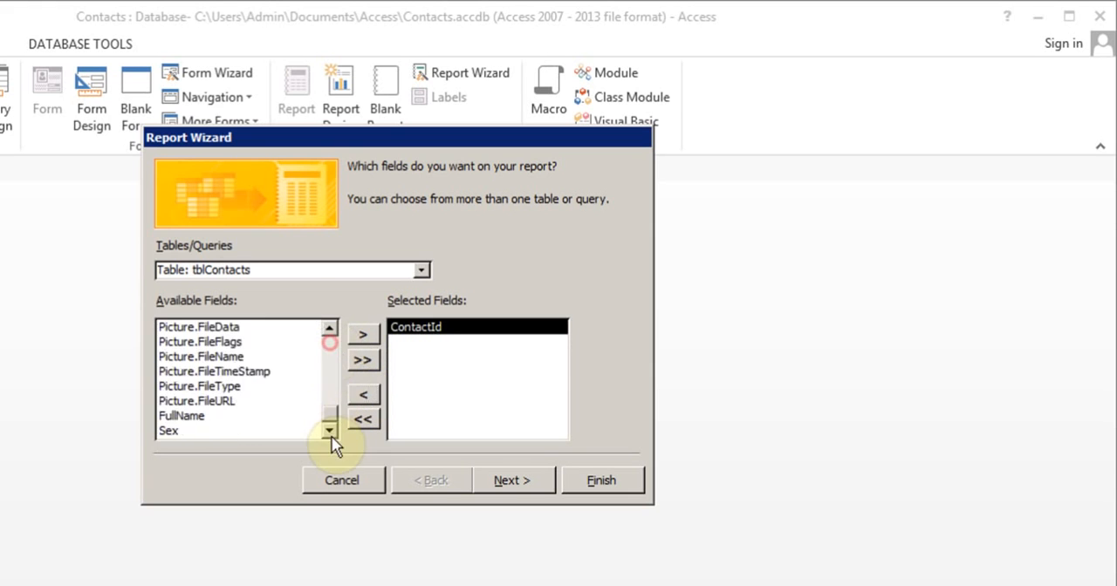
{"action": "left_click", "coordinate": [203, 418]}
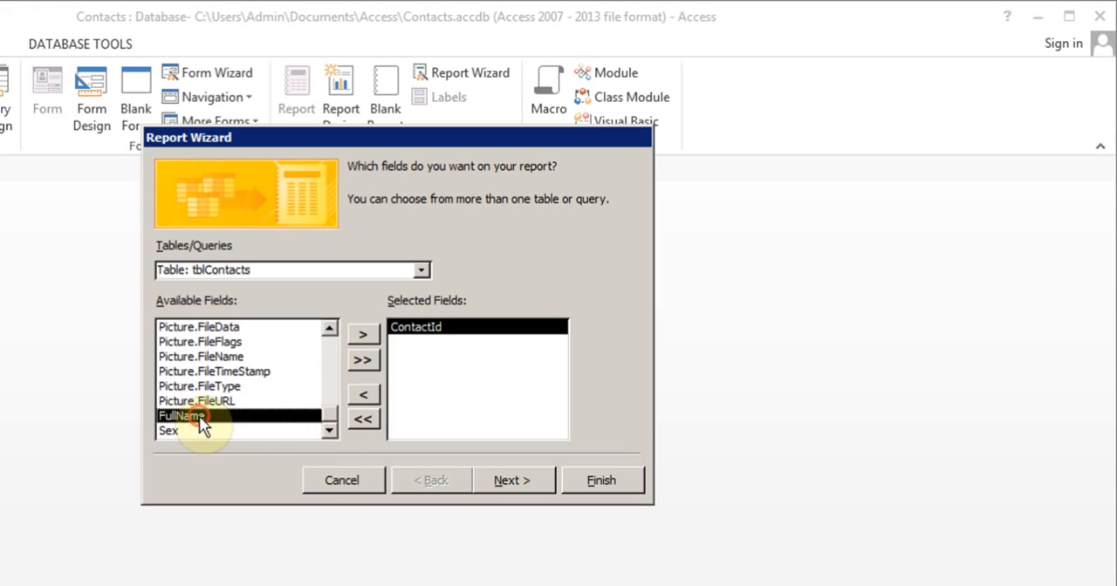
{"action": "left_click", "coordinate": [363, 334]}
{"action": "left_click", "coordinate": [362, 335]}
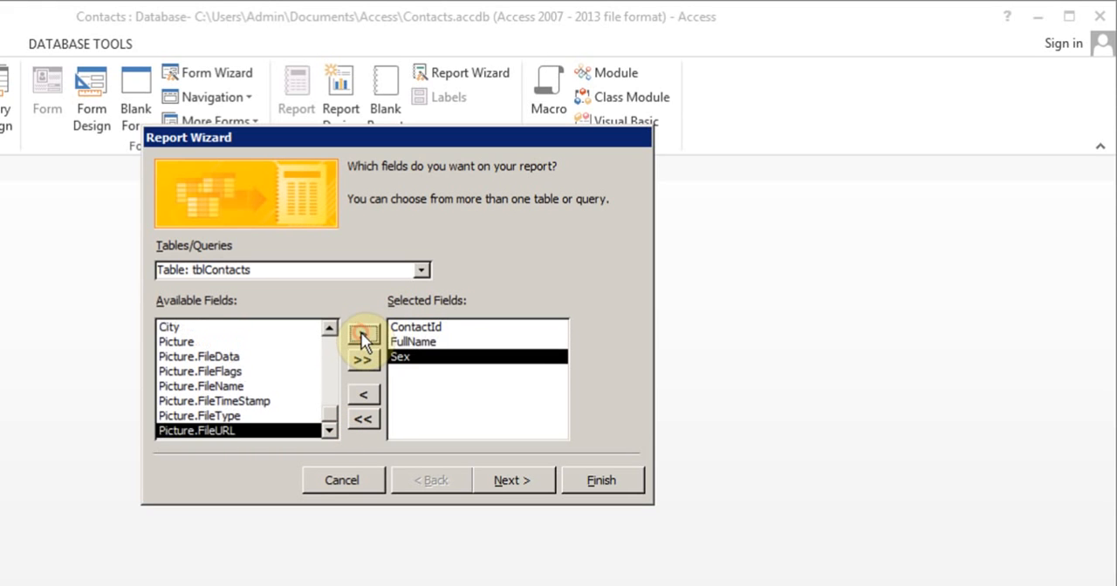
{"action": "left_click_drag", "start_coordinate": [331, 407], "coordinate": [329, 340]}
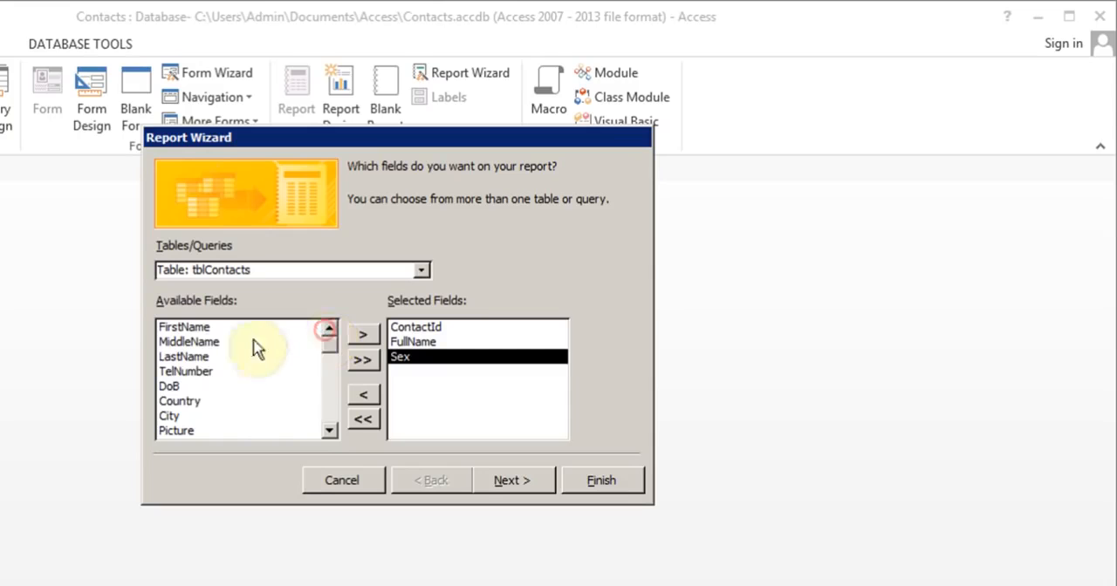
{"action": "left_click", "coordinate": [194, 372]}
{"action": "left_click", "coordinate": [359, 331]}
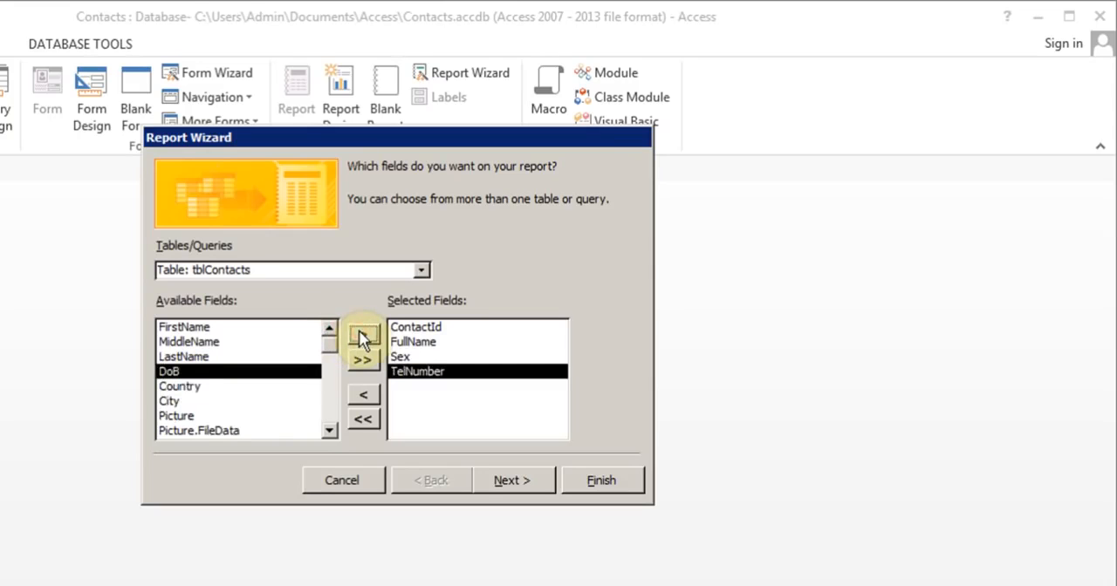
{"action": "left_click", "coordinate": [358, 332]}
{"action": "left_click", "coordinate": [358, 331]}
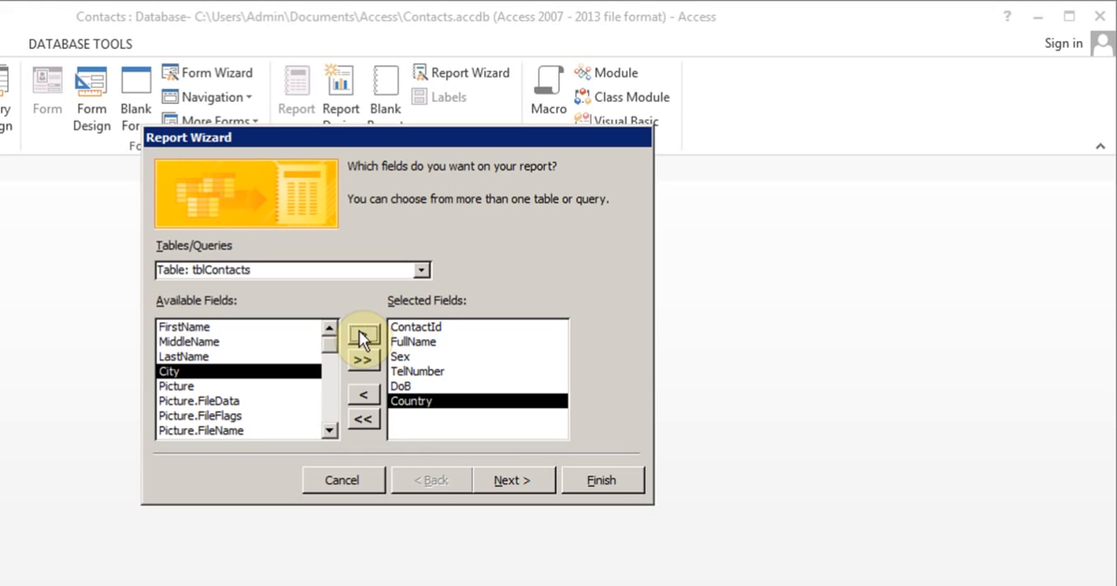
Step: Leave the report without grouping levels and sort its records by FullName in ascending order
{"action": "left_click", "coordinate": [511, 479]}
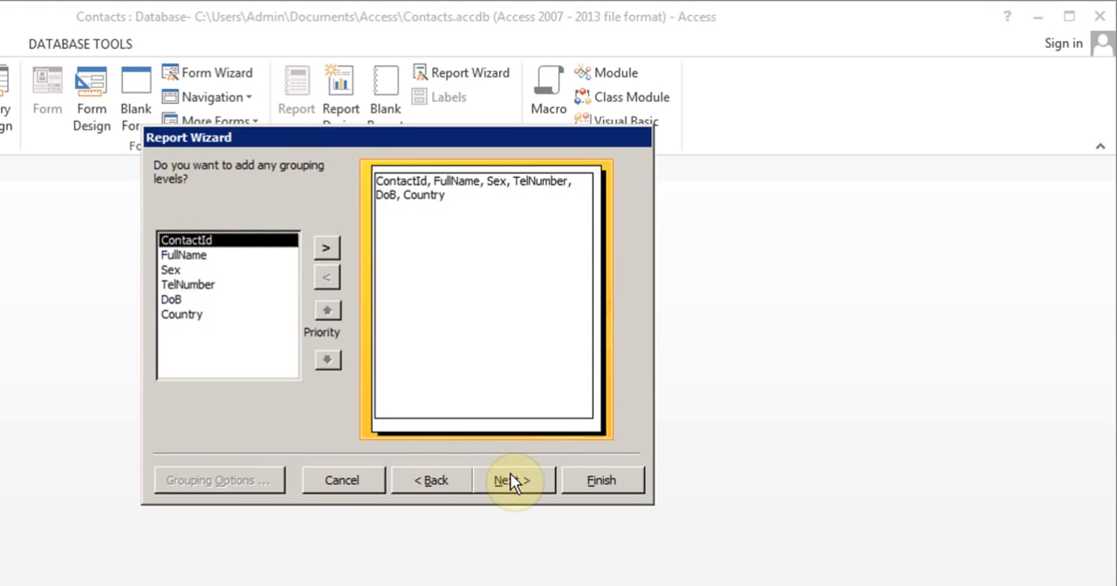
{"action": "left_click", "coordinate": [510, 481]}
{"action": "left_click", "coordinate": [530, 235]}
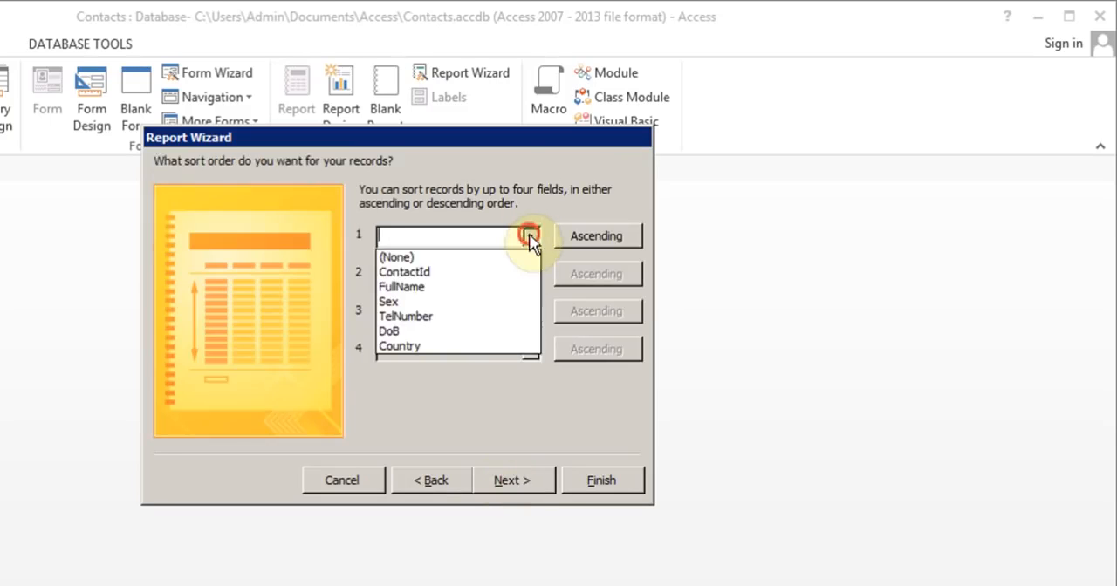
{"action": "left_click", "coordinate": [461, 286]}
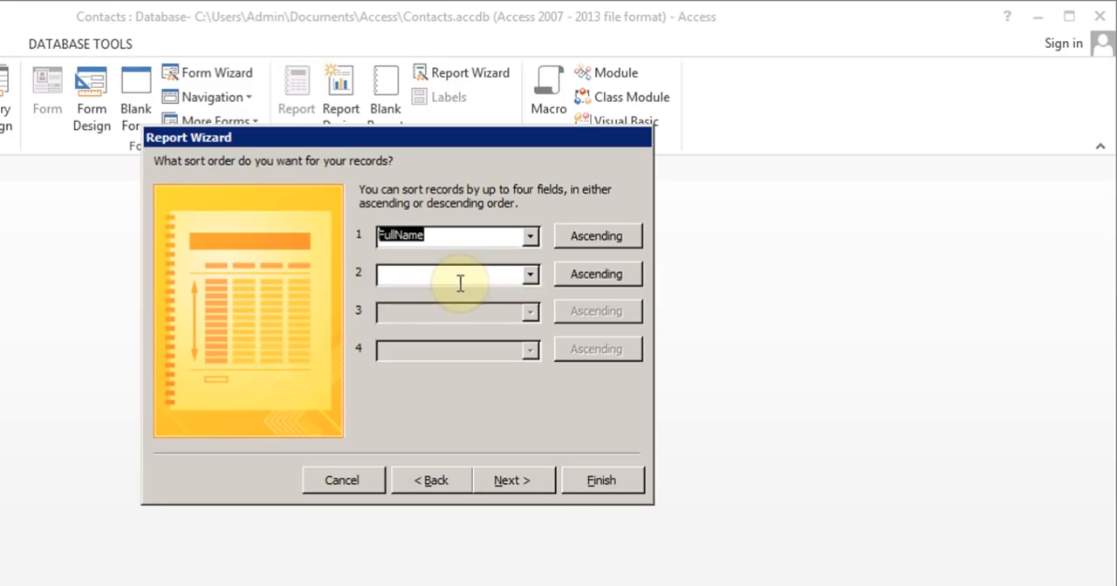
{"action": "left_click", "coordinate": [502, 483]}
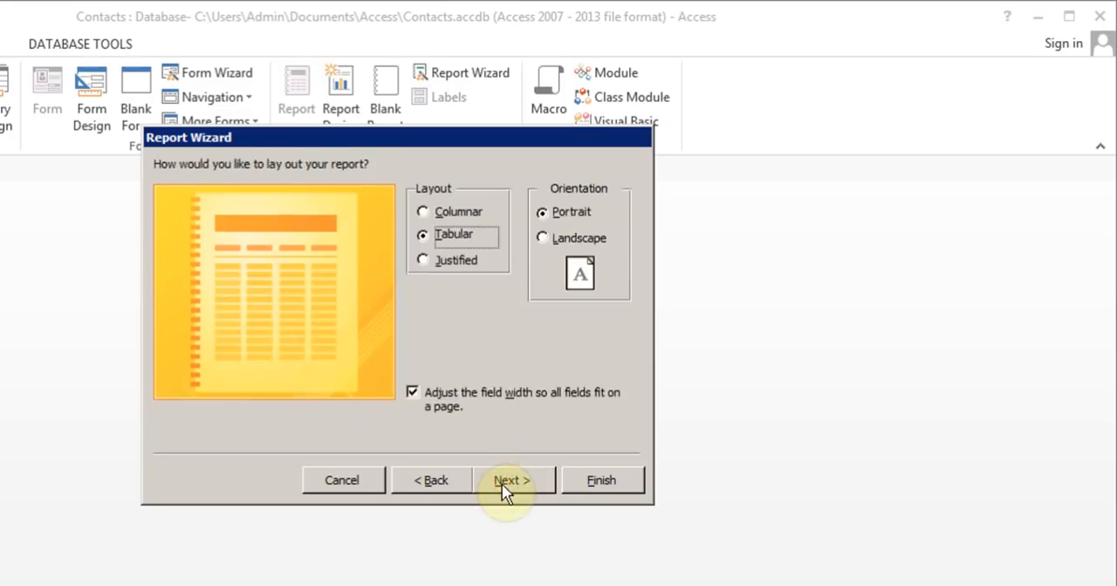
Step: Try the other orientation and layout options, then settle on a Tabular layout in Portrait orientation
{"action": "left_click", "coordinate": [546, 240]}
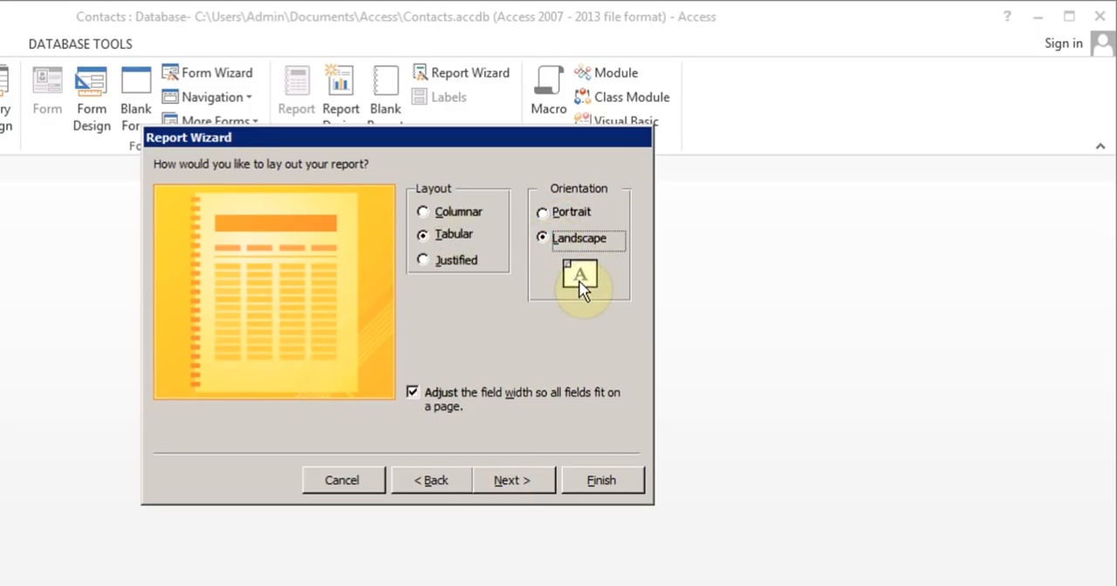
{"action": "left_click", "coordinate": [547, 213]}
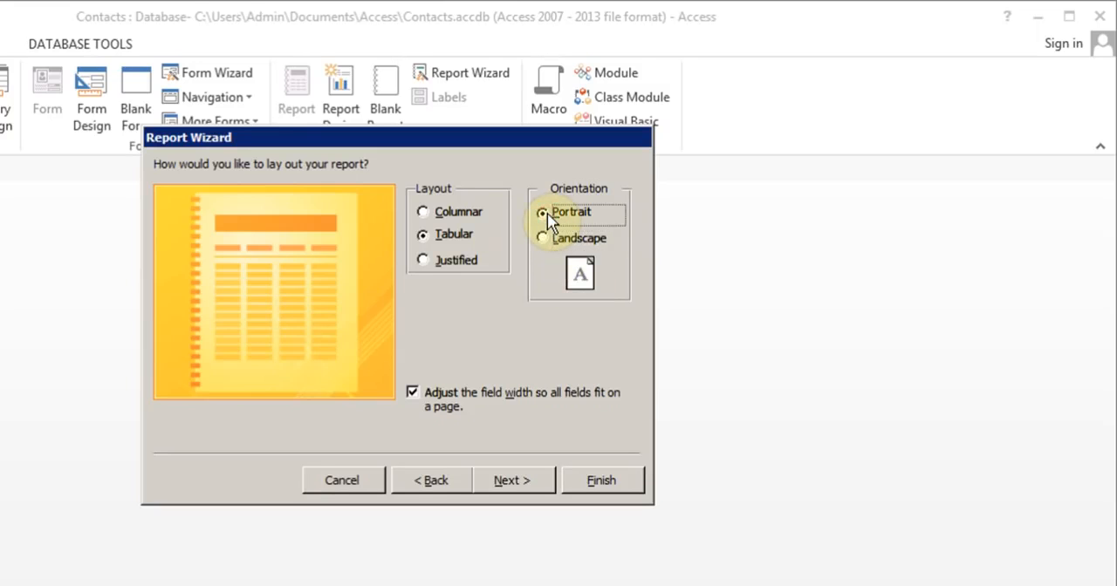
{"action": "left_click", "coordinate": [424, 213]}
{"action": "left_click", "coordinate": [423, 237]}
{"action": "left_click", "coordinate": [424, 262]}
{"action": "left_click", "coordinate": [426, 239]}
{"action": "left_click", "coordinate": [513, 486]}
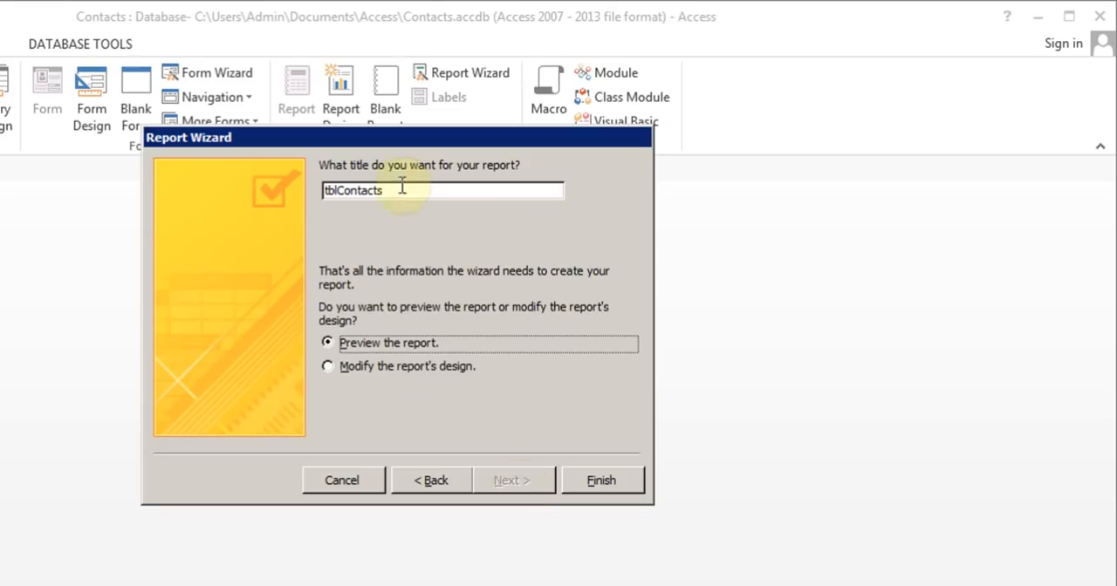
Step: Title the report rptFullContacts and finish the wizard with the option to preview the report
{"action": "left_click", "coordinate": [337, 188]}
{"action": "key", "text": "BackSpace"}
{"action": "key", "text": "BackSpace"}
{"action": "key", "text": "BackSpace"}
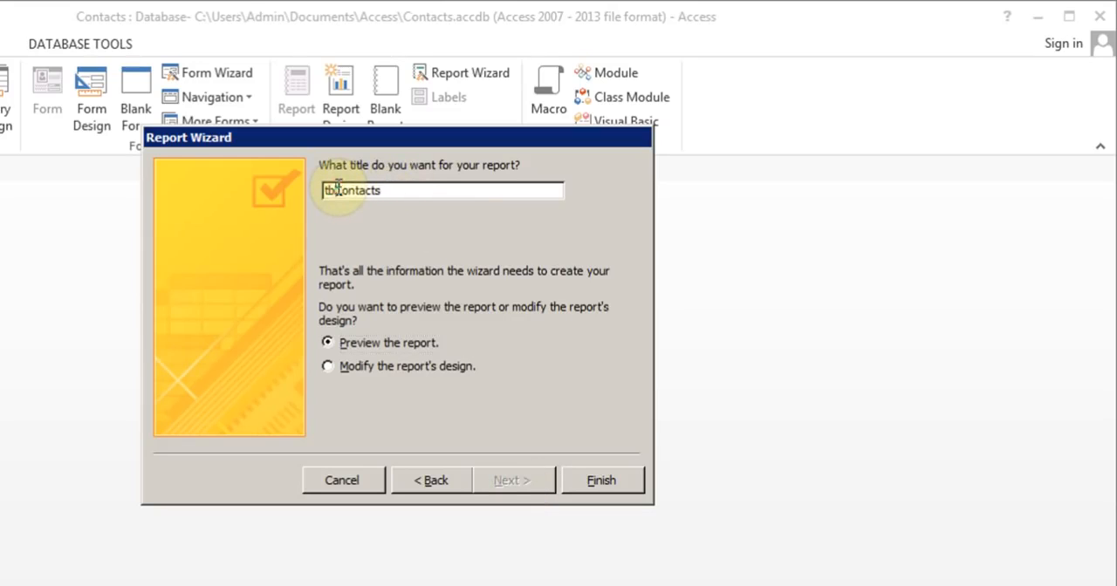
{"action": "type", "text": "rpt"}
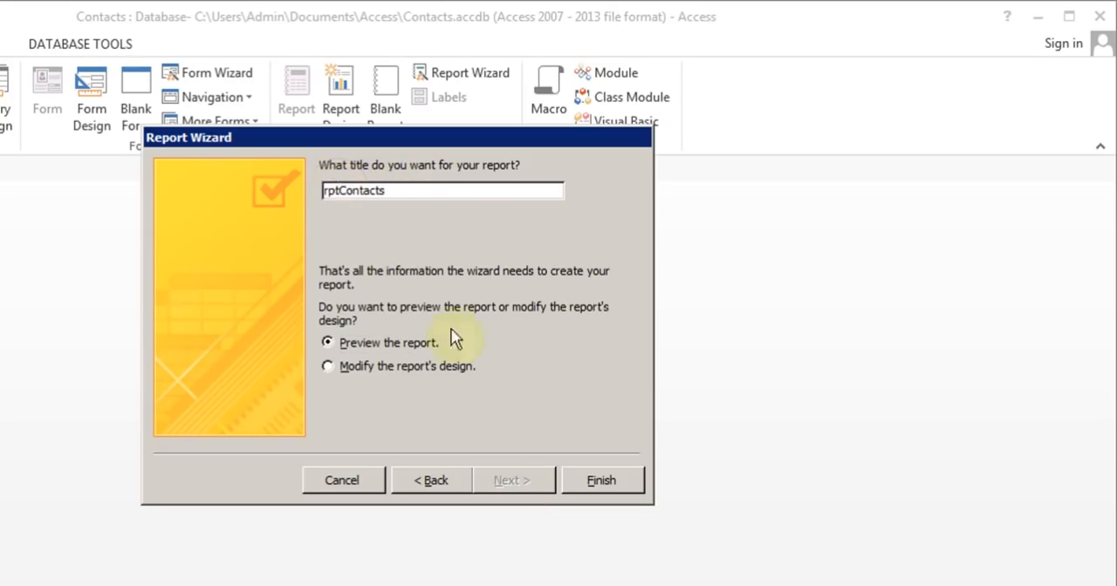
{"action": "type", "text": "Full"}
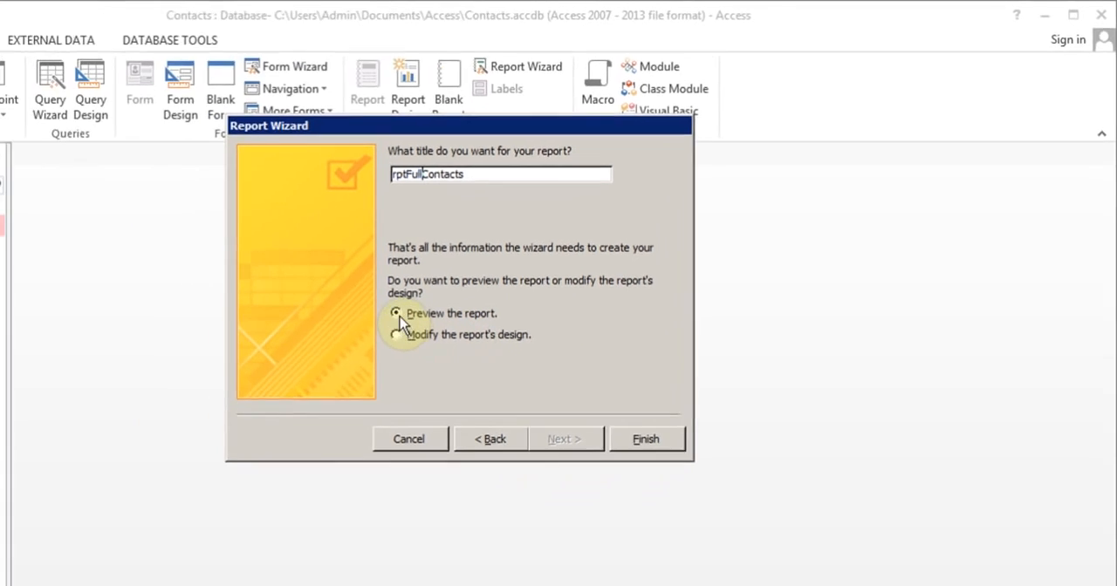
{"action": "left_click", "coordinate": [410, 334]}
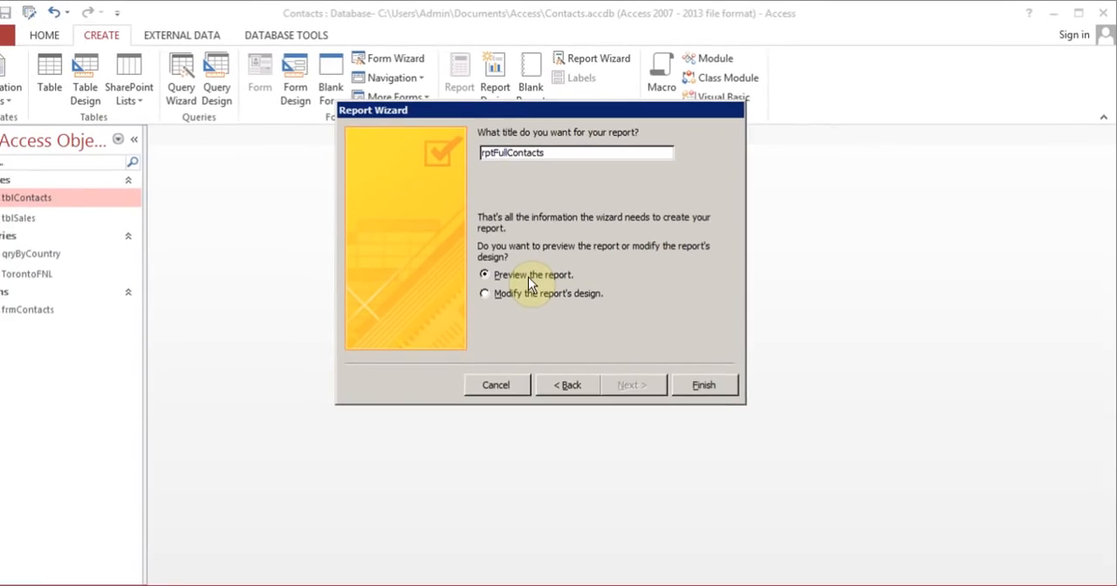
{"action": "left_click", "coordinate": [646, 439]}
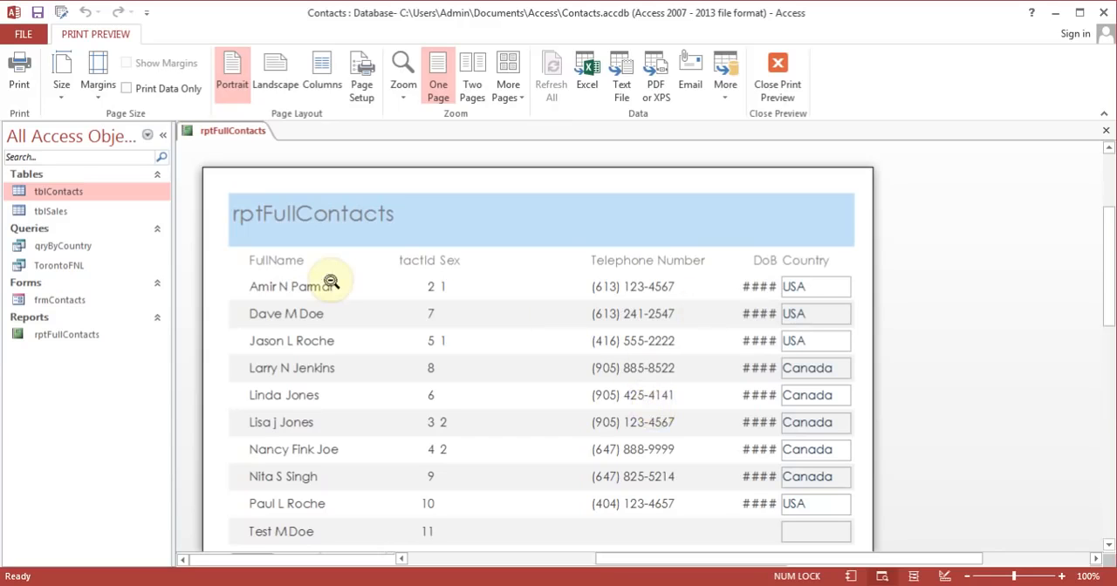
Step: Close the print preview of rptFullContacts and switch the report to Layout View
{"action": "left_click", "coordinate": [779, 90]}
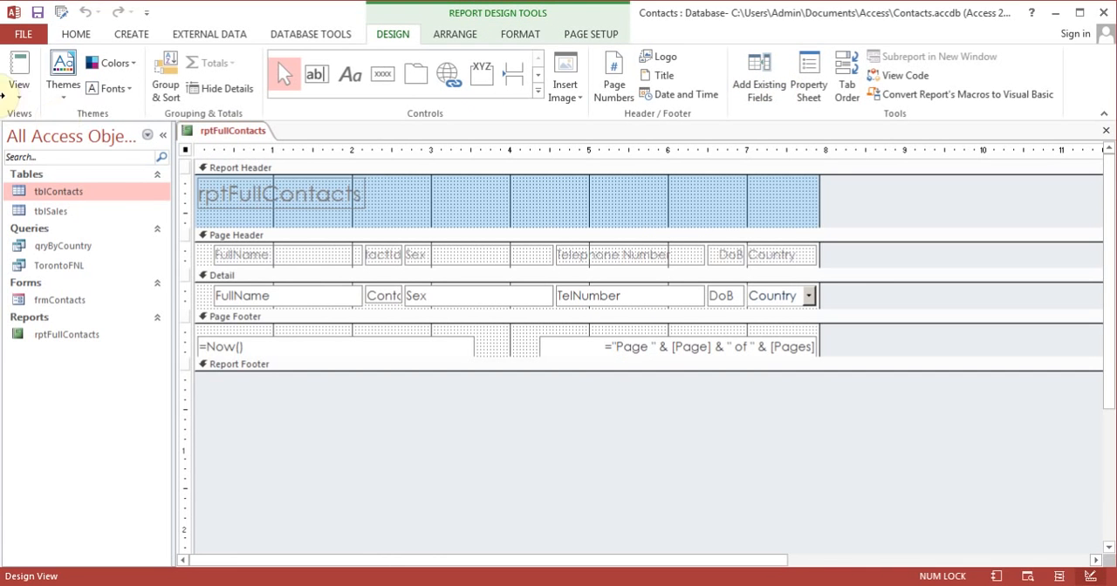
{"action": "left_click", "coordinate": [14, 96]}
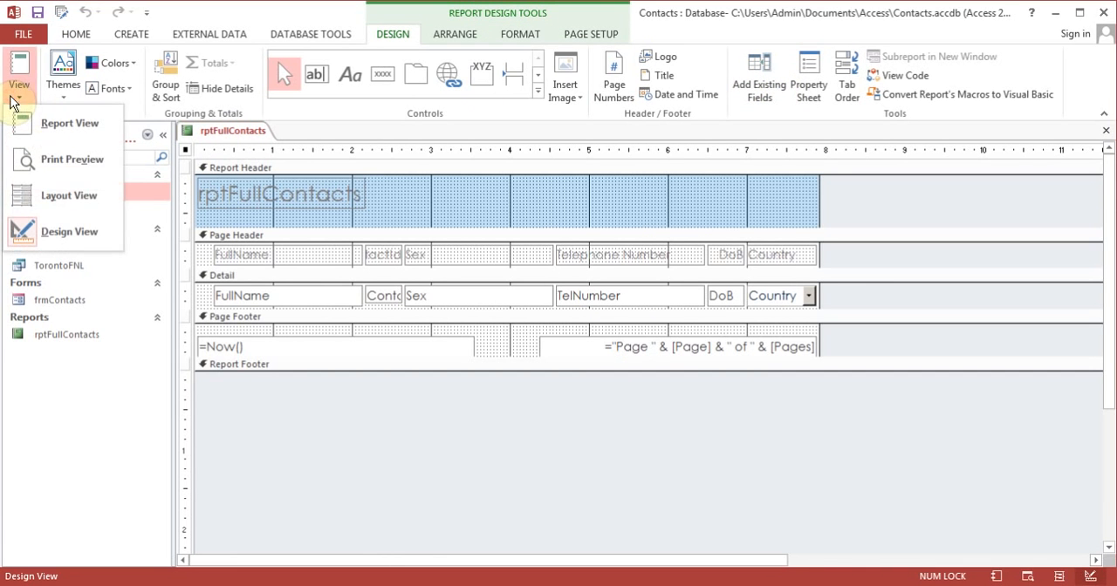
{"action": "left_click", "coordinate": [77, 195]}
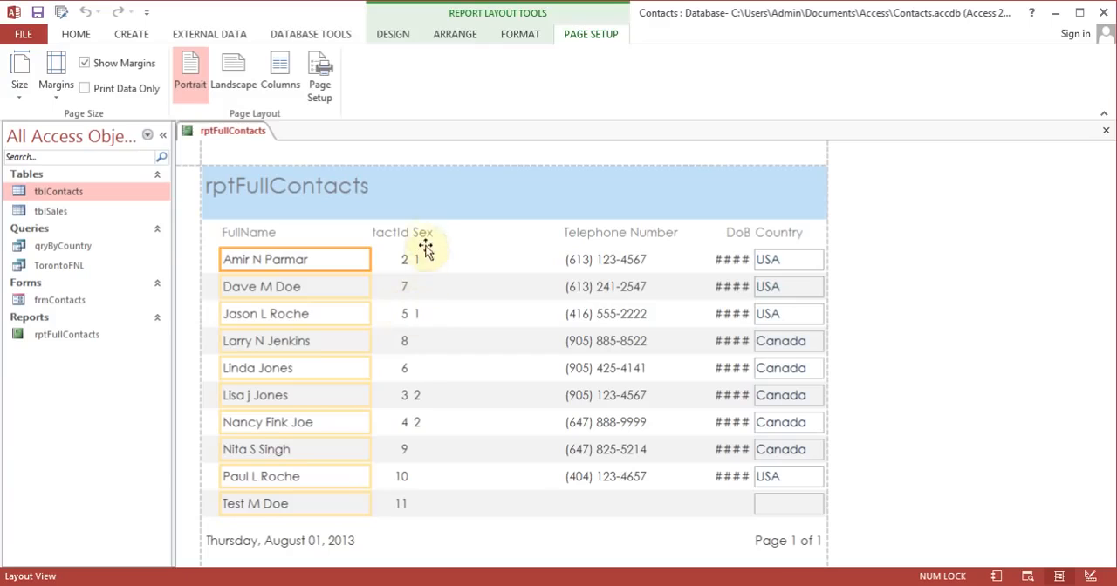
Step: Delete the Sex column from rptFullContacts, both its heading and its values
{"action": "left_click", "coordinate": [425, 233]}
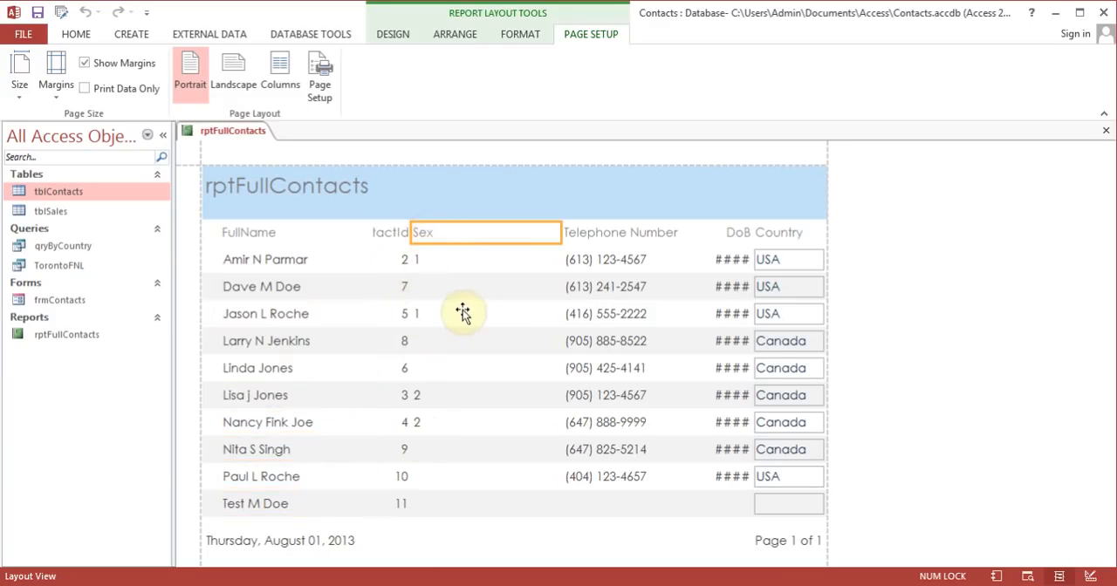
{"action": "key", "text": "Delete"}
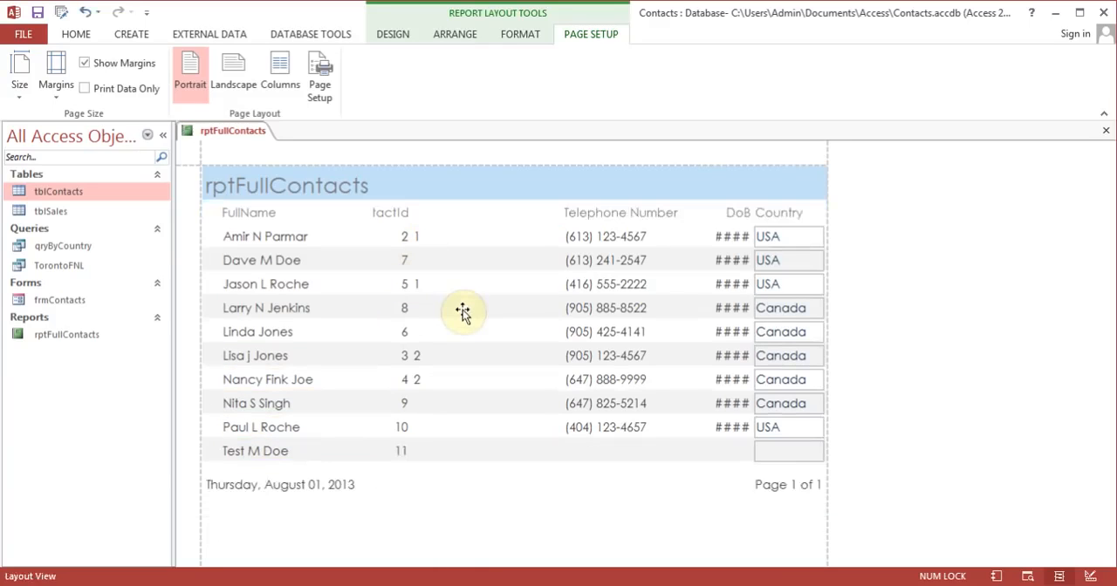
{"action": "left_click", "coordinate": [423, 237]}
{"action": "key", "text": "Delete"}
Step: Widen the ContactId column heading to the right so that its full text fits
{"action": "left_click", "coordinate": [382, 207]}
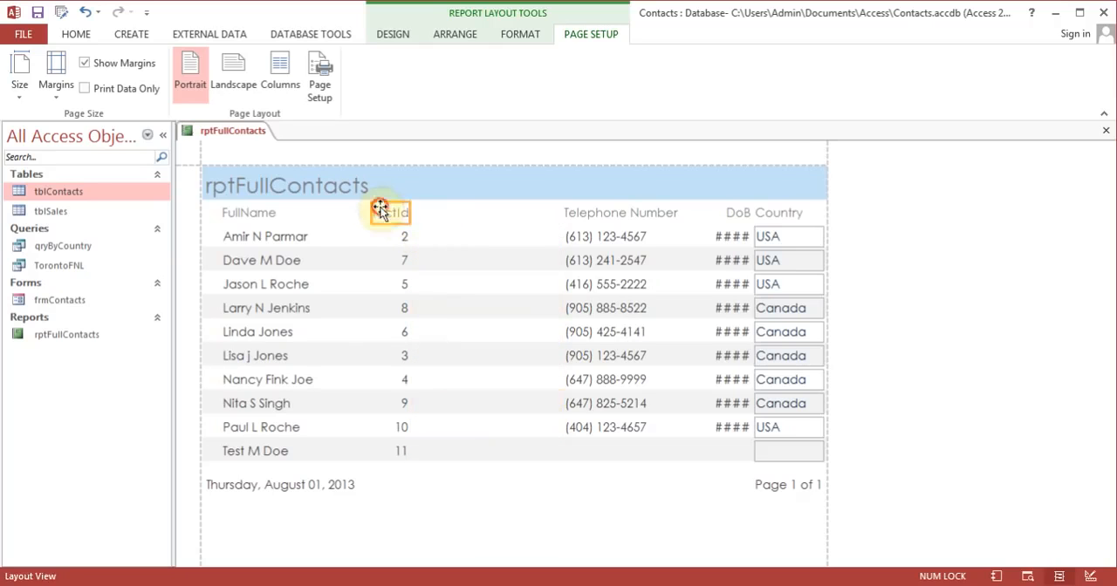
{"action": "left_click_drag", "start_coordinate": [408, 216], "coordinate": [450, 216]}
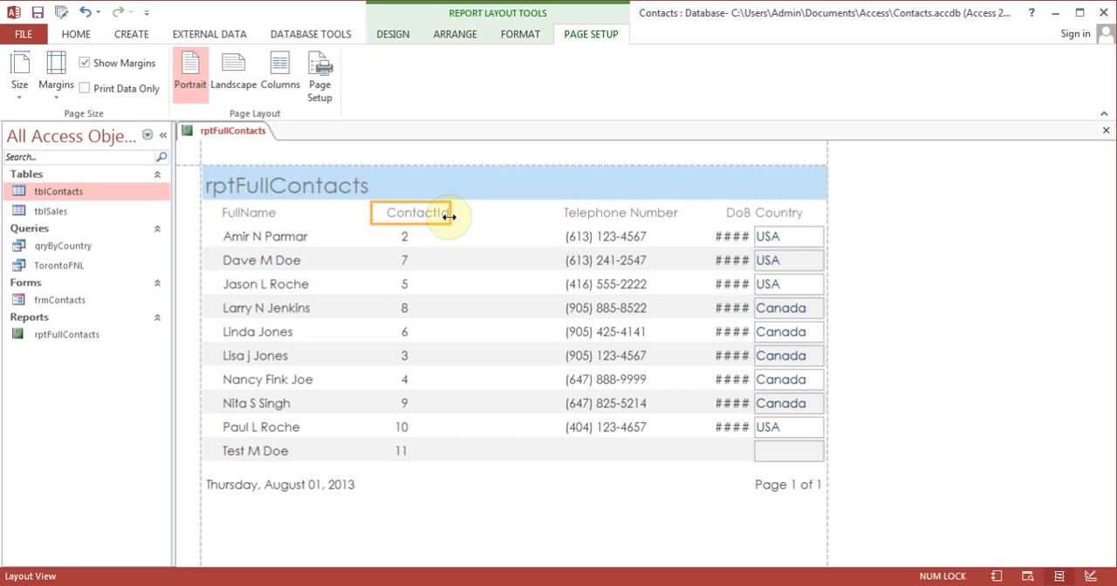
Step: Narrow the telephone number values in rptFullContacts from their right edge to free space before the DoB column
{"action": "left_click", "coordinate": [621, 218]}
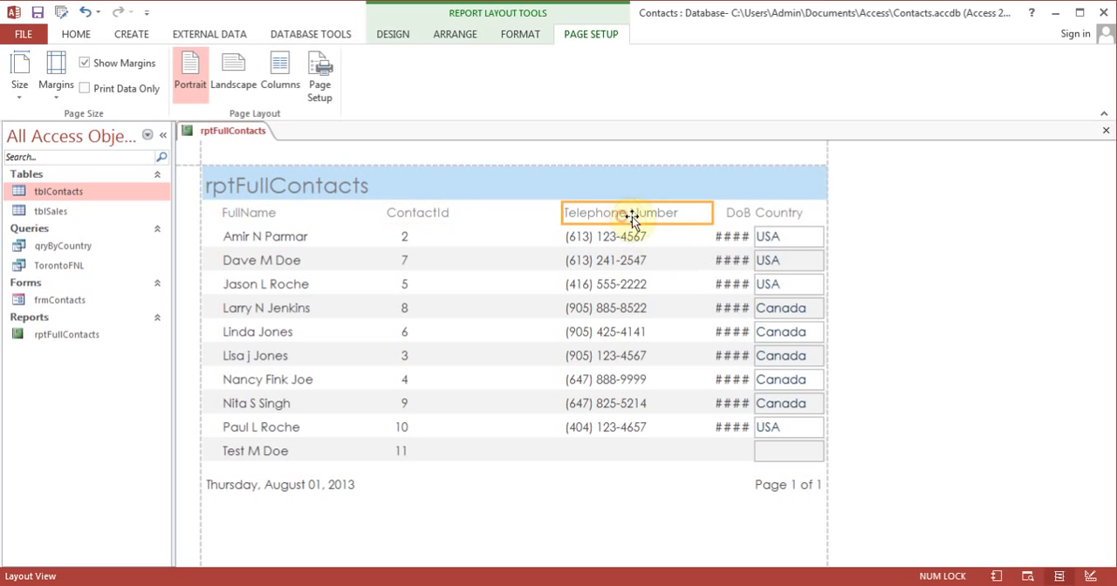
{"action": "left_click", "coordinate": [596, 236]}
{"action": "left_click_drag", "start_coordinate": [712, 237], "coordinate": [681, 237]}
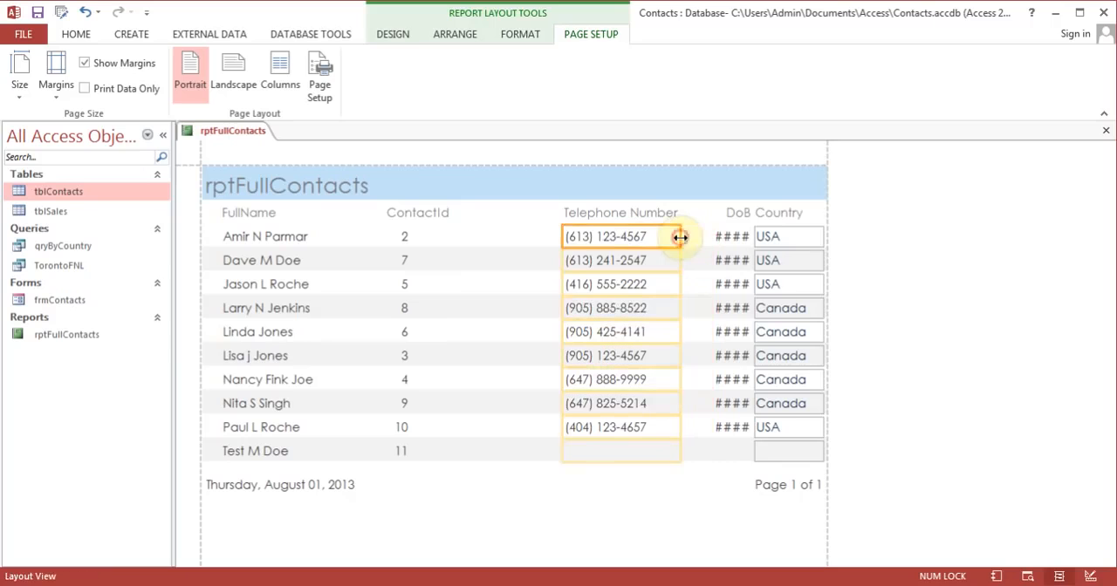
{"action": "left_click", "coordinate": [408, 236]}
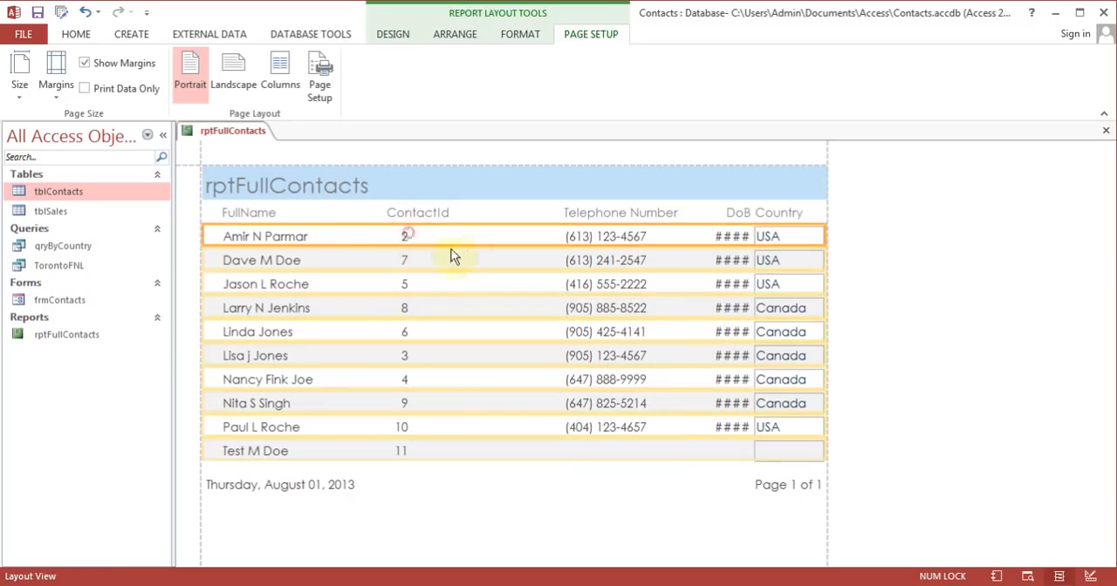
{"action": "left_click", "coordinate": [406, 234]}
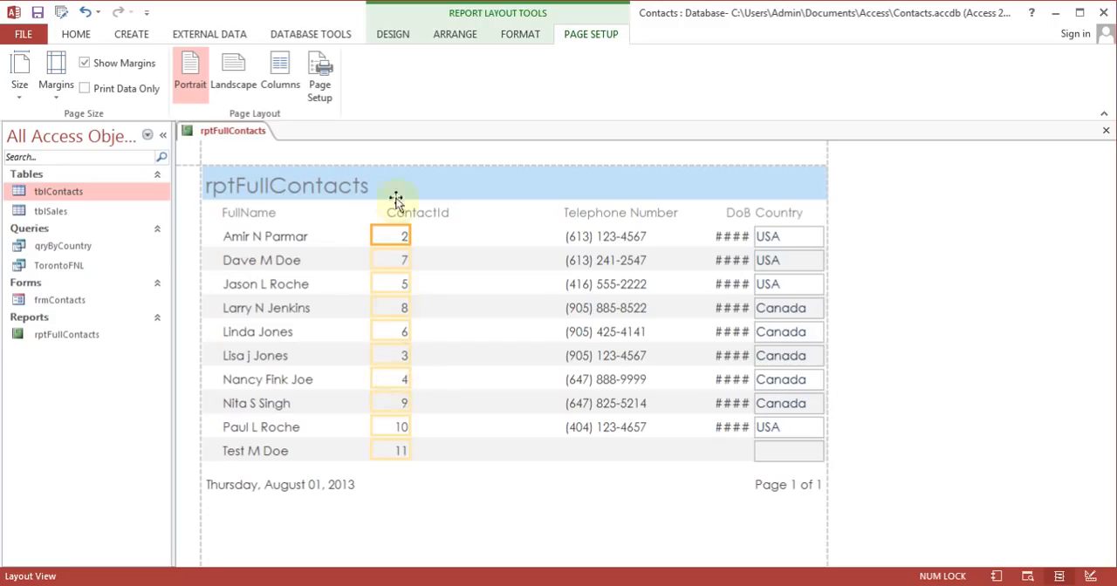
{"action": "left_click", "coordinate": [414, 215]}
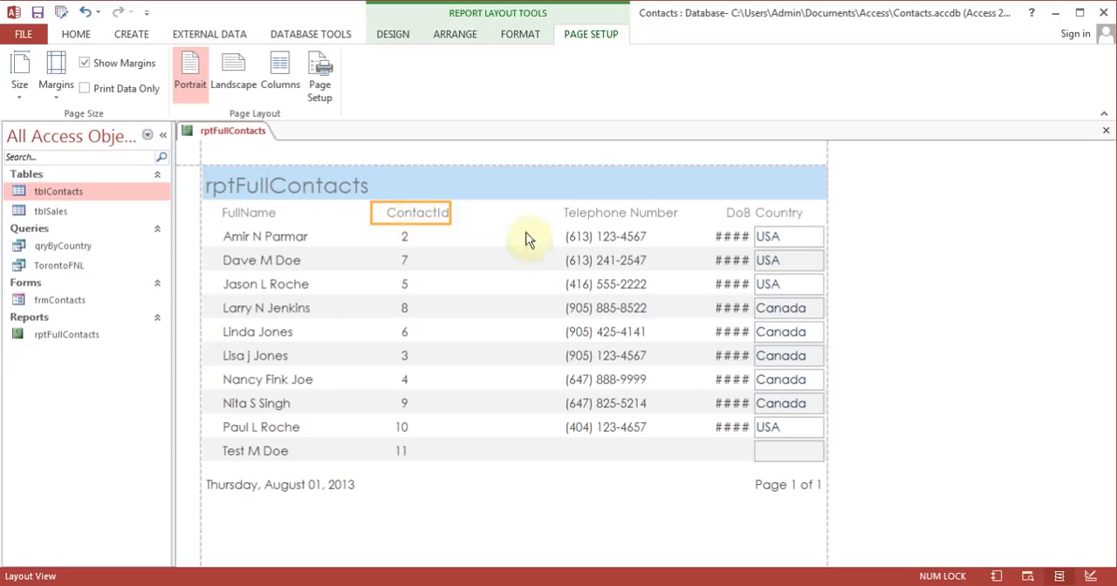
Step: Widen the DoB heading and its values to the left so that the full dates fit
{"action": "left_click", "coordinate": [730, 214]}
{"action": "left_click_drag", "start_coordinate": [715, 213], "coordinate": [688, 213]}
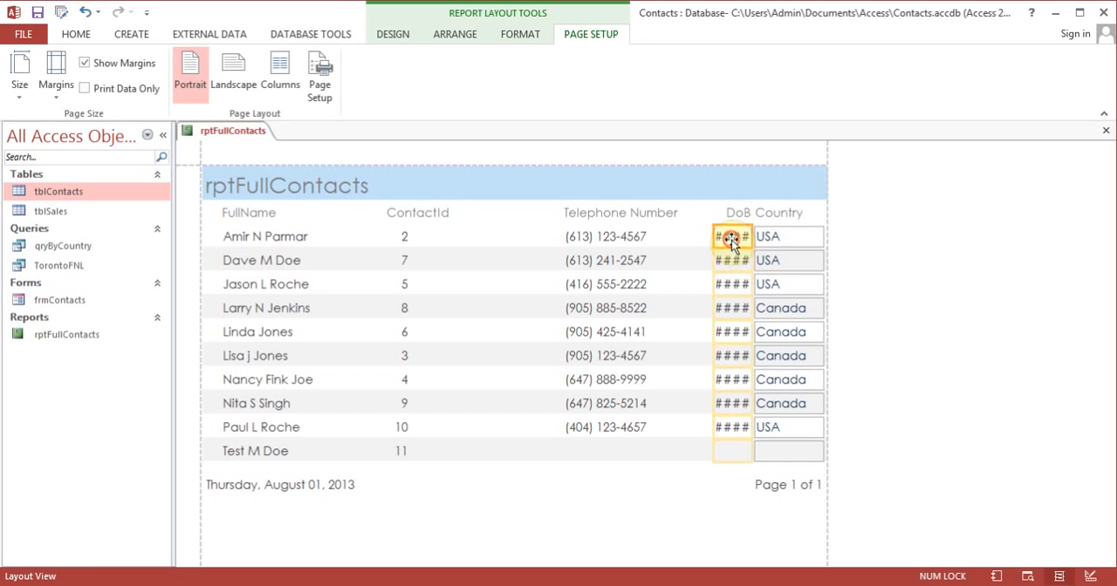
{"action": "left_click", "coordinate": [712, 236]}
{"action": "left_click_drag", "start_coordinate": [713, 236], "coordinate": [684, 232]}
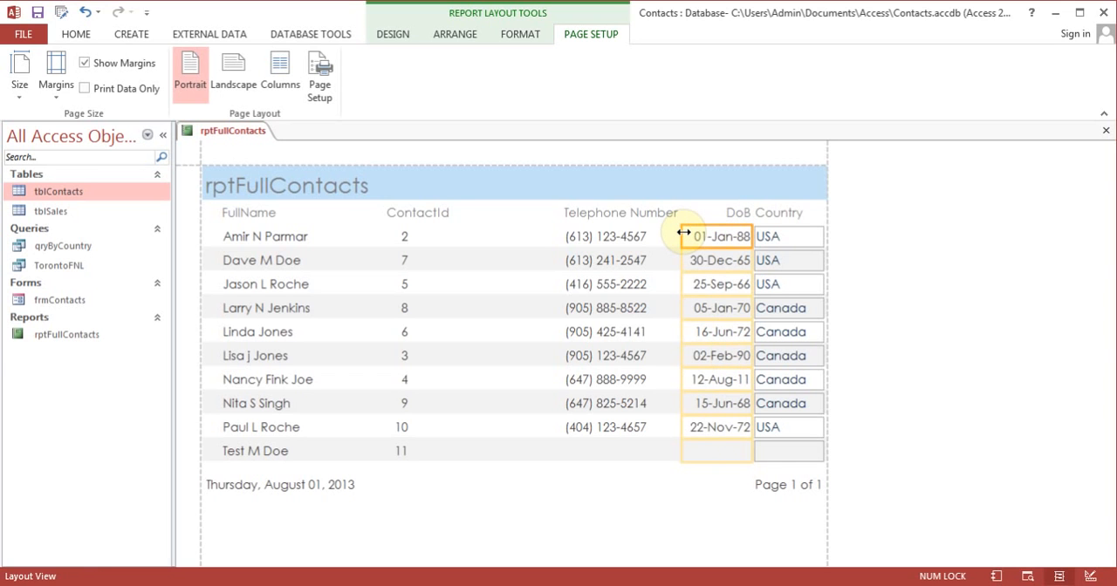
Step: Move the Telephone Number values and heading left toward the ContactId column, keeping the heading above the values
{"action": "left_click", "coordinate": [599, 237]}
{"action": "left_click_drag", "start_coordinate": [597, 238], "coordinate": [547, 241]}
{"action": "left_click", "coordinate": [623, 218]}
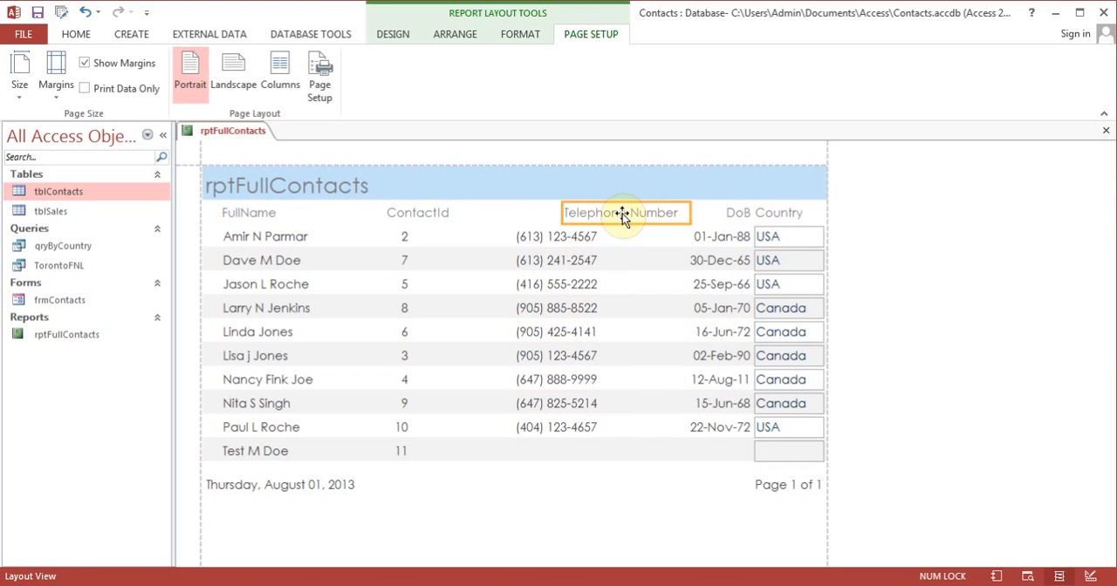
{"action": "left_click", "coordinate": [560, 216]}
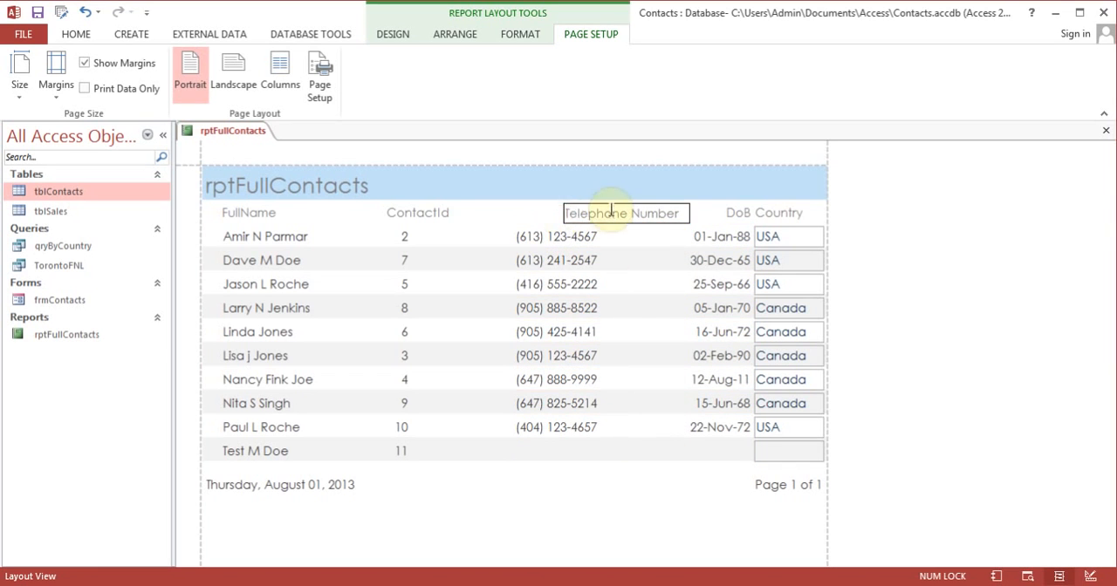
{"action": "left_click", "coordinate": [638, 229]}
{"action": "left_click", "coordinate": [631, 217]}
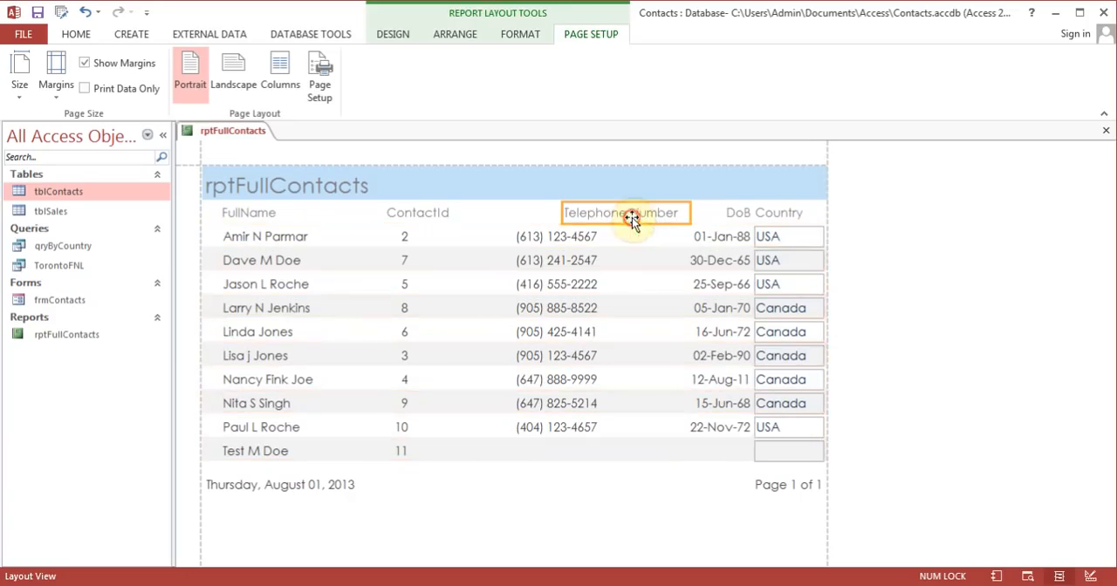
{"action": "left_click_drag", "start_coordinate": [623, 220], "coordinate": [579, 217]}
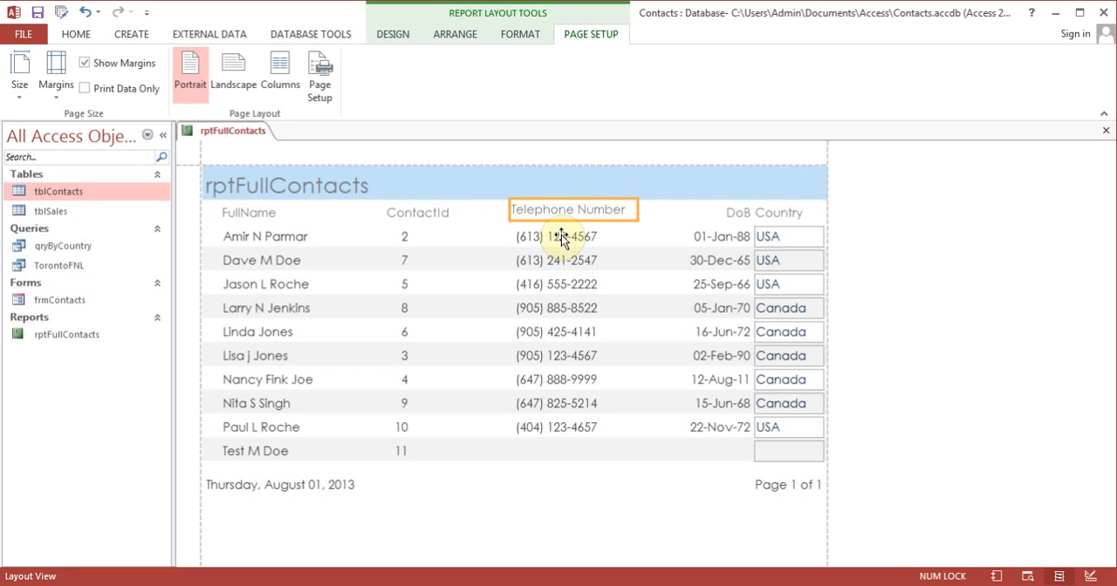
{"action": "left_click", "coordinate": [560, 237]}
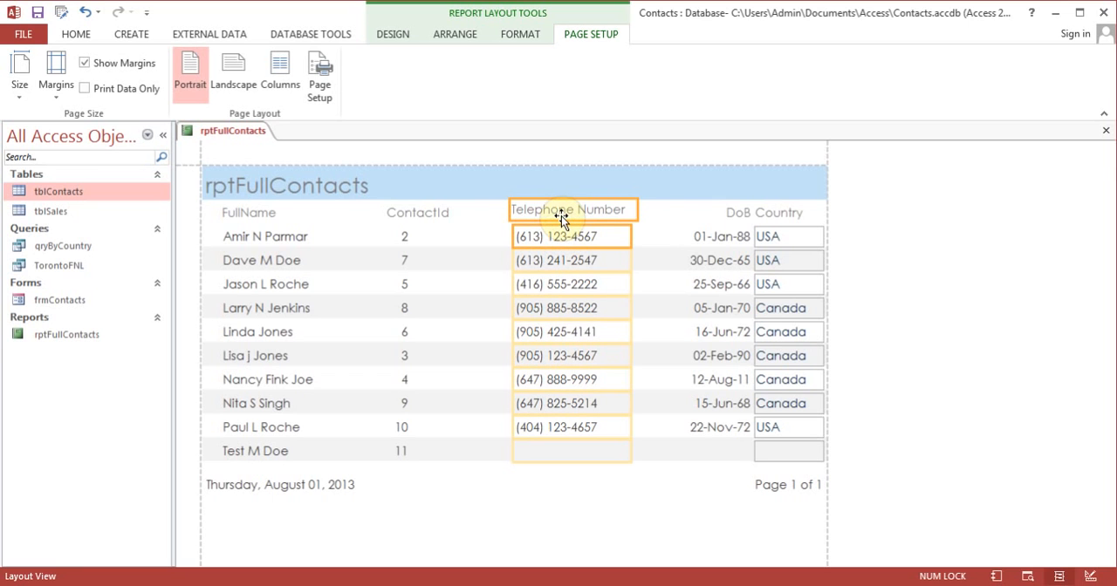
{"action": "left_click_drag", "start_coordinate": [546, 220], "coordinate": [533, 217]}
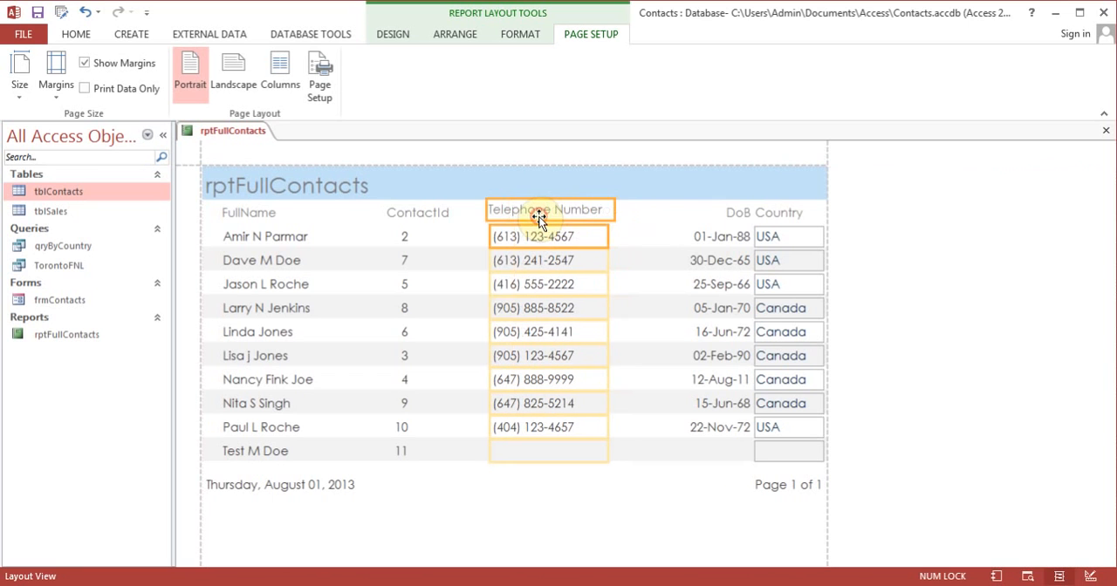
Step: Move the DoB heading and its values together to the left, leaving a gap before the Country column
{"action": "left_click", "coordinate": [730, 217]}
{"action": "left_click", "coordinate": [729, 241]}
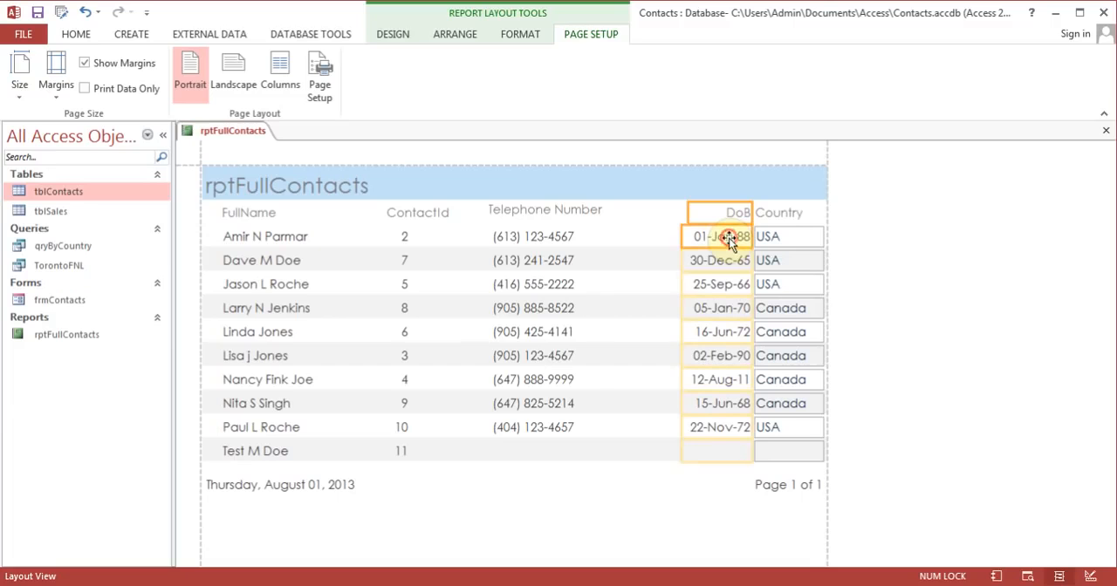
{"action": "left_click_drag", "start_coordinate": [720, 215], "coordinate": [673, 214]}
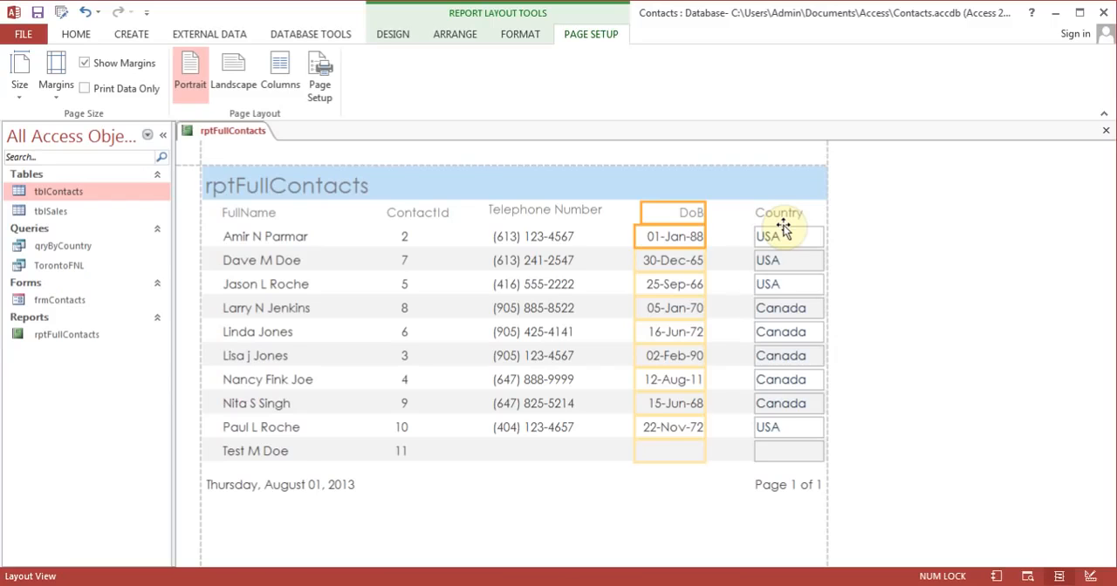
Step: Replace the title text in the report header with "Full contact list"
{"action": "left_click", "coordinate": [324, 186]}
{"action": "left_click", "coordinate": [337, 186]}
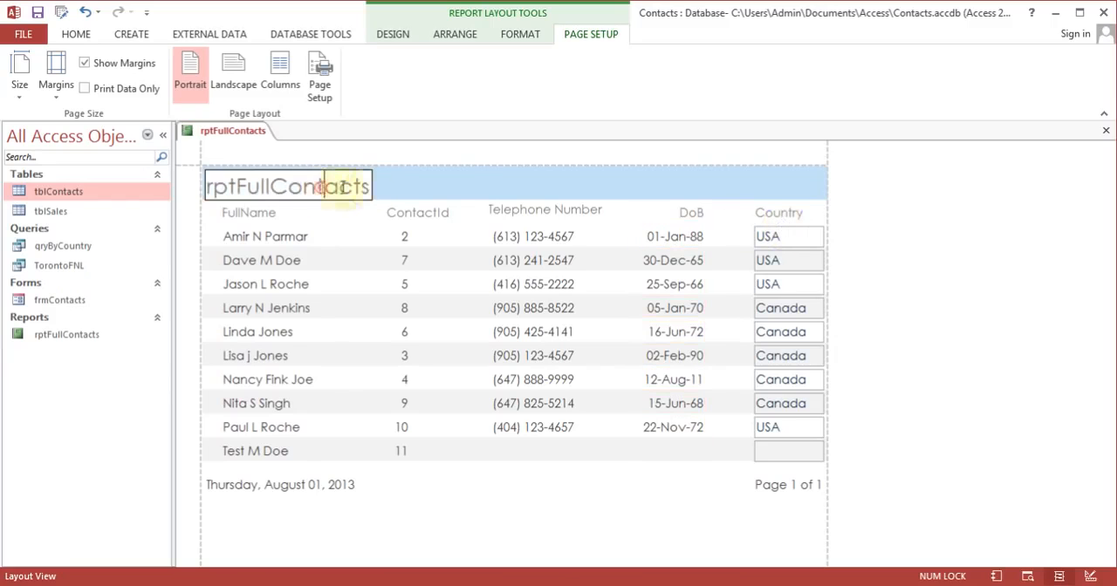
{"action": "left_click_drag", "start_coordinate": [369, 187], "coordinate": [190, 201]}
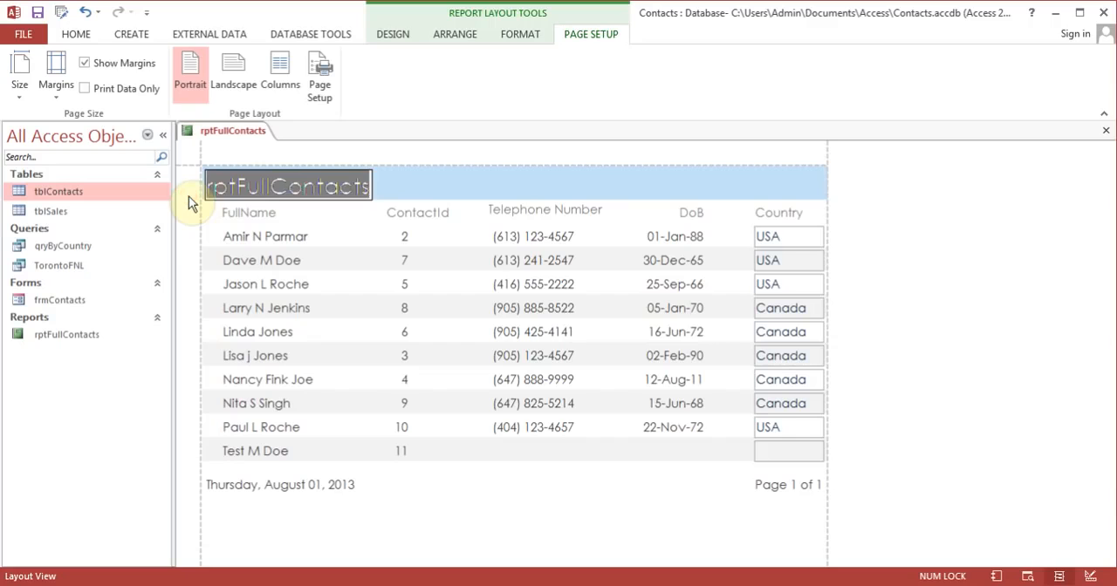
{"action": "type", "text": "Full contact list"}
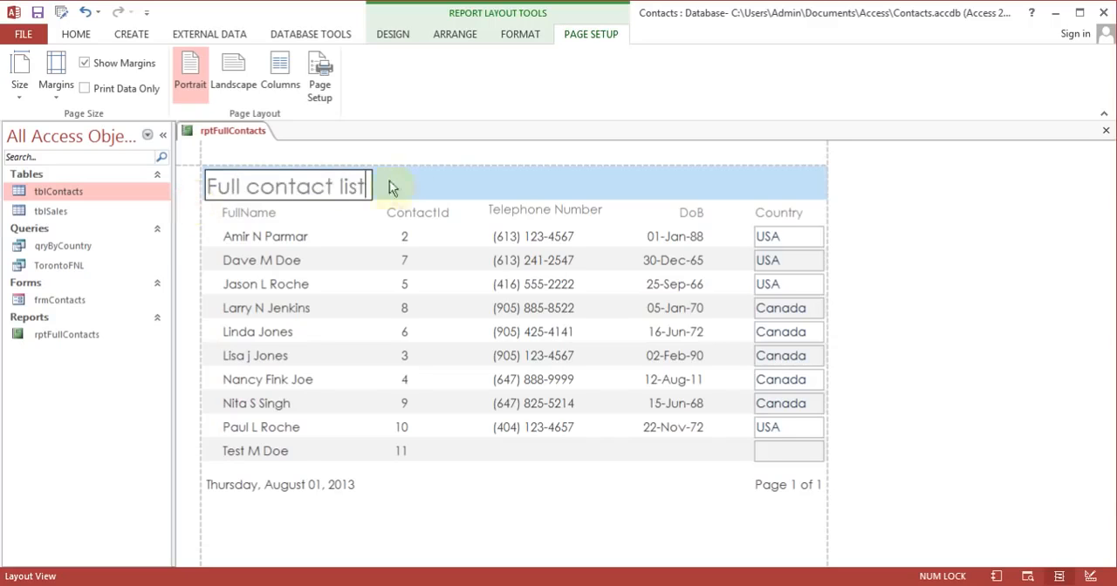
{"action": "left_click", "coordinate": [407, 179]}
Step: Widen the title label across almost the full report width and center its text
{"action": "left_click", "coordinate": [332, 184]}
{"action": "left_click_drag", "start_coordinate": [374, 187], "coordinate": [794, 175]}
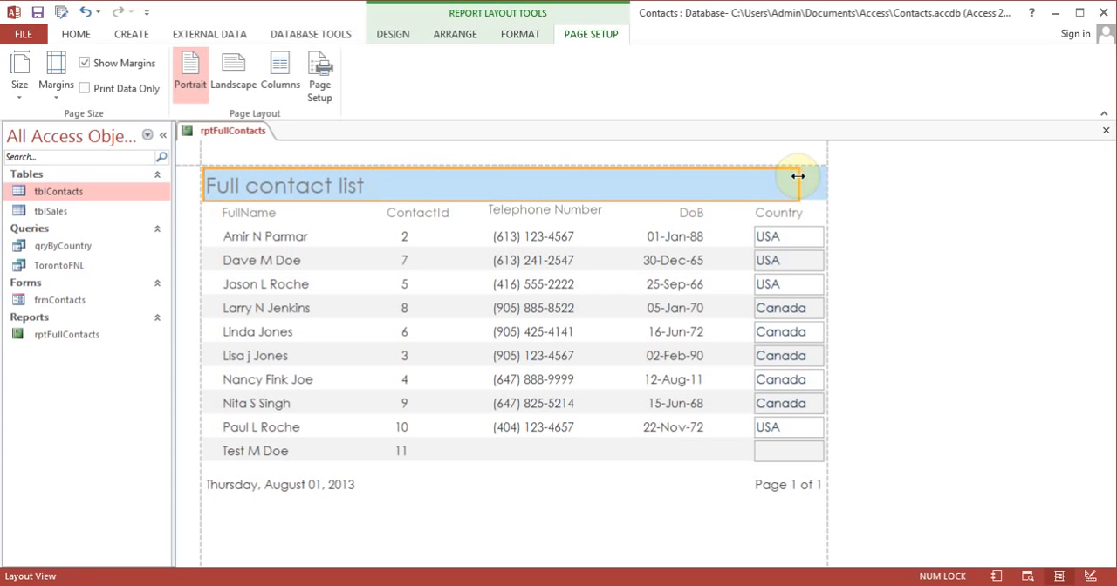
{"action": "left_click", "coordinate": [530, 34]}
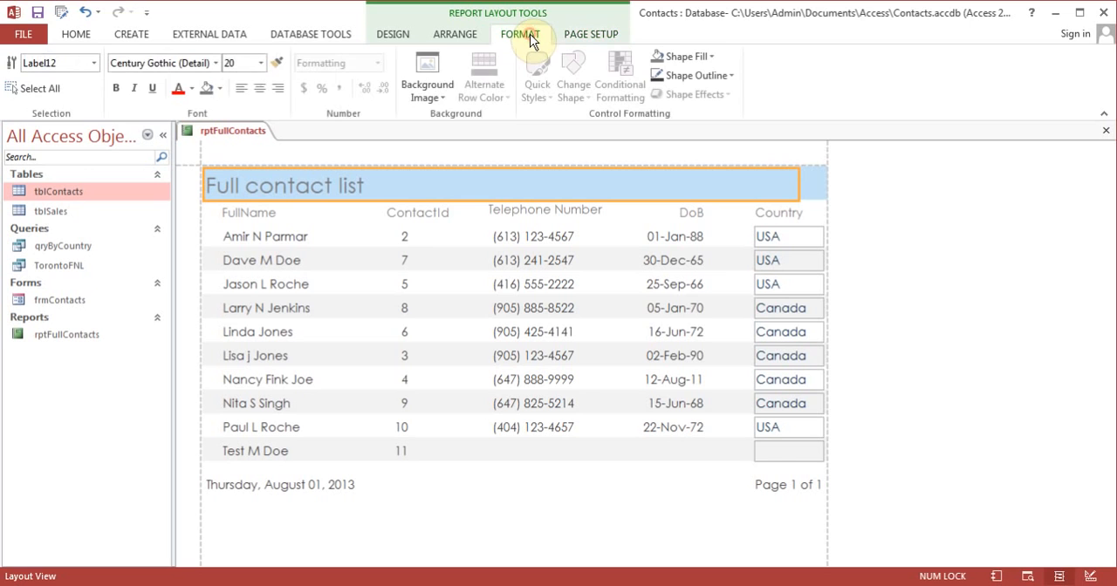
{"action": "left_click", "coordinate": [258, 93]}
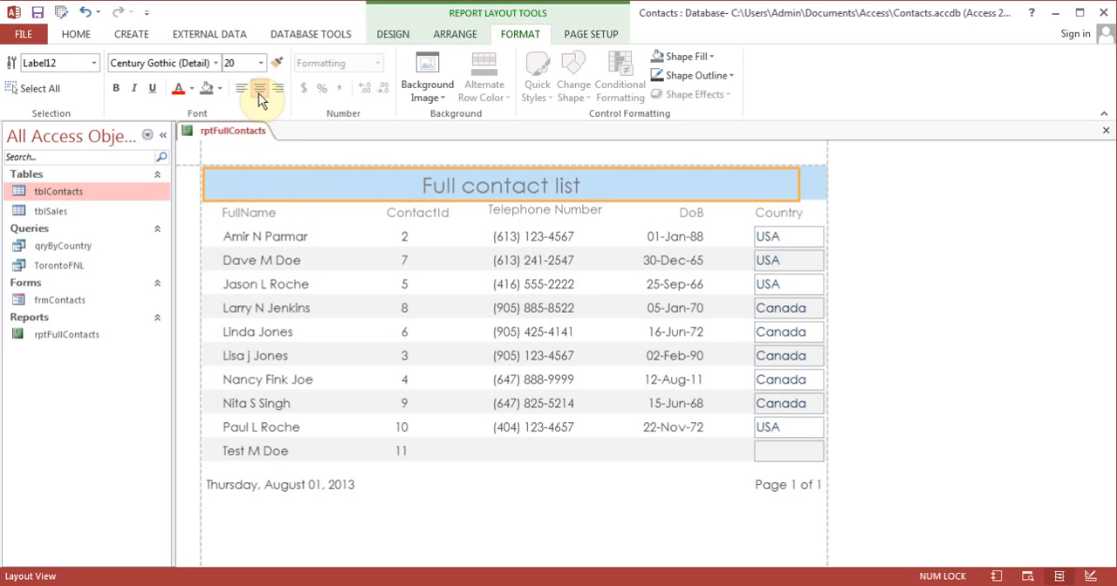
Step: Apply the last theme of the Office group to the report
{"action": "left_click", "coordinate": [394, 33]}
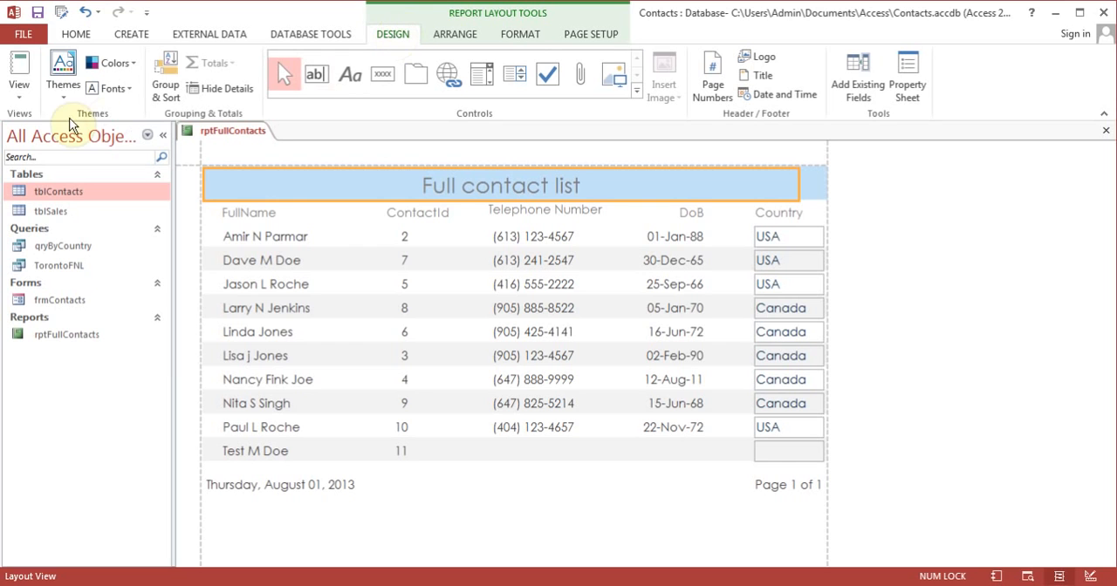
{"action": "left_click", "coordinate": [61, 93]}
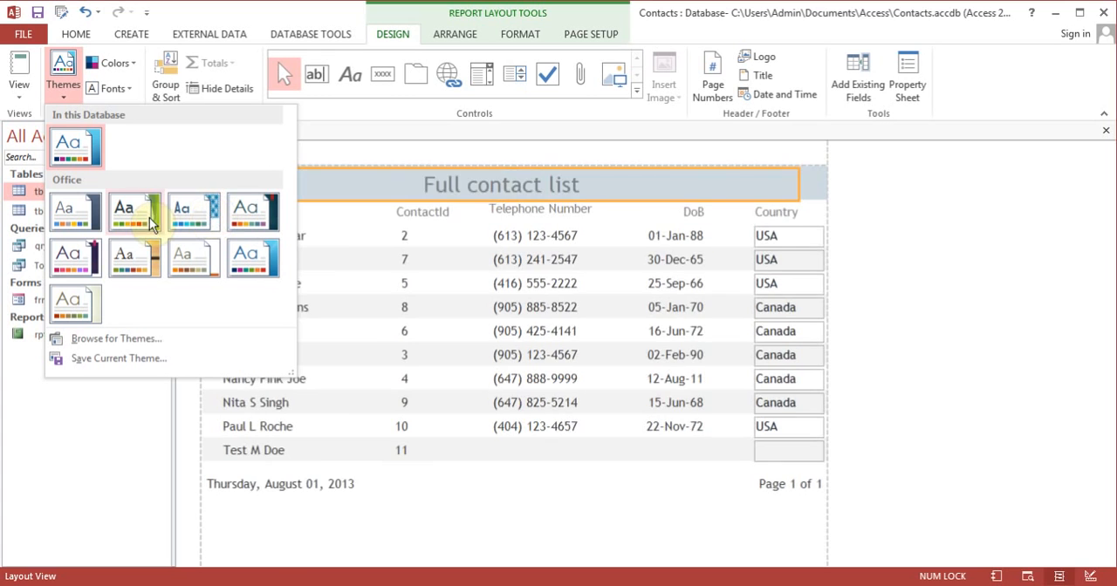
{"action": "left_click", "coordinate": [76, 304]}
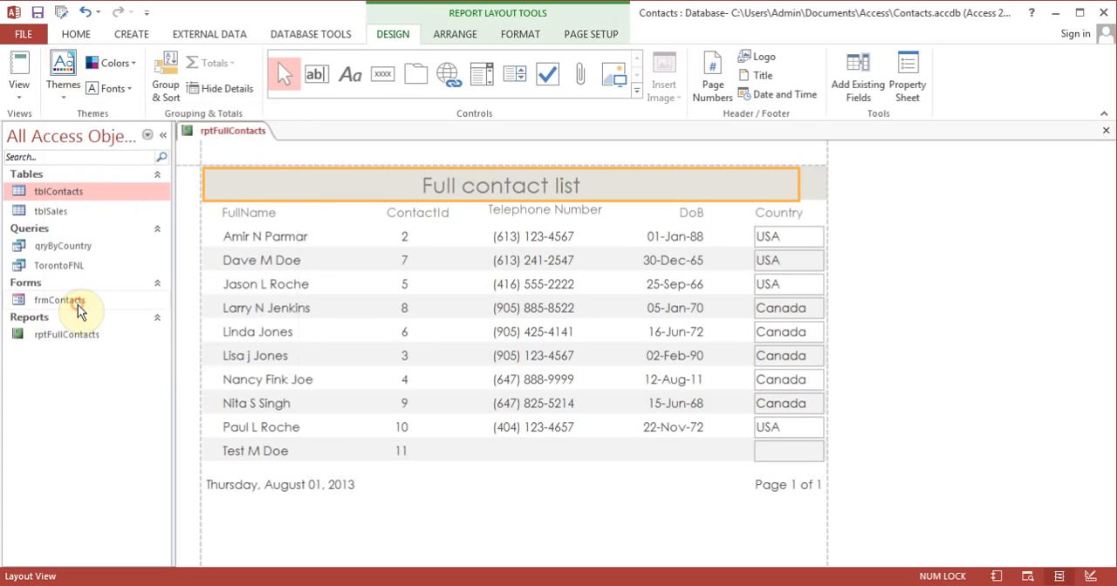
Step: Set the report's theme colors to Orange Red and its theme fonts to Corbel
{"action": "left_click", "coordinate": [116, 63]}
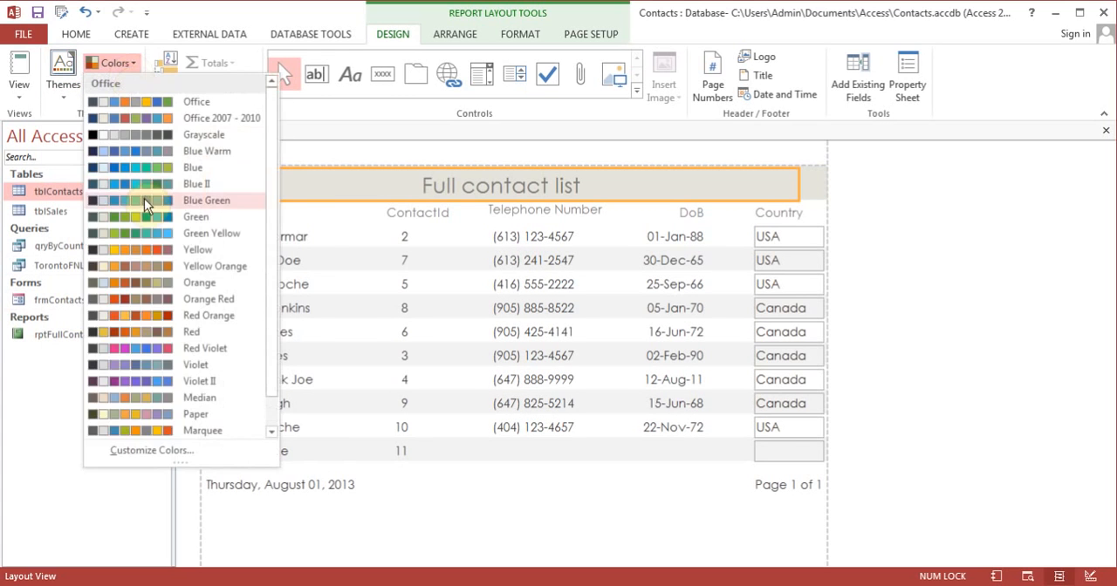
{"action": "left_click", "coordinate": [136, 296]}
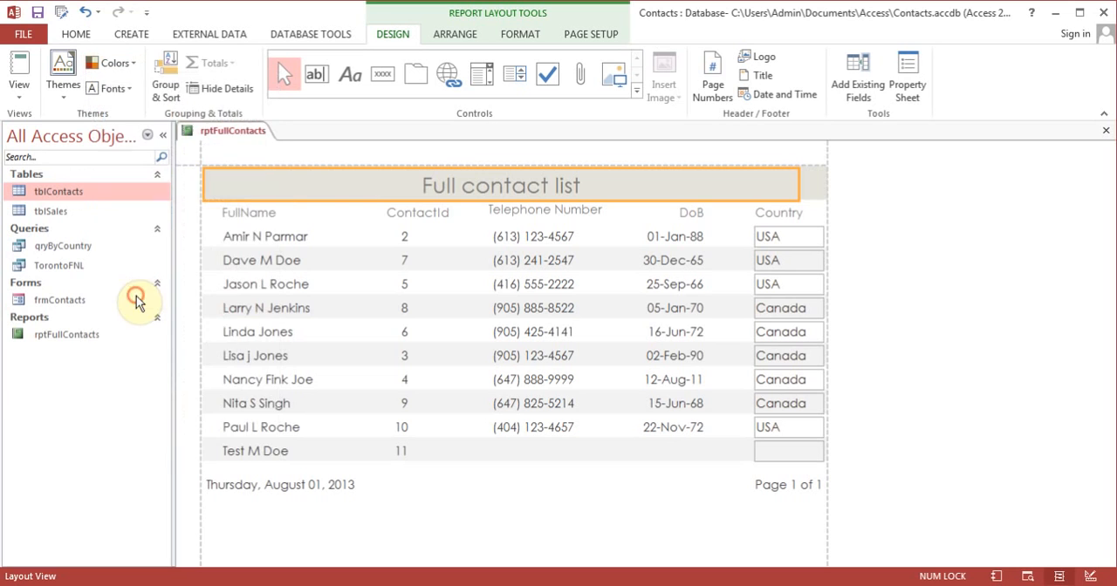
{"action": "left_click", "coordinate": [122, 88]}
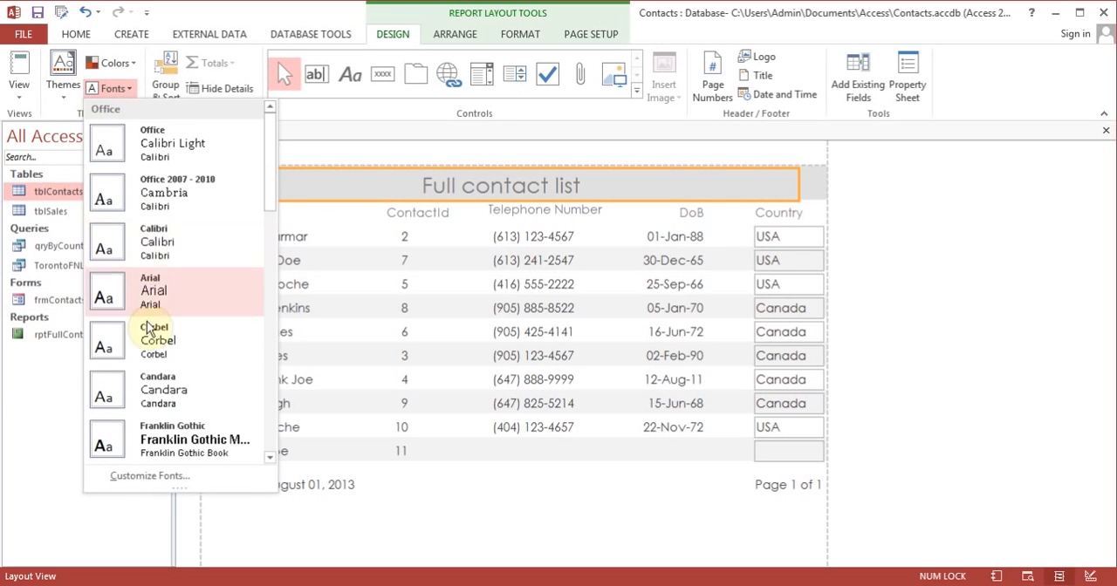
{"action": "left_click", "coordinate": [149, 361]}
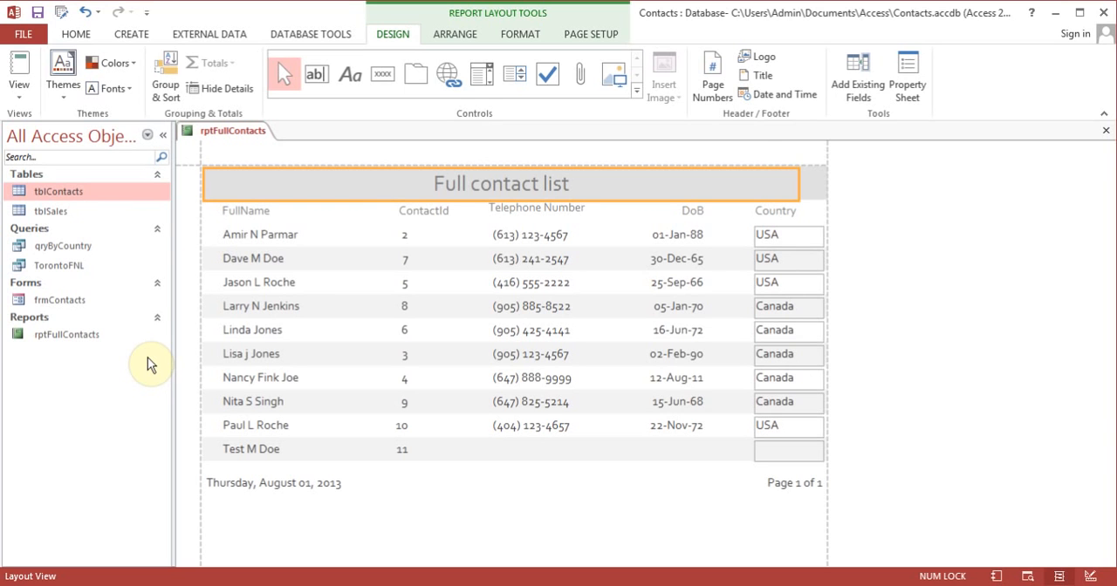
Step: Close rptFullContacts and save its design changes
{"action": "left_click", "coordinate": [1106, 130]}
{"action": "left_click", "coordinate": [494, 343]}
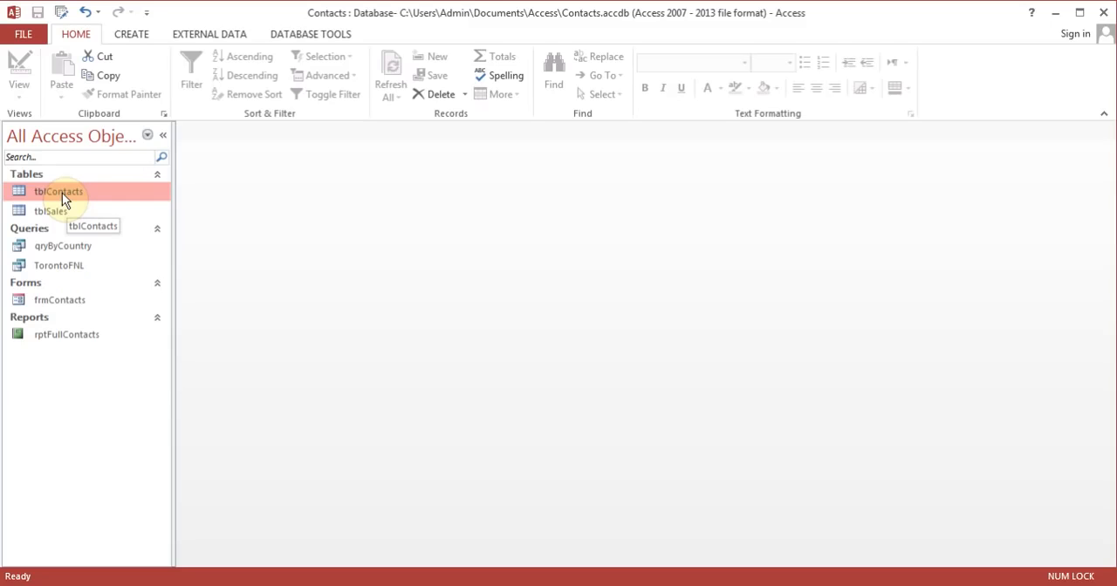
Step: Start the Report Wizard for a new report based on the qryByCountry query
{"action": "left_click", "coordinate": [70, 250]}
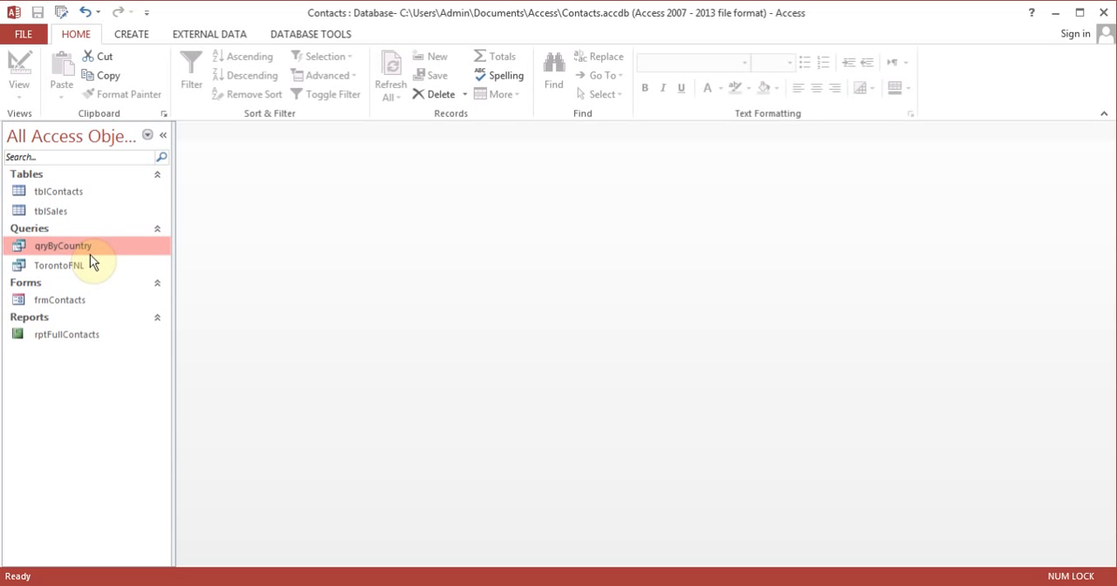
{"action": "left_click", "coordinate": [133, 37]}
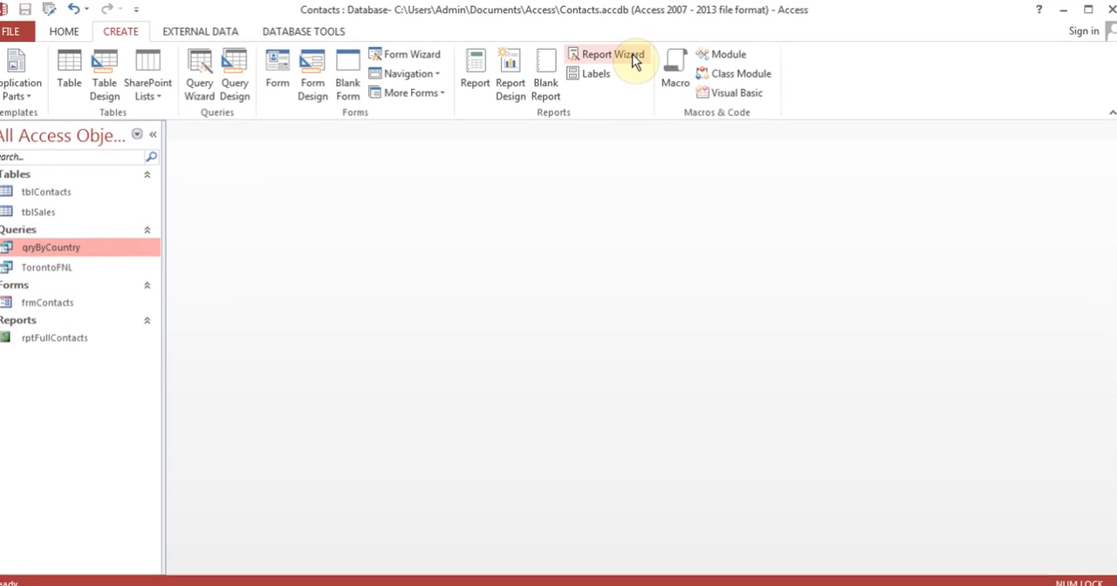
{"action": "left_click", "coordinate": [632, 58]}
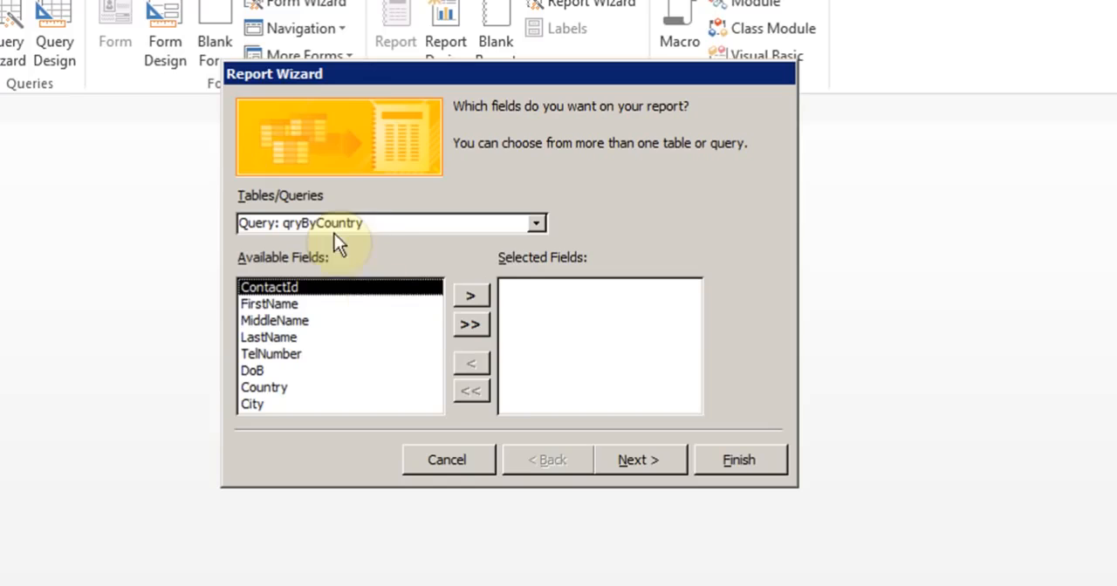
Step: Add the FirstName, LastName and TelNumber fields from qryByCountry to the new report
{"action": "left_click", "coordinate": [305, 303]}
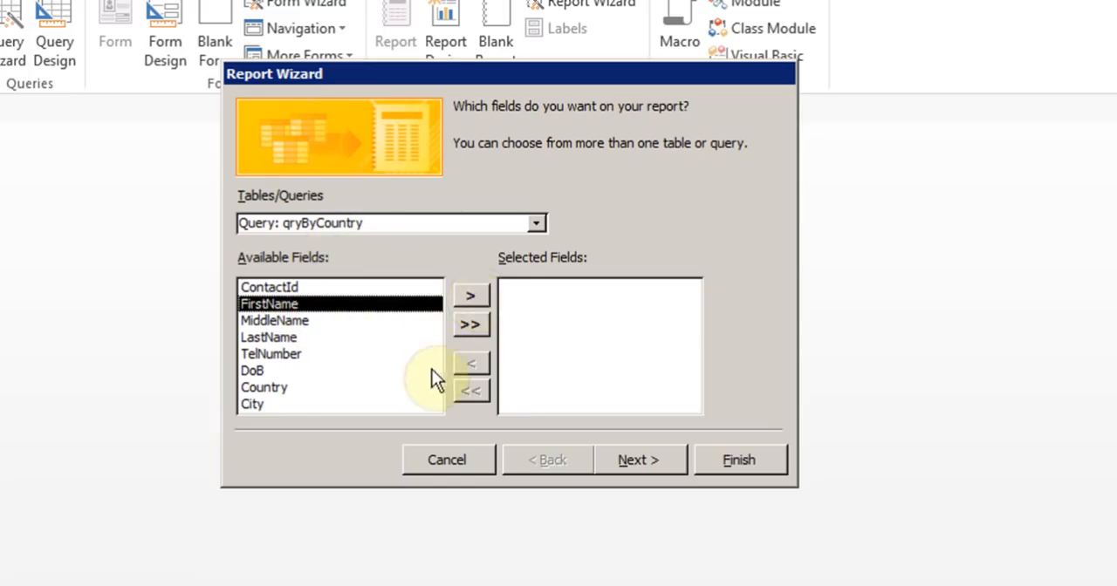
{"action": "left_click", "coordinate": [472, 299]}
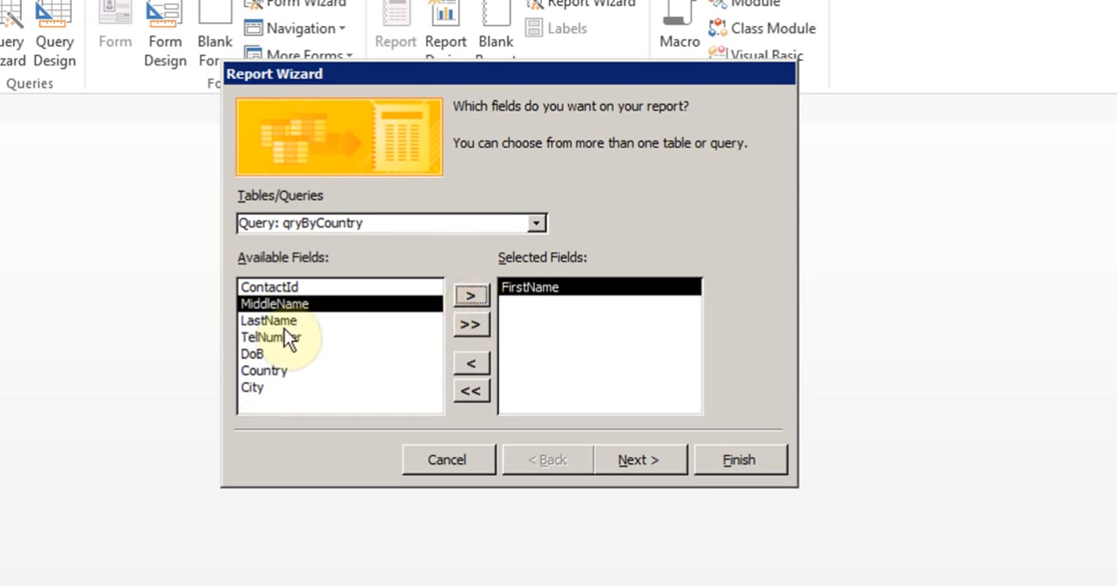
{"action": "left_click", "coordinate": [283, 321]}
{"action": "left_click", "coordinate": [471, 297]}
{"action": "left_click", "coordinate": [471, 298]}
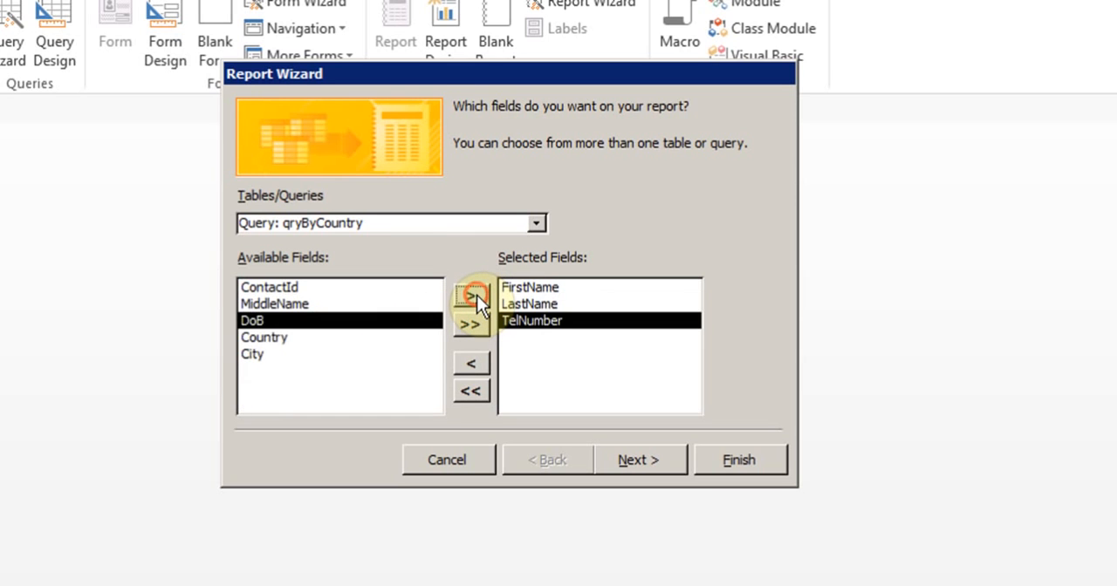
Step: Add the DoB and Country fields to the report and continue without any grouping levels
{"action": "left_click", "coordinate": [471, 297]}
{"action": "left_click", "coordinate": [471, 298]}
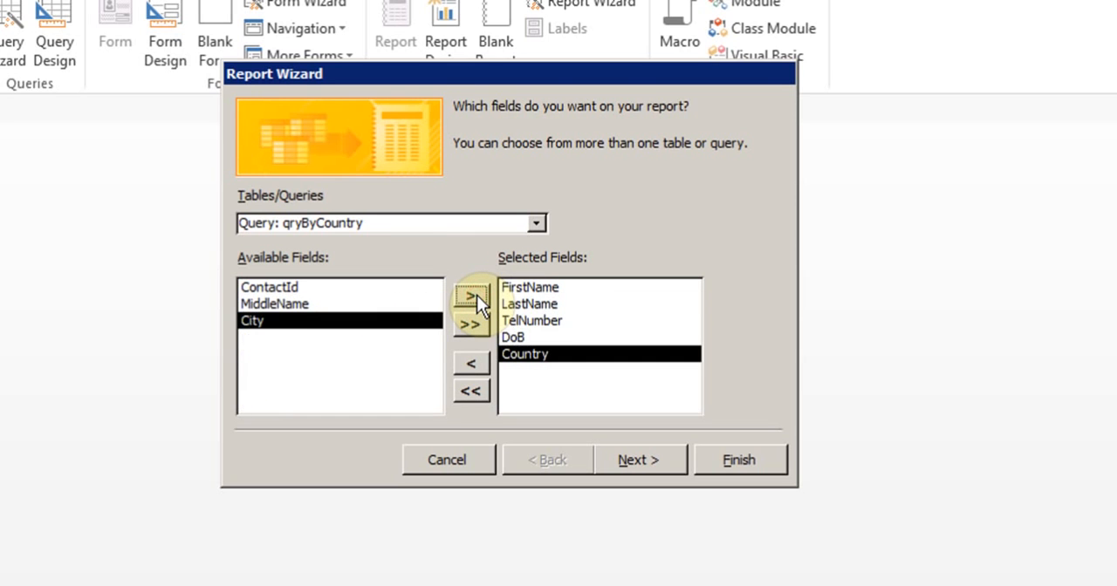
{"action": "left_click", "coordinate": [639, 465]}
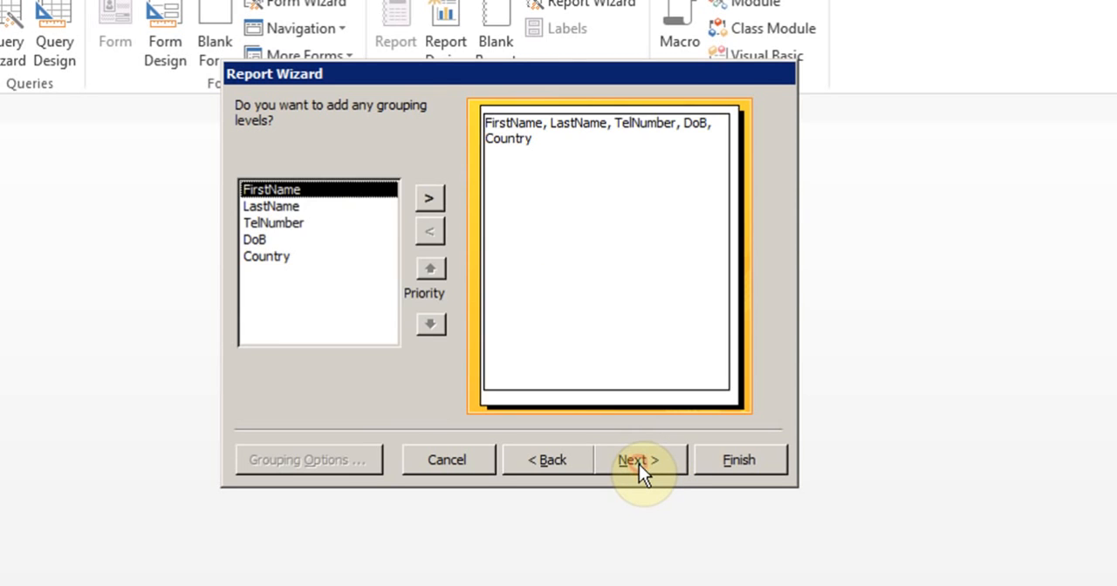
{"action": "left_click", "coordinate": [639, 464]}
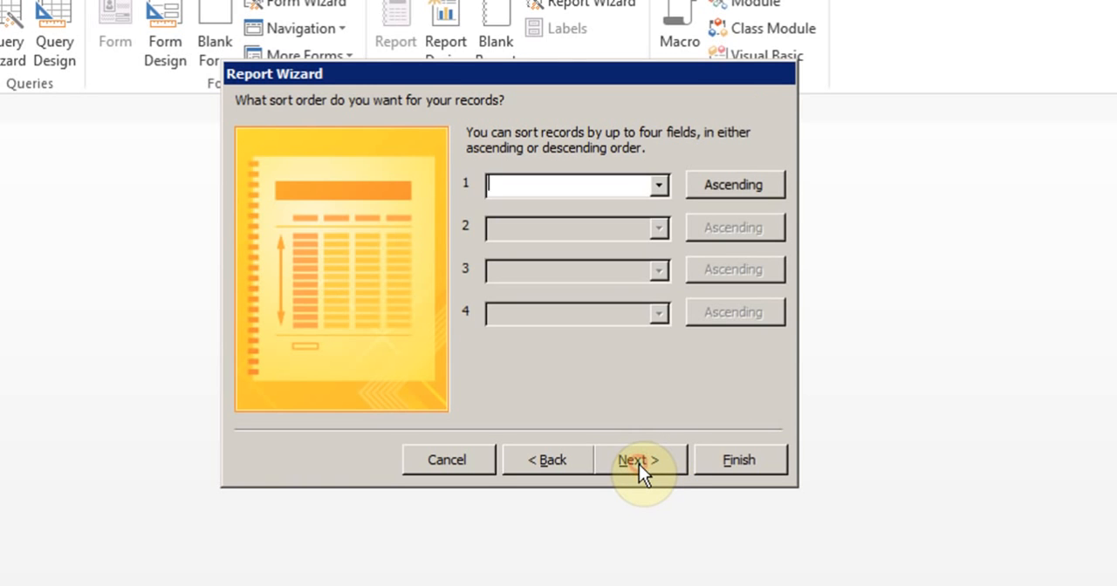
Step: Sort the report's records by FirstName in ascending order and accept the Tabular layout with Portrait orientation
{"action": "left_click", "coordinate": [661, 185]}
{"action": "left_click", "coordinate": [595, 225]}
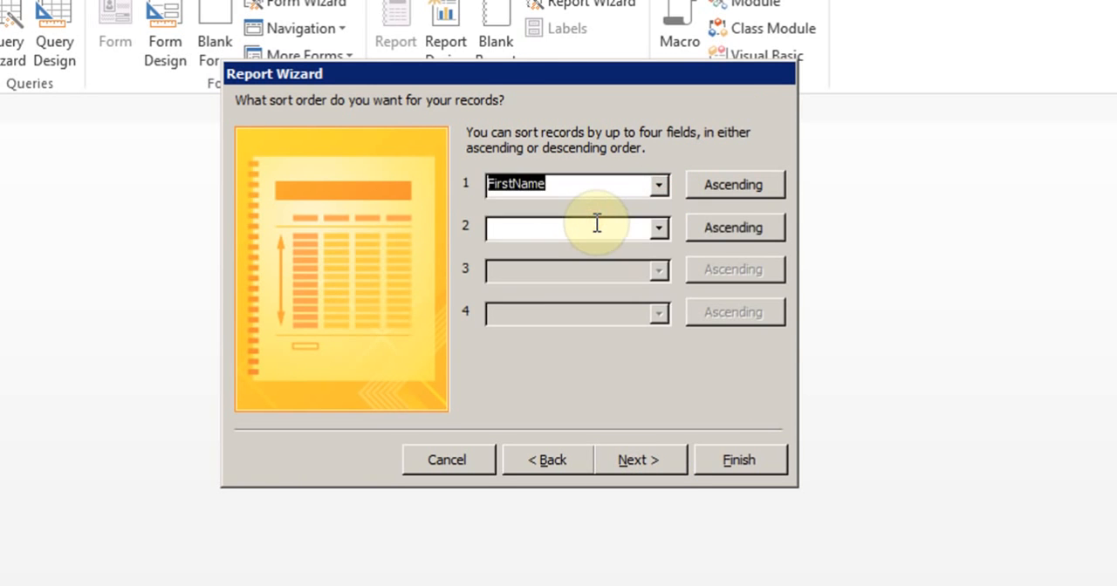
{"action": "left_click", "coordinate": [648, 452]}
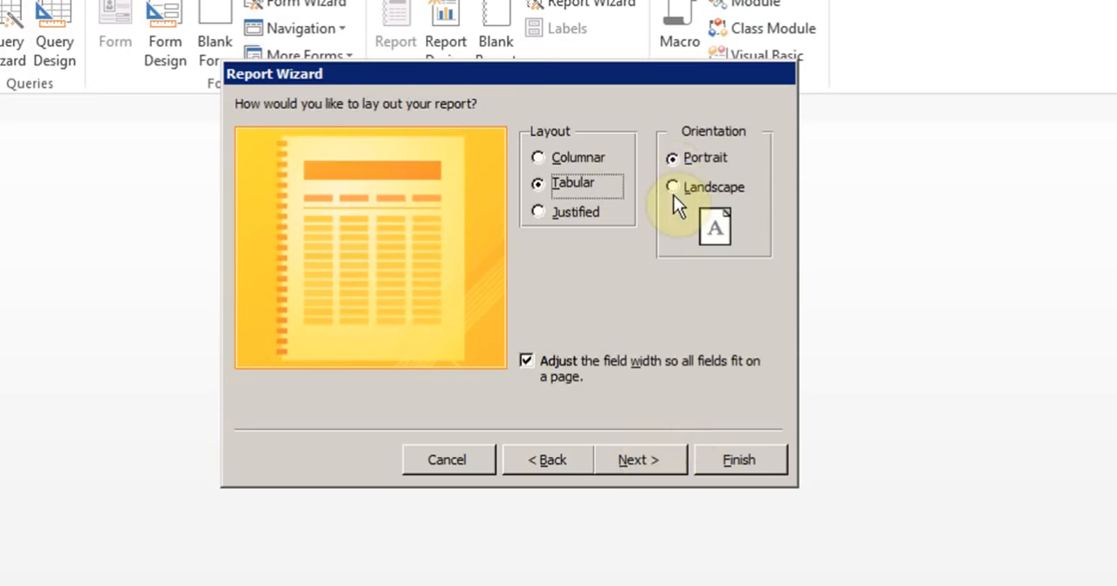
{"action": "left_click", "coordinate": [634, 460]}
Step: Title the new report rptByCountry and finish the wizard with the report preview
{"action": "left_click", "coordinate": [524, 134]}
{"action": "left_click", "coordinate": [329, 159]}
{"action": "key", "text": "Left"}
{"action": "key", "text": "Left"}
{"action": "key", "text": "Left"}
{"action": "key", "text": "Left"}
{"action": "key", "text": "Left"}
{"action": "key", "text": "Left"}
{"action": "key", "text": "Left"}
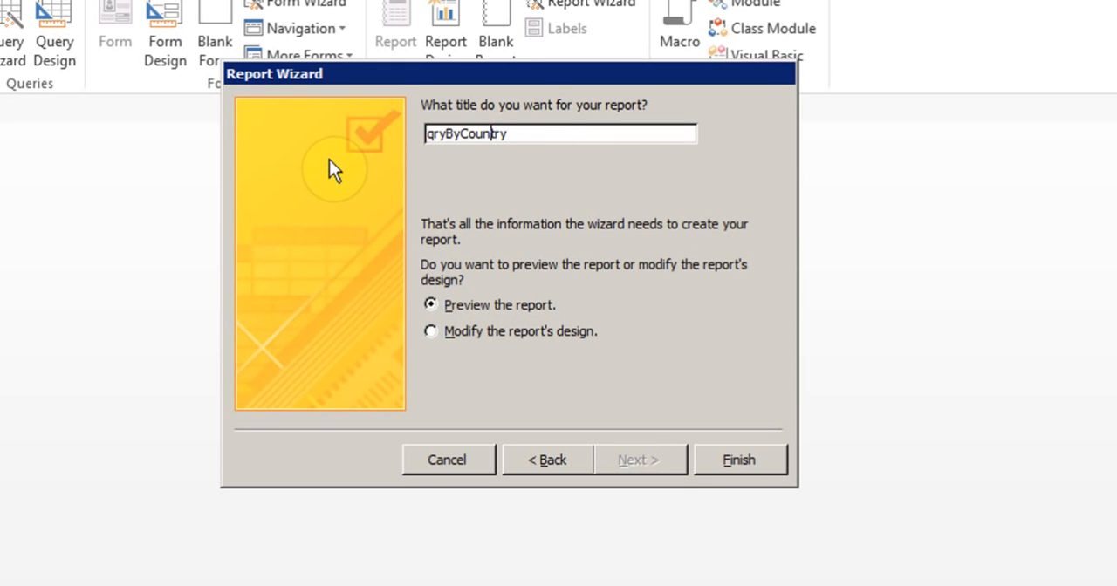
{"action": "key", "text": "Left"}
{"action": "key", "text": "Left"}
{"action": "key", "text": "BackSpace"}
{"action": "key", "text": "BackSpace"}
{"action": "key", "text": "BackSpace"}
{"action": "type", "text": "rpt"}
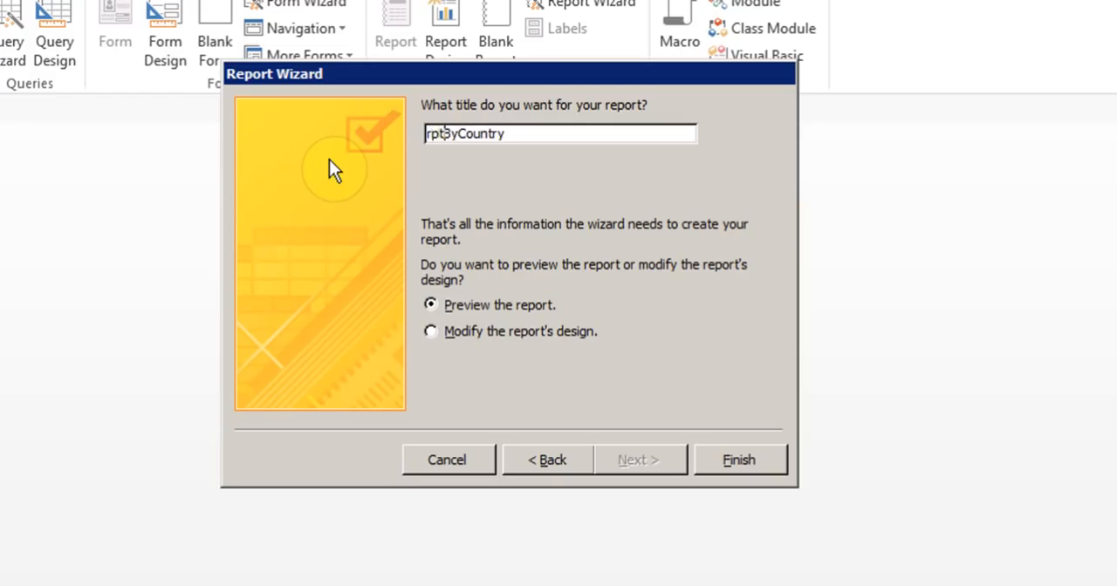
{"action": "left_click", "coordinate": [722, 460]}
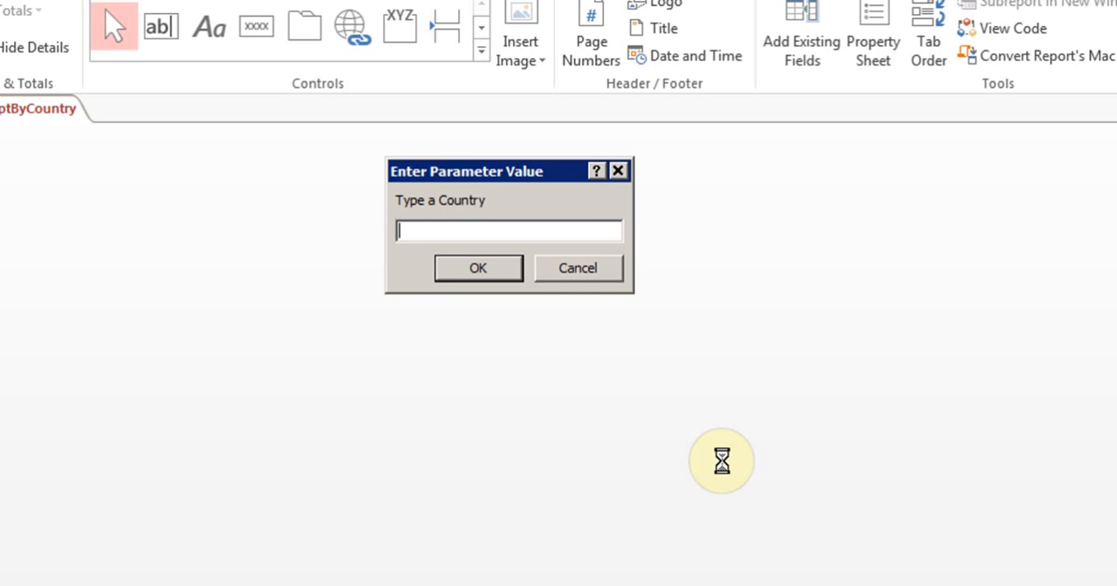
Step: Preview the report with Canada as the country, and close the preview to return to the design
{"action": "type", "text": "Canada"}
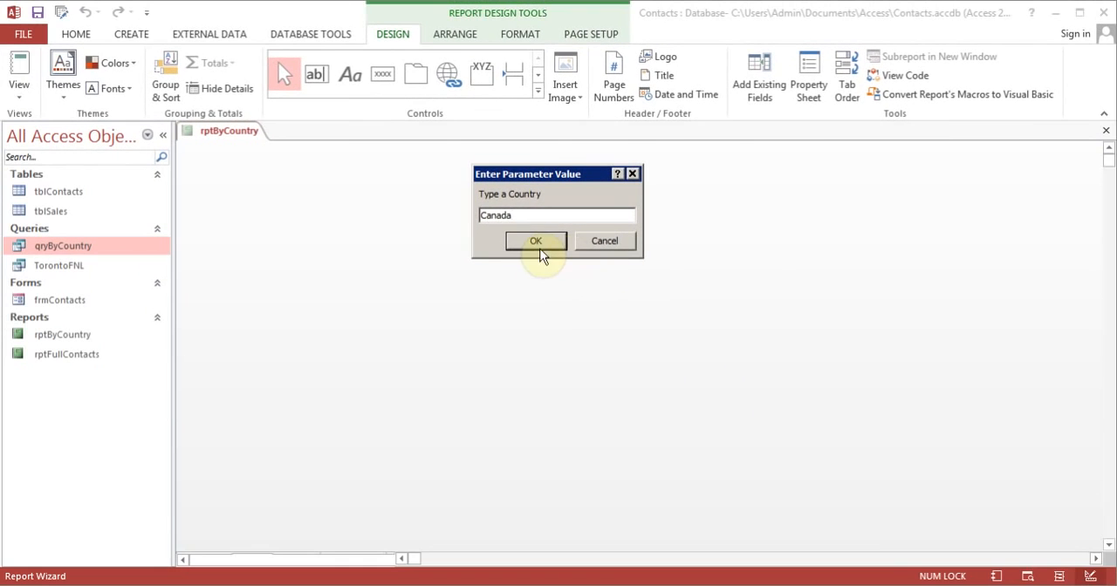
{"action": "left_click", "coordinate": [539, 248]}
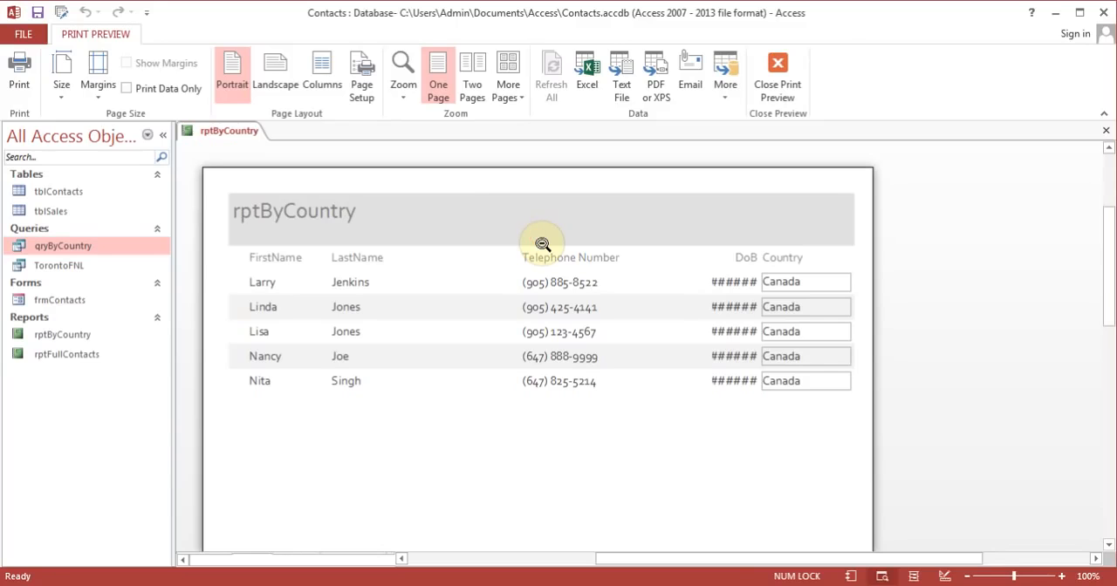
{"action": "left_click", "coordinate": [778, 79]}
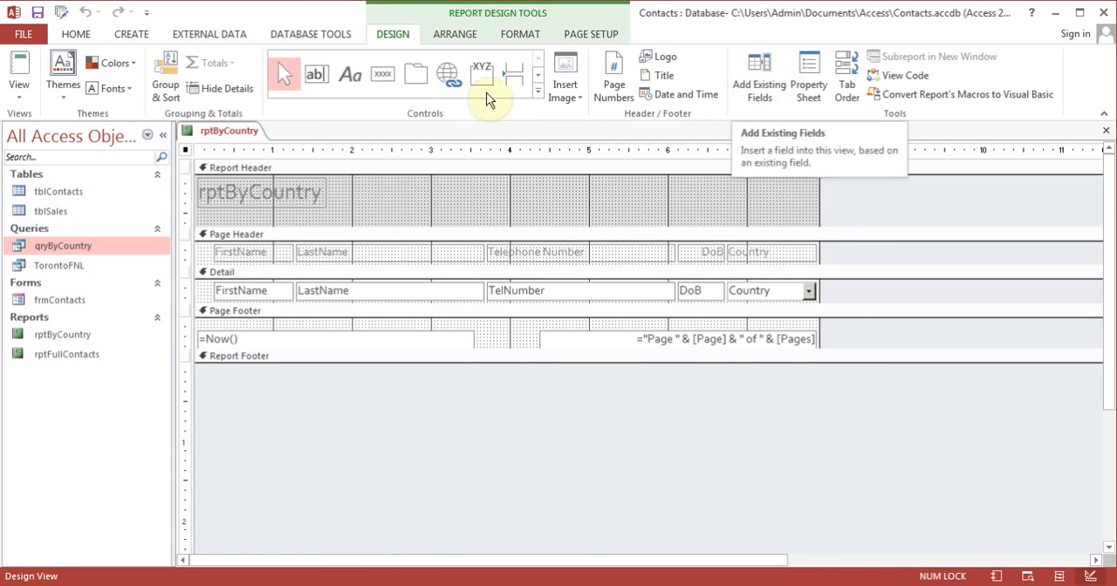
Step: Narrow the TelNumber field and header to end at about 5.3 on the ruler, and widen DoB and its header to start at about 5.5
{"action": "left_click", "coordinate": [571, 263]}
{"action": "left_click", "coordinate": [577, 291], "text": "shift"}
{"action": "left_click_drag", "start_coordinate": [676, 252], "coordinate": [613, 256]}
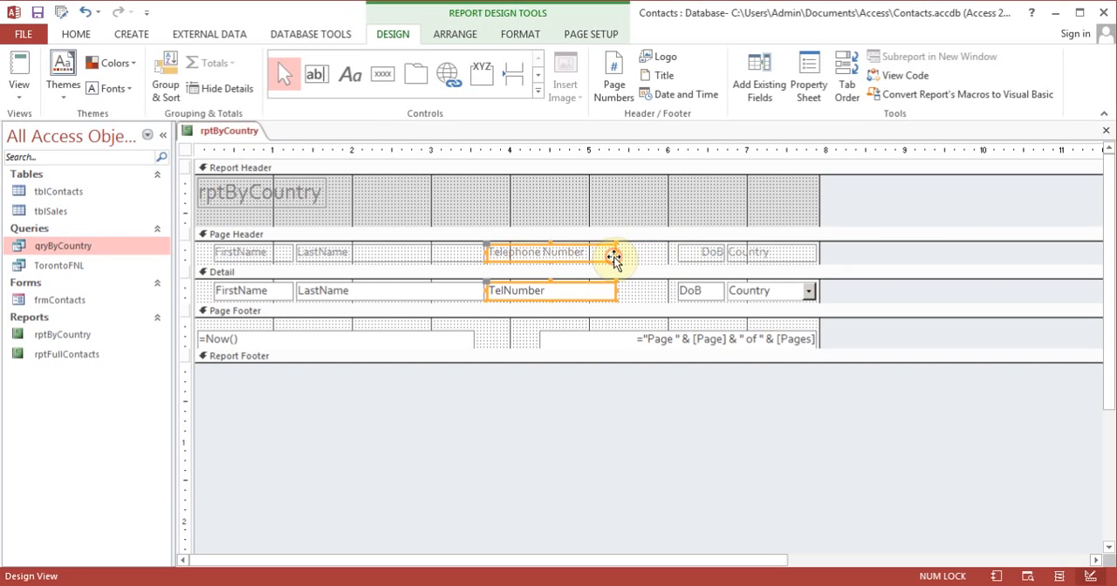
{"action": "left_click", "coordinate": [696, 253]}
{"action": "left_click", "coordinate": [701, 294], "text": "shift"}
{"action": "left_click_drag", "start_coordinate": [677, 252], "coordinate": [628, 252]}
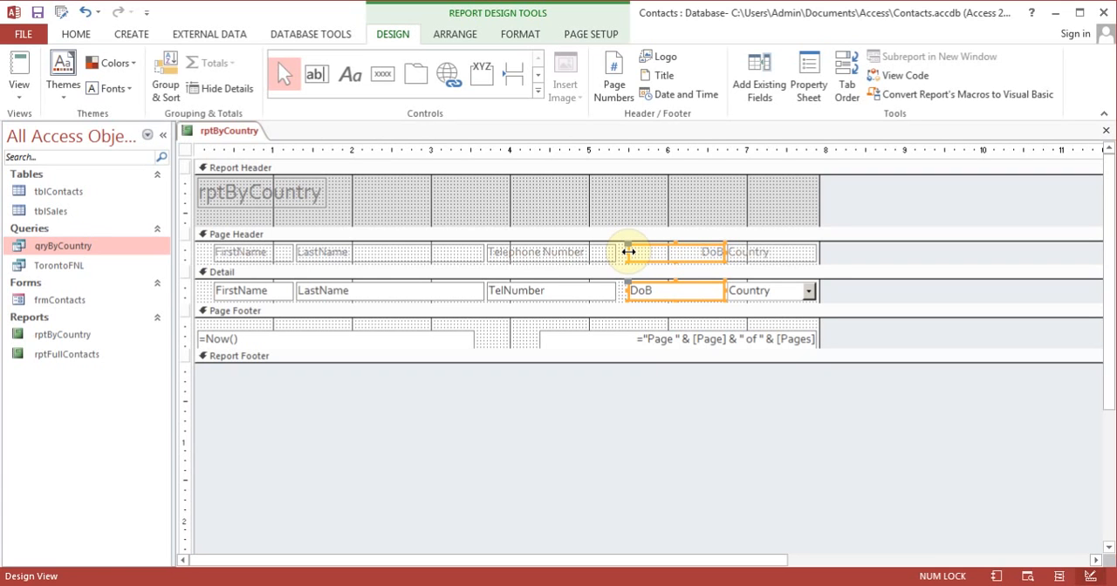
Step: Narrow the LastName field and its header label to end at about 3.2 on the ruler
{"action": "left_click", "coordinate": [442, 252]}
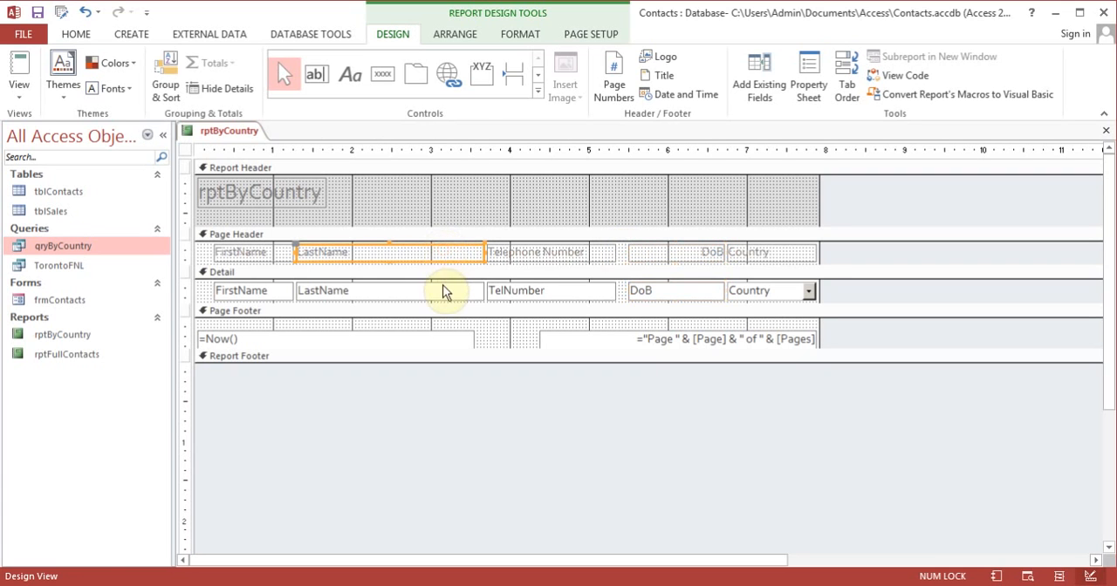
{"action": "left_click", "coordinate": [442, 295], "text": "shift"}
{"action": "left_click_drag", "start_coordinate": [485, 290], "coordinate": [447, 292]}
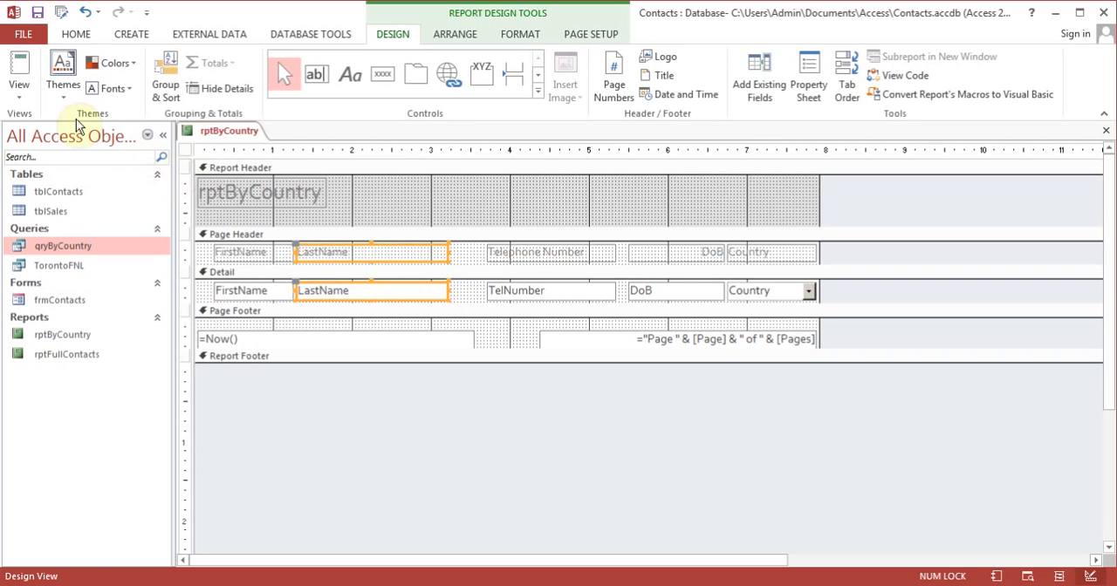
Step: Display rptByCountry in Report View with USA as the country and check the date column
{"action": "left_click", "coordinate": [26, 69]}
{"action": "type", "text": "USA"}
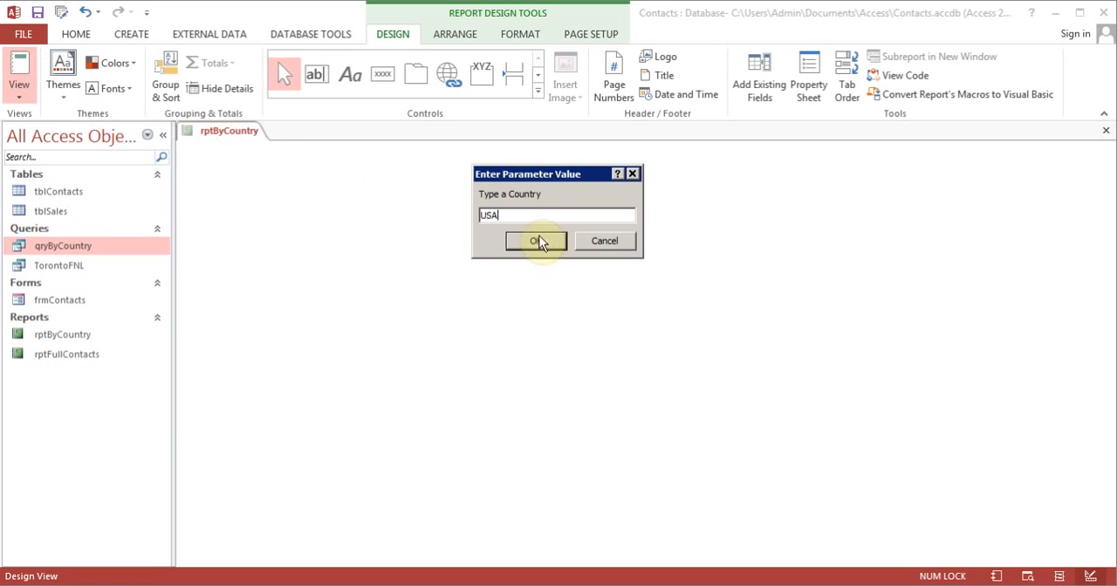
{"action": "left_click", "coordinate": [537, 241]}
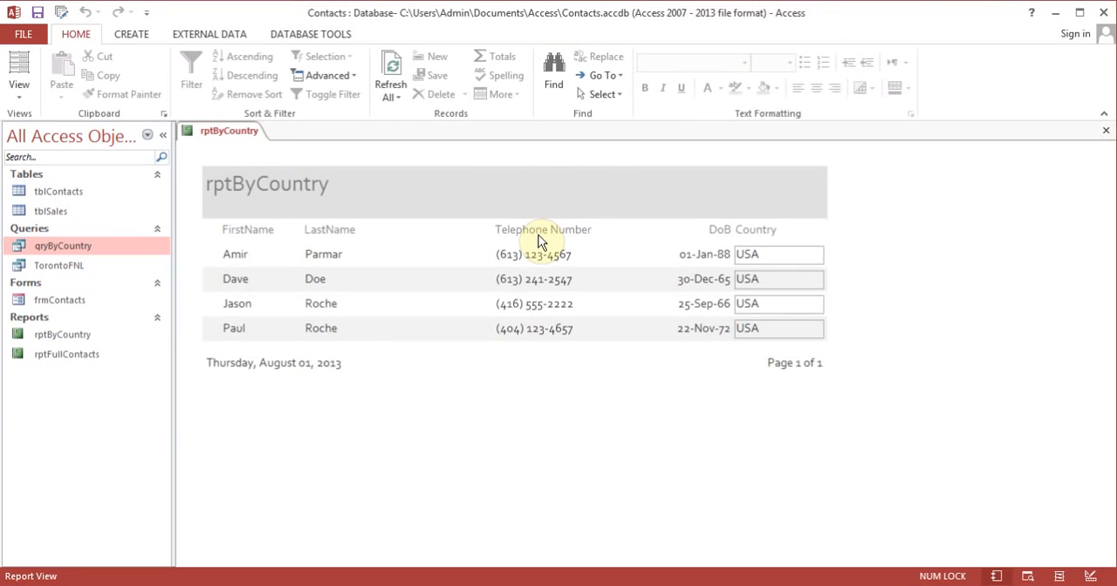
{"action": "left_click", "coordinate": [607, 260]}
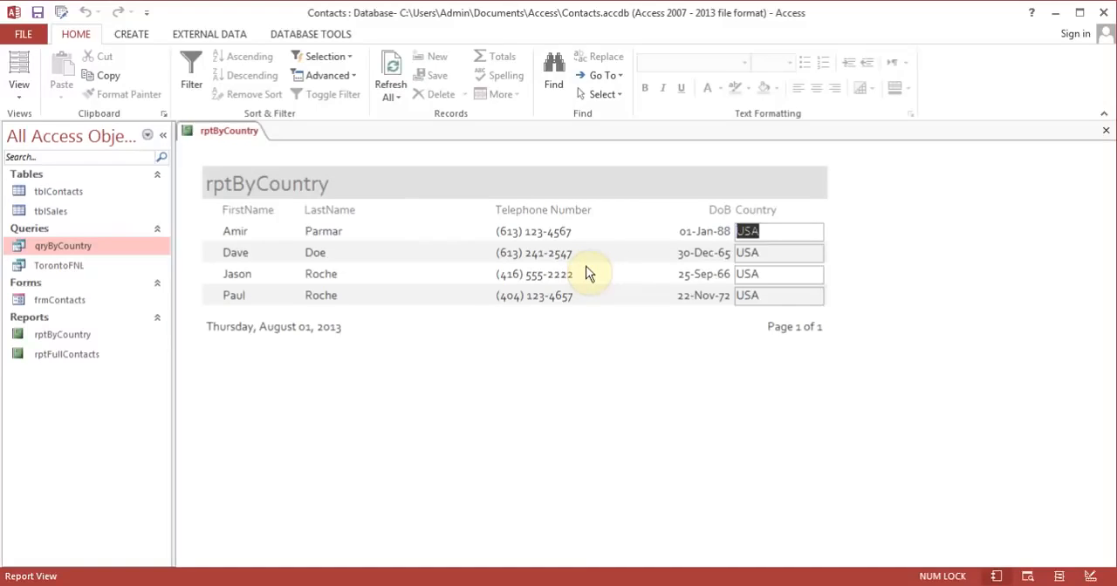
Step: In Layout View, add a Count Records total under the Country column and show the result in Report View
{"action": "left_click", "coordinate": [19, 92]}
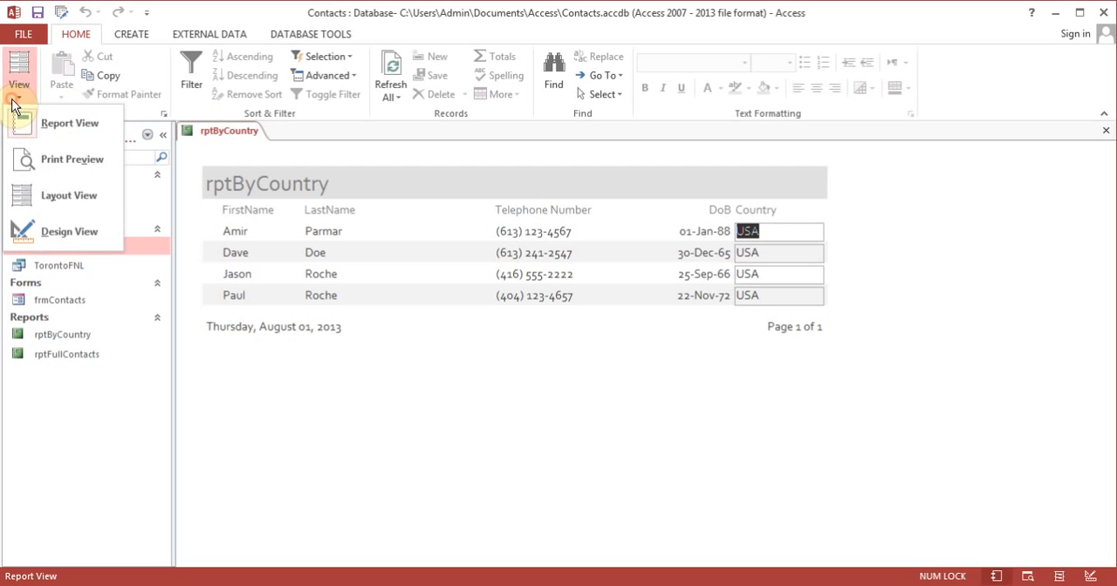
{"action": "left_click", "coordinate": [66, 196]}
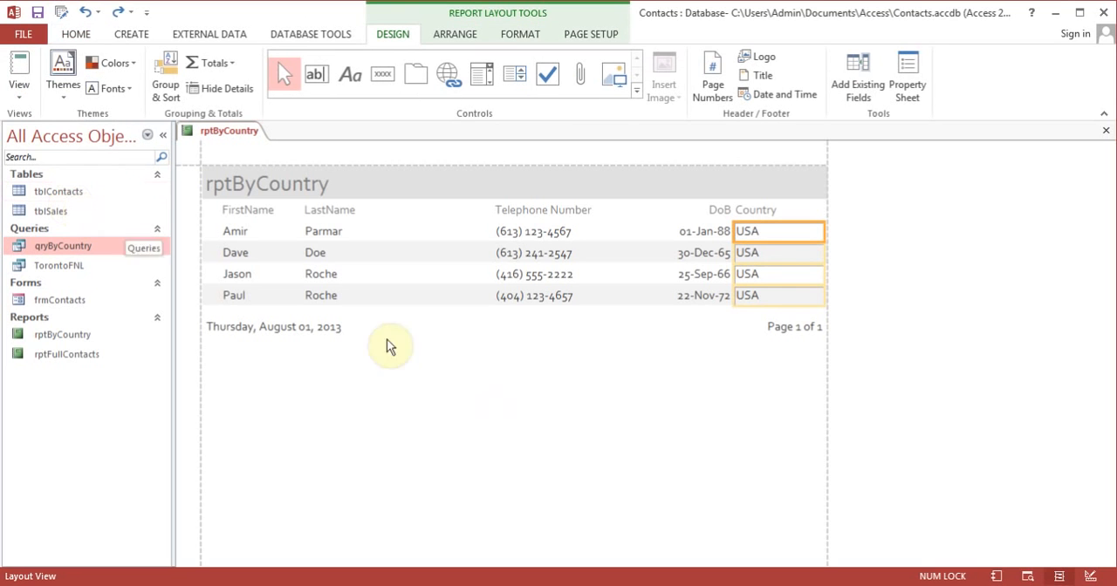
{"action": "left_click", "coordinate": [229, 63]}
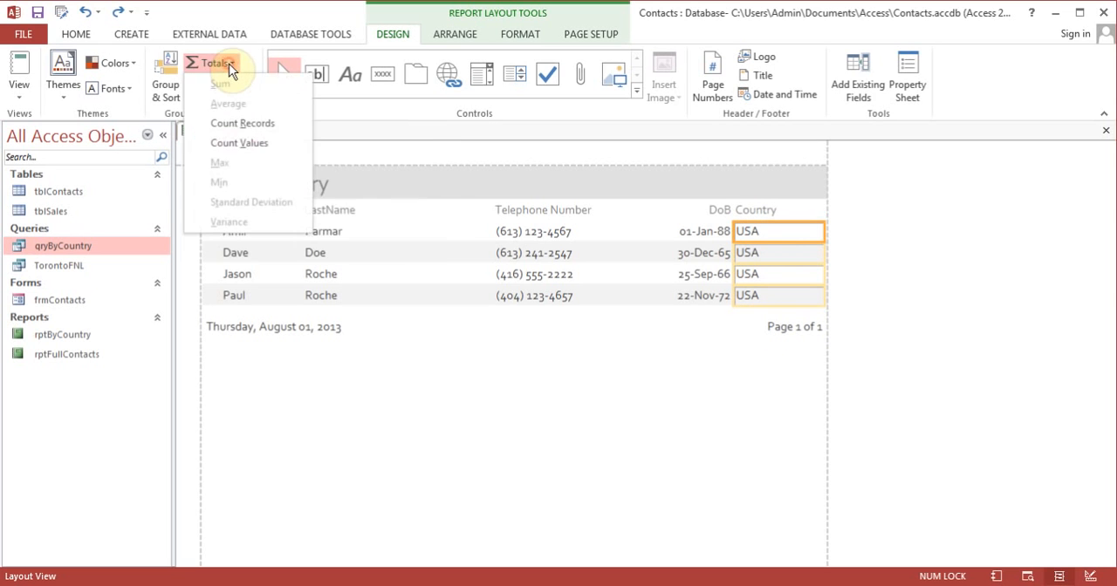
{"action": "left_click", "coordinate": [267, 122]}
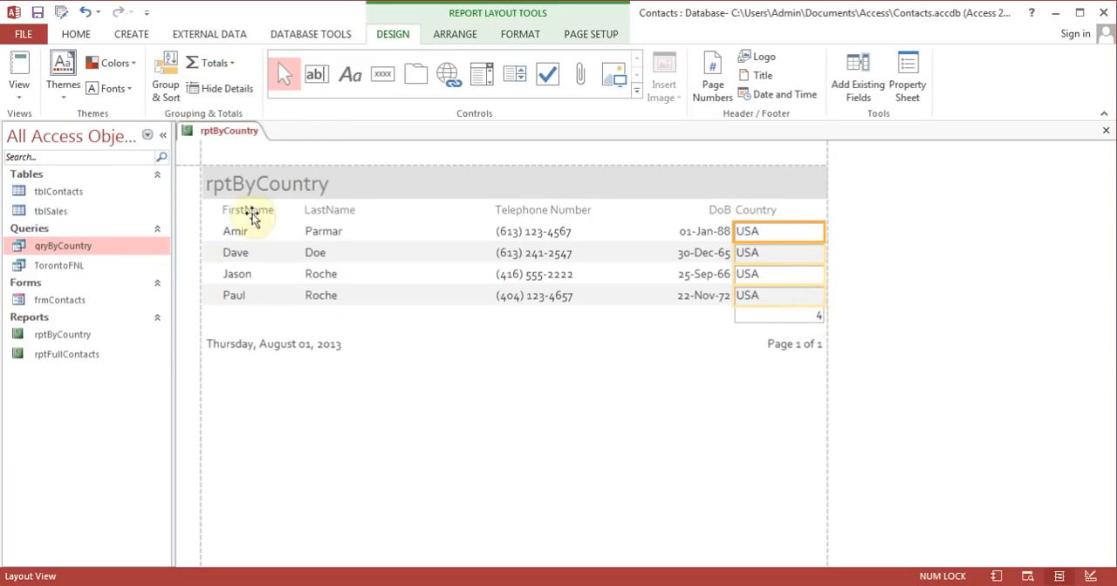
{"action": "left_click", "coordinate": [30, 81]}
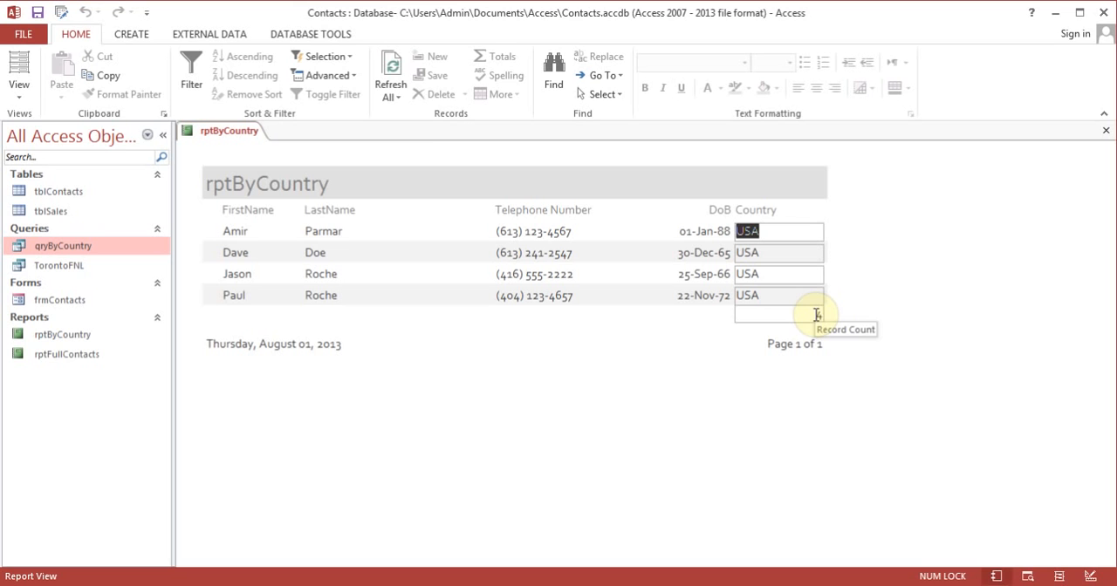
Step: In Design View, add a label about 1.25 inches wide reading "No of Records" beside the count in the Report Footer
{"action": "left_click", "coordinate": [21, 95]}
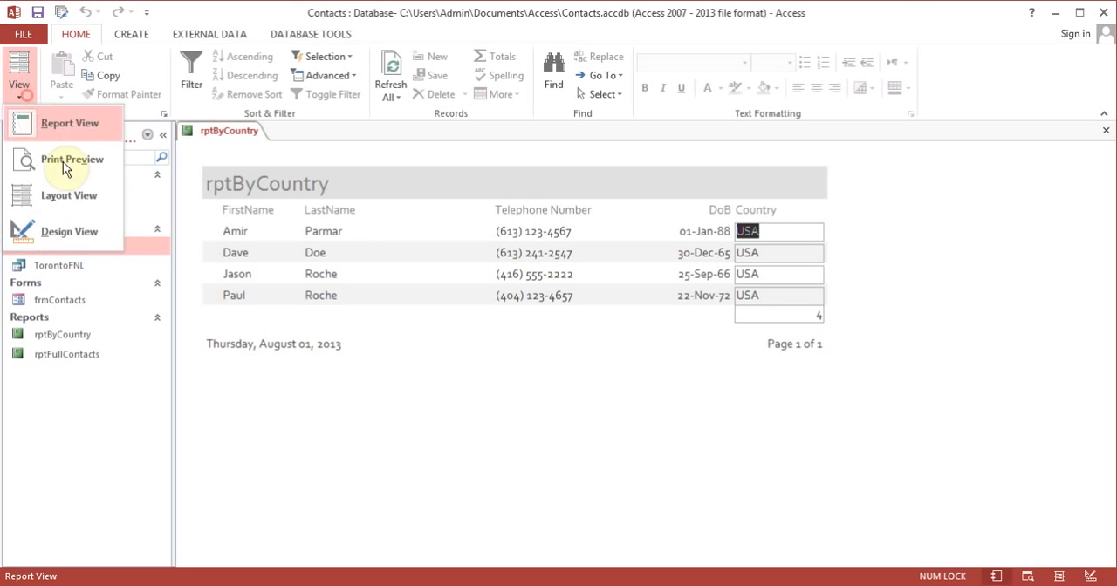
{"action": "left_click", "coordinate": [85, 231]}
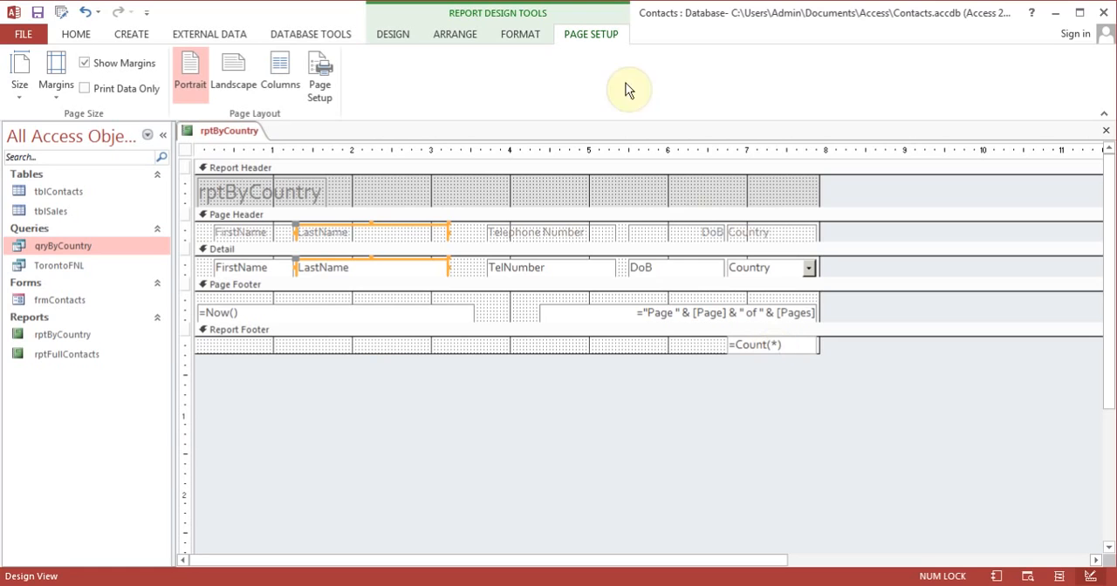
{"action": "left_click", "coordinate": [406, 43]}
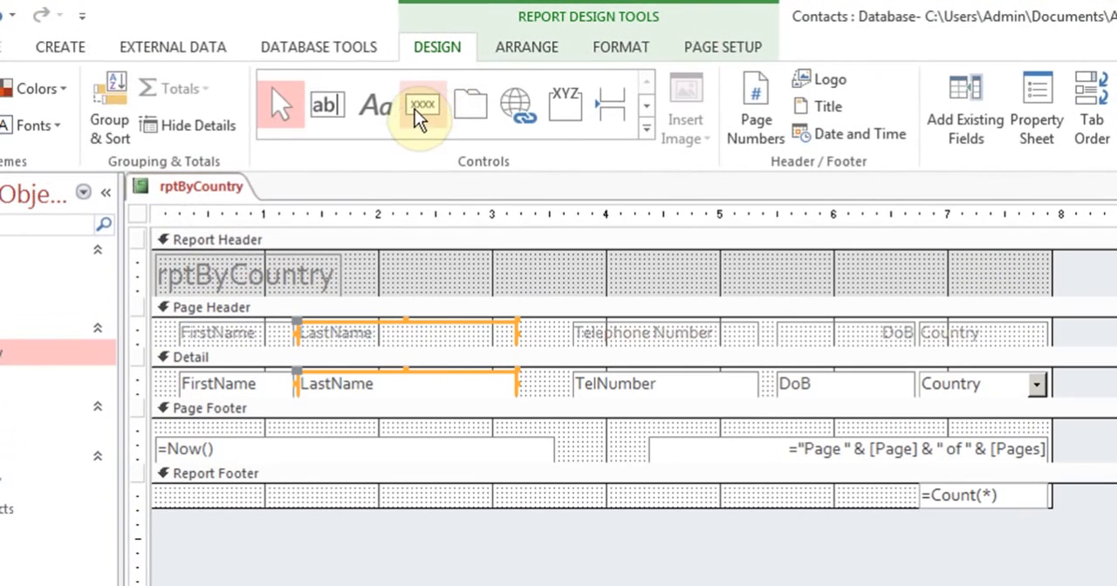
{"action": "left_click", "coordinate": [378, 110]}
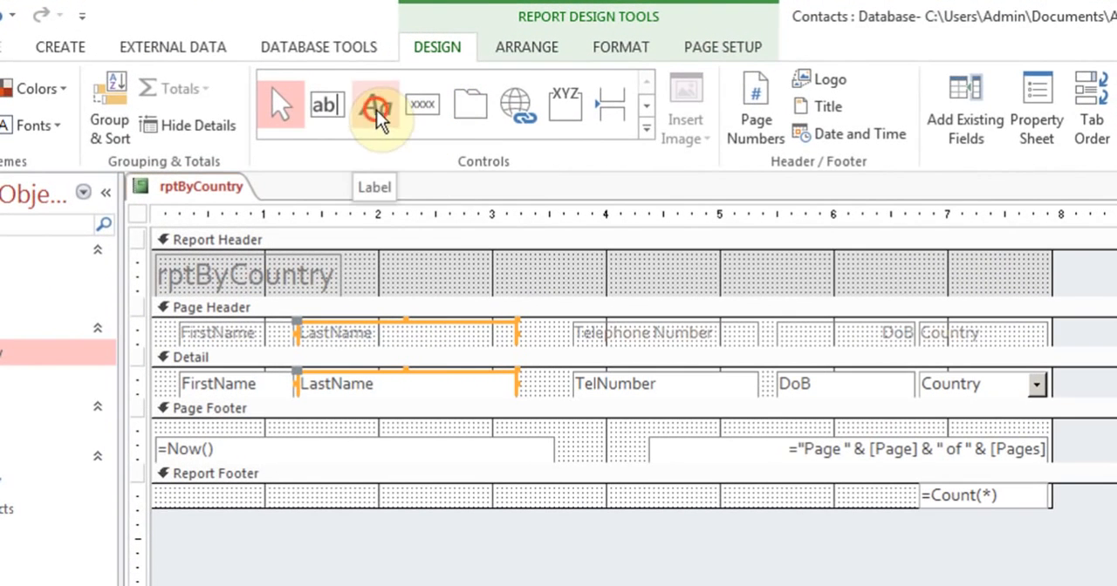
{"action": "left_click_drag", "start_coordinate": [753, 485], "coordinate": [896, 509]}
{"action": "type", "text": "No of Records"}
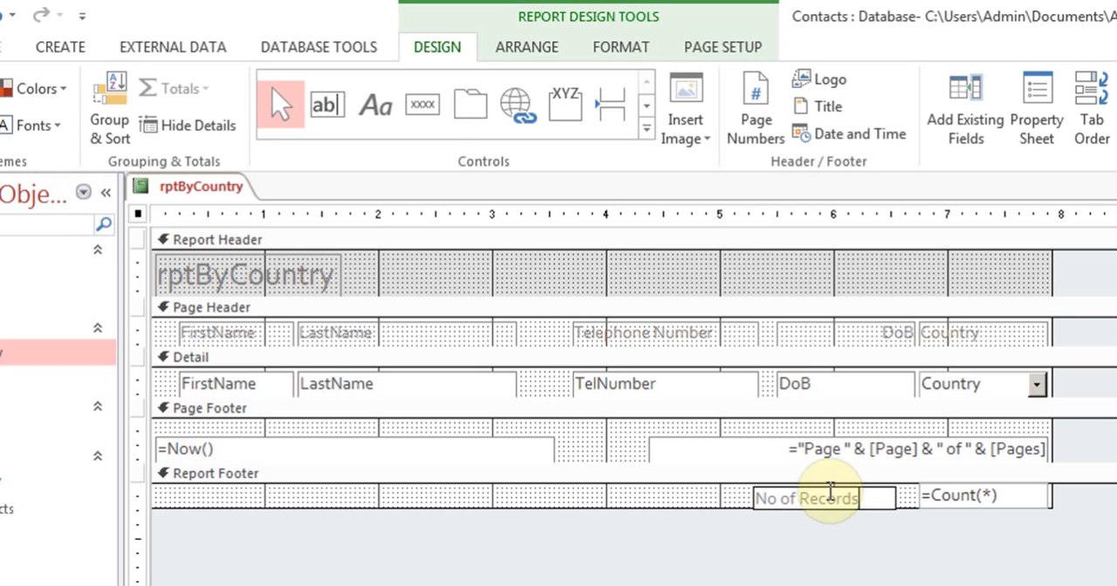
{"action": "left_click", "coordinate": [722, 495]}
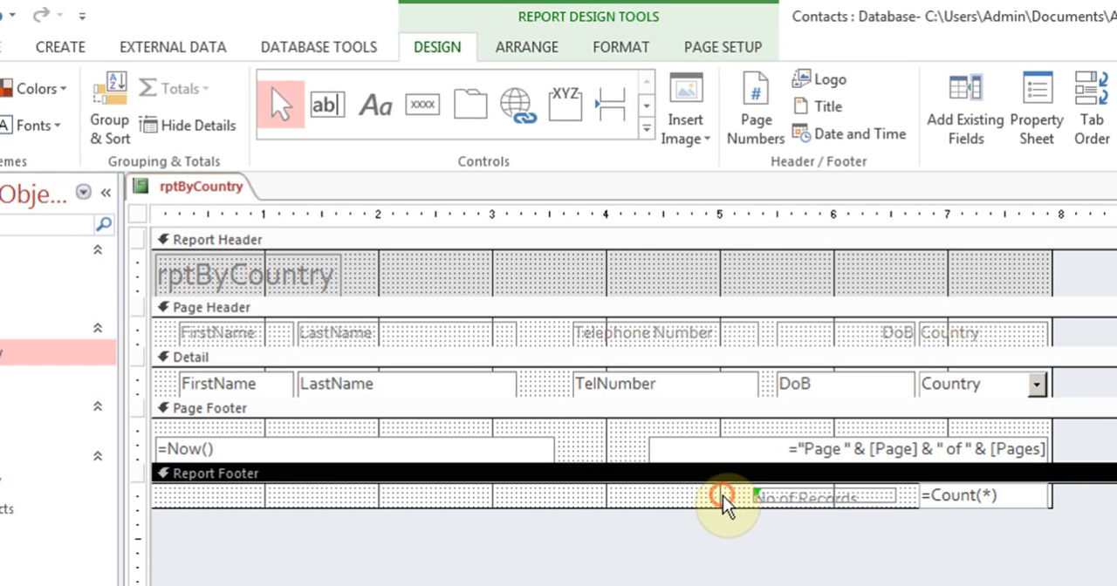
Step: Extend the Report Footer downward slightly and increase the height of the "No of Records" label to fit its text
{"action": "left_click", "coordinate": [832, 516]}
{"action": "left_click_drag", "start_coordinate": [829, 508], "coordinate": [829, 521]}
{"action": "left_click", "coordinate": [827, 497]}
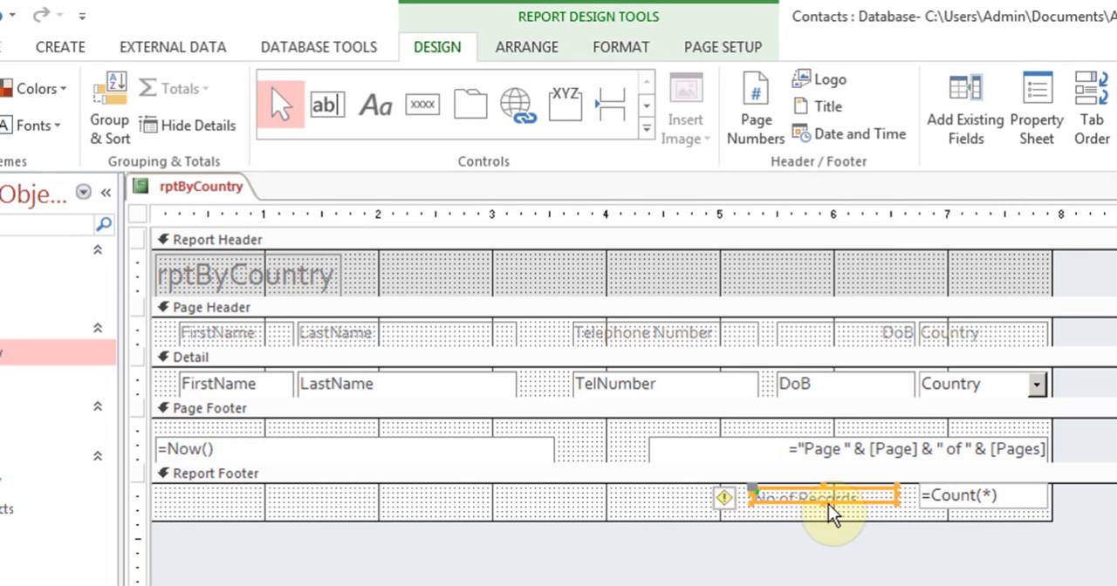
{"action": "left_click_drag", "start_coordinate": [823, 503], "coordinate": [824, 515]}
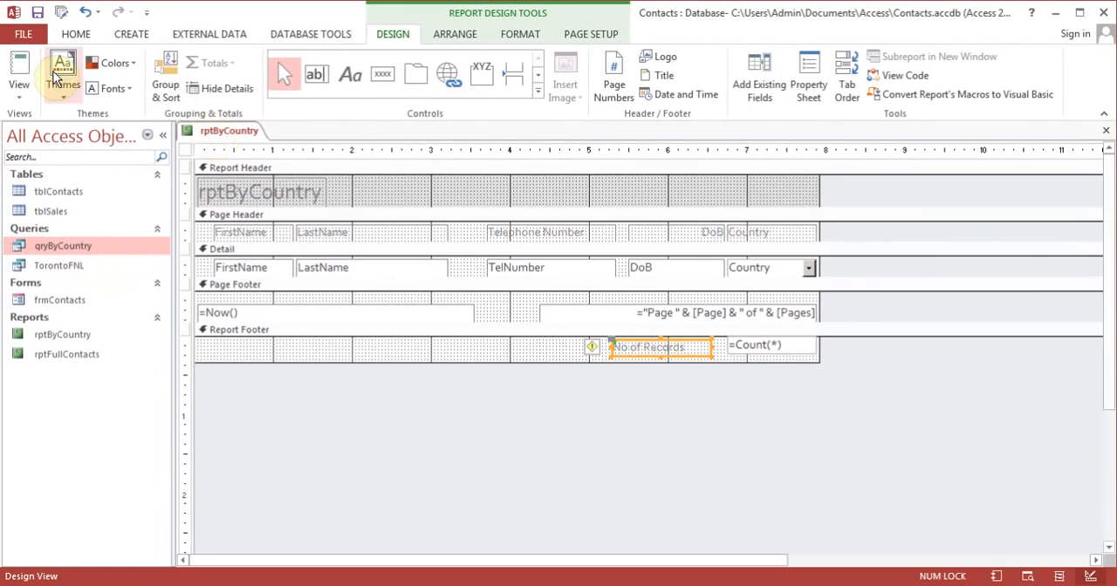
Step: Display the report in Report View with Canada as the country to check the labelled record count
{"action": "left_click", "coordinate": [26, 71]}
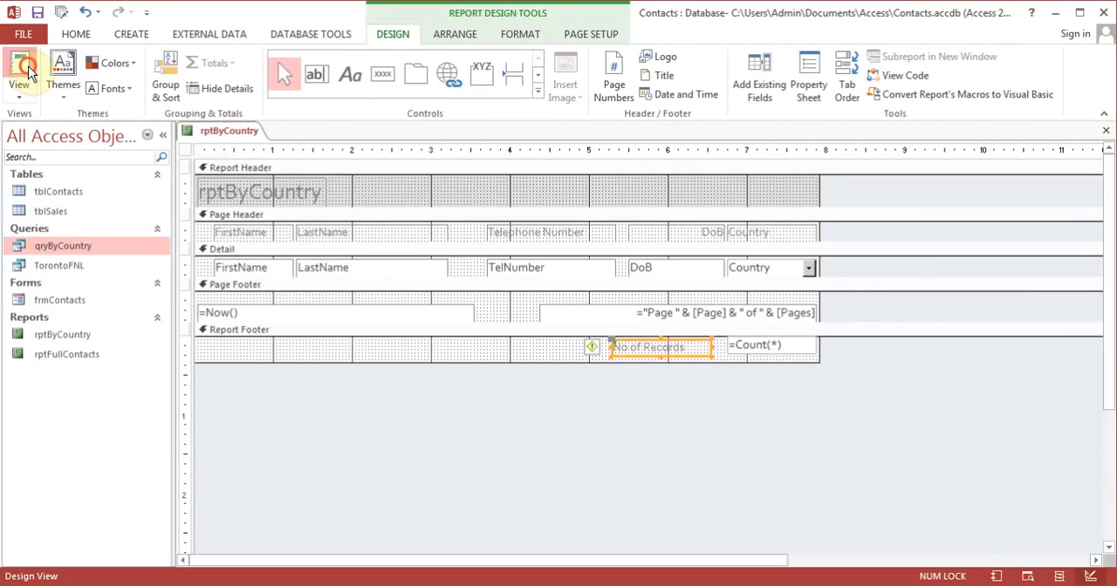
{"action": "type", "text": "Canada"}
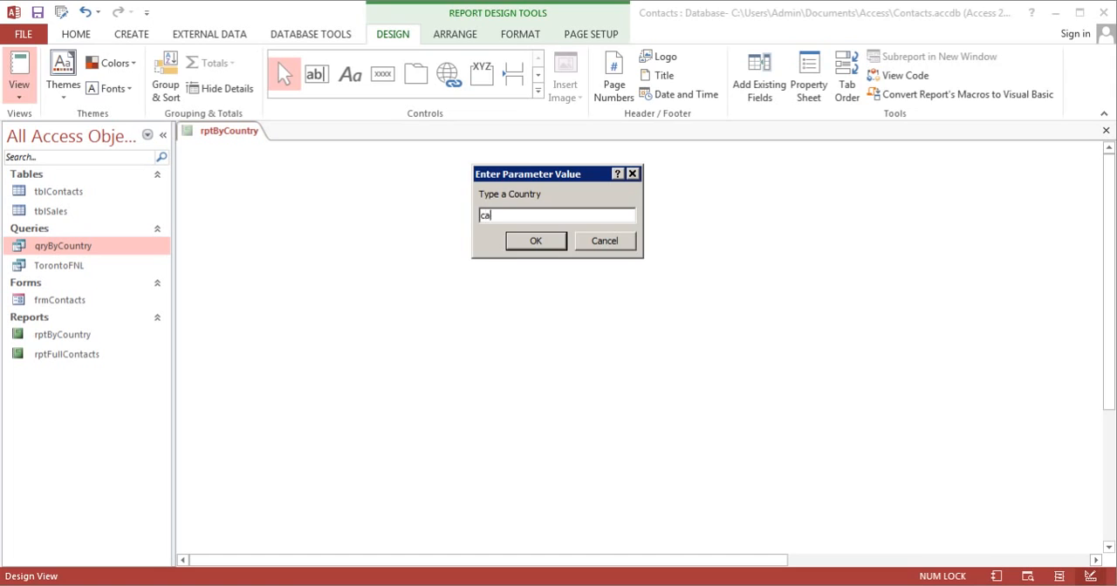
{"action": "key", "text": "Return"}
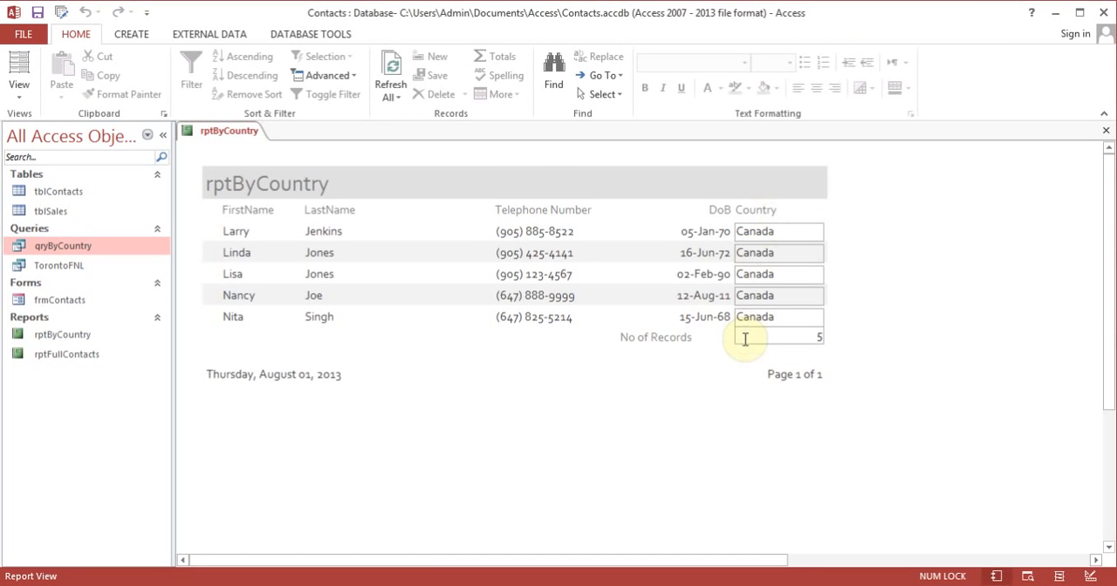
Step: Close rptByCountry and save its design changes
{"action": "left_click", "coordinate": [1106, 130]}
{"action": "left_click", "coordinate": [491, 342]}
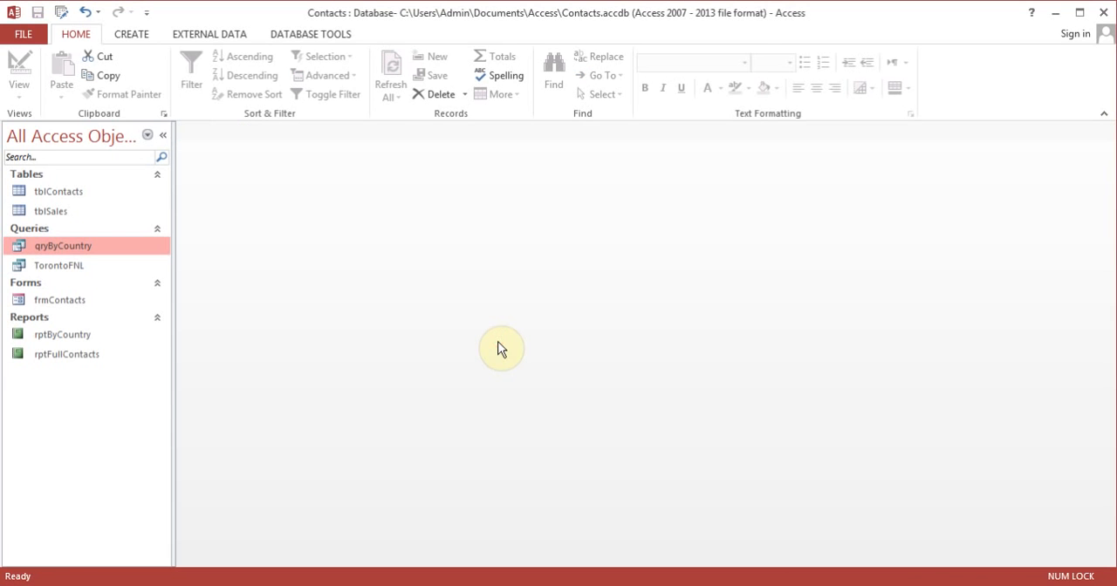
Step: Open the rptByCountry report with USA as the country to check its records and count
{"action": "left_click", "coordinate": [74, 336]}
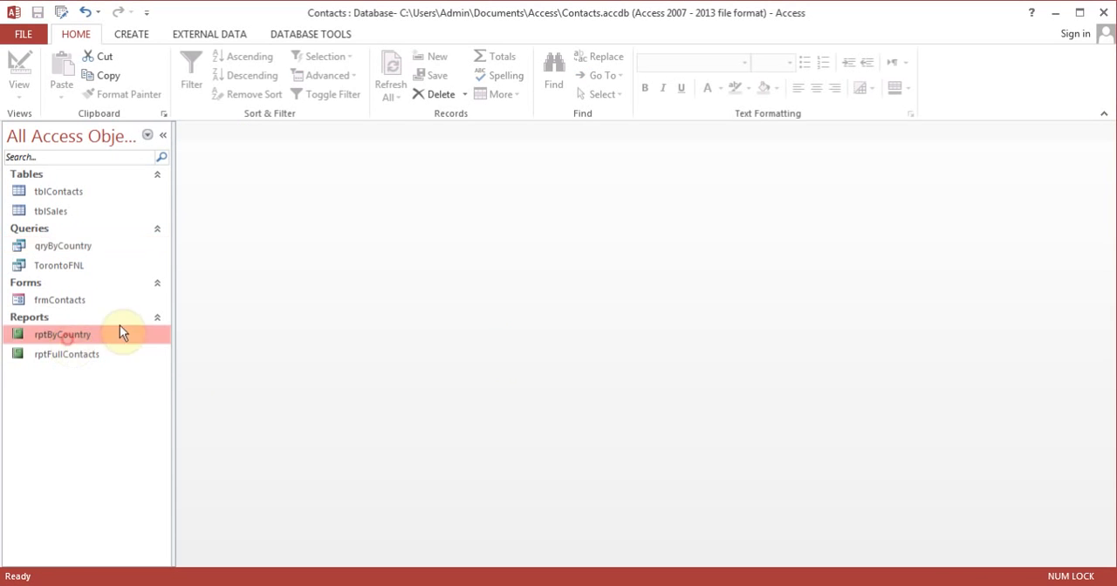
{"action": "double_click", "coordinate": [78, 333]}
{"action": "type", "text": "USA"}
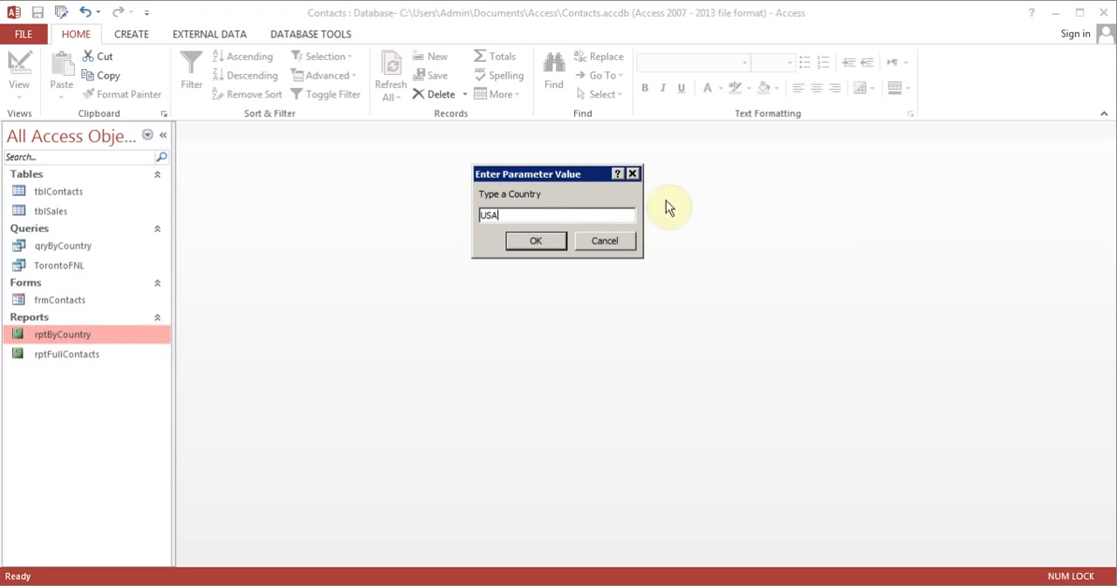
{"action": "left_click", "coordinate": [538, 242]}
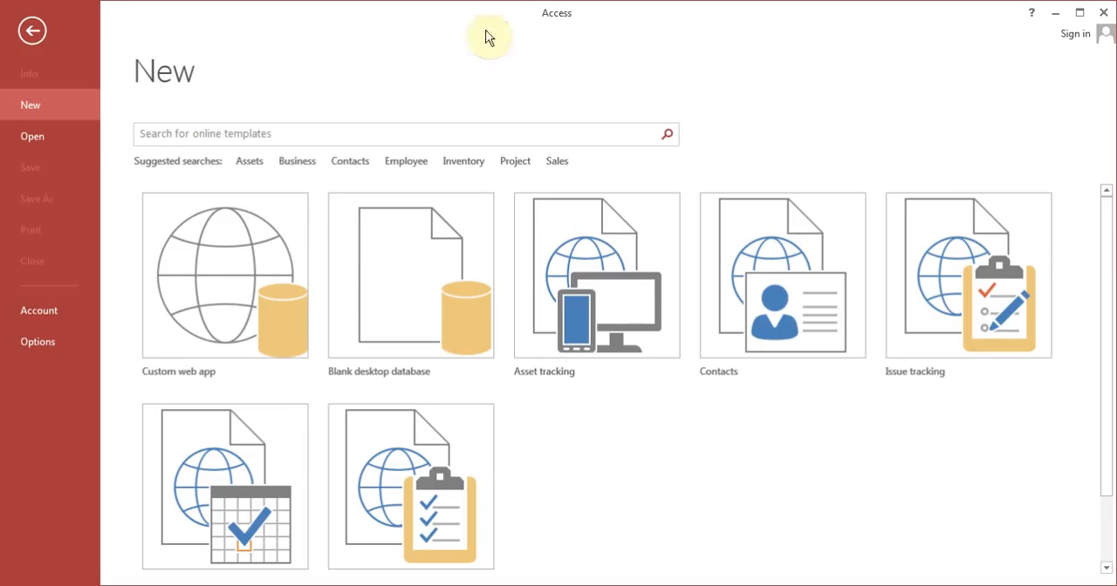
Step: Open the recently used Contacts database and display the tblContacts table in Datasheet View
{"action": "left_click", "coordinate": [45, 140]}
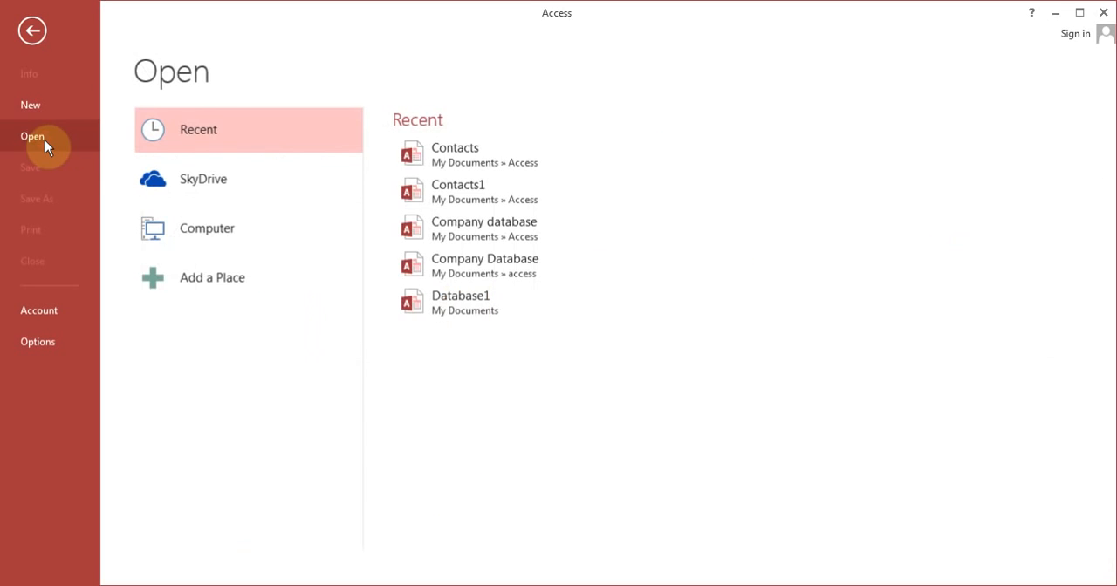
{"action": "left_click", "coordinate": [229, 236]}
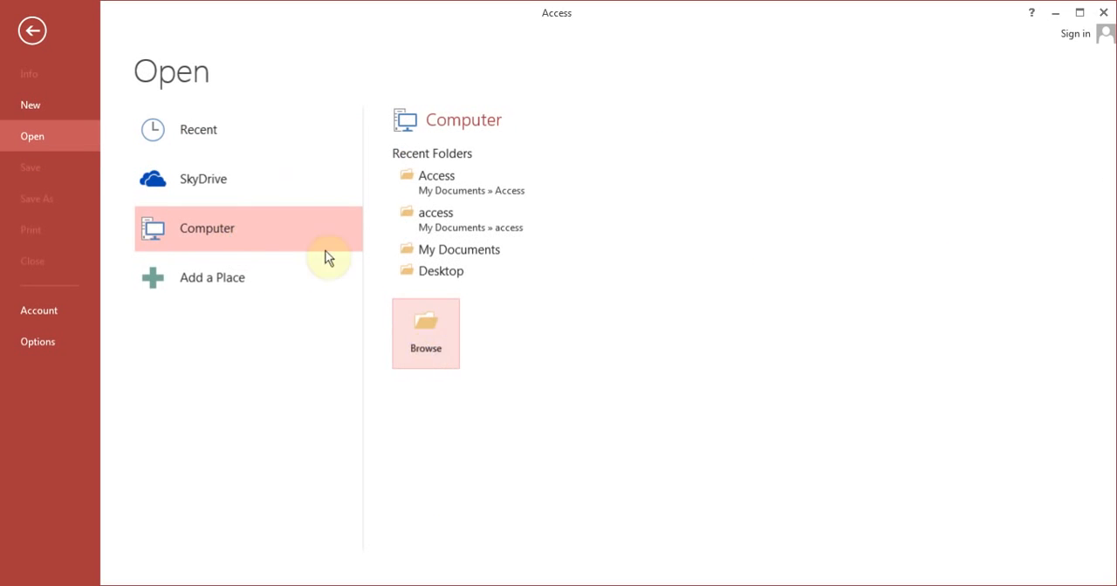
{"action": "left_click", "coordinate": [250, 143]}
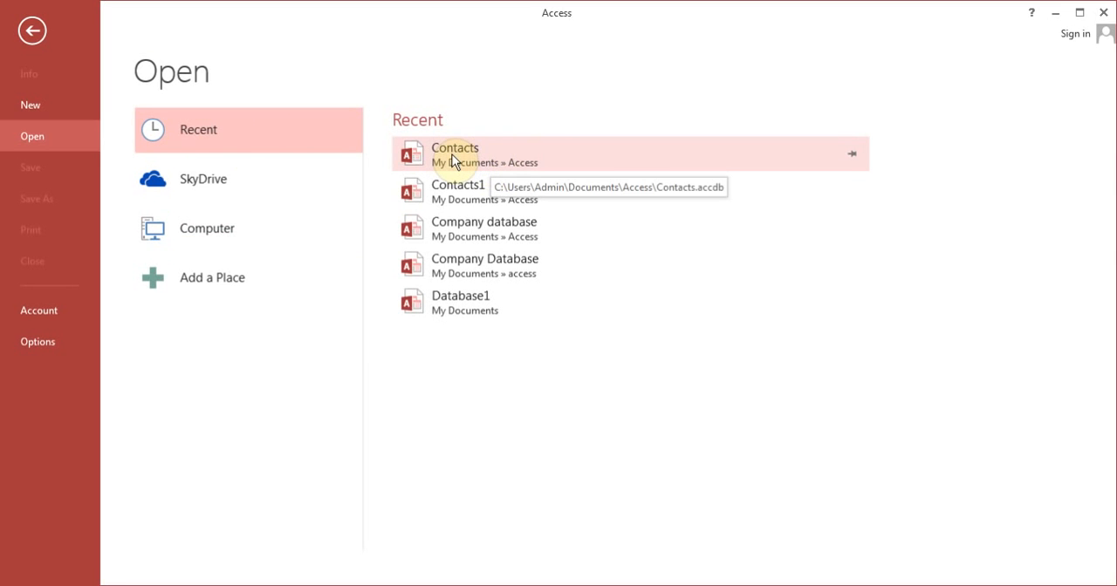
{"action": "left_click", "coordinate": [452, 156]}
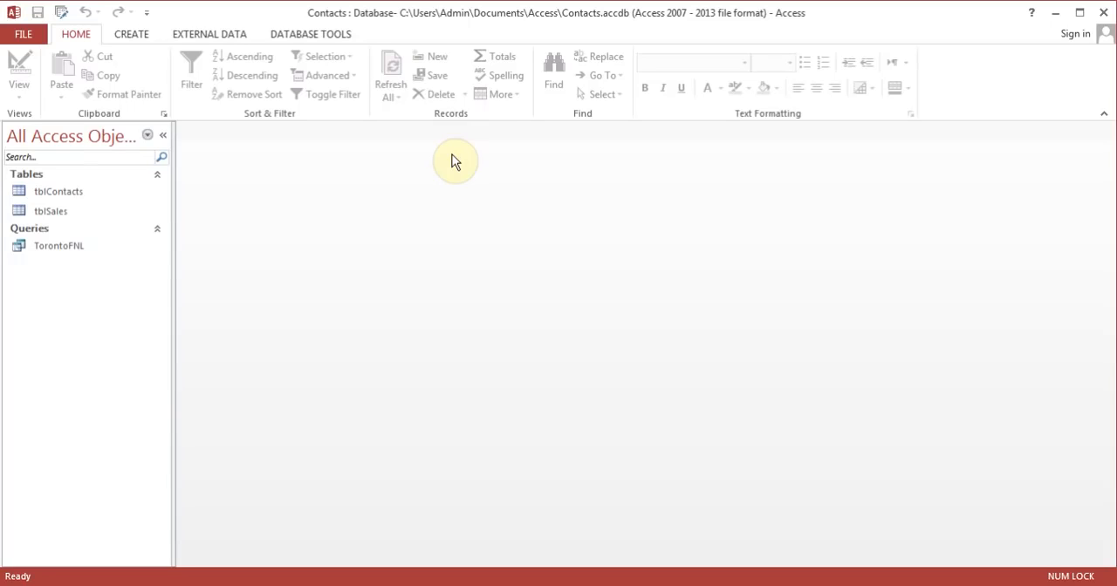
{"action": "left_click", "coordinate": [72, 194]}
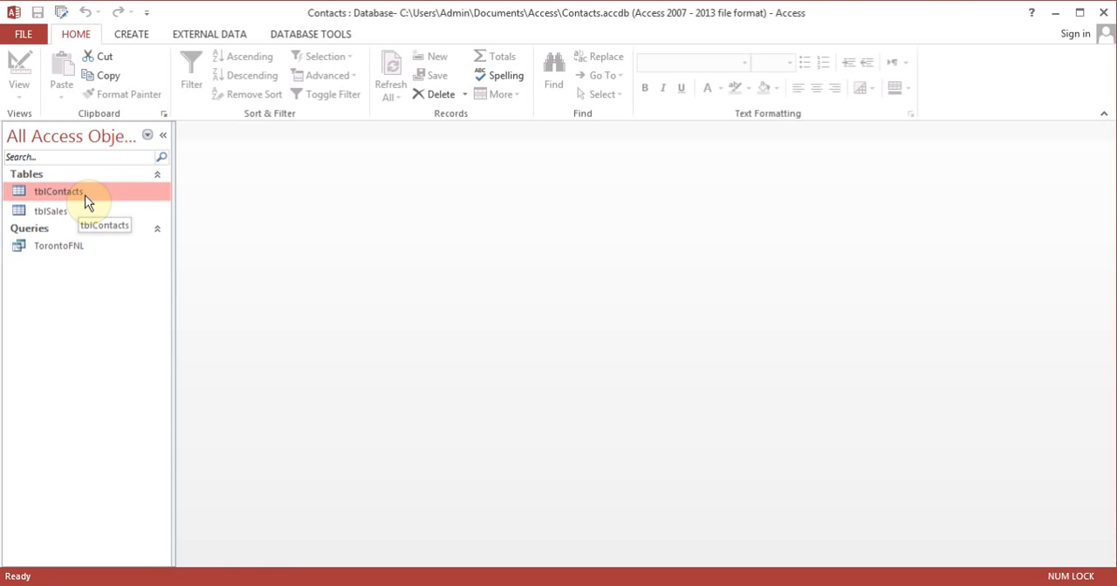
{"action": "double_click", "coordinate": [82, 195]}
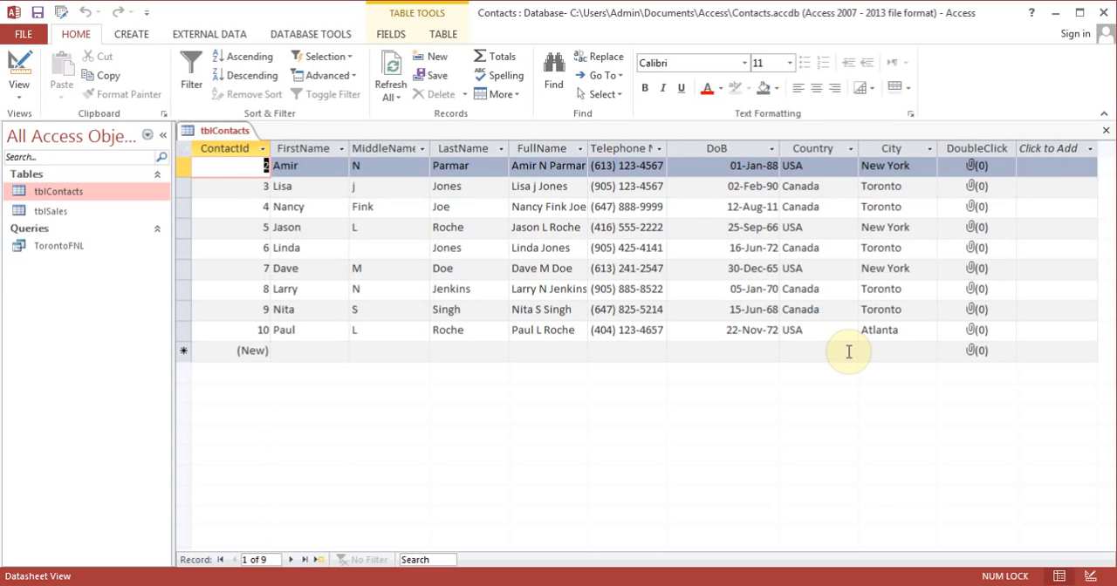
Step: Attach the first image in the Sample Pictures folder to the first contact record, and close tblContacts
{"action": "left_click", "coordinate": [974, 171]}
{"action": "double_click", "coordinate": [974, 170]}
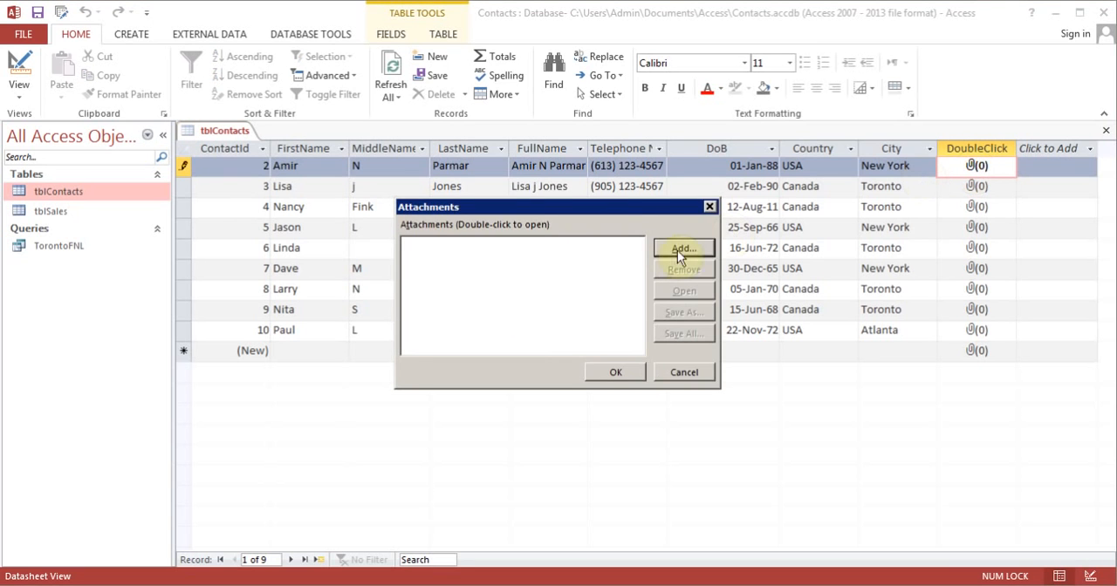
{"action": "left_click", "coordinate": [690, 249]}
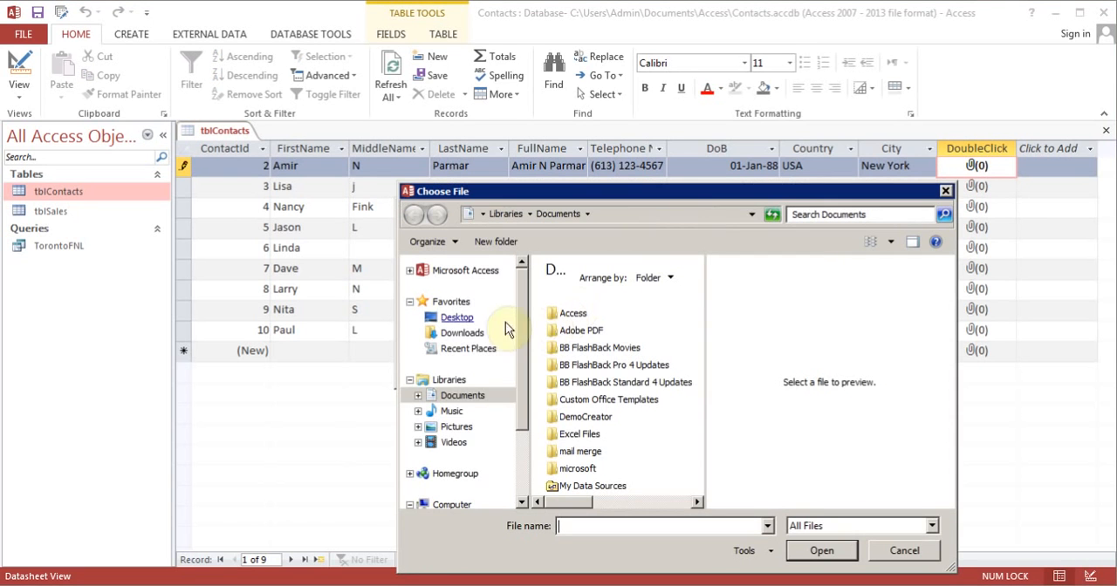
{"action": "left_click", "coordinate": [459, 428]}
{"action": "double_click", "coordinate": [569, 341]}
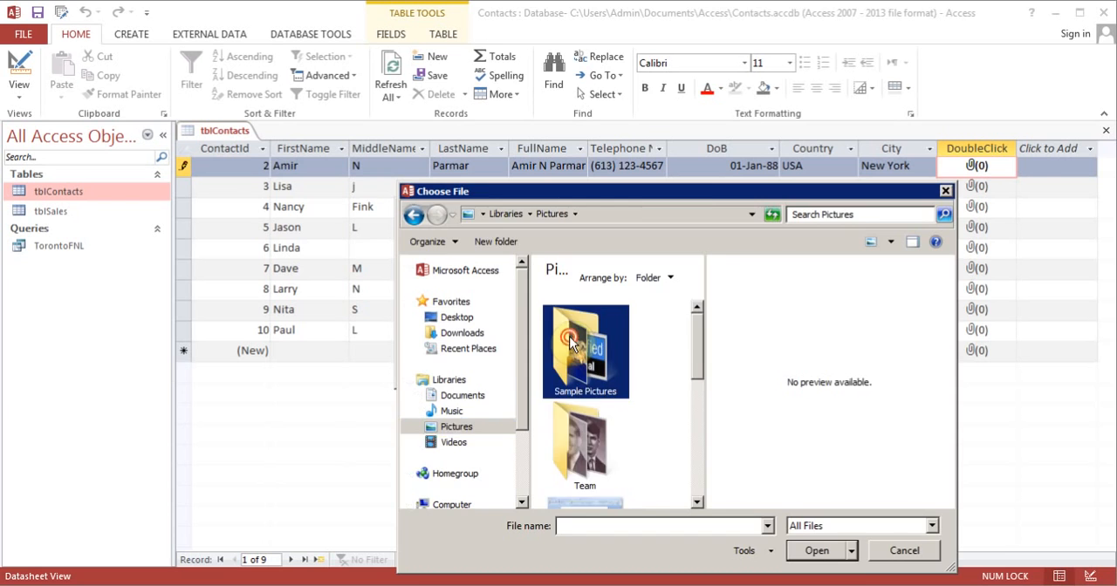
{"action": "double_click", "coordinate": [569, 343]}
{"action": "left_click", "coordinate": [616, 372]}
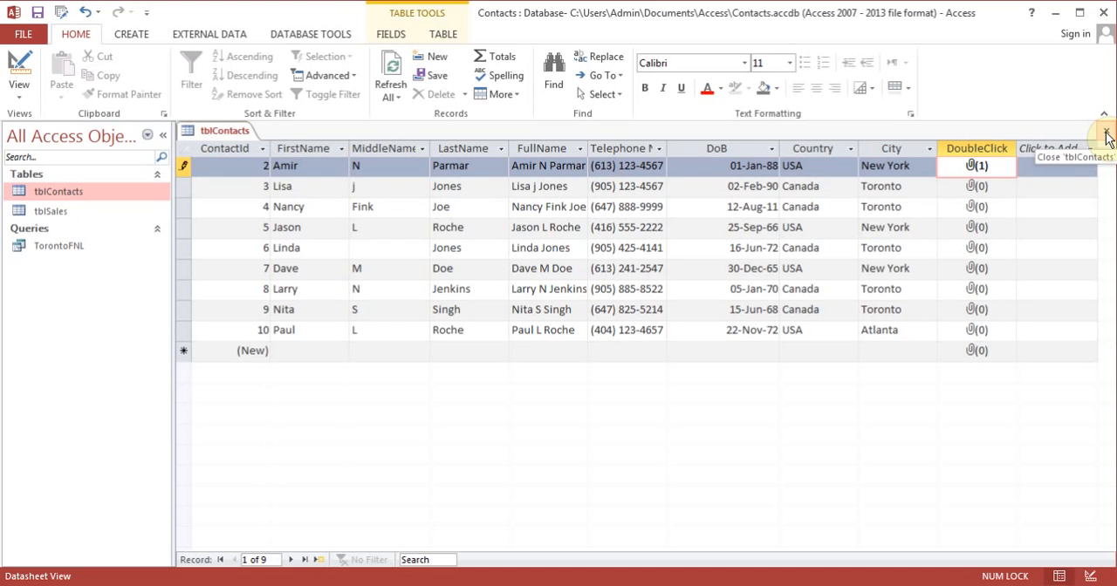
{"action": "left_click", "coordinate": [1105, 135]}
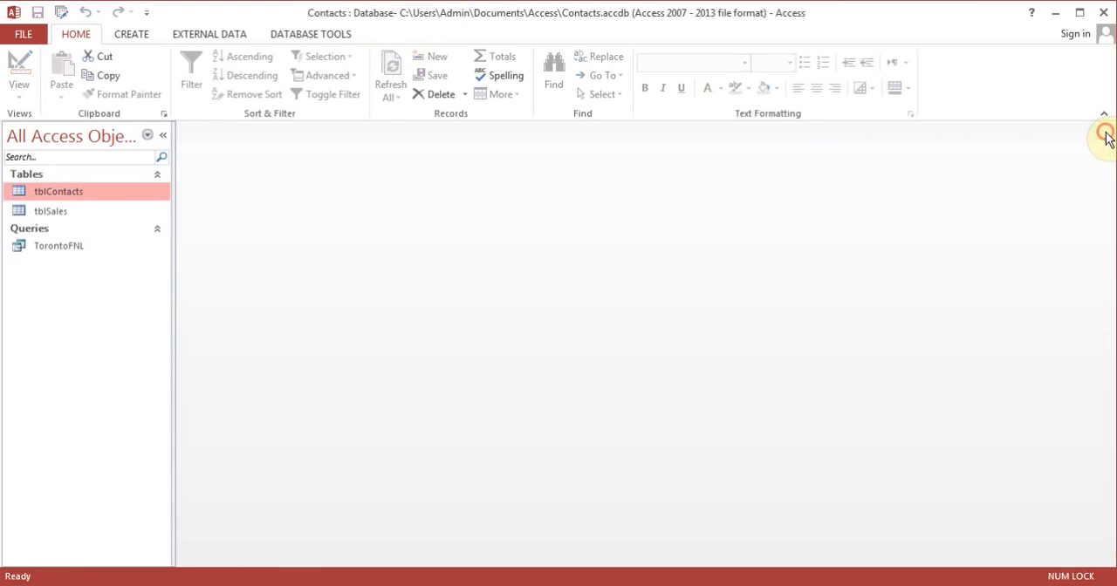
Step: Run qry1 to list the contacts matching the Toronto criterion in the City field
{"action": "left_click", "coordinate": [162, 44]}
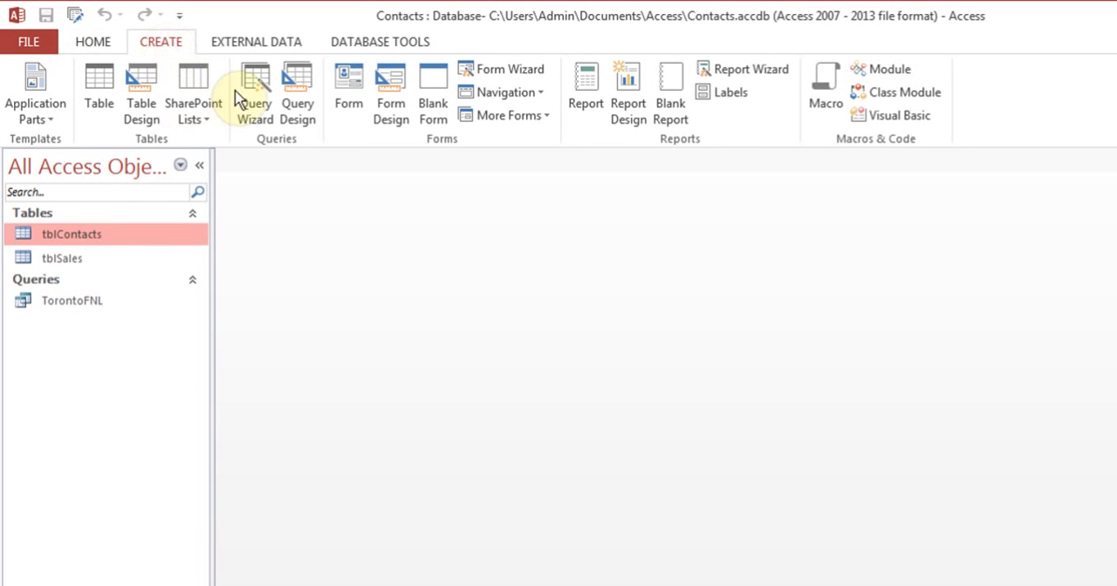
{"action": "left_click", "coordinate": [910, 467]}
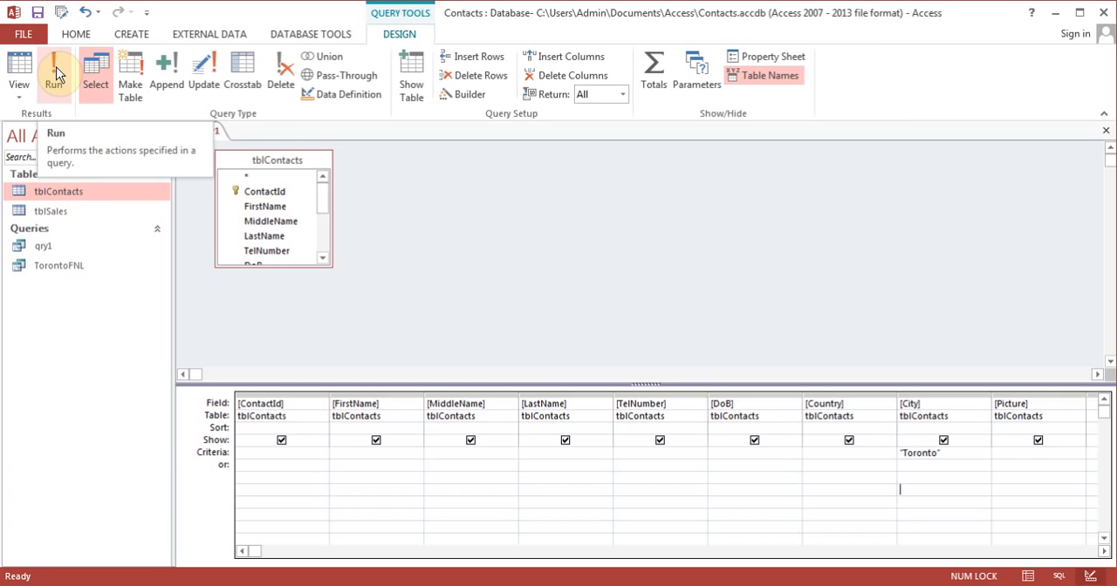
{"action": "left_click", "coordinate": [56, 75]}
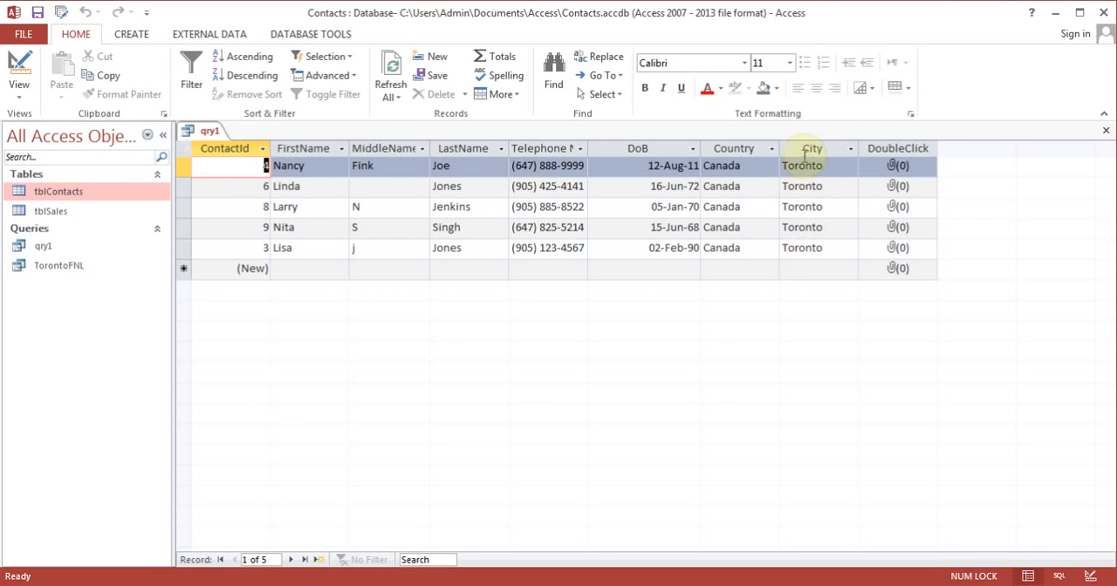
Step: In the qry1 design, set the Country criterion to Canada alongside the Toronto City criterion and run the query
{"action": "left_click", "coordinate": [21, 68]}
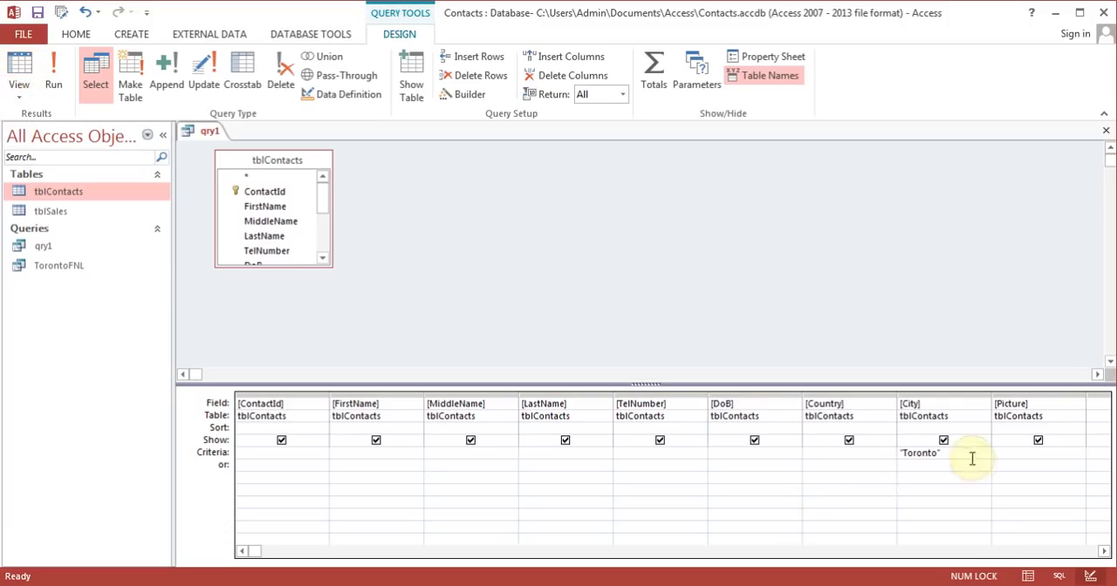
{"action": "left_click", "coordinate": [817, 454]}
{"action": "type", "text": "danada"}
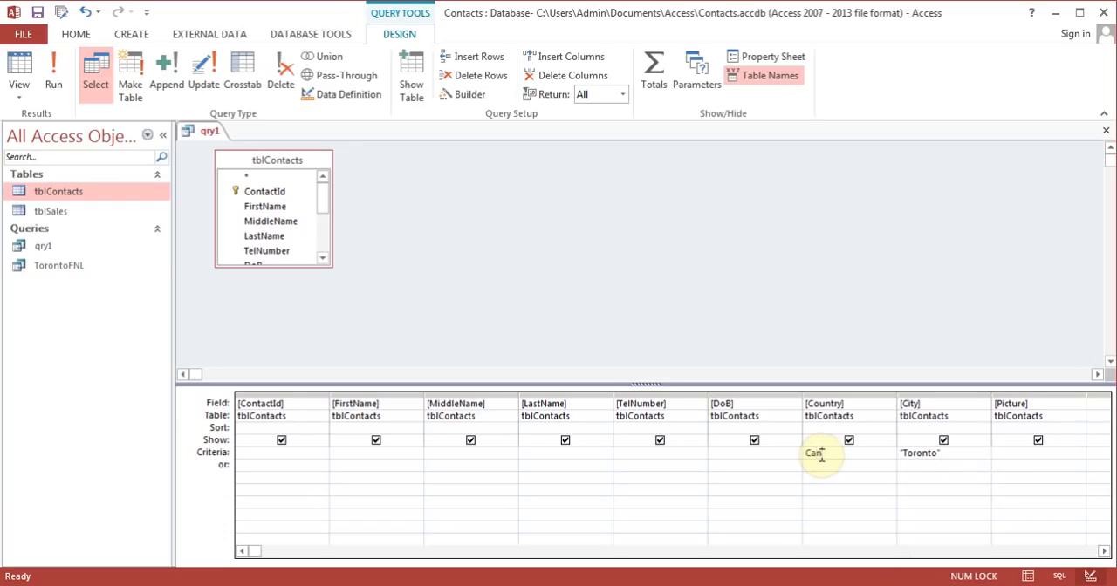
{"action": "left_click", "coordinate": [940, 456]}
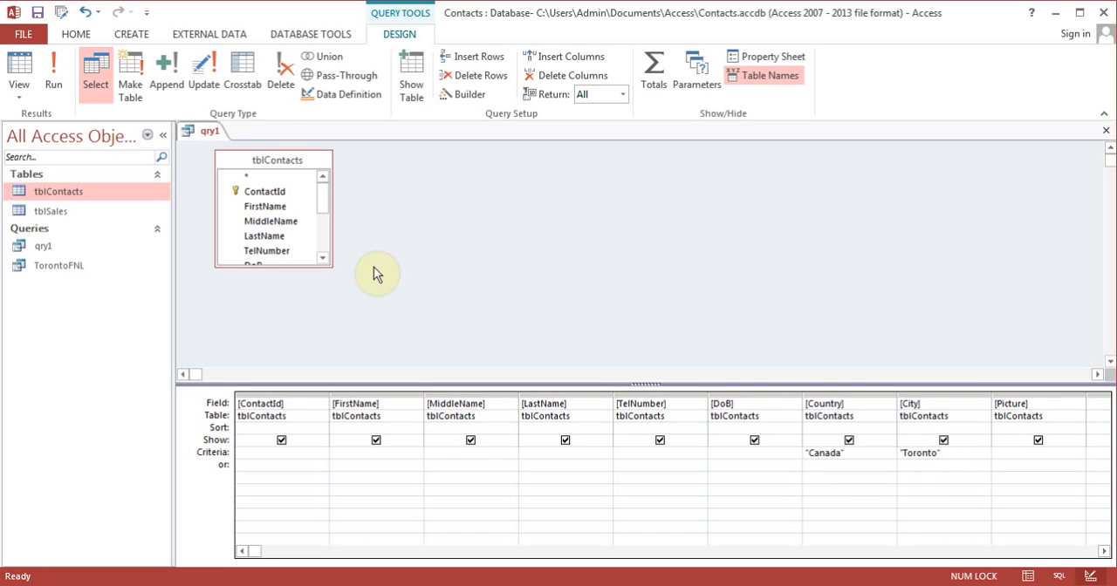
{"action": "left_click", "coordinate": [66, 79]}
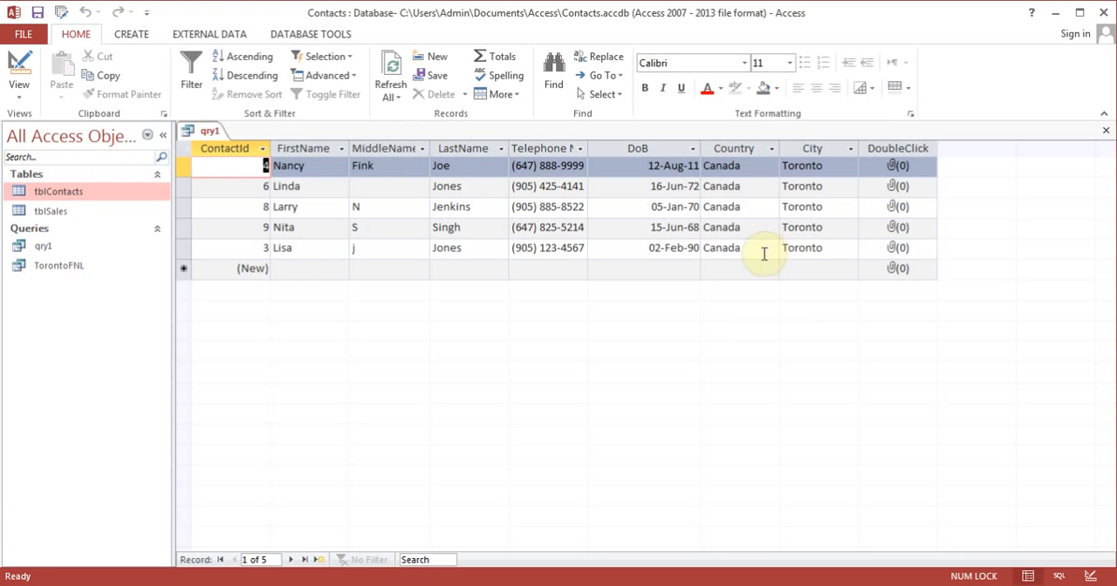
Step: Return qry1 to Design View and clear the Country criterion, keeping only the City criterion
{"action": "left_click", "coordinate": [21, 70]}
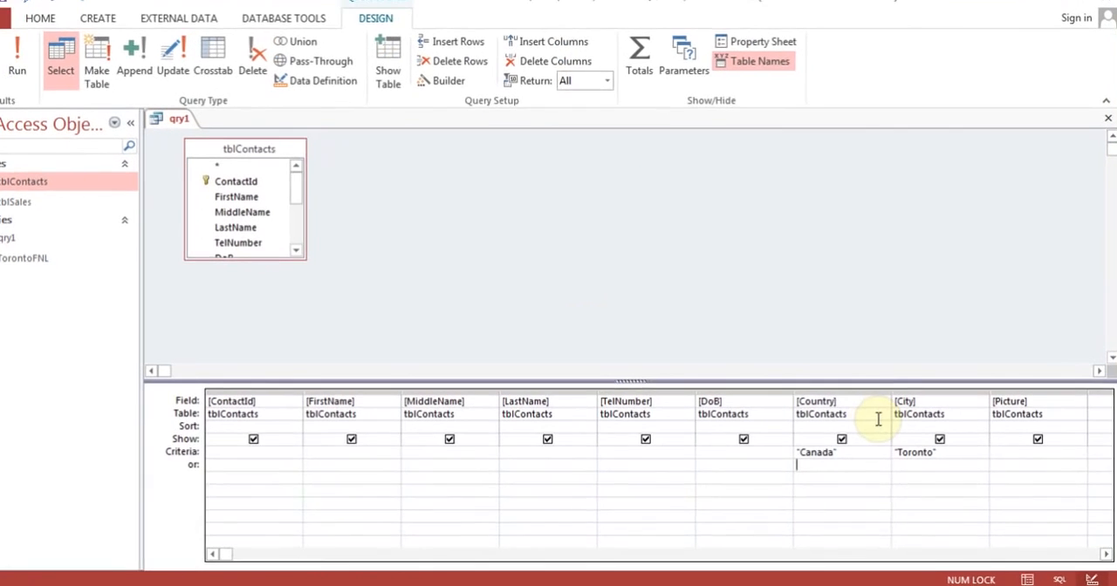
{"action": "left_click", "coordinate": [874, 452]}
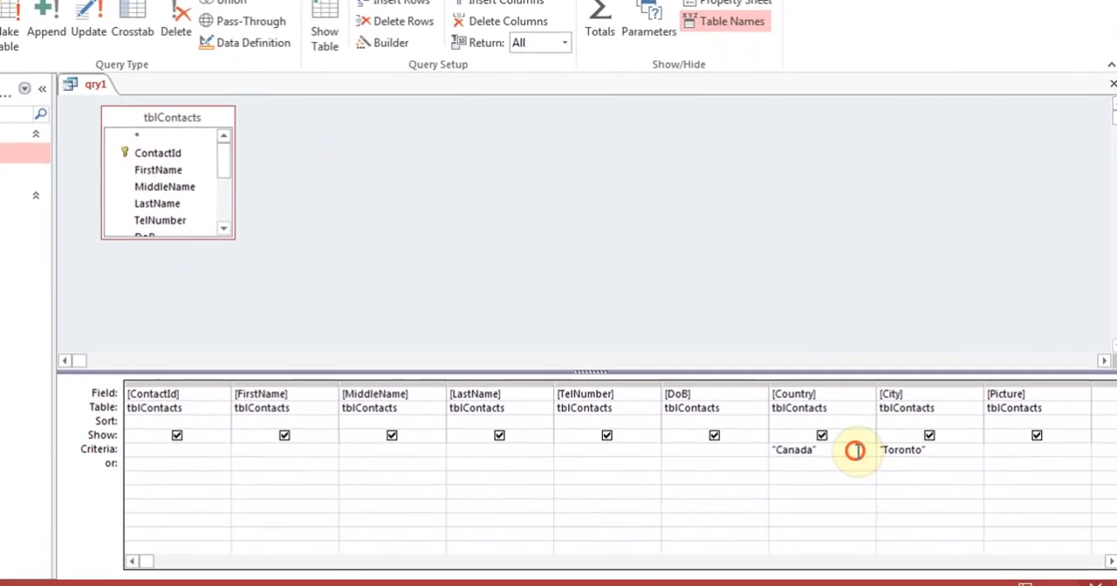
{"action": "key", "text": "BackSpace"}
{"action": "key", "text": "BackSpace"}
{"action": "key", "text": "BackSpace"}
{"action": "key", "text": "BackSpace"}
{"action": "key", "text": "BackSpace"}
{"action": "key", "text": "BackSpace"}
{"action": "key", "text": "BackSpace"}
{"action": "key", "text": "BackSpace"}
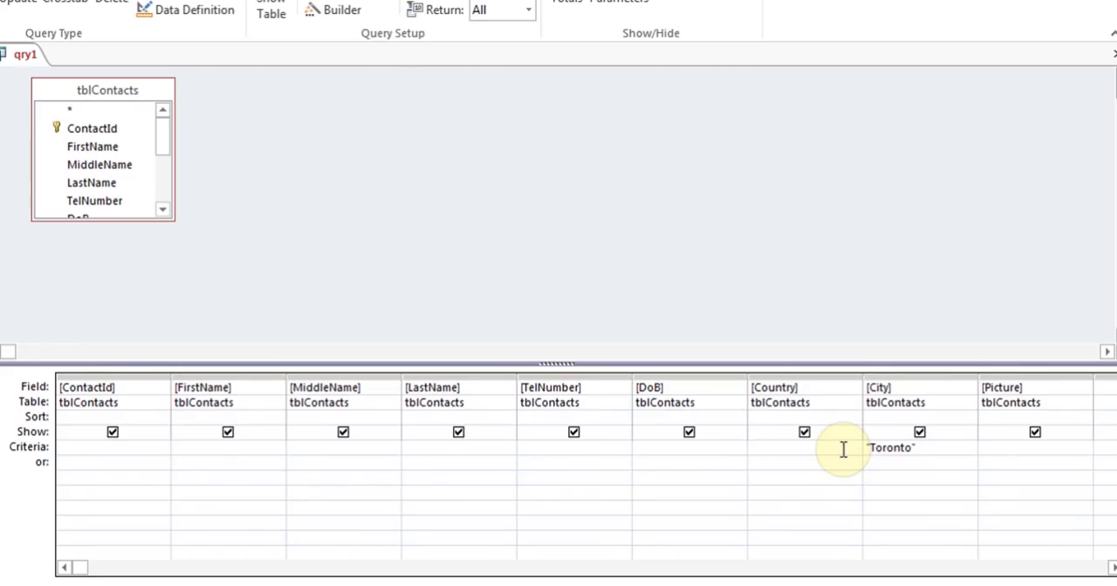
{"action": "left_click", "coordinate": [912, 463]}
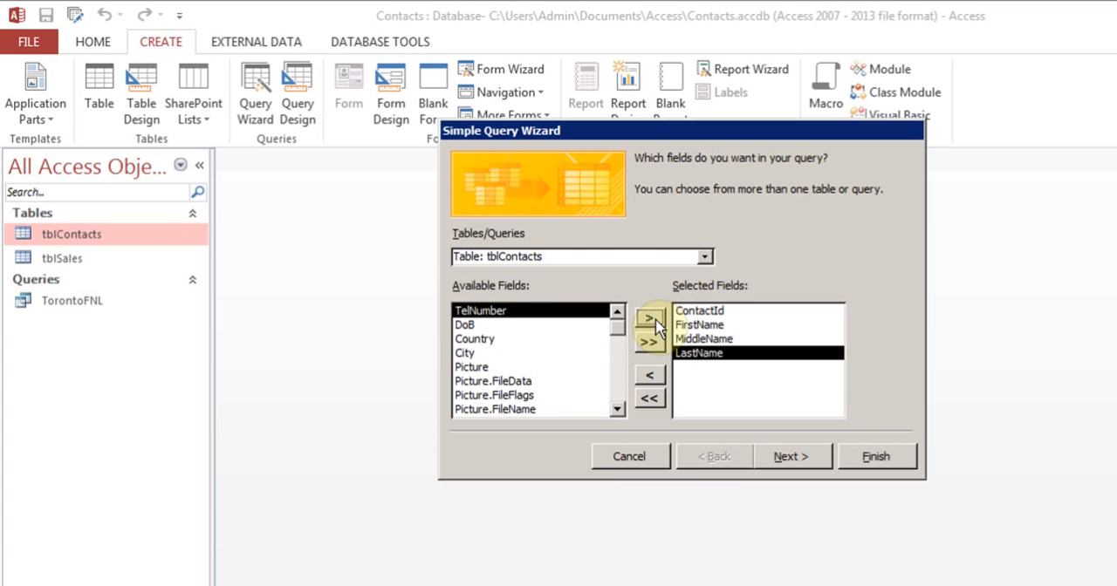
Step: Add the TelNumber, DoB, Country, City and Picture fields of tblContacts to the query's selected fields
{"action": "left_click", "coordinate": [649, 318]}
{"action": "left_click", "coordinate": [649, 318]}
{"action": "left_click", "coordinate": [649, 318]}
{"action": "left_click", "coordinate": [649, 318]}
{"action": "left_click", "coordinate": [649, 319]}
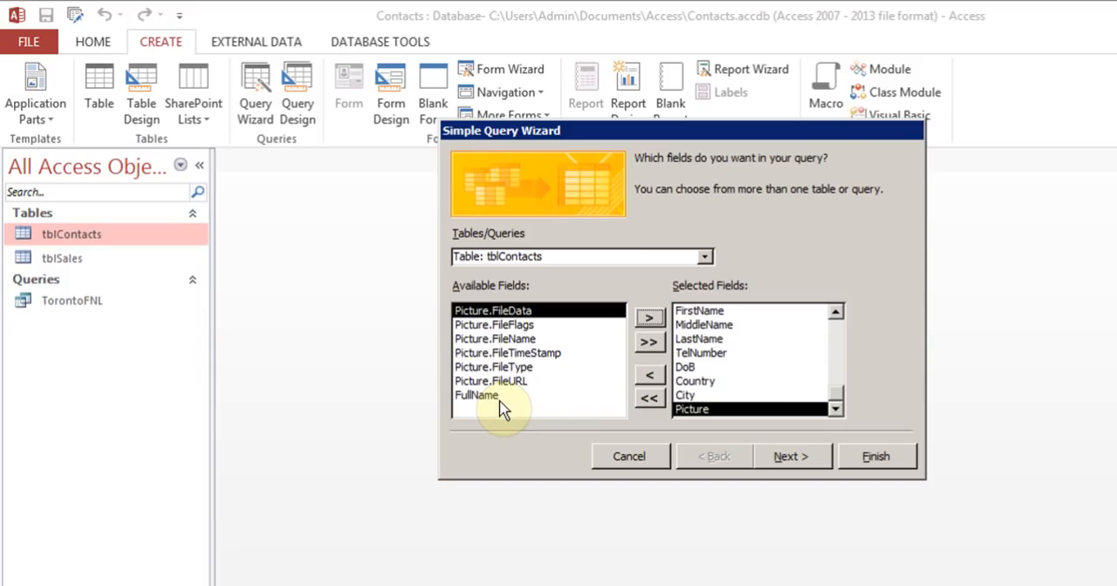
Step: Title the query qry1, choose to modify its design, and finish the Simple Query Wizard
{"action": "left_click", "coordinate": [785, 456]}
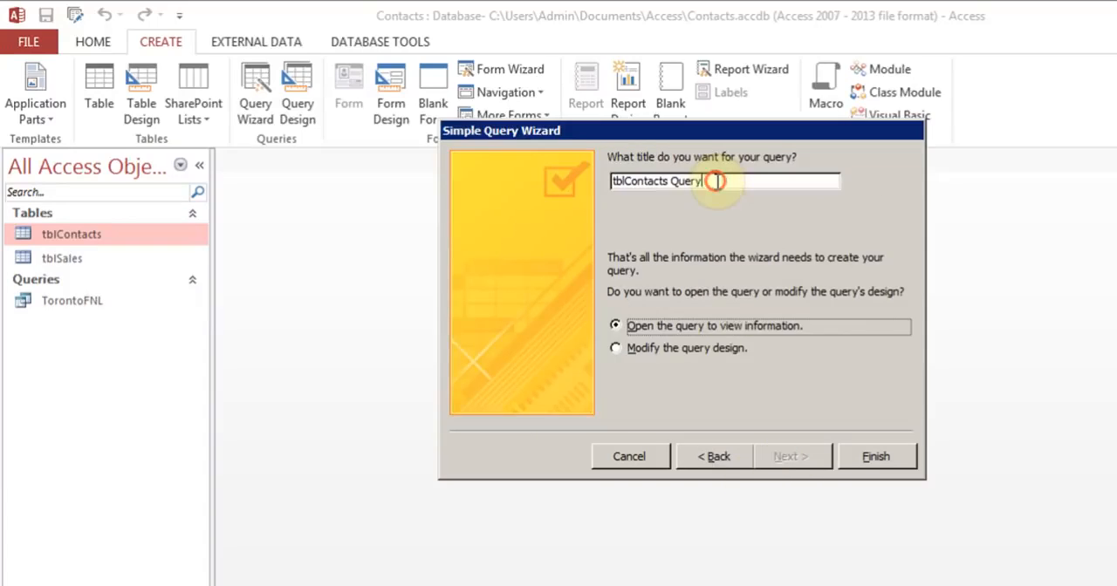
{"action": "left_click_drag", "start_coordinate": [718, 180], "coordinate": [608, 182]}
{"action": "type", "text": "qry"}
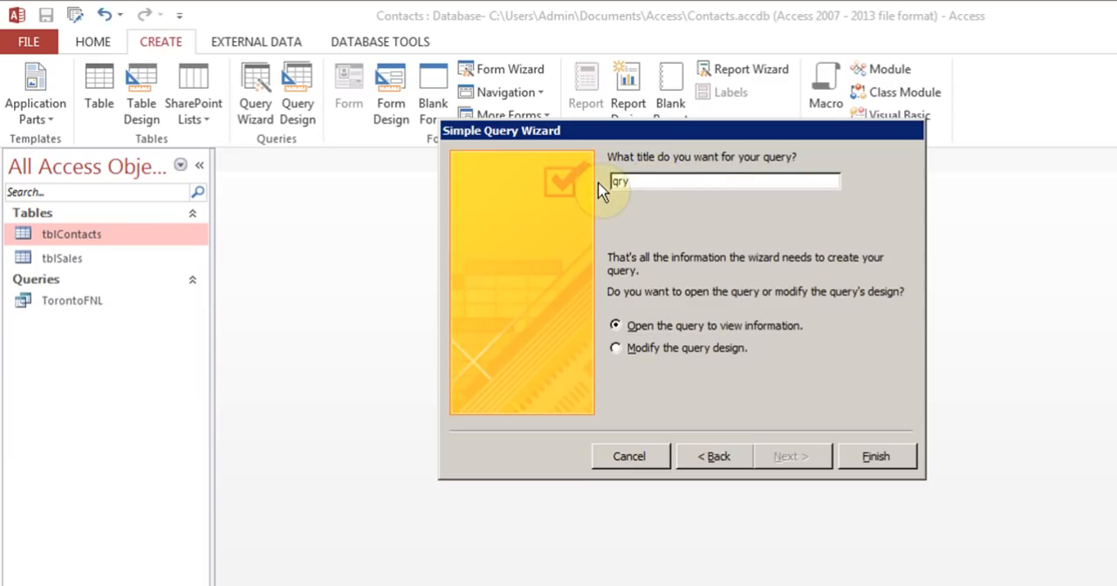
{"action": "type", "text": "1"}
{"action": "left_click", "coordinate": [618, 349]}
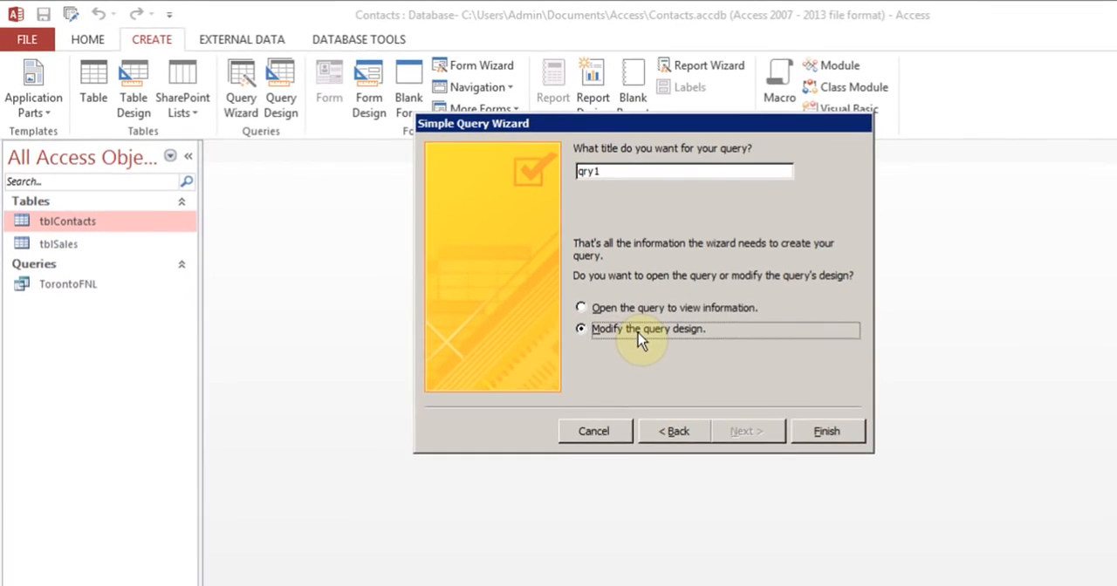
{"action": "left_click", "coordinate": [714, 373]}
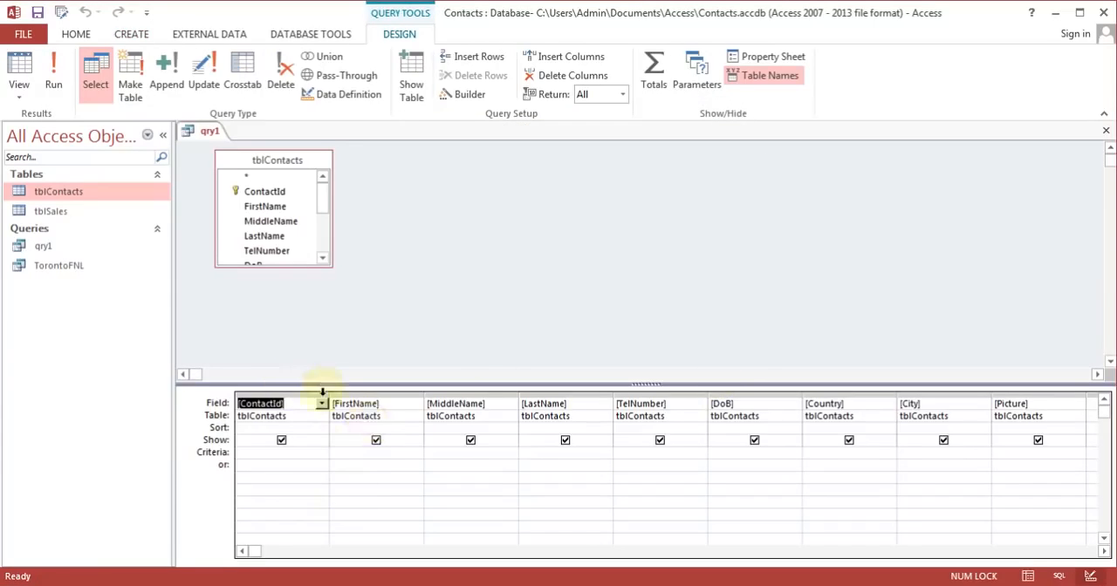
Step: Enter Toronto as the criterion for the City field in the qry1 design grid
{"action": "left_click", "coordinate": [387, 417]}
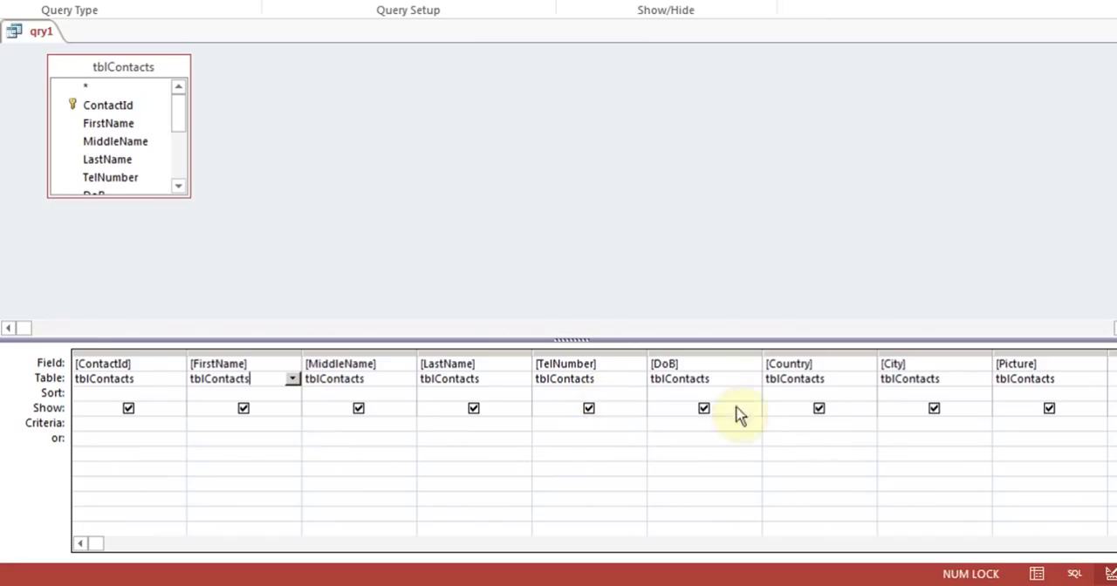
{"action": "left_click", "coordinate": [904, 423]}
{"action": "left_click", "coordinate": [895, 425]}
{"action": "type", "text": "T"}
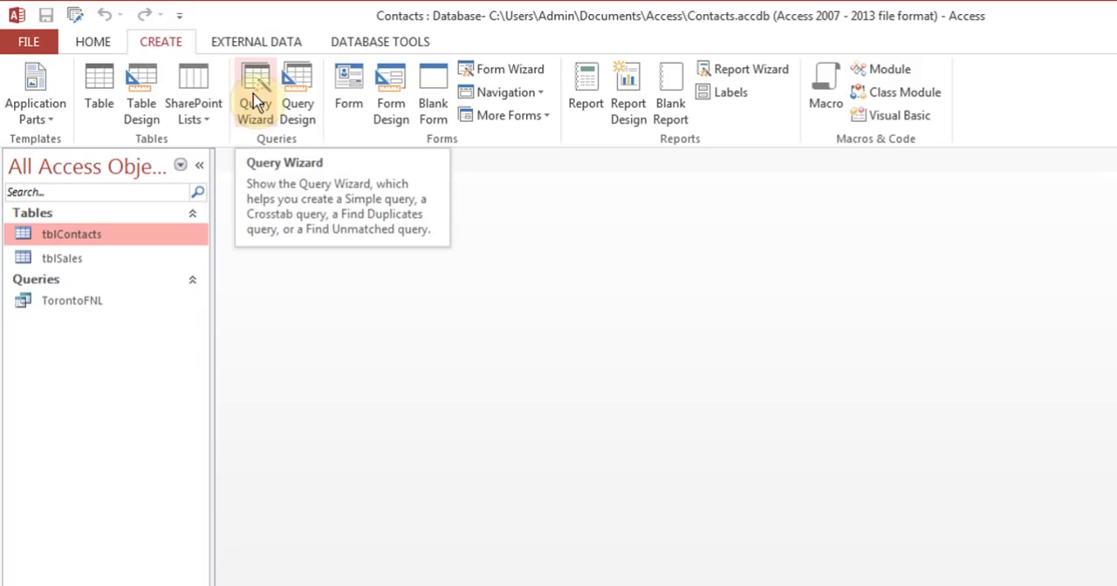
Step: Start a new query with the Simple Query Wizard, using the tblContacts table as its source
{"action": "left_click", "coordinate": [77, 258]}
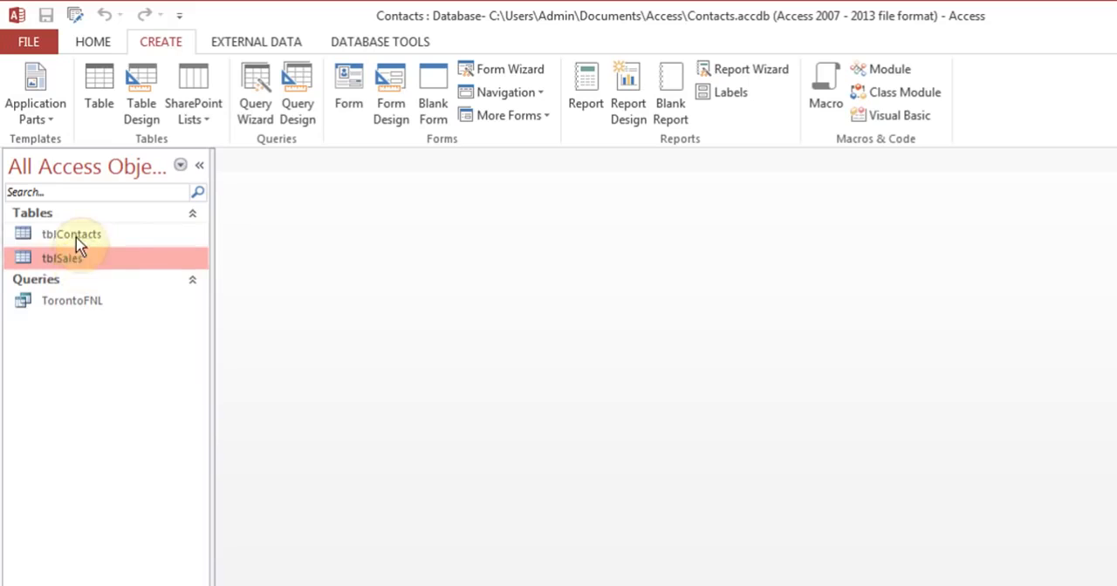
{"action": "left_click", "coordinate": [76, 237]}
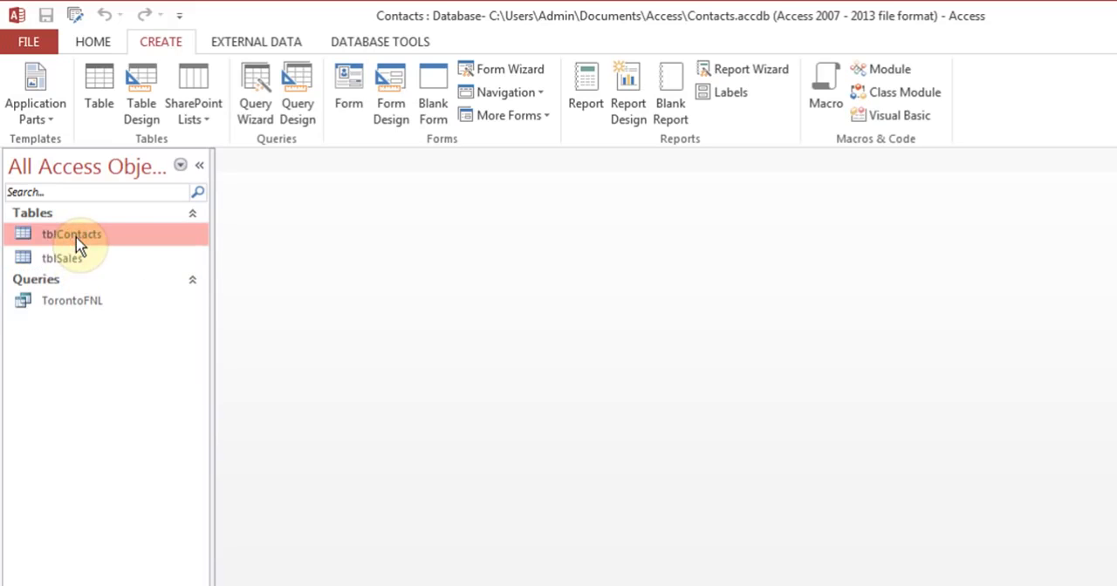
{"action": "left_click", "coordinate": [251, 111]}
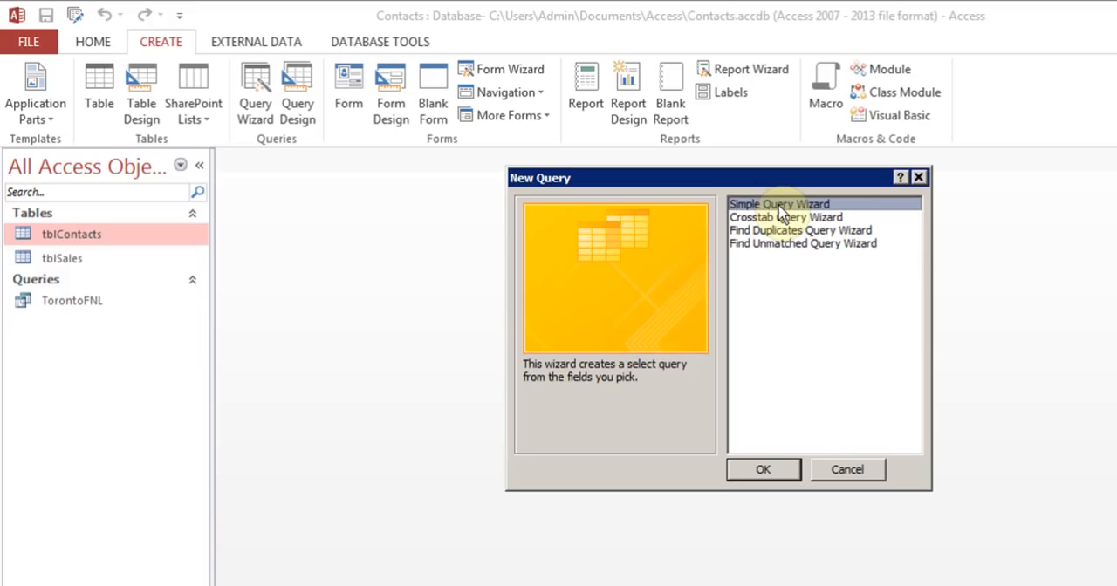
{"action": "left_click", "coordinate": [763, 471]}
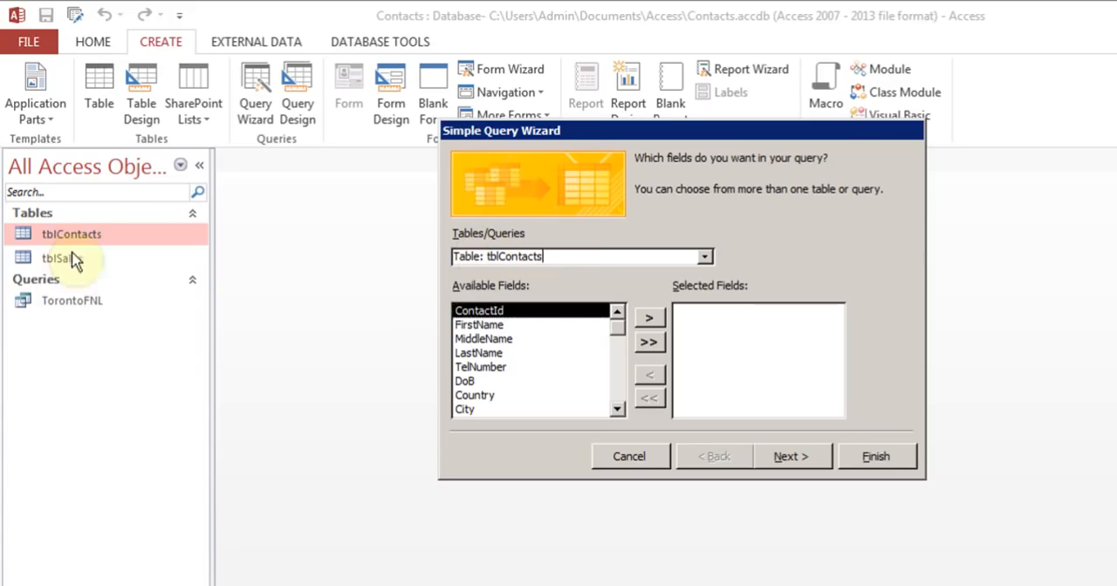
{"action": "left_click", "coordinate": [704, 255]}
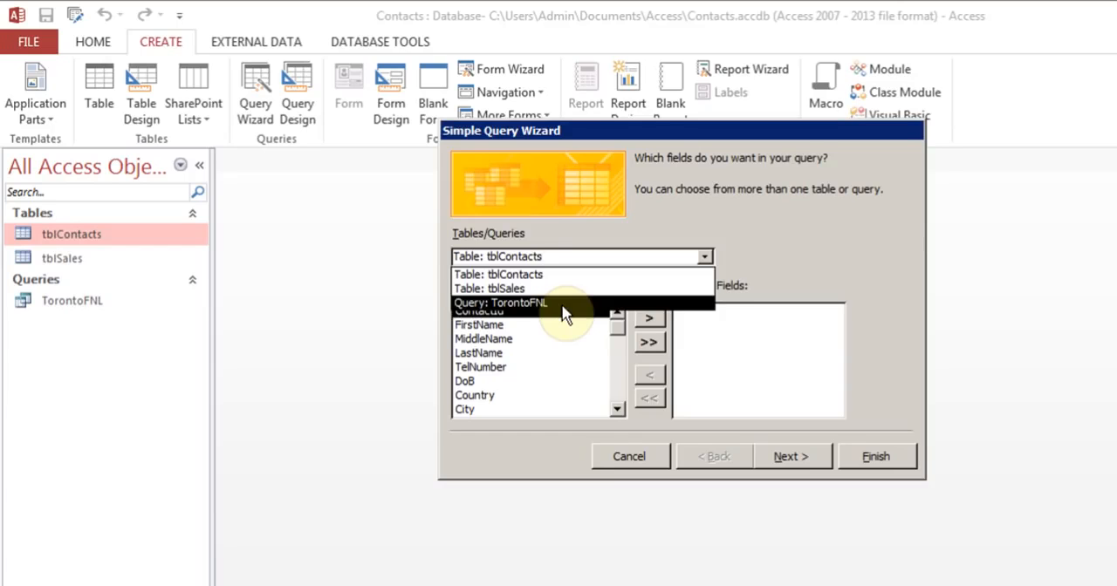
{"action": "left_click", "coordinate": [773, 247]}
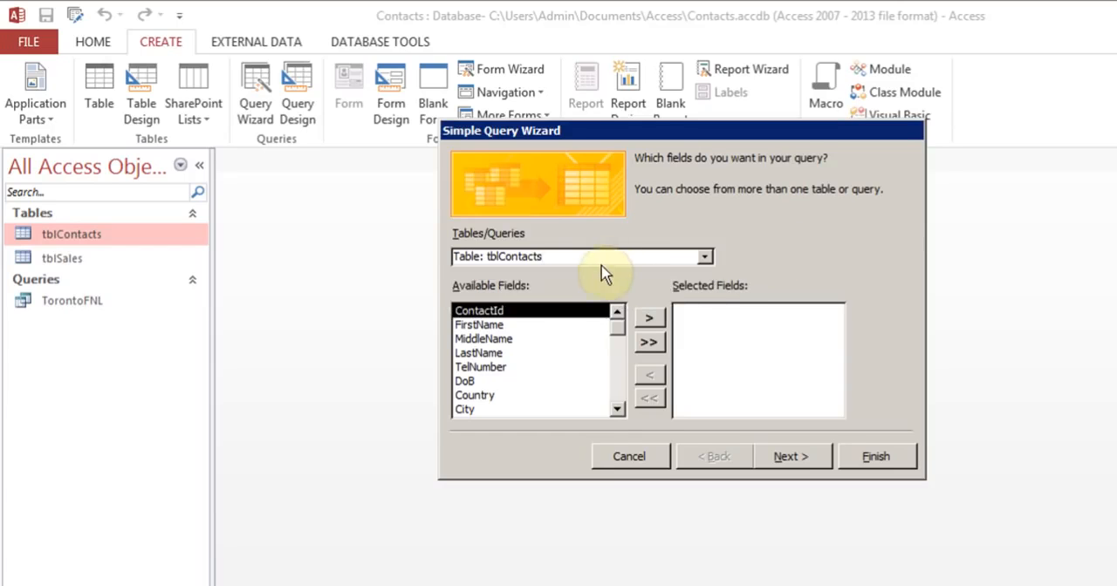
Step: Add the ContactId field of tblContacts to the query's selected fields after reviewing the available fields
{"action": "left_click", "coordinate": [618, 409]}
{"action": "left_click", "coordinate": [618, 408]}
{"action": "left_click", "coordinate": [618, 409]}
{"action": "left_click", "coordinate": [618, 409]}
{"action": "left_click", "coordinate": [618, 408]}
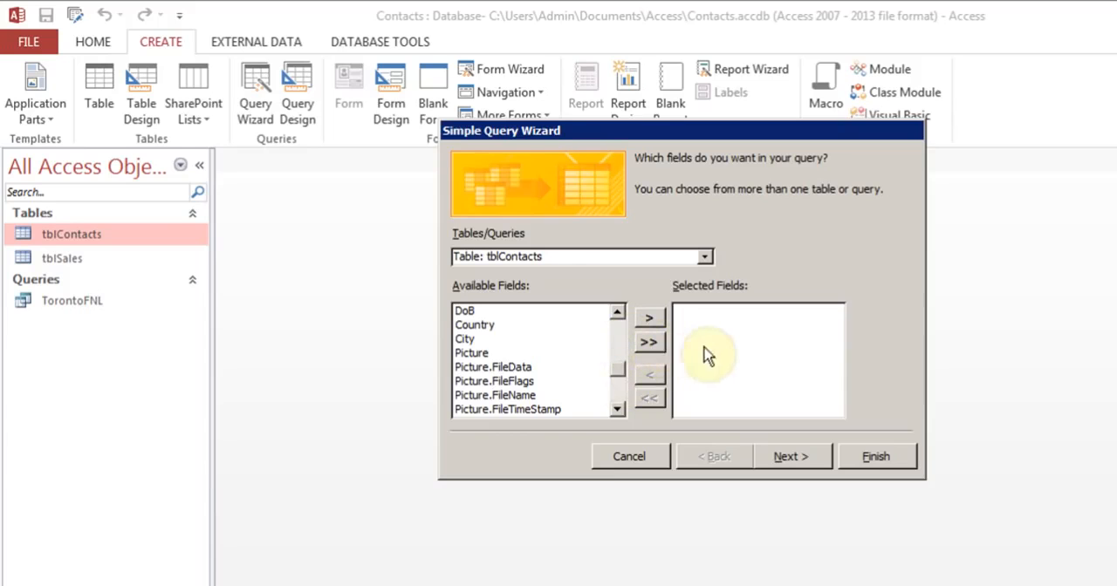
{"action": "left_click_drag", "start_coordinate": [618, 364], "coordinate": [616, 341]}
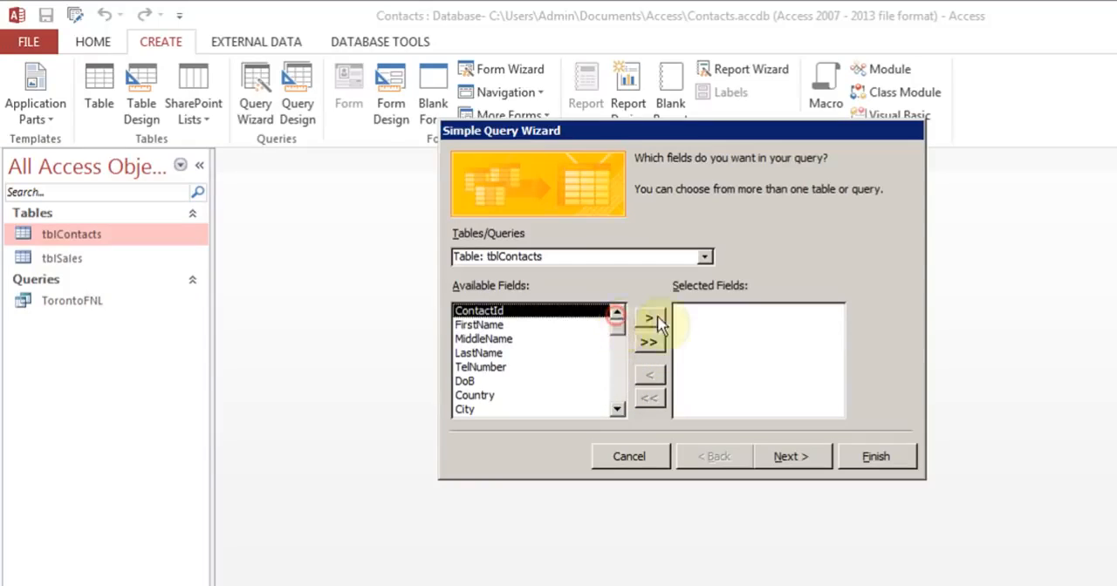
{"action": "left_click", "coordinate": [649, 319]}
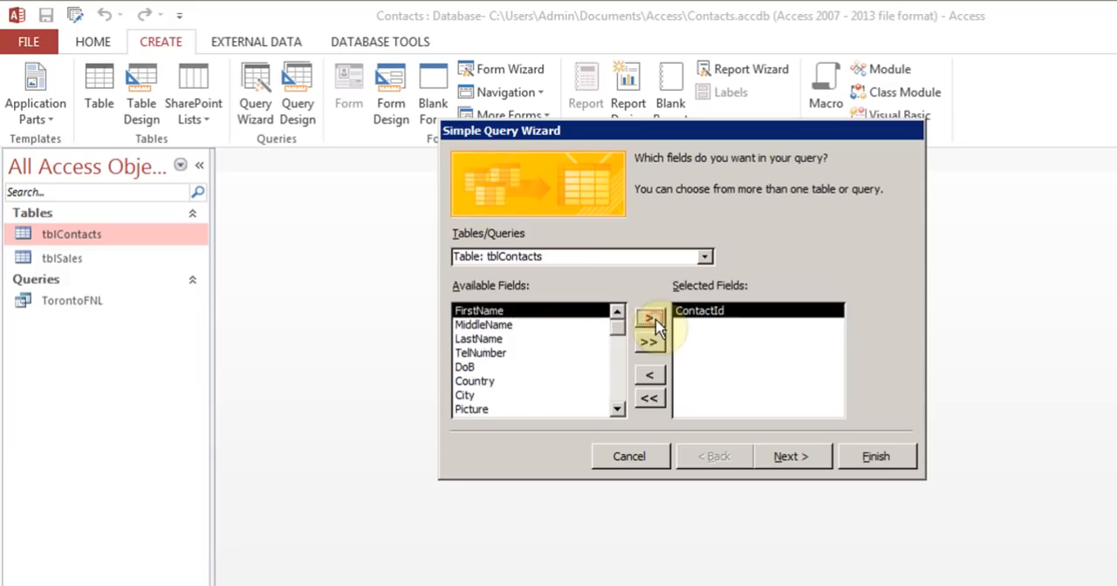